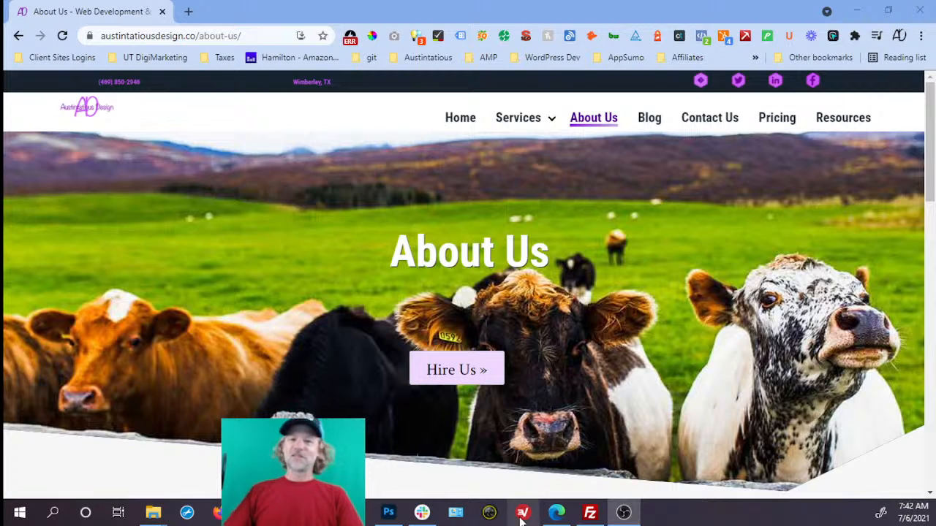
- Attach the austintude.com Pages window as a tab beside the austintatiousdesign.co About Us page, and show the Pages list
{"action": "left_click", "coordinate": [624, 513]}
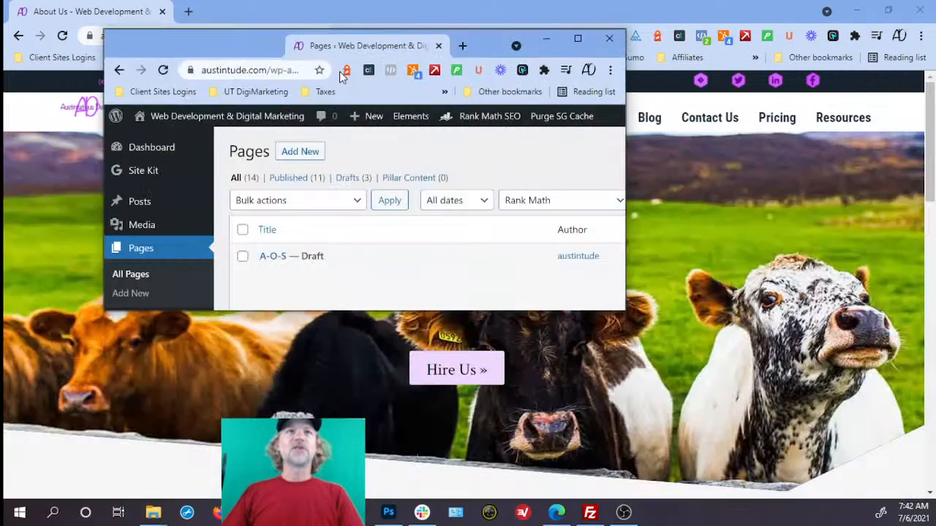
{"action": "left_click_drag", "start_coordinate": [347, 45], "coordinate": [351, 27]}
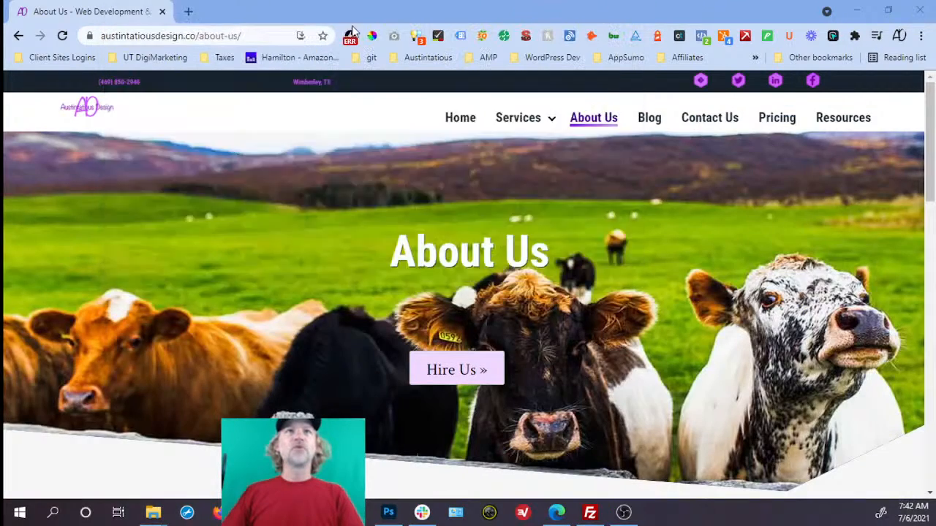
{"action": "left_click", "coordinate": [111, 13]}
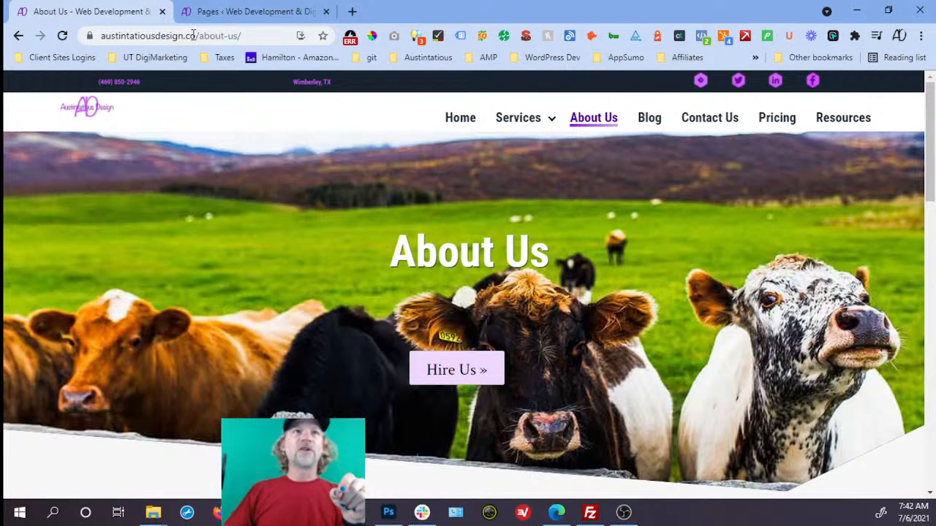
{"action": "left_click", "coordinate": [246, 13]}
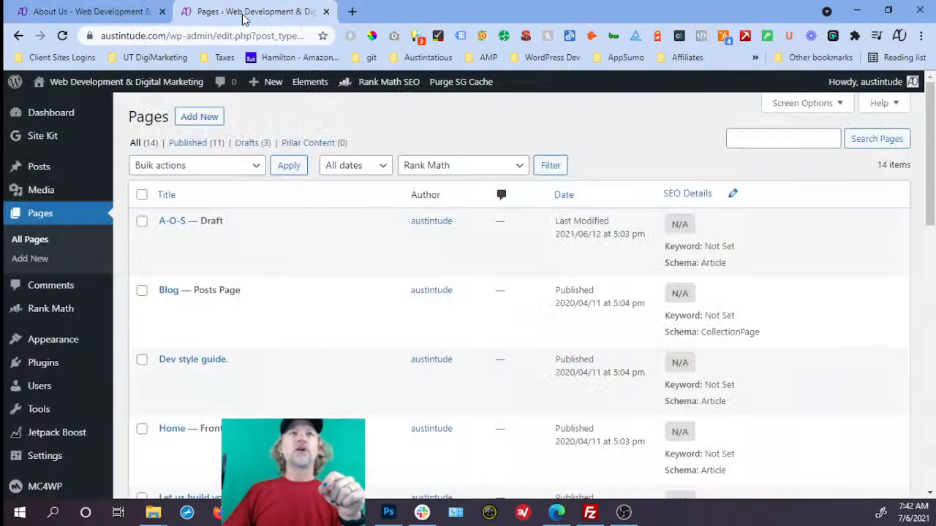
- Change the slug of the "Meet the team you'll be working with." page to about-us through Quick Edit and save it
{"action": "scroll", "coordinate": [325, 254], "scroll_direction": "down", "scroll_amount": 3}
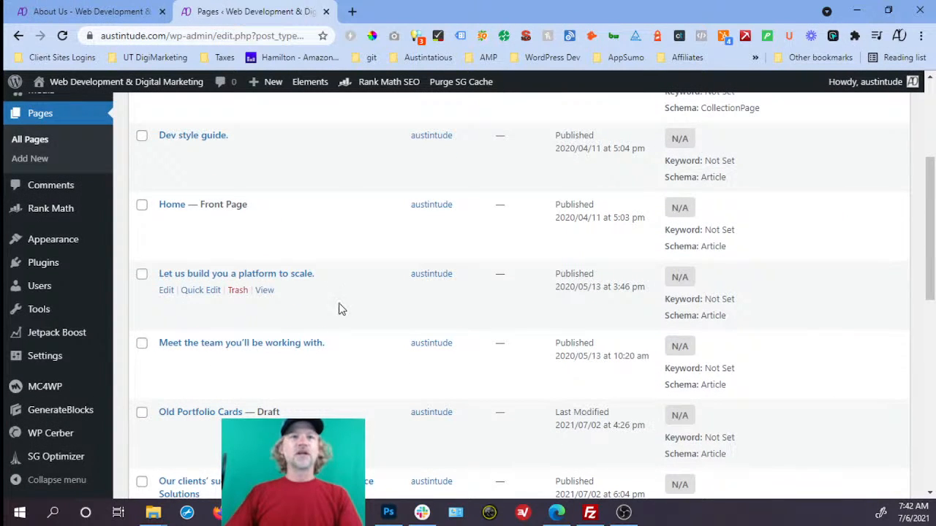
{"action": "mouse_move", "coordinate": [324, 346]}
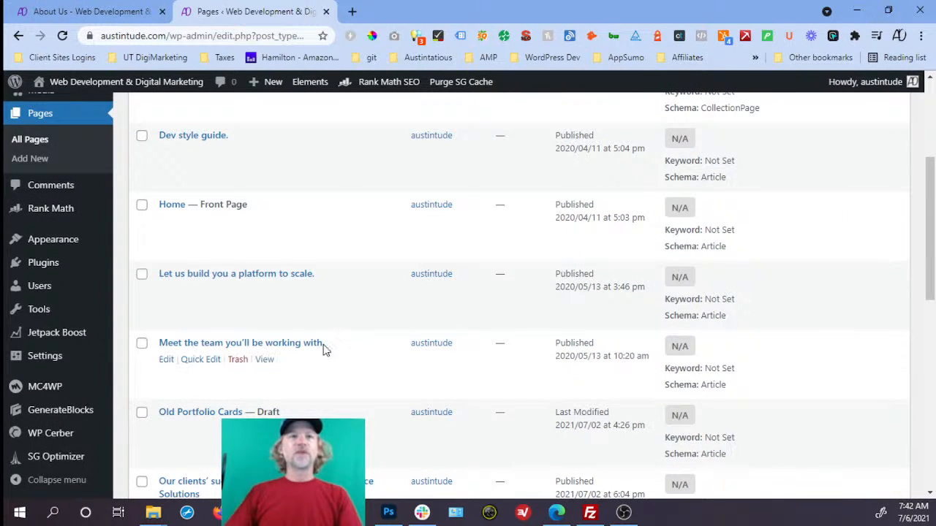
{"action": "left_click", "coordinate": [201, 359]}
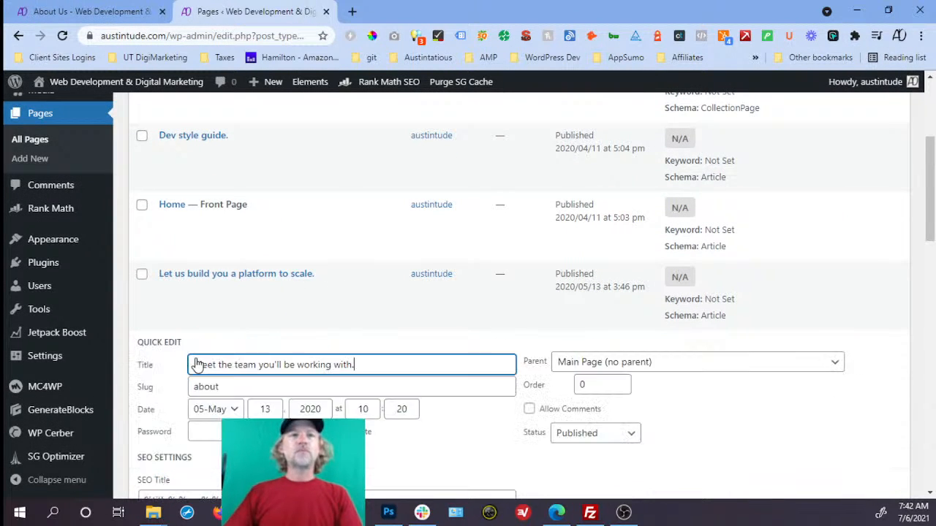
{"action": "left_click", "coordinate": [371, 390]}
{"action": "type", "text": "-us"}
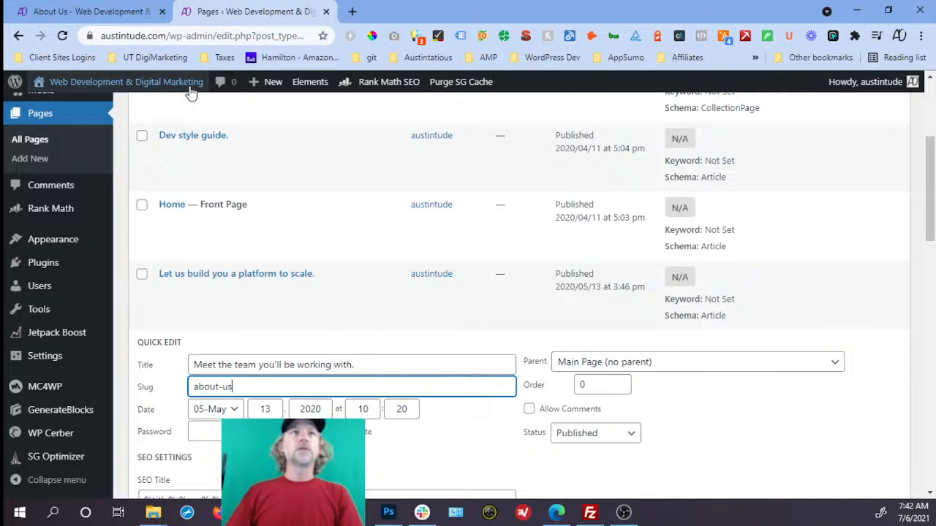
{"action": "scroll", "coordinate": [730, 451], "scroll_direction": "down", "scroll_amount": 3}
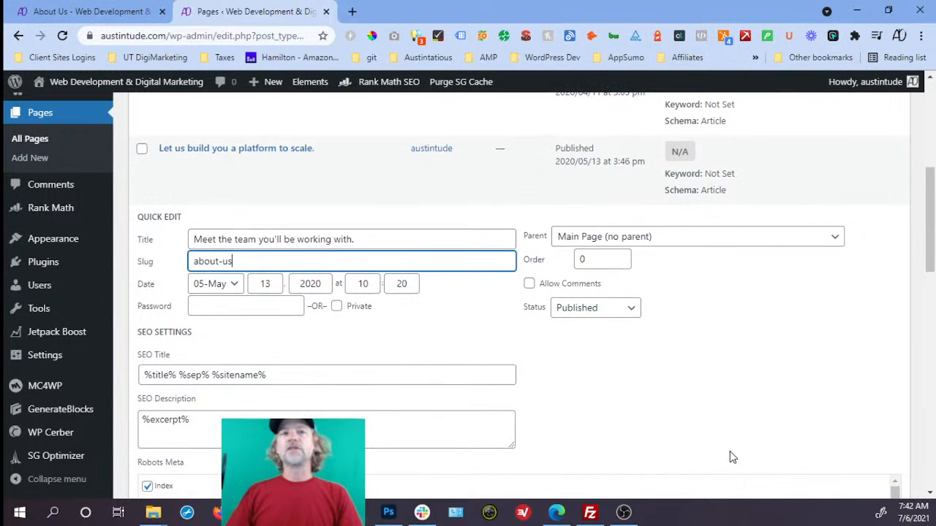
{"action": "scroll", "coordinate": [730, 453], "scroll_direction": "down", "scroll_amount": 1}
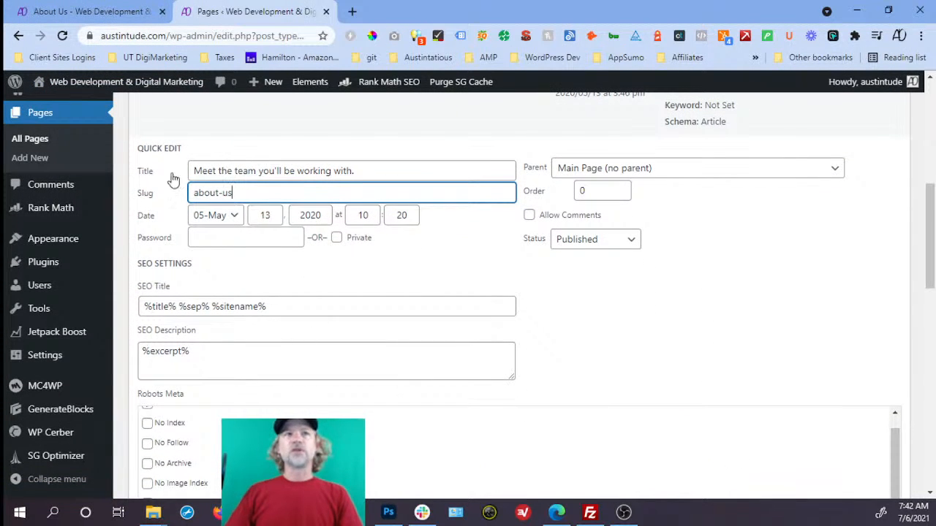
{"action": "scroll", "coordinate": [874, 299], "scroll_direction": "down", "scroll_amount": 3}
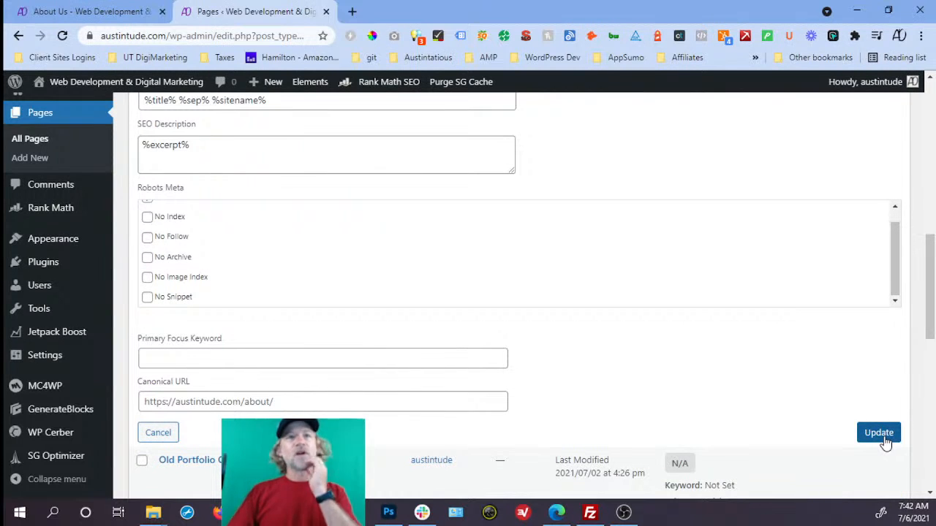
{"action": "left_click", "coordinate": [881, 439]}
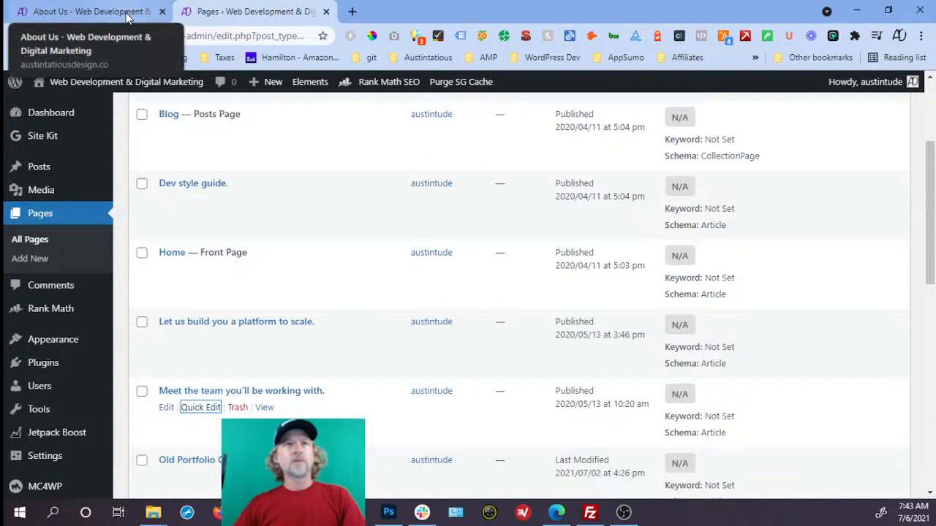
- Compare the Blog page address on austintatiousdesign.co with the permalink in the austintude.com Blog page editor
{"action": "left_click", "coordinate": [128, 13]}
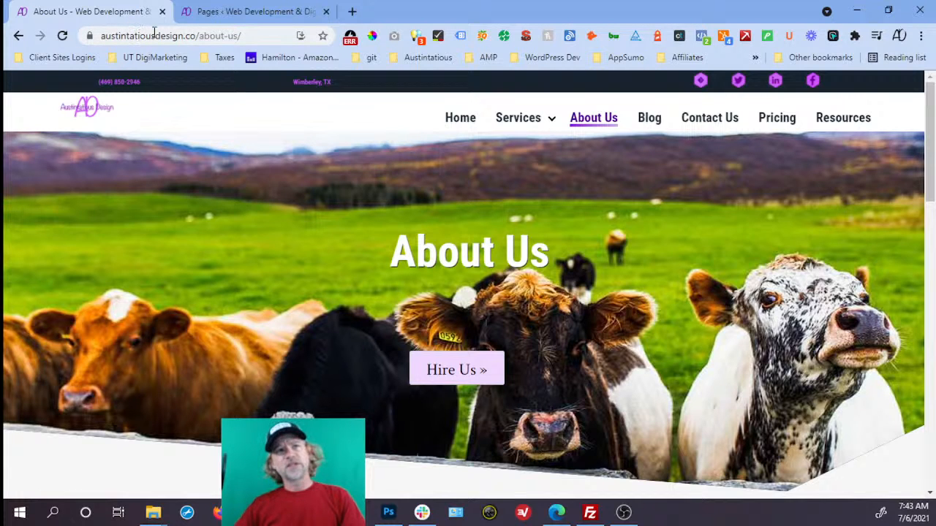
{"action": "left_click", "coordinate": [209, 14]}
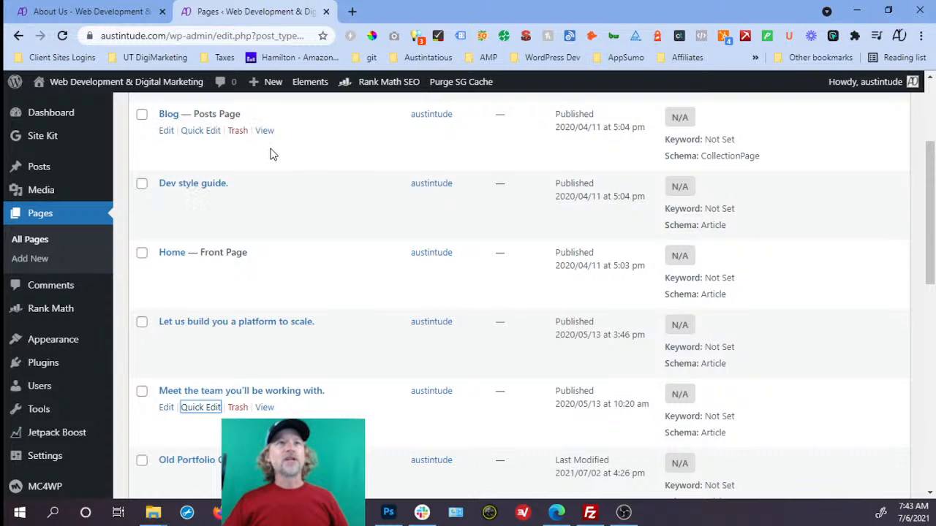
{"action": "left_click", "coordinate": [121, 13]}
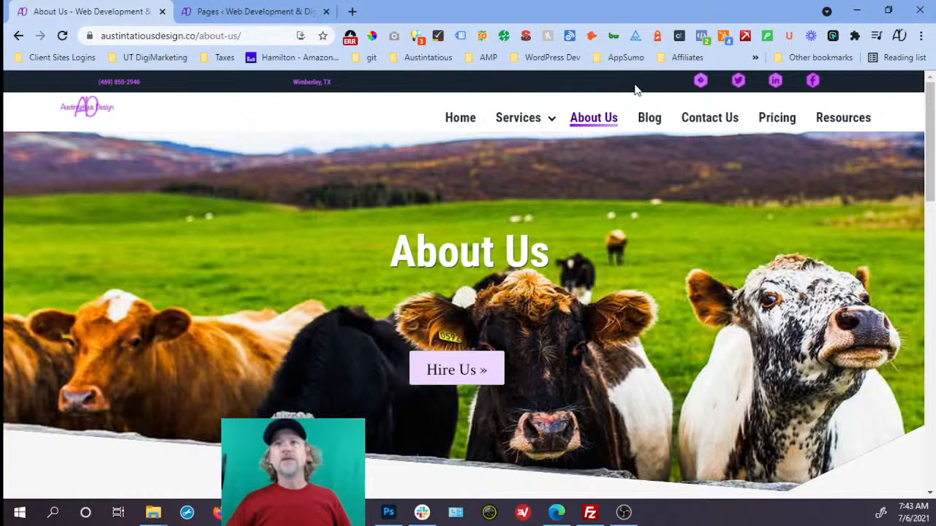
{"action": "left_click", "coordinate": [648, 115]}
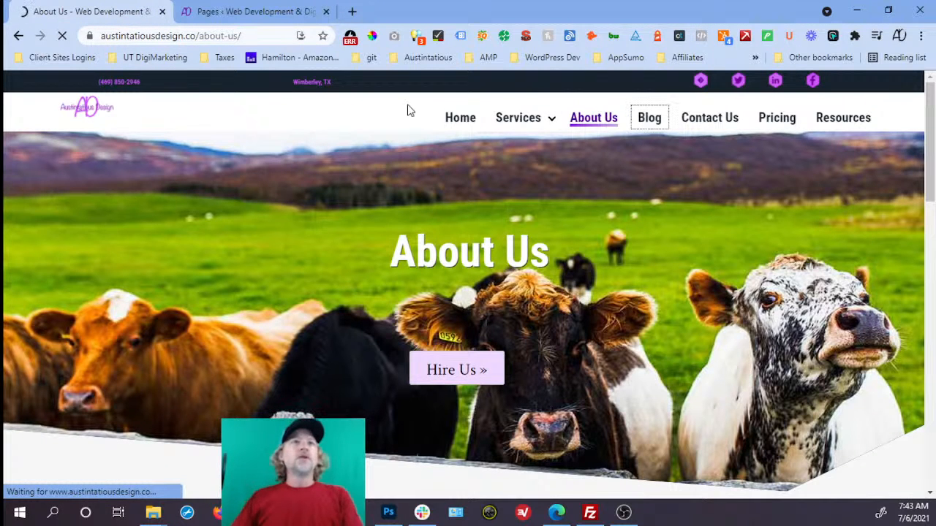
{"action": "left_click", "coordinate": [236, 14]}
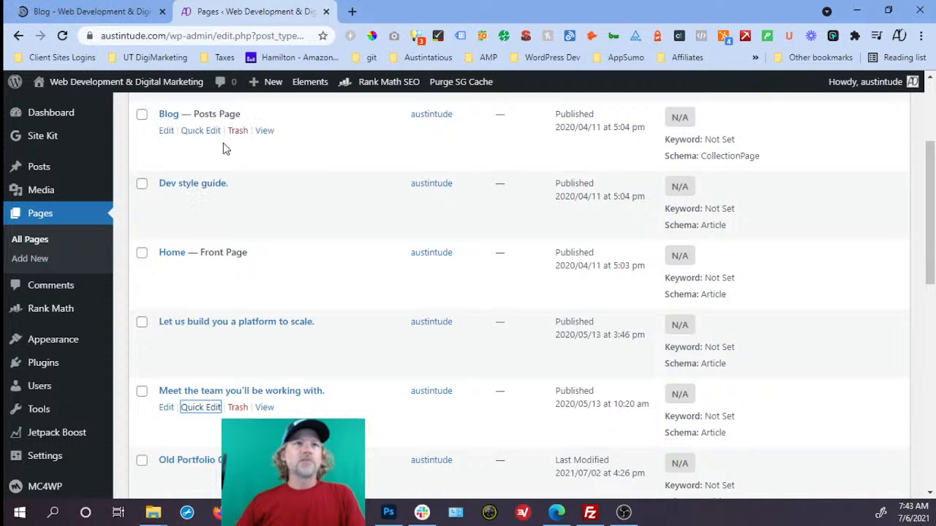
{"action": "left_click", "coordinate": [166, 132]}
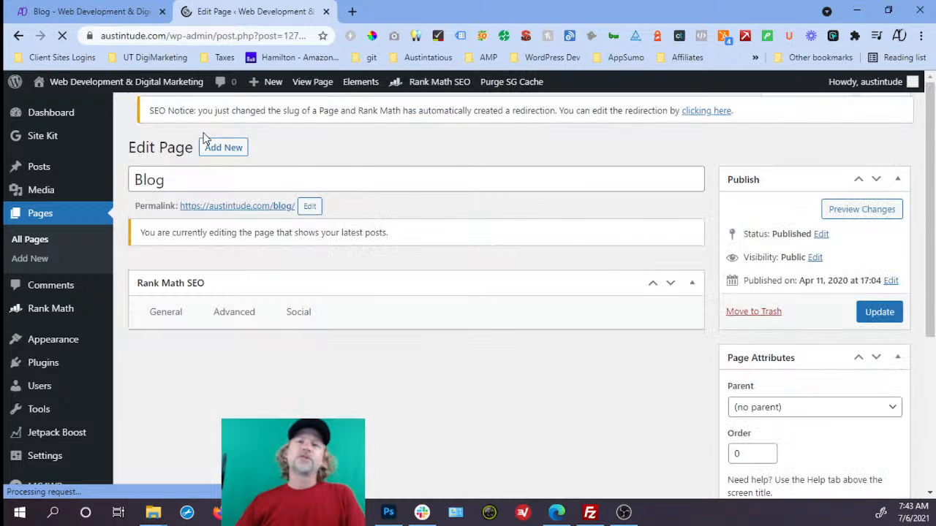
{"action": "scroll", "coordinate": [814, 314], "scroll_direction": "down", "scroll_amount": 2}
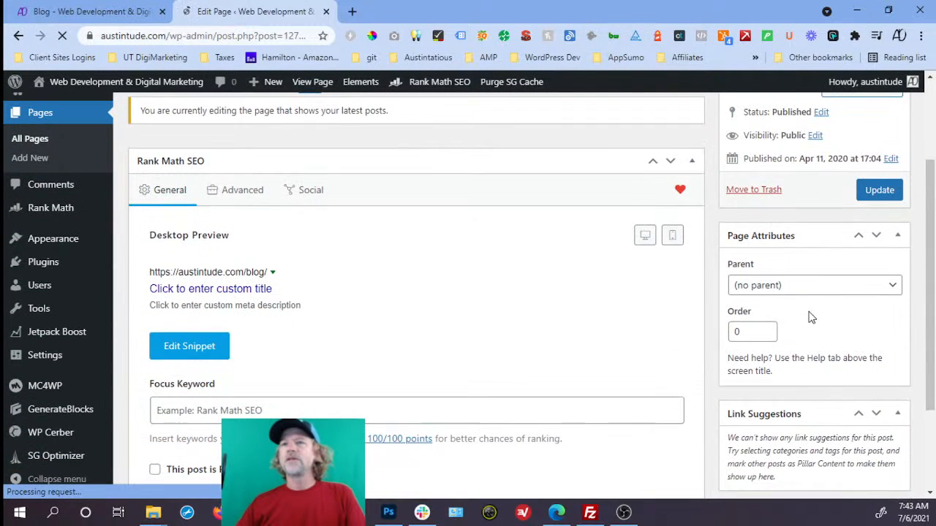
{"action": "scroll", "coordinate": [810, 317], "scroll_direction": "down", "scroll_amount": 2}
{"action": "scroll", "coordinate": [815, 355], "scroll_direction": "up", "scroll_amount": 4}
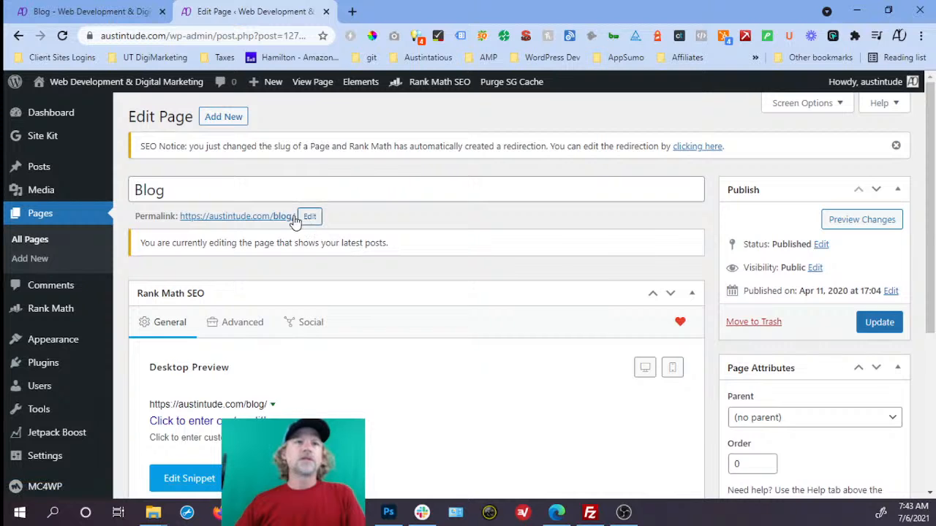
{"action": "left_click", "coordinate": [142, 19]}
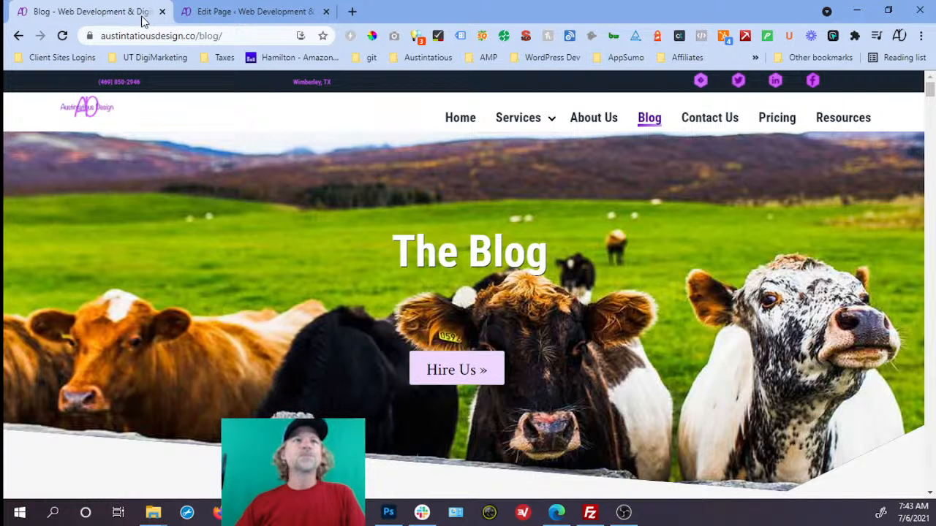
- Open the Contact Us page on austintatiousdesign.co and return to the list of all pages on austintude.com
{"action": "left_click", "coordinate": [703, 129]}
{"action": "mouse_move", "coordinate": [518, 129]}
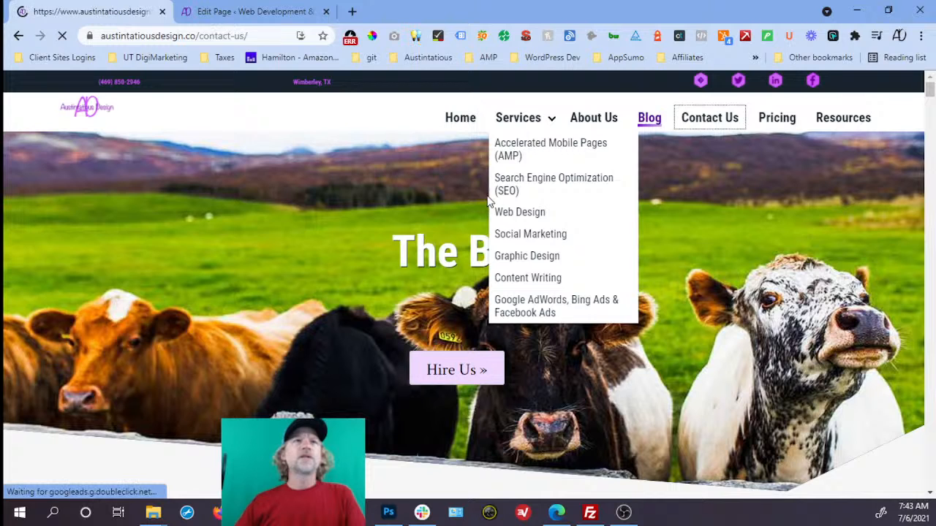
{"action": "left_click", "coordinate": [268, 15]}
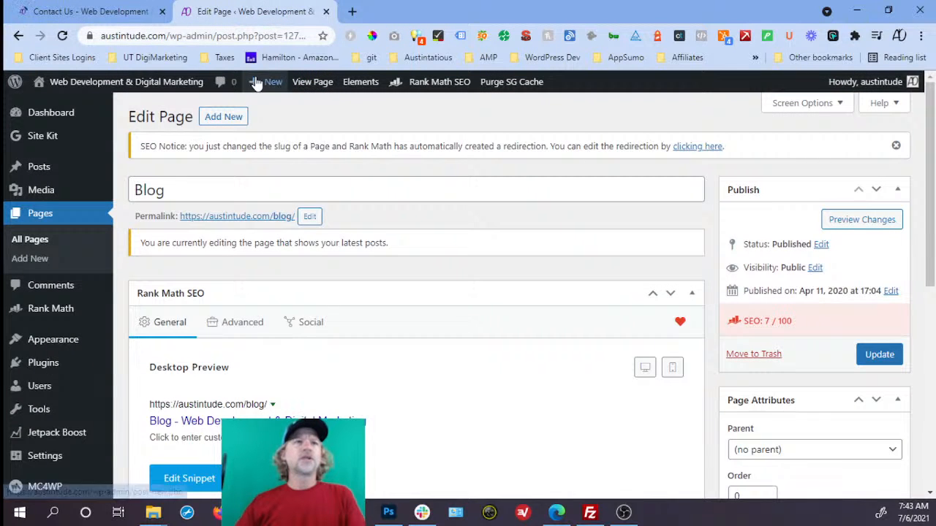
{"action": "left_click", "coordinate": [55, 215]}
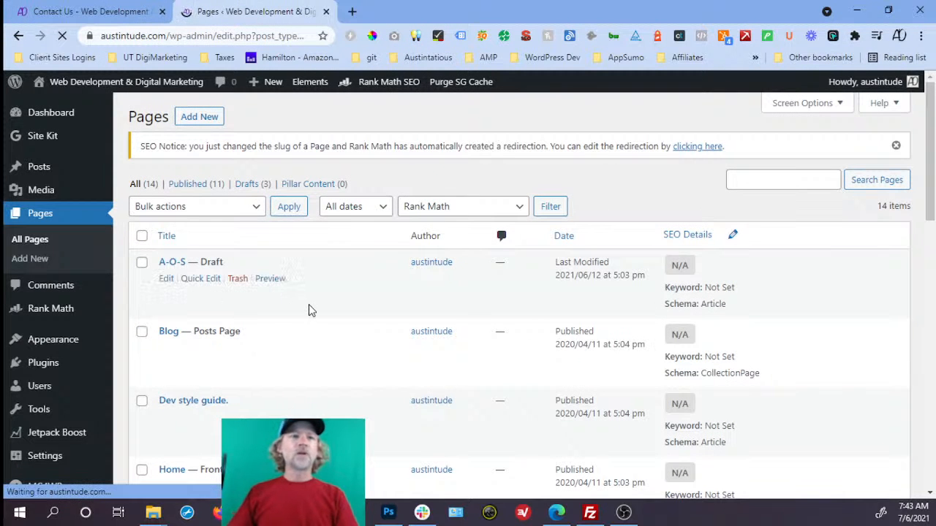
- Change the slug of the "Reach out and say hello." page to contact-us through Quick Edit and save it
{"action": "scroll", "coordinate": [311, 311], "scroll_direction": "down", "scroll_amount": 7}
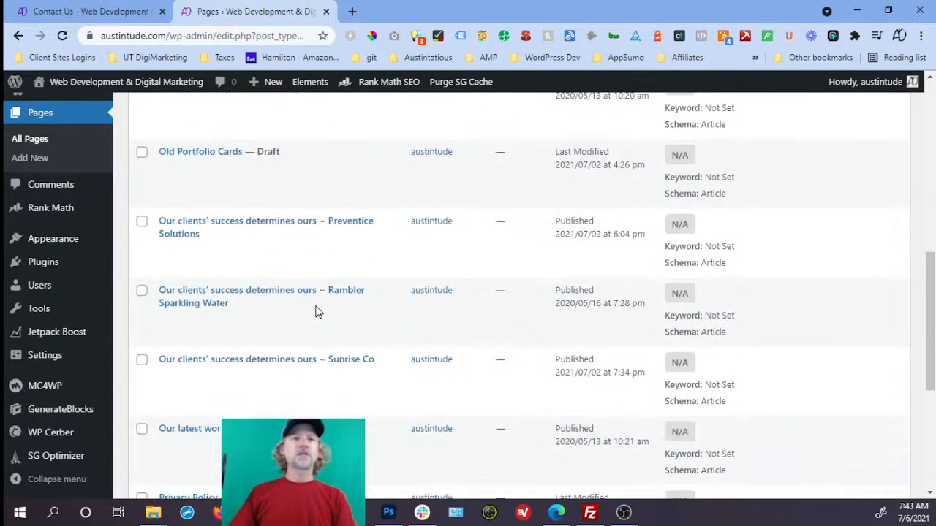
{"action": "scroll", "coordinate": [316, 311], "scroll_direction": "down", "scroll_amount": 4}
{"action": "mouse_move", "coordinate": [315, 311]}
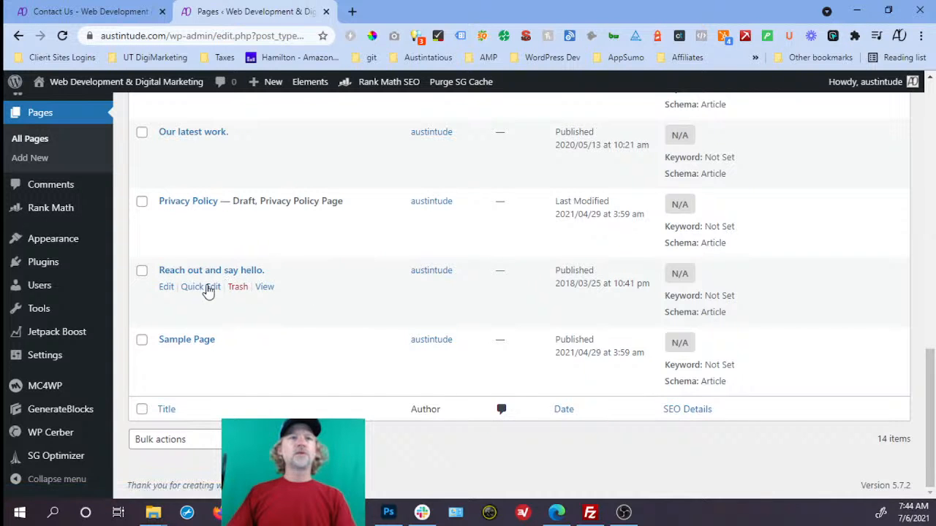
{"action": "left_click", "coordinate": [210, 289]}
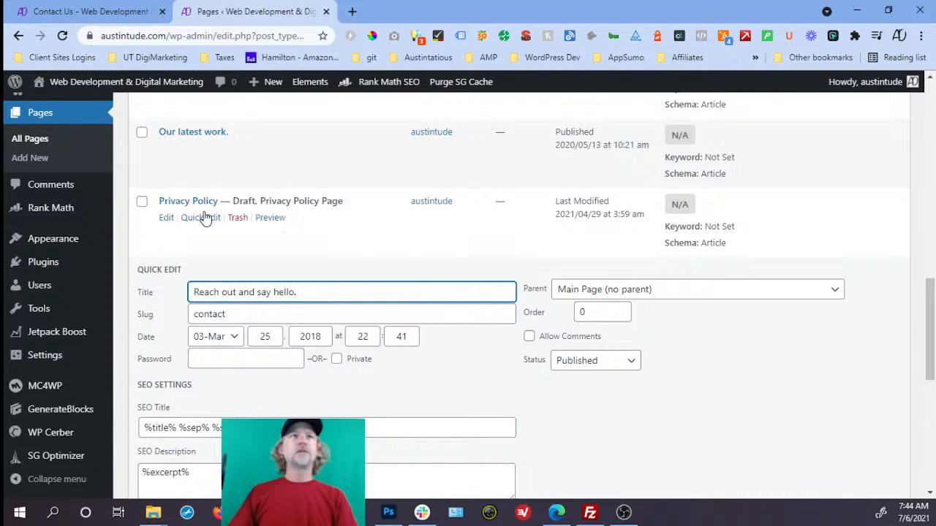
{"action": "left_click", "coordinate": [124, 13]}
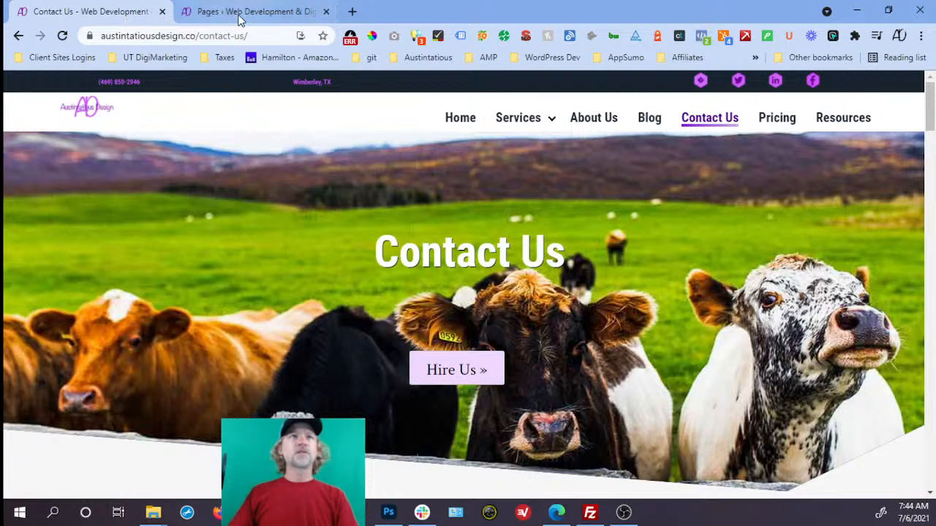
{"action": "left_click", "coordinate": [238, 14]}
{"action": "left_click", "coordinate": [238, 314]}
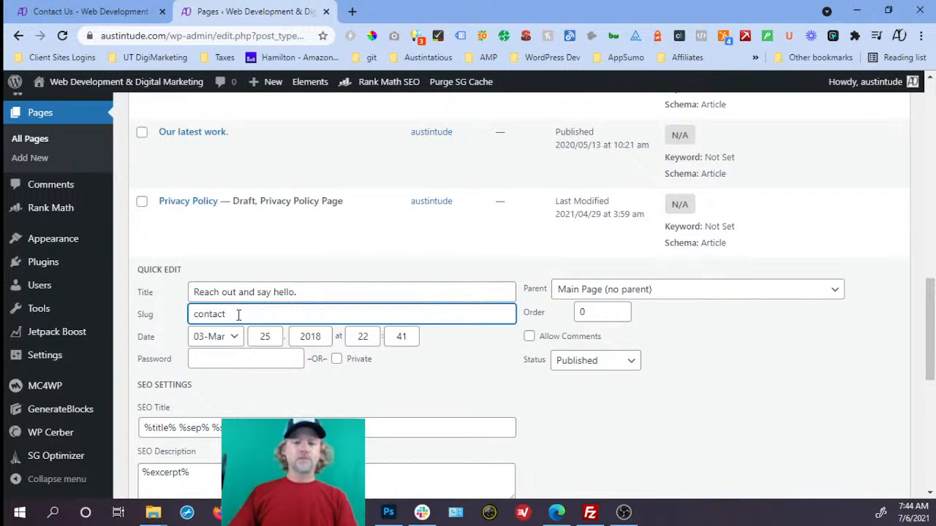
{"action": "type", "text": "-us"}
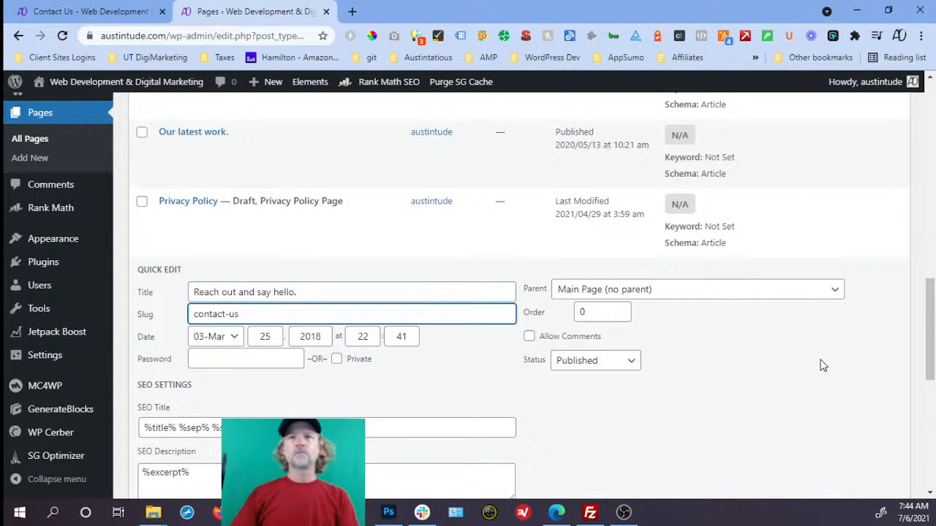
{"action": "scroll", "coordinate": [810, 364], "scroll_direction": "down", "scroll_amount": 6}
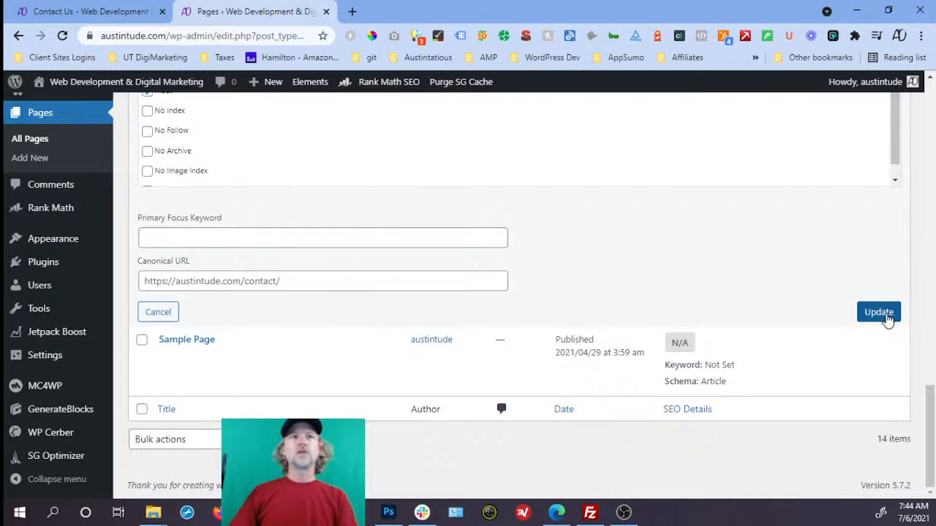
{"action": "left_click", "coordinate": [886, 319]}
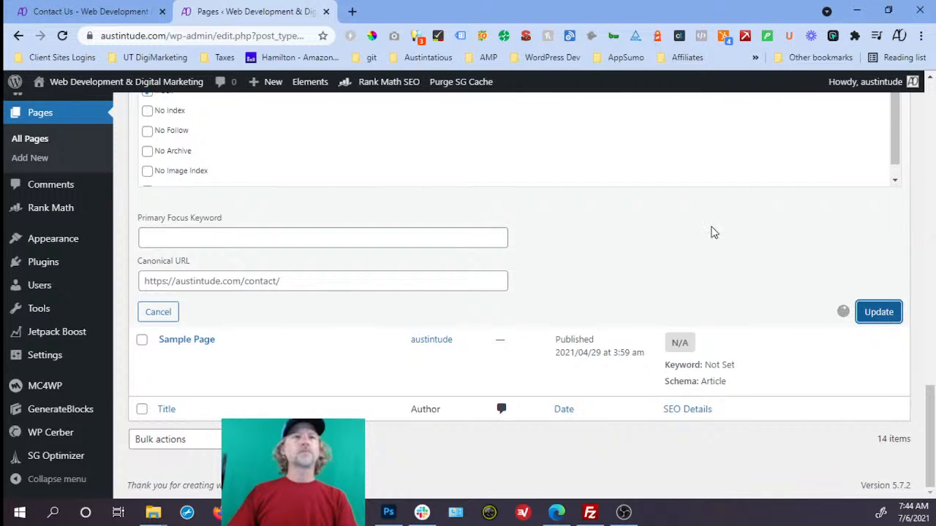
- View the Pricing page on austintatiousdesign.co and go back to the austintude.com Pages list
{"action": "left_click", "coordinate": [131, 15]}
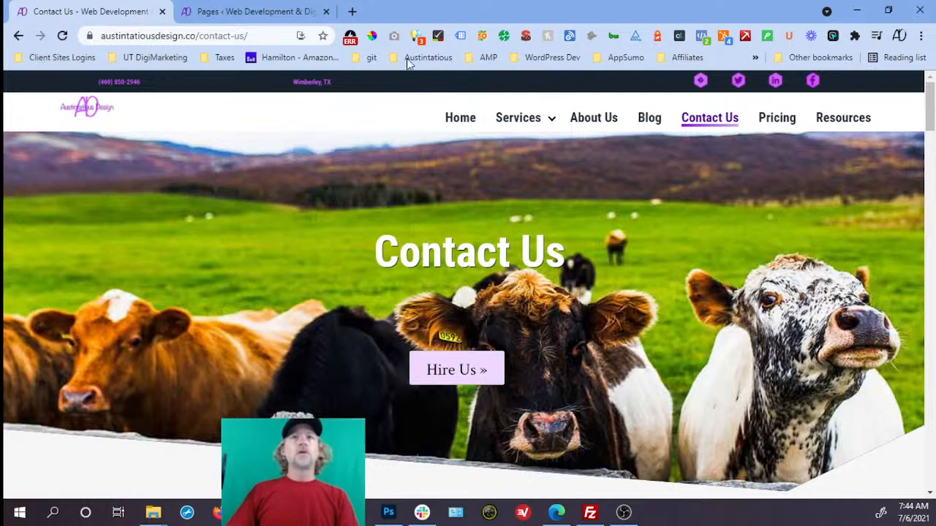
{"action": "left_click", "coordinate": [780, 124]}
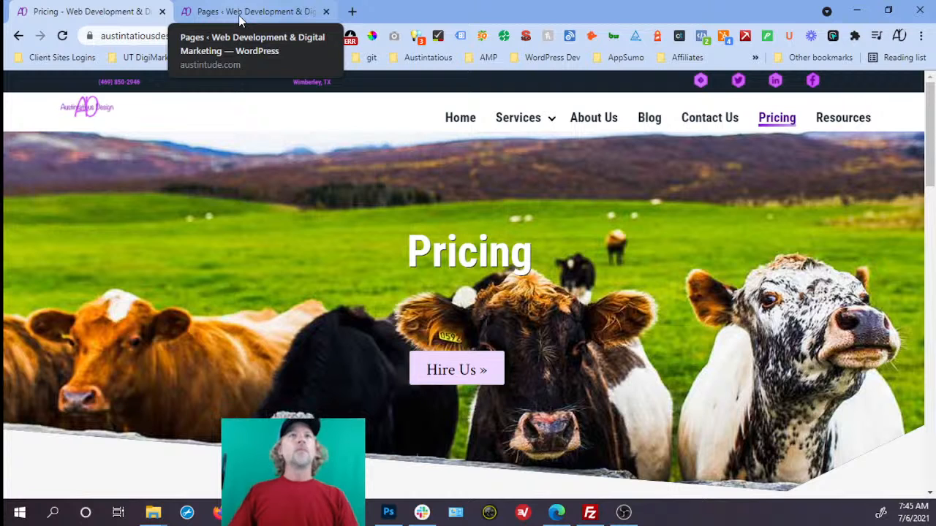
{"action": "left_click", "coordinate": [240, 20]}
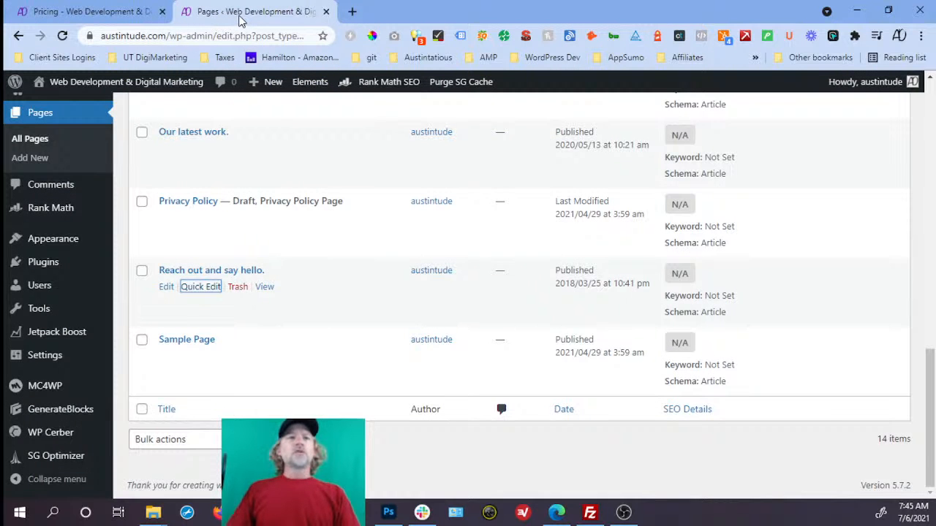
- Check the list of all pages on austintude.com for an existing pricing page
{"action": "scroll", "coordinate": [318, 301], "scroll_direction": "up", "scroll_amount": 2}
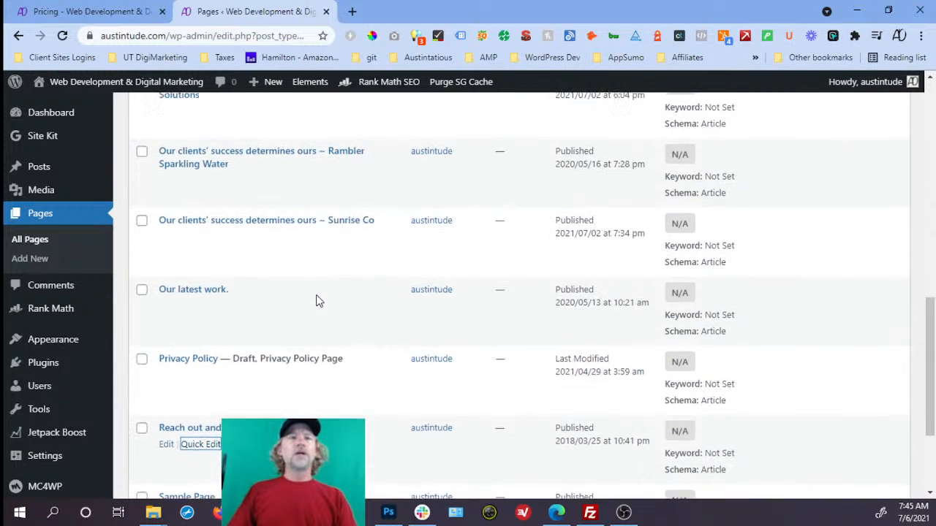
{"action": "scroll", "coordinate": [318, 301], "scroll_direction": "up", "scroll_amount": 1}
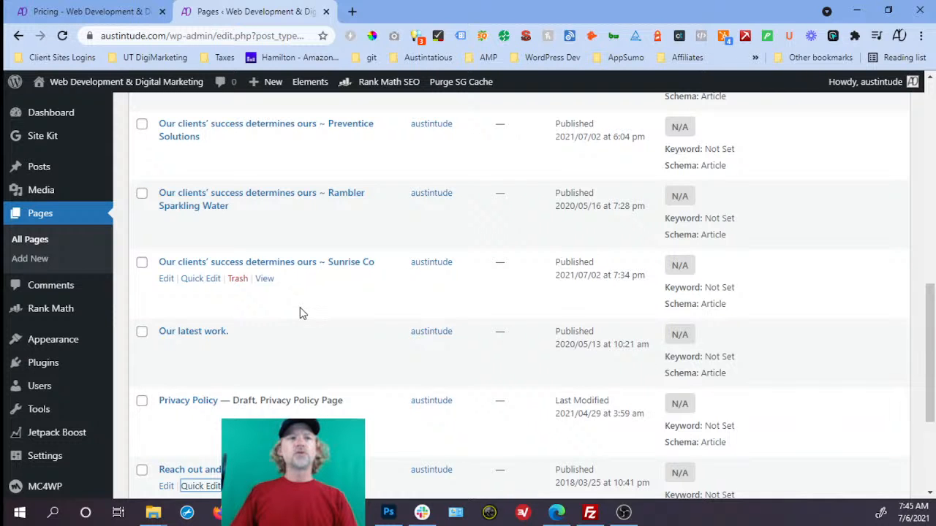
{"action": "scroll", "coordinate": [58, 230], "scroll_direction": "down", "scroll_amount": 2}
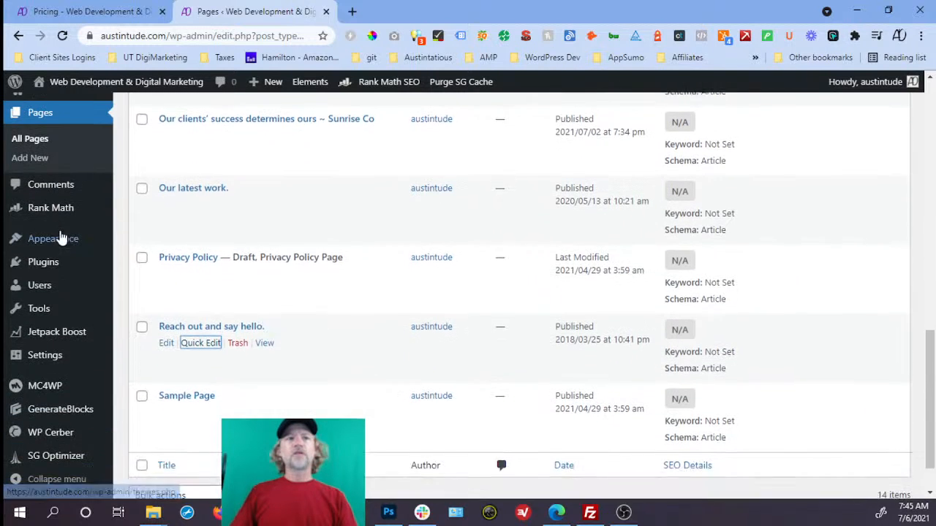
{"action": "mouse_move", "coordinate": [62, 280]}
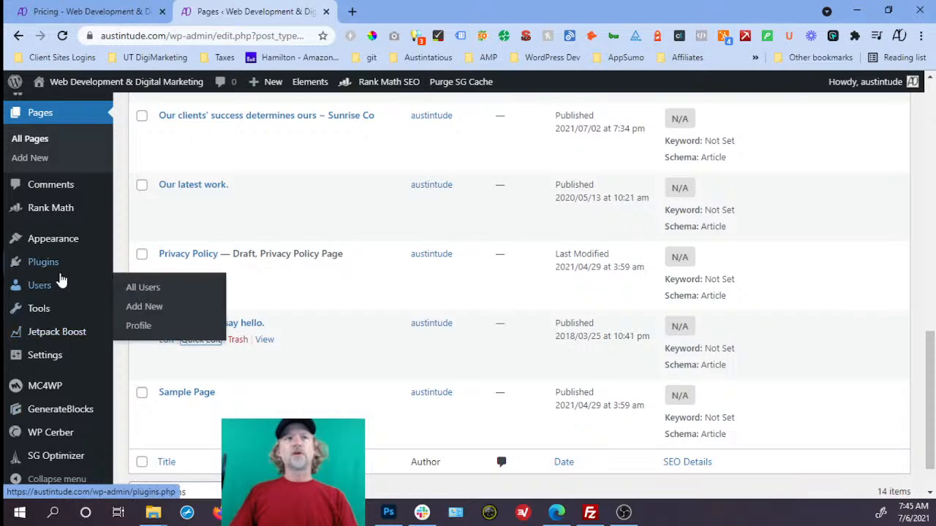
{"action": "scroll", "coordinate": [62, 280], "scroll_direction": "up", "scroll_amount": 4}
{"action": "scroll", "coordinate": [63, 278], "scroll_direction": "down", "scroll_amount": 2}
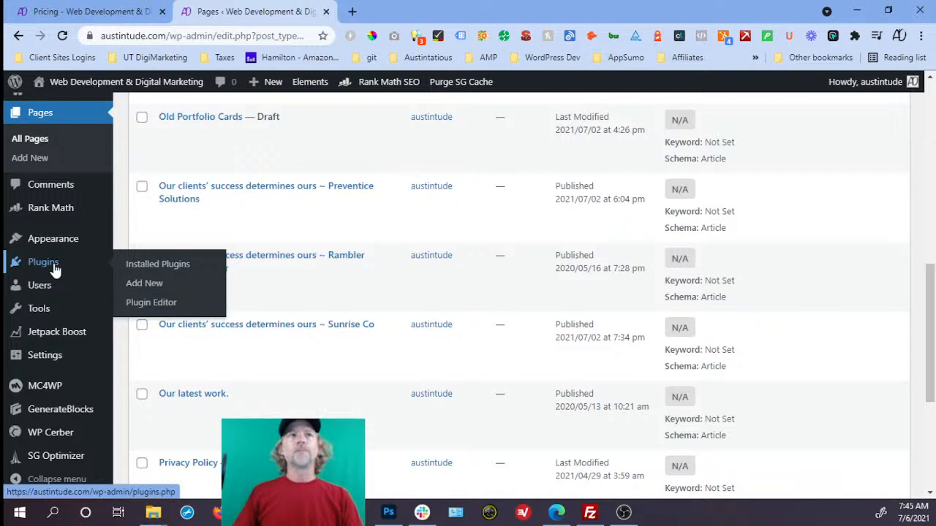
- Add a new page on austintude.com and title it Pricing
{"action": "mouse_move", "coordinate": [36, 212]}
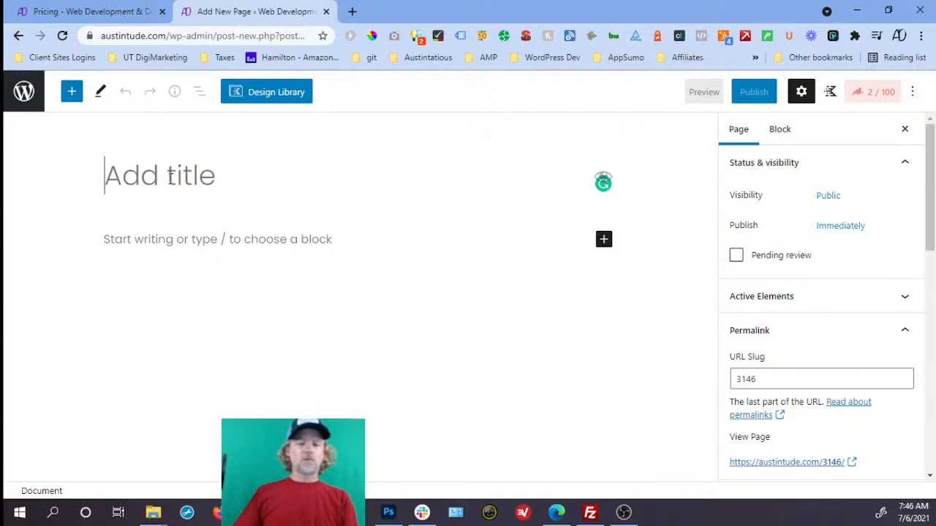
{"action": "type", "text": "PRicing"}
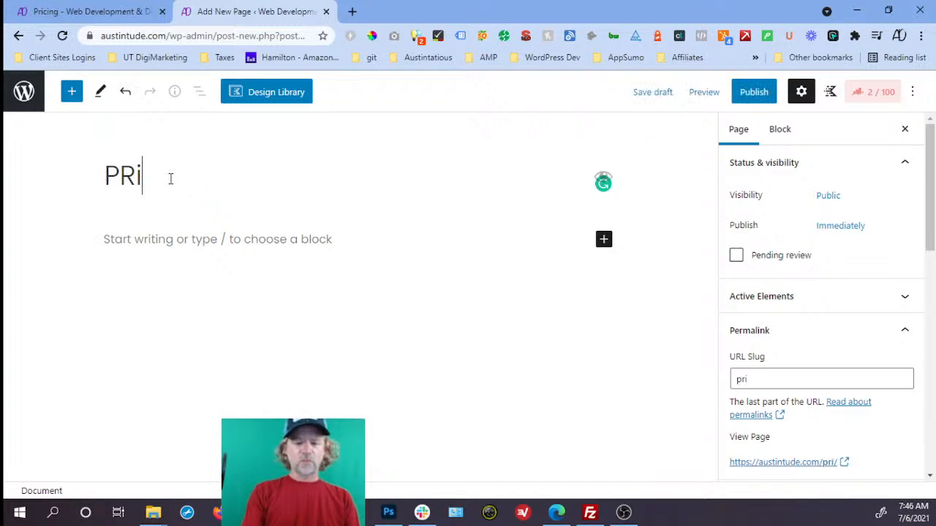
{"action": "key", "text": "BackSpace"}
{"action": "key", "text": "BackSpace"}
{"action": "key", "text": "BackSpace"}
{"action": "key", "text": "BackSpace"}
{"action": "key", "text": "BackSpace"}
{"action": "key", "text": "BackSpace"}
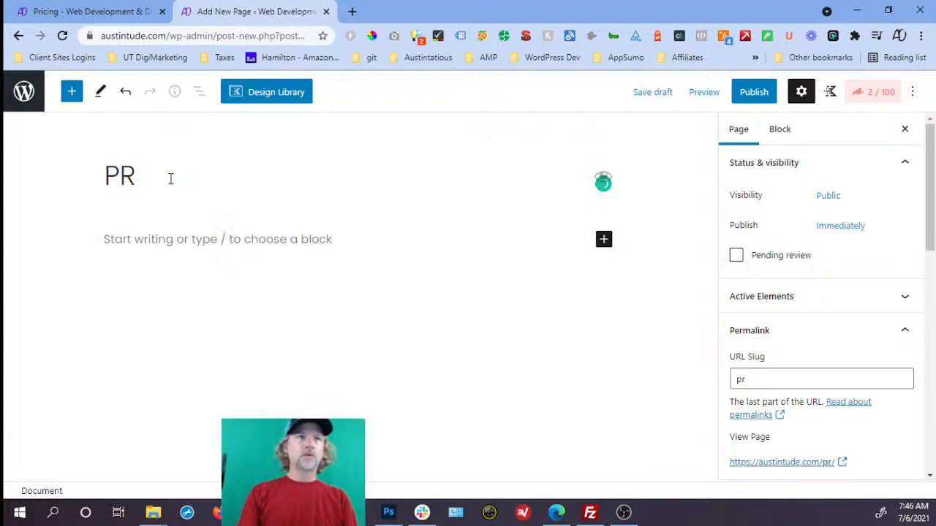
{"action": "type", "text": "ricing"}
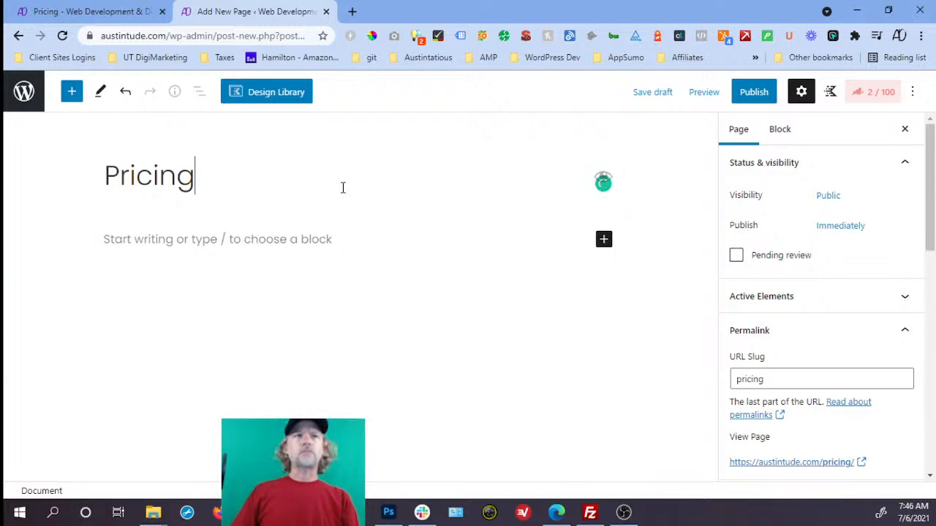
- Publish the Pricing page and dismiss the post-publish details
{"action": "left_click", "coordinate": [753, 95]}
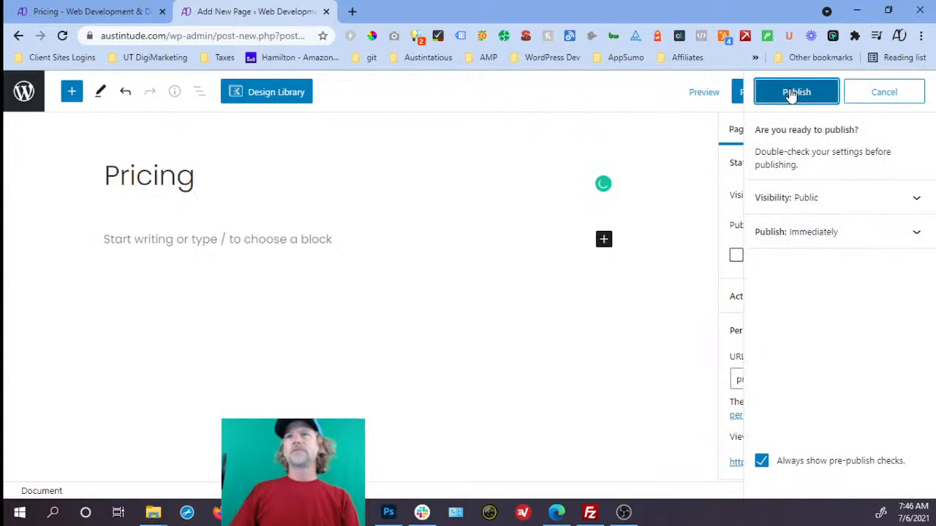
{"action": "left_click", "coordinate": [789, 92]}
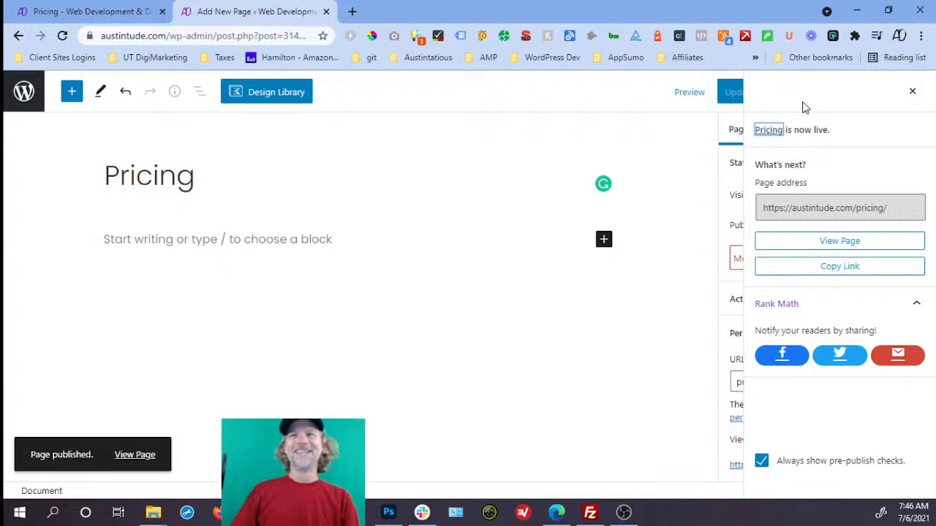
{"action": "left_click", "coordinate": [913, 96]}
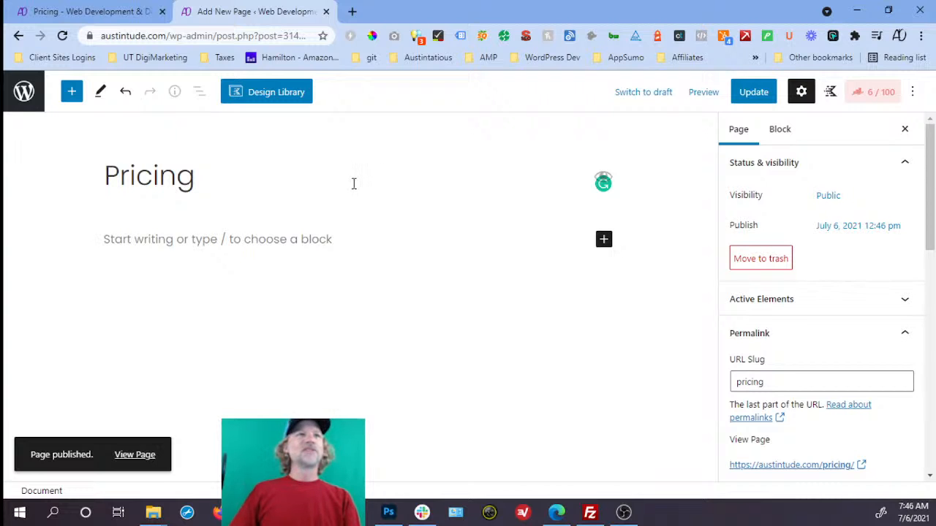
- Return to the list of all pages, add a new page titled Resources and publish it
{"action": "left_click", "coordinate": [16, 98]}
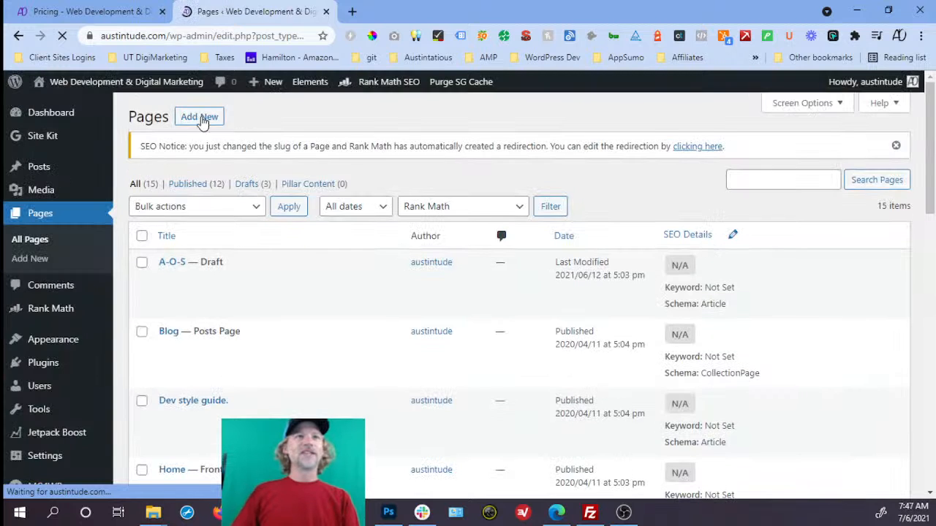
{"action": "left_click", "coordinate": [217, 123]}
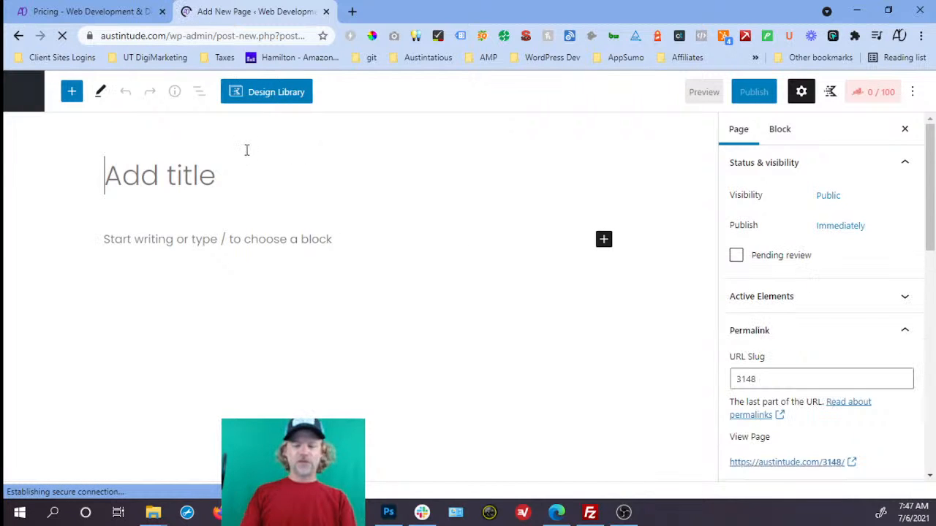
{"action": "type", "text": "Resources"}
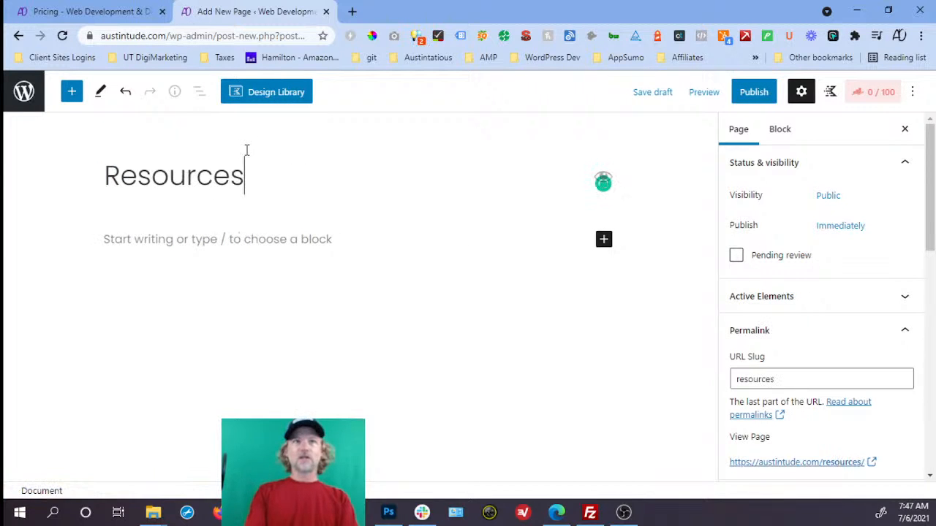
{"action": "left_click", "coordinate": [750, 97]}
{"action": "left_click", "coordinate": [789, 97]}
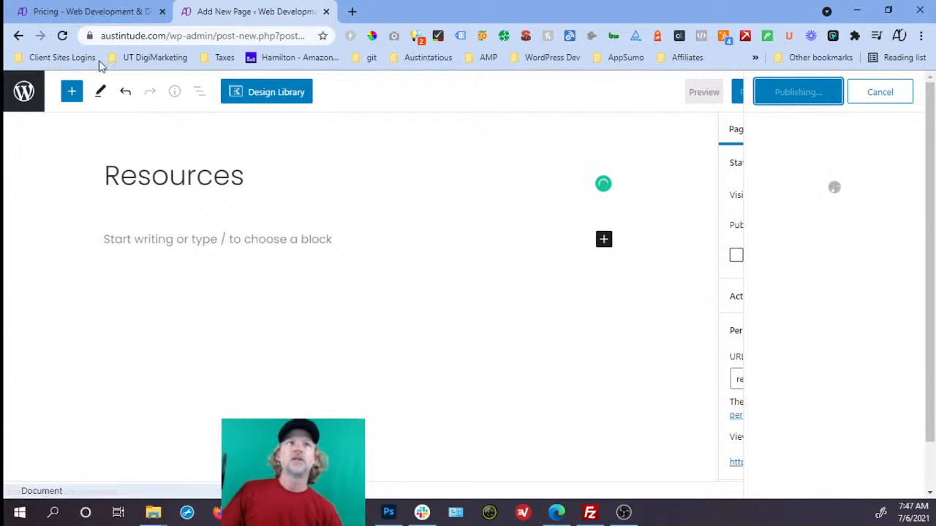
- View the Resources page address on austintatiousdesign.co and return to the Resources page editor on austintude.com
{"action": "left_click", "coordinate": [90, 21]}
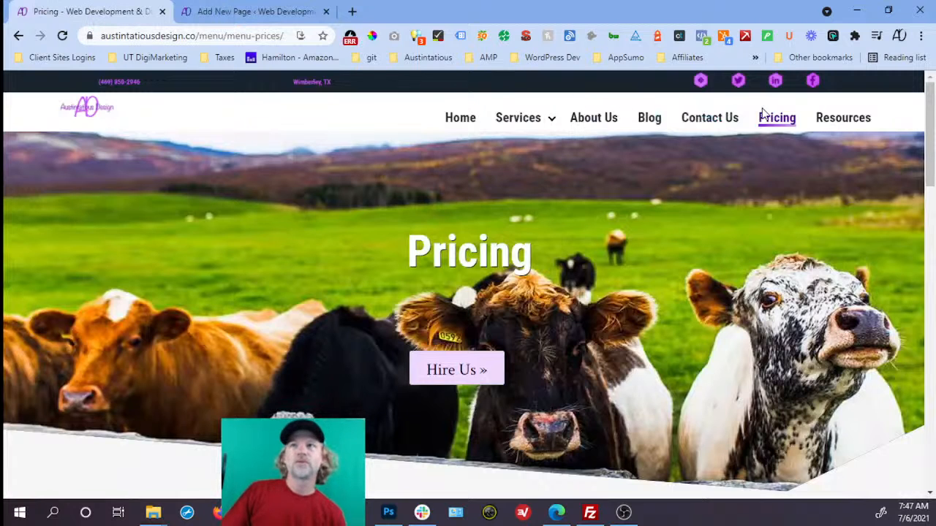
{"action": "left_click", "coordinate": [842, 119]}
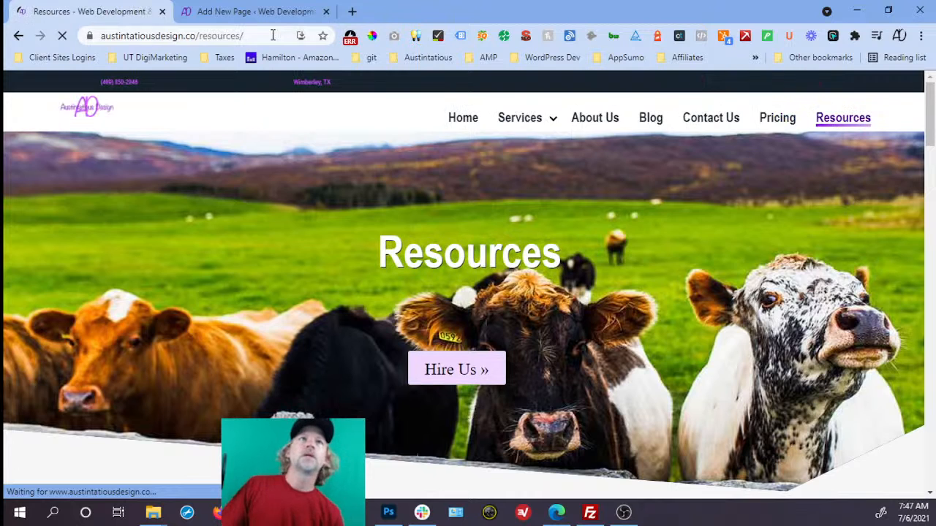
{"action": "left_click", "coordinate": [241, 12]}
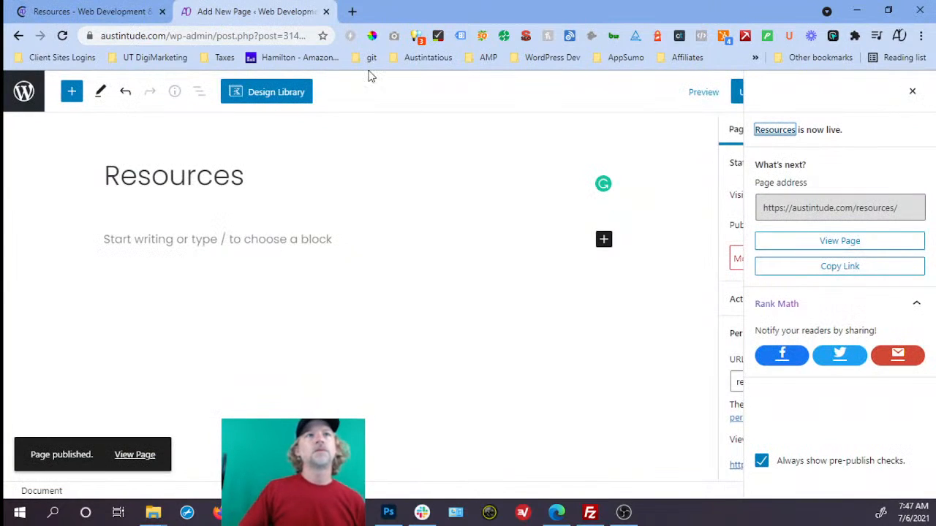
- Leave the Resources page editor and open the navigation menu management screen
{"action": "left_click", "coordinate": [21, 105]}
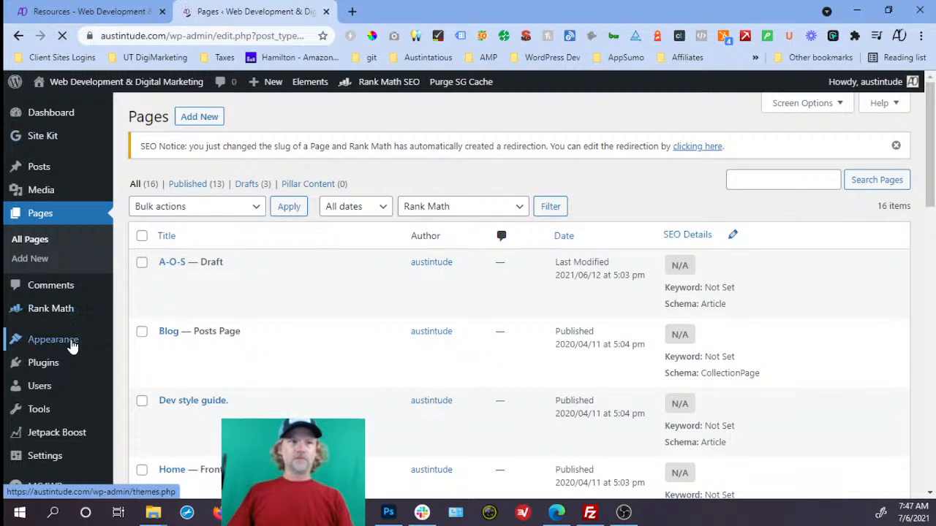
{"action": "mouse_move", "coordinate": [73, 341]}
{"action": "left_click", "coordinate": [141, 400]}
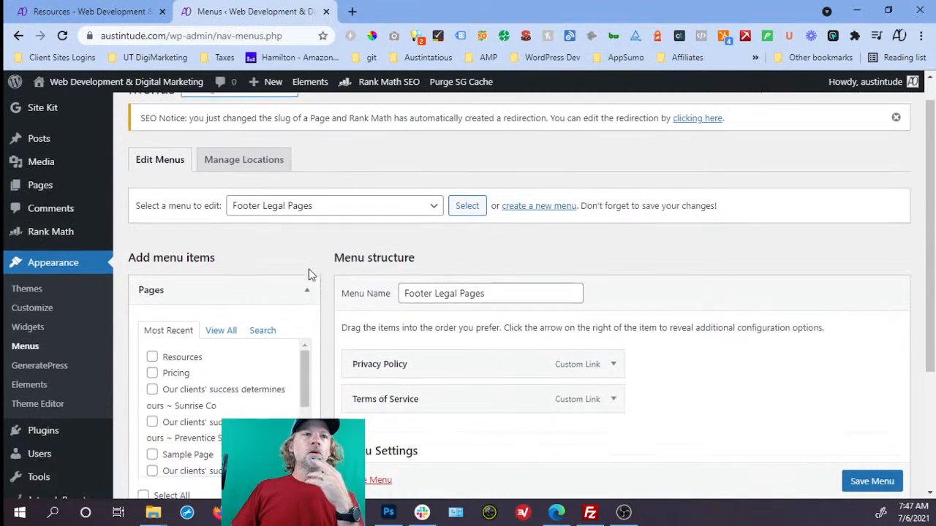
{"action": "scroll", "coordinate": [309, 267], "scroll_direction": "down", "scroll_amount": 3}
{"action": "left_click", "coordinate": [152, 219]}
{"action": "left_click", "coordinate": [152, 204]}
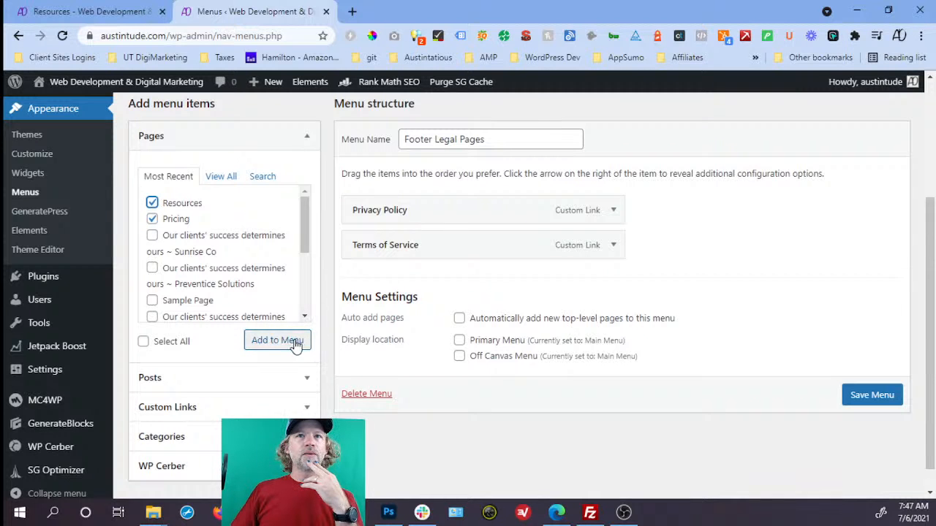
- Load Main Menu (Primary Menu, Off Canvas Menu) as the menu being edited
{"action": "scroll", "coordinate": [422, 169], "scroll_direction": "up", "scroll_amount": 3}
{"action": "left_click", "coordinate": [364, 217]}
{"action": "left_click", "coordinate": [361, 260]}
{"action": "scroll", "coordinate": [381, 257], "scroll_direction": "down", "scroll_amount": 1}
{"action": "scroll", "coordinate": [432, 220], "scroll_direction": "down", "scroll_amount": 1}
{"action": "left_click", "coordinate": [475, 170]}
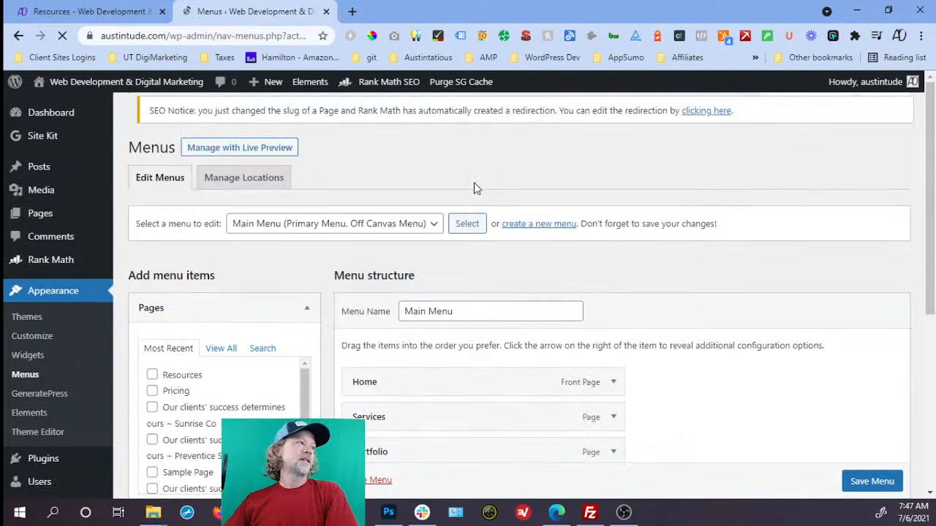
- Select the Resources and Pricing pages as candidates for adding to Main Menu
{"action": "scroll", "coordinate": [360, 276], "scroll_direction": "down", "scroll_amount": 3}
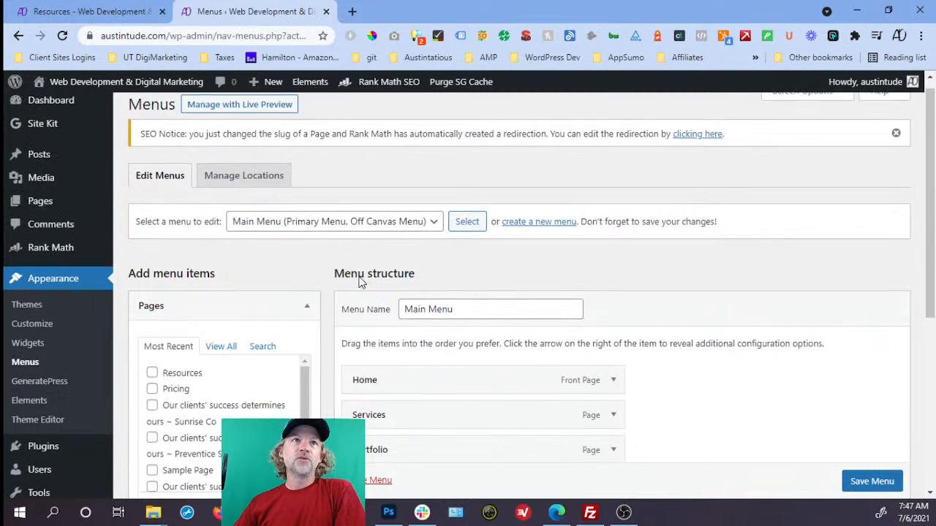
{"action": "scroll", "coordinate": [361, 271], "scroll_direction": "down", "scroll_amount": 2}
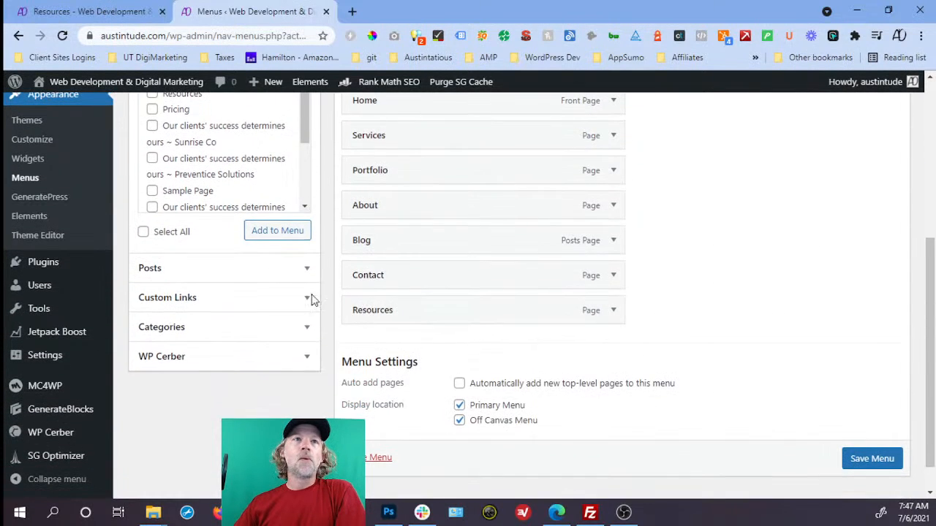
{"action": "scroll", "coordinate": [290, 295], "scroll_direction": "up", "scroll_amount": 3}
{"action": "left_click", "coordinate": [152, 254]}
{"action": "left_click", "coordinate": [152, 237]}
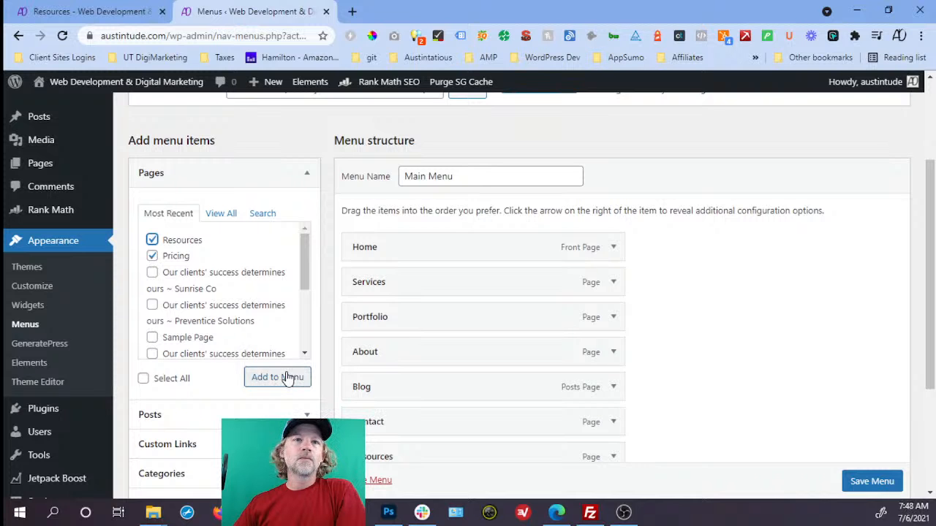
- Remove the existing Resources item, which links to the Dev style guide page, from Main Menu
{"action": "scroll", "coordinate": [393, 348], "scroll_direction": "down", "scroll_amount": 2}
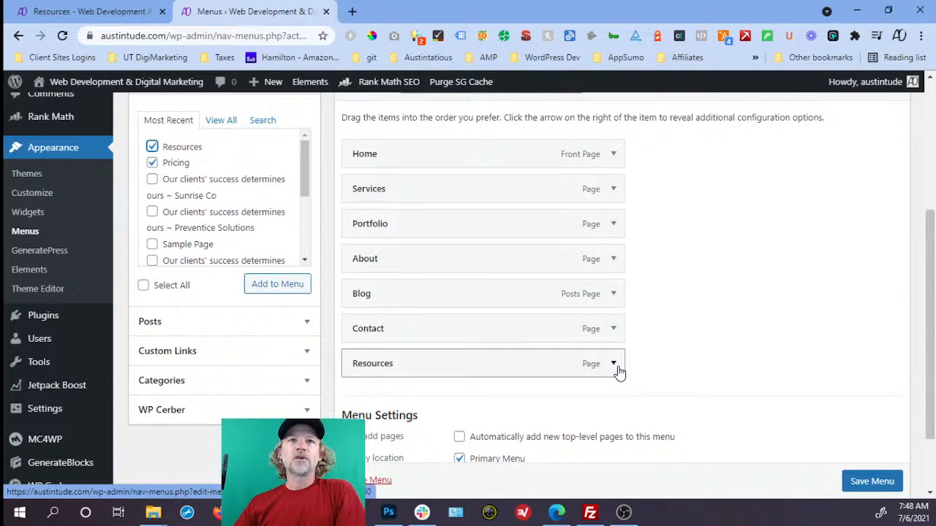
{"action": "left_click", "coordinate": [614, 364]}
{"action": "scroll", "coordinate": [618, 371], "scroll_direction": "down", "scroll_amount": 4}
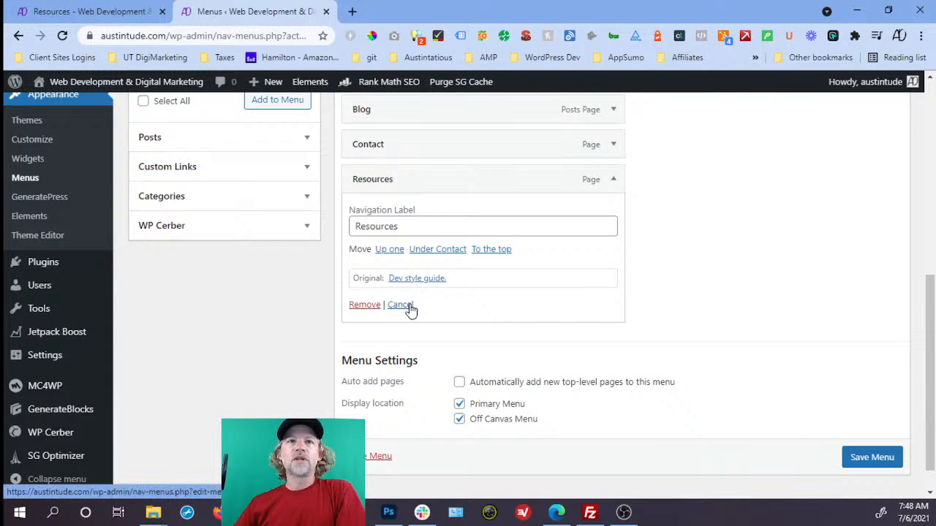
{"action": "left_click", "coordinate": [354, 307]}
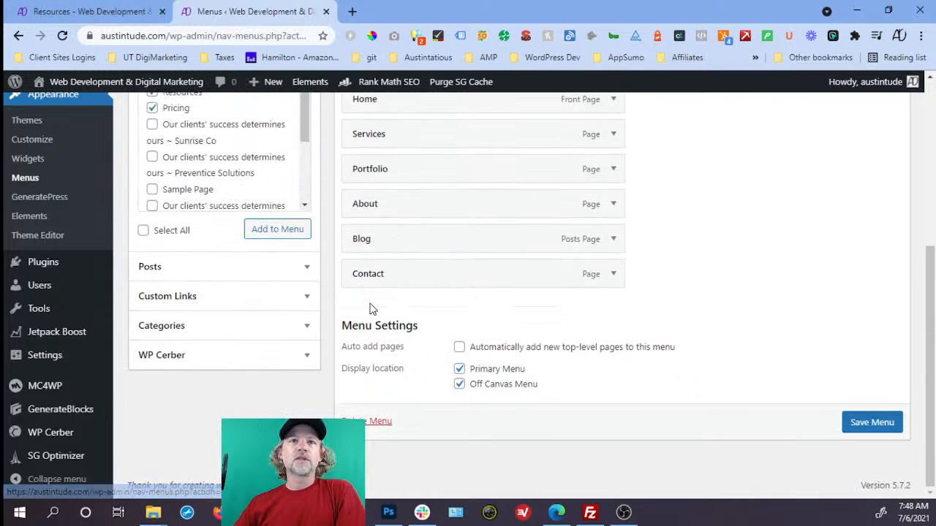
- Add the selected Resources and Pricing pages to Main Menu and move Contact to the end, after Pricing
{"action": "left_click", "coordinate": [271, 229]}
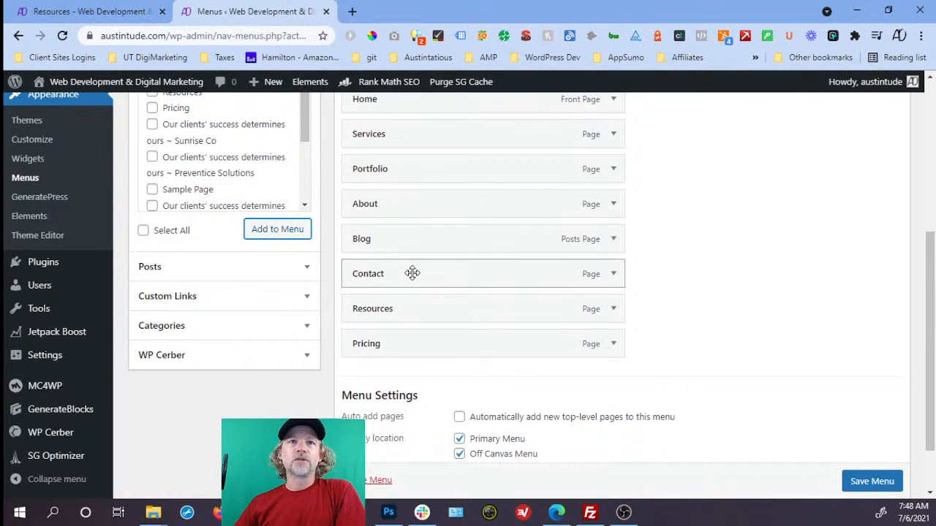
{"action": "left_click_drag", "start_coordinate": [429, 268], "coordinate": [432, 338]}
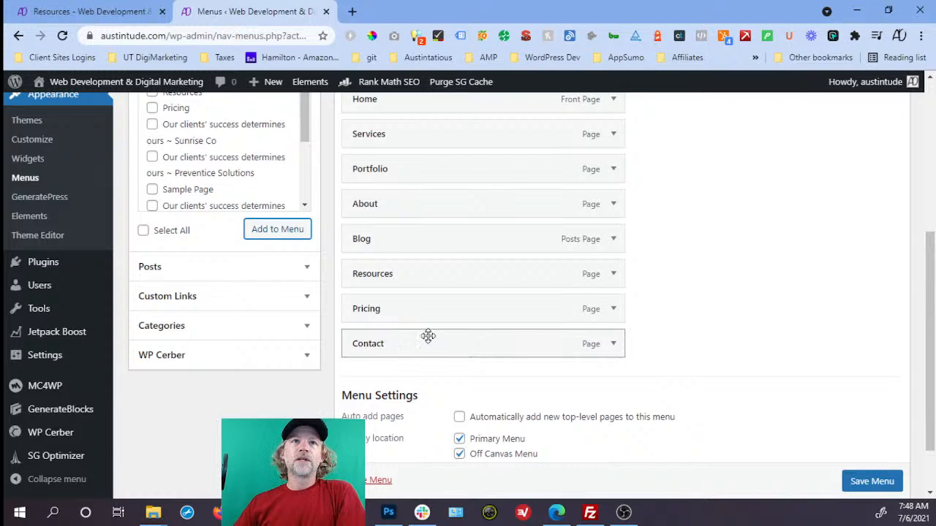
- Nest Blog as a sub item under About and save Main Menu
{"action": "scroll", "coordinate": [427, 303], "scroll_direction": "up", "scroll_amount": 1}
{"action": "left_click_drag", "start_coordinate": [416, 288], "coordinate": [444, 286]}
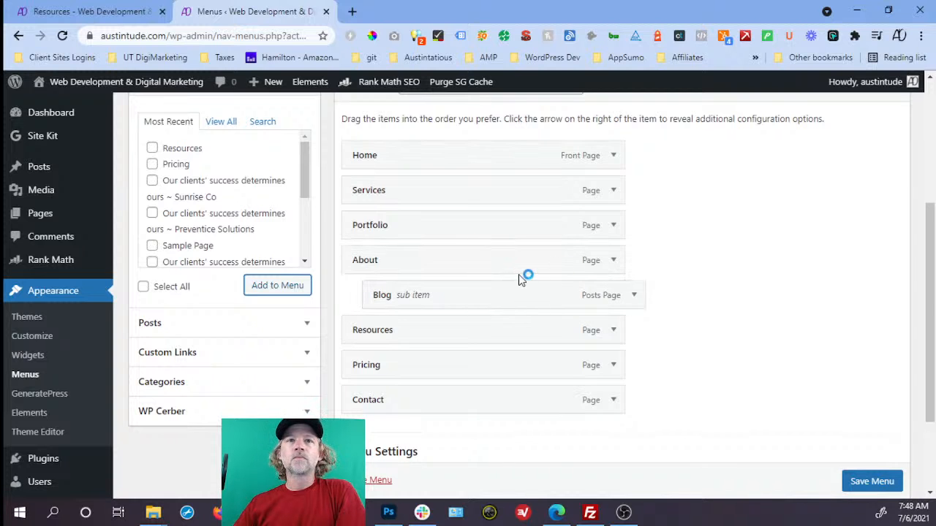
{"action": "scroll", "coordinate": [633, 294], "scroll_direction": "down", "scroll_amount": 1}
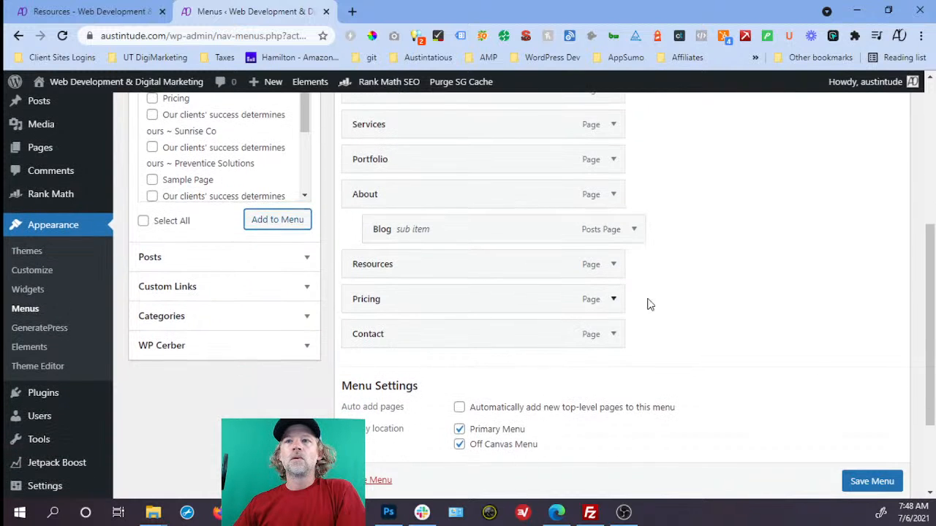
{"action": "left_click", "coordinate": [877, 483]}
{"action": "scroll", "coordinate": [877, 486], "scroll_direction": "down", "scroll_amount": 1}
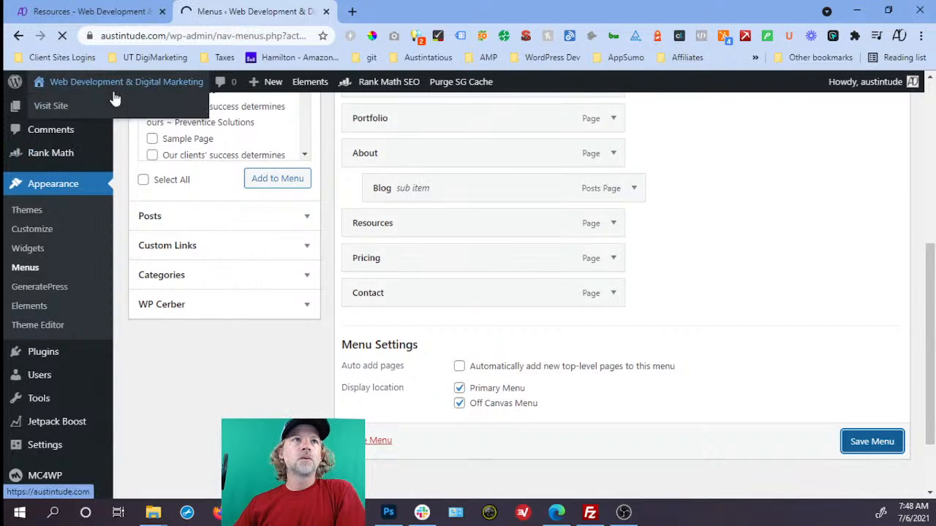
- Open the live austintude.com site in a new tab and check the Blog and About pages from its navigation menu
{"action": "right_click", "coordinate": [116, 107]}
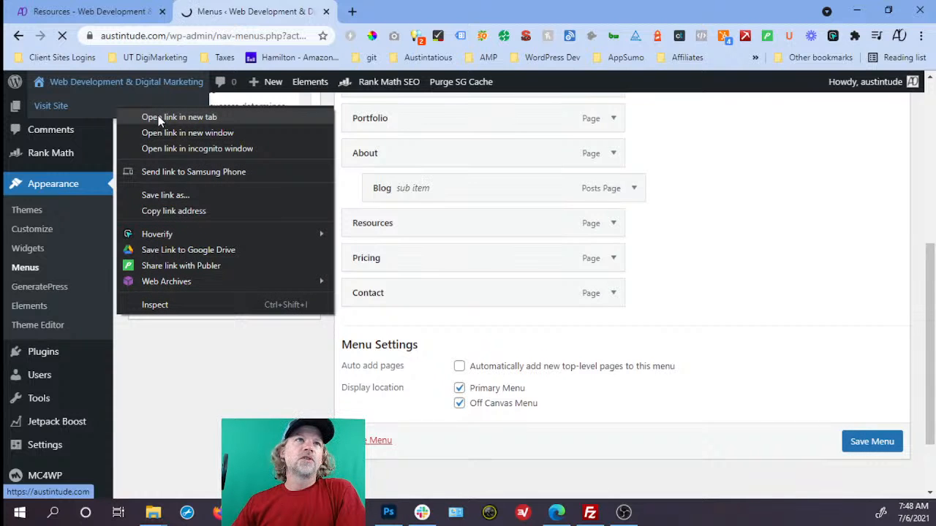
{"action": "left_click", "coordinate": [158, 117]}
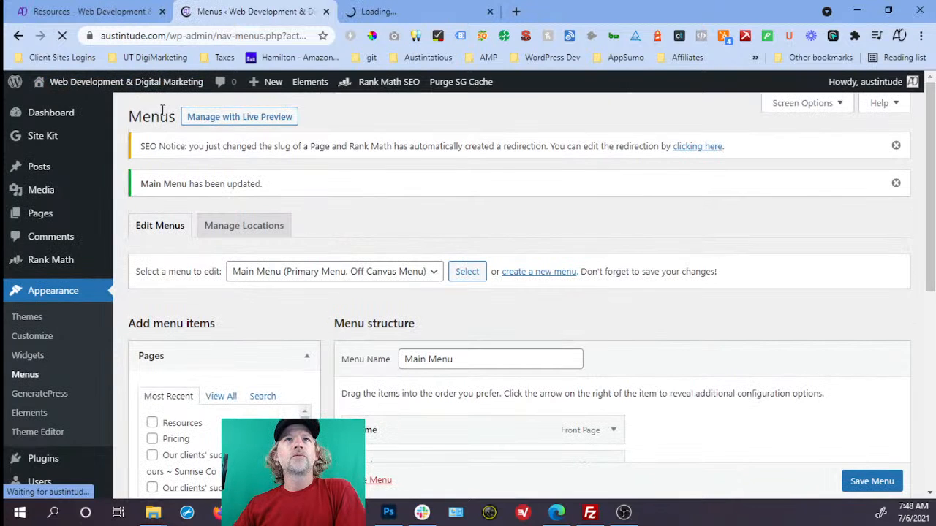
{"action": "left_click", "coordinate": [392, 13]}
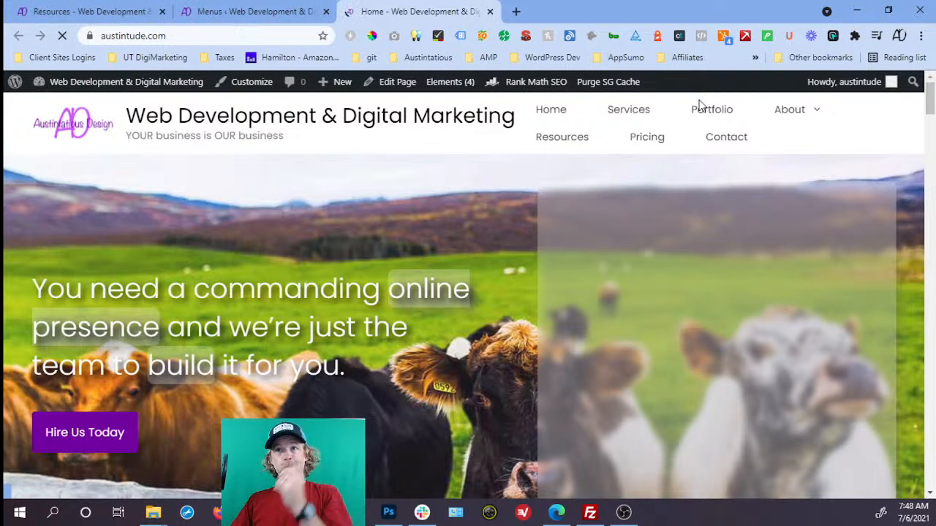
{"action": "mouse_move", "coordinate": [803, 117]}
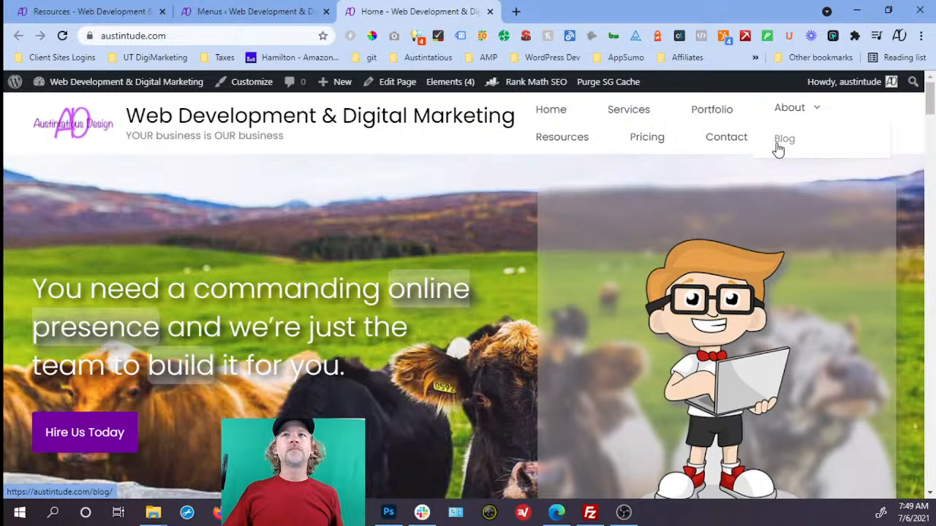
{"action": "left_click", "coordinate": [781, 146]}
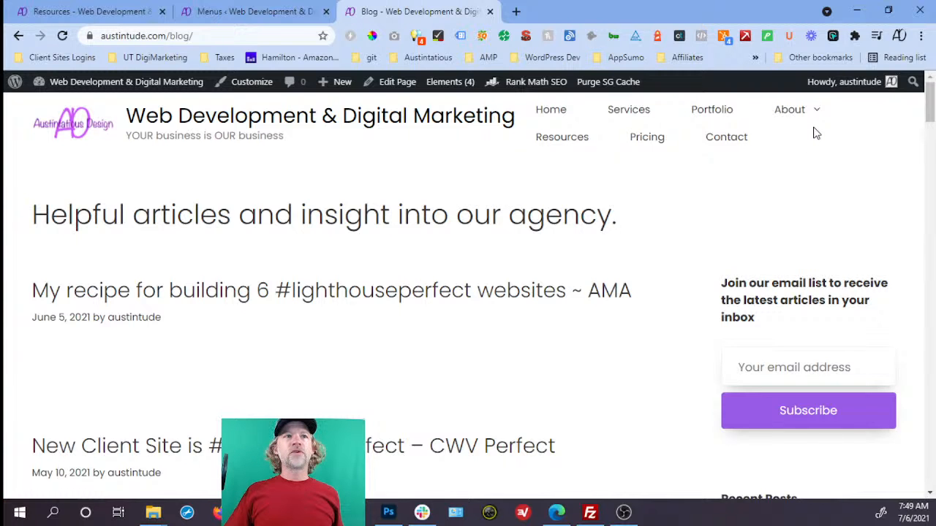
{"action": "left_click", "coordinate": [789, 113]}
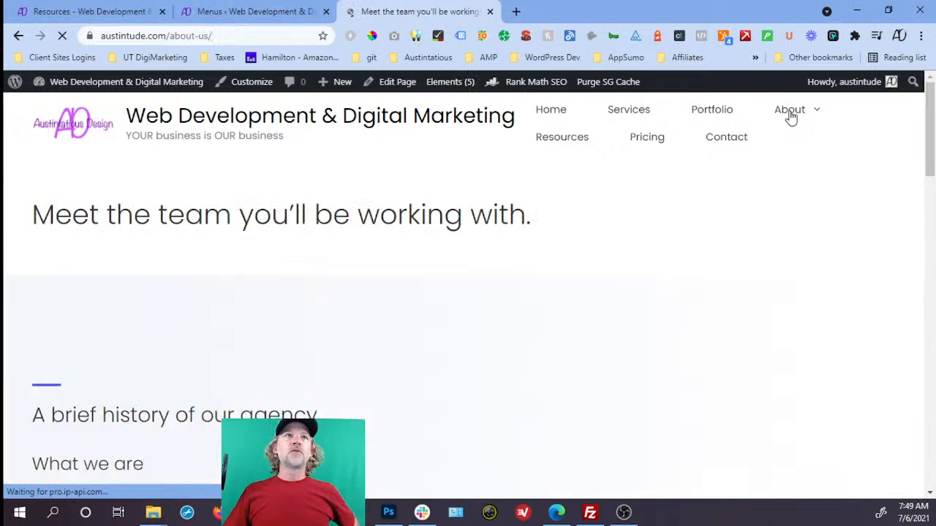
- Move Blog out from under About to a top-level item after Contact, save Main Menu, and reload the live About page
{"action": "left_click", "coordinate": [237, 15]}
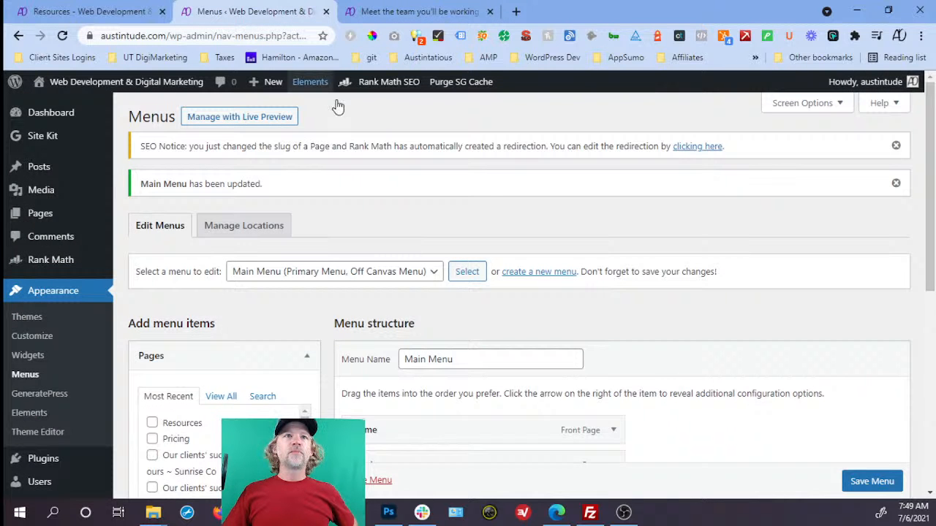
{"action": "scroll", "coordinate": [470, 285], "scroll_direction": "down", "scroll_amount": 5}
{"action": "left_click_drag", "start_coordinate": [388, 226], "coordinate": [380, 346]}
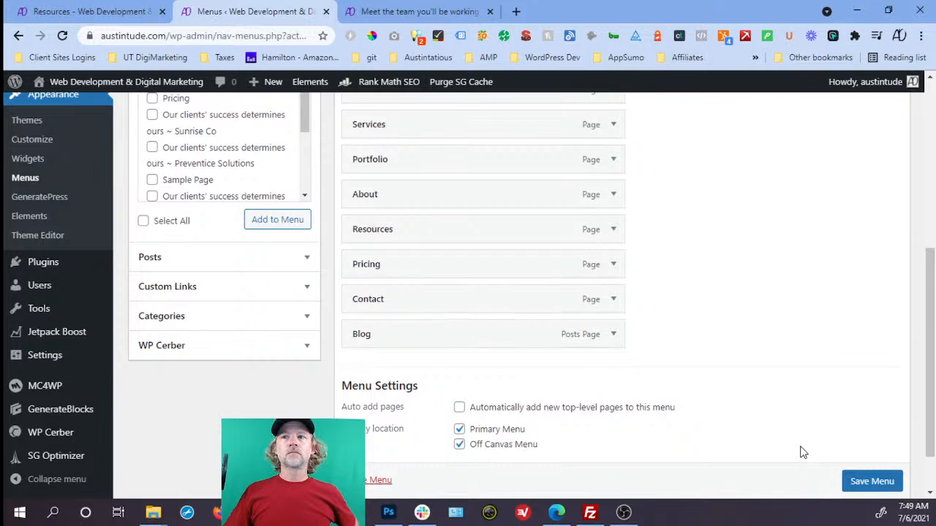
{"action": "scroll", "coordinate": [864, 485], "scroll_direction": "down", "scroll_amount": 1}
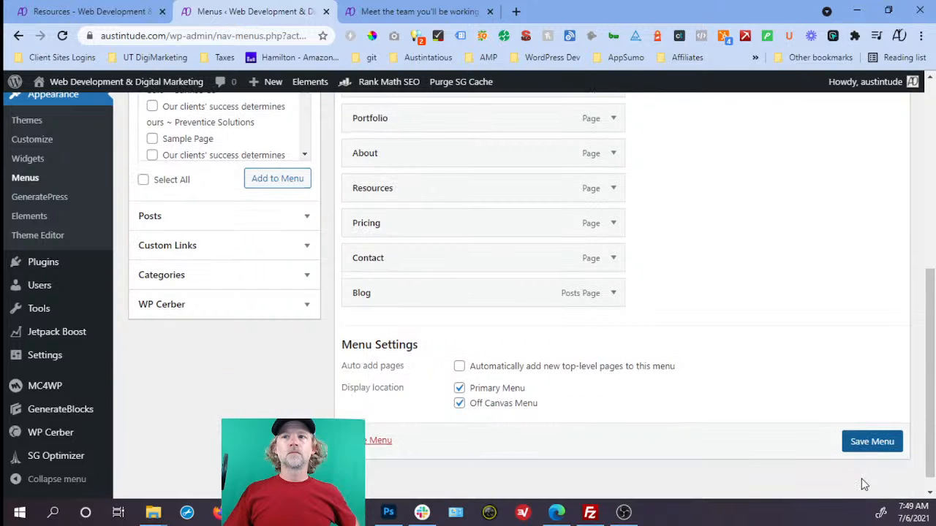
{"action": "left_click", "coordinate": [870, 442]}
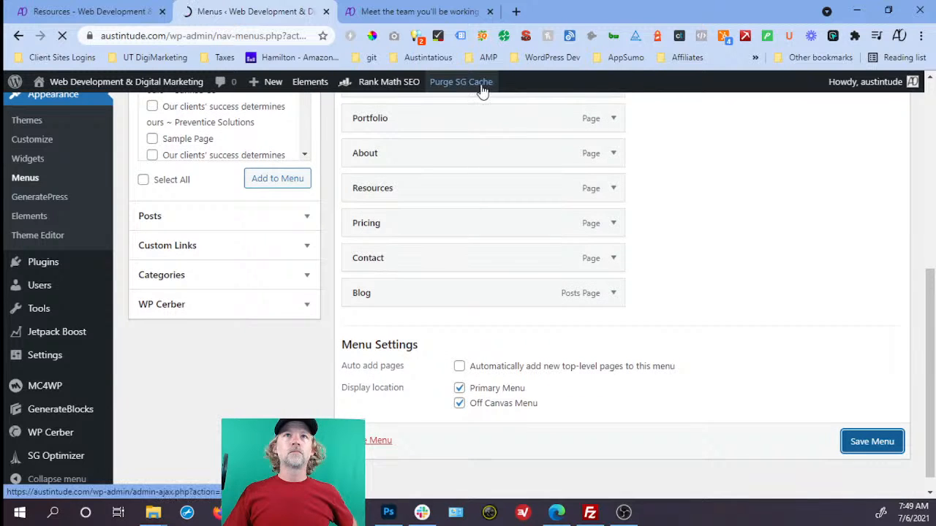
{"action": "left_click", "coordinate": [427, 19]}
{"action": "left_click", "coordinate": [61, 35]}
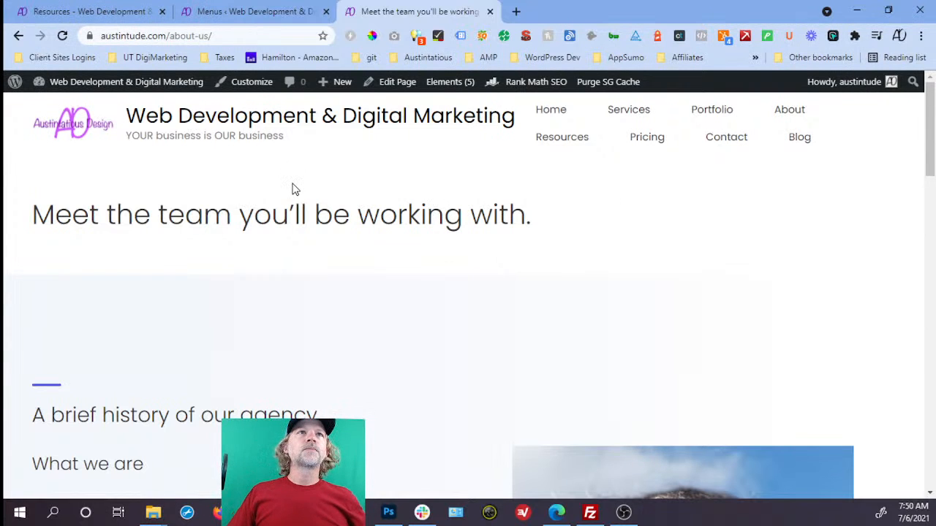
- Open the Accelerated Mobile Pages (AMP) service page on the existing austintatiousdesign.co site and examine its URL slug
{"action": "left_click", "coordinate": [117, 15]}
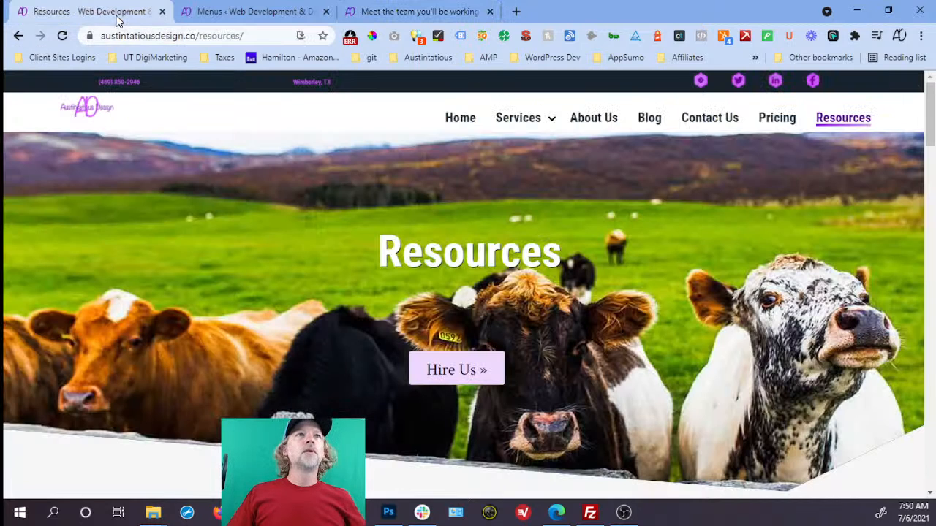
{"action": "mouse_move", "coordinate": [546, 125]}
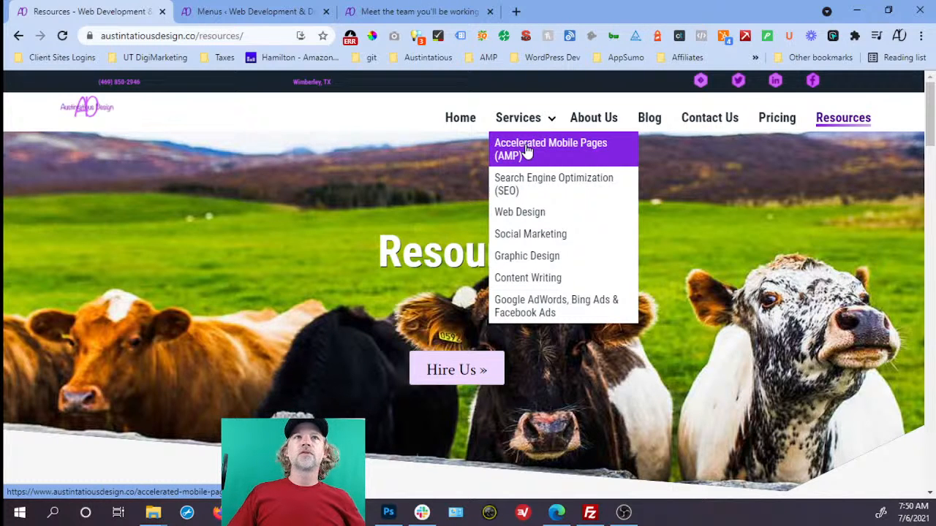
{"action": "left_click", "coordinate": [528, 151]}
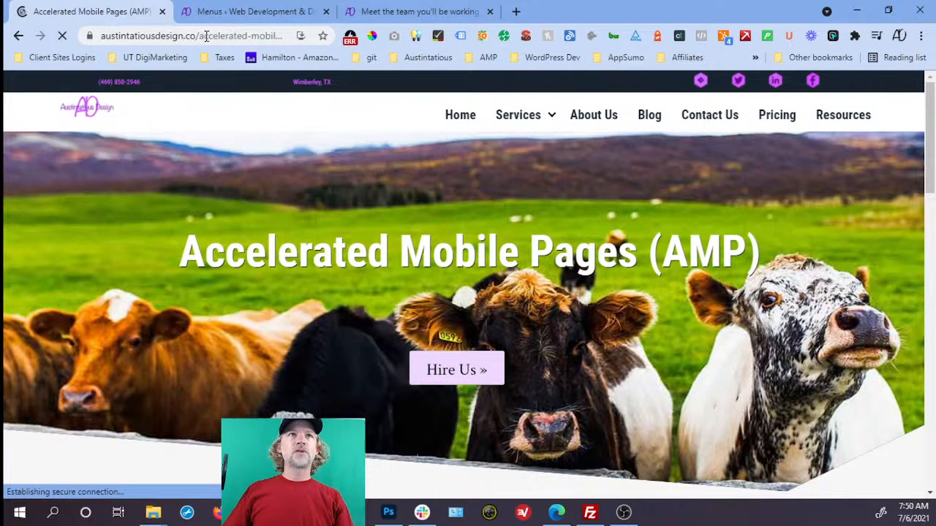
{"action": "left_click_drag", "start_coordinate": [206, 36], "coordinate": [240, 41]}
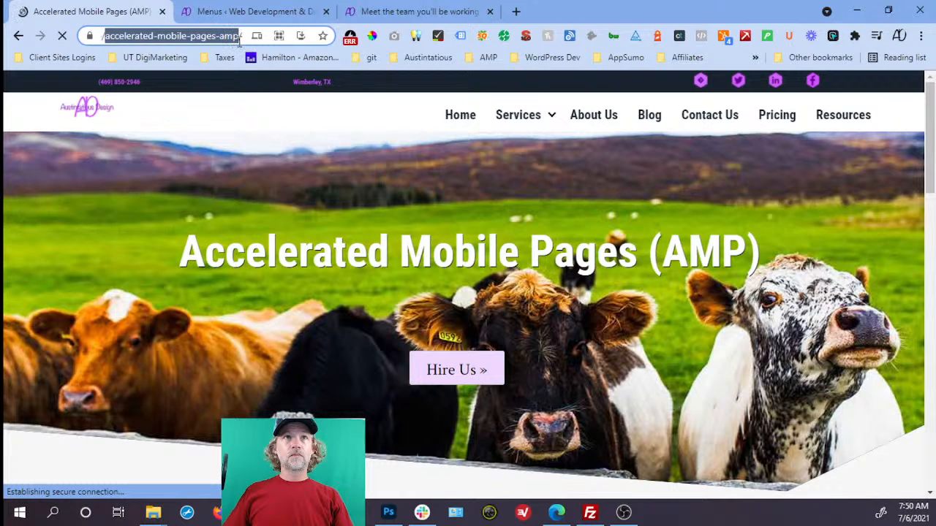
- Open Rank Math's Redirections on the austintude.com dashboard and start a new redirection
{"action": "left_click", "coordinate": [271, 13]}
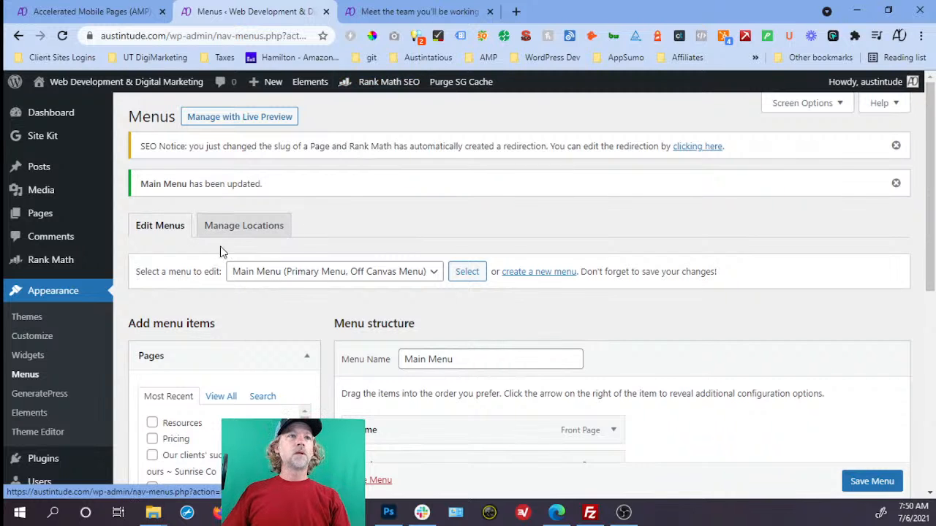
{"action": "scroll", "coordinate": [59, 251], "scroll_direction": "down", "scroll_amount": 2}
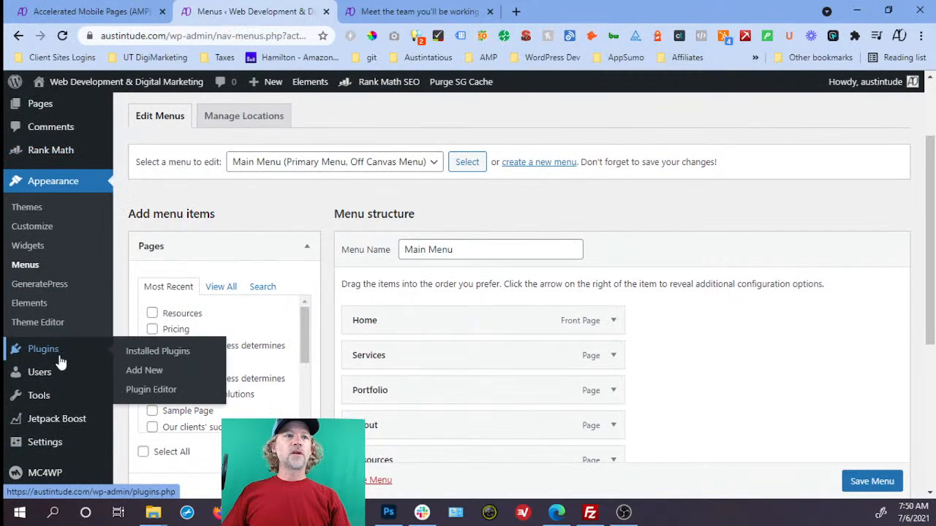
{"action": "scroll", "coordinate": [65, 355], "scroll_direction": "up", "scroll_amount": 1}
{"action": "scroll", "coordinate": [69, 349], "scroll_direction": "up", "scroll_amount": 1}
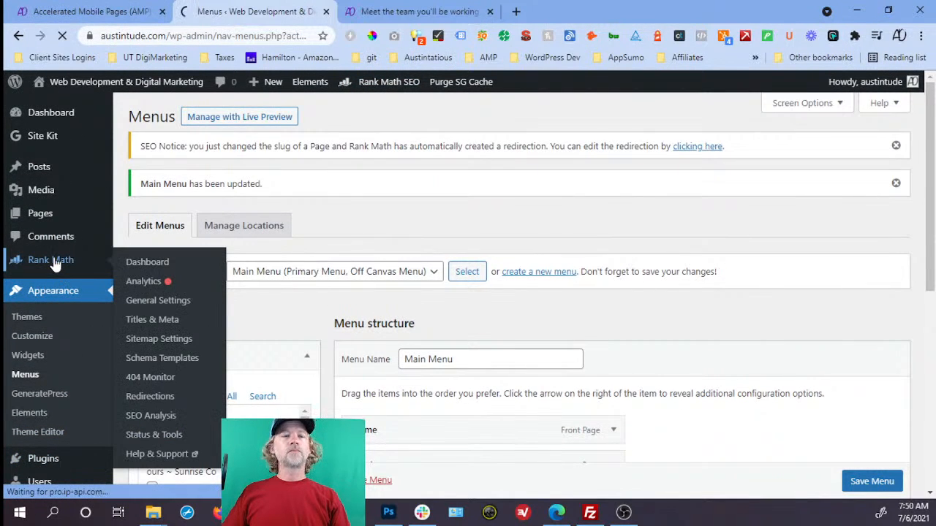
{"action": "left_click", "coordinate": [55, 263]}
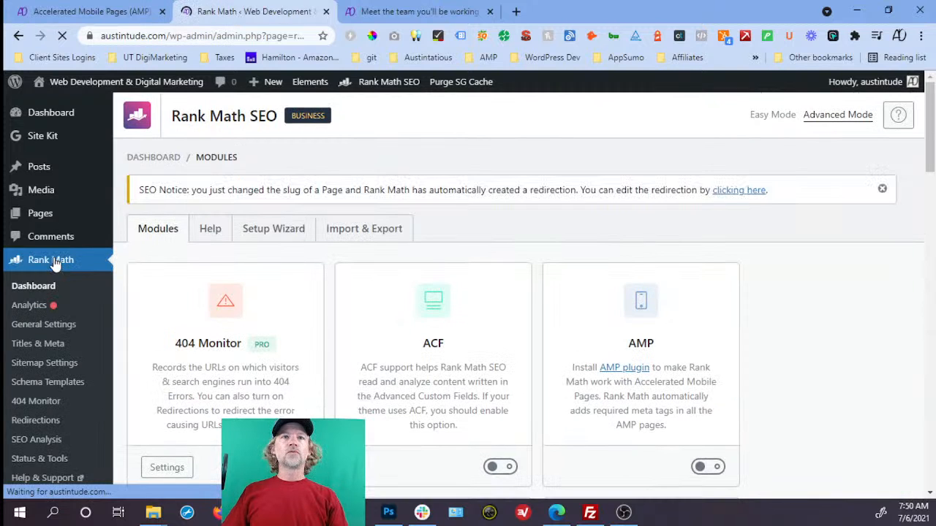
{"action": "left_click", "coordinate": [50, 425]}
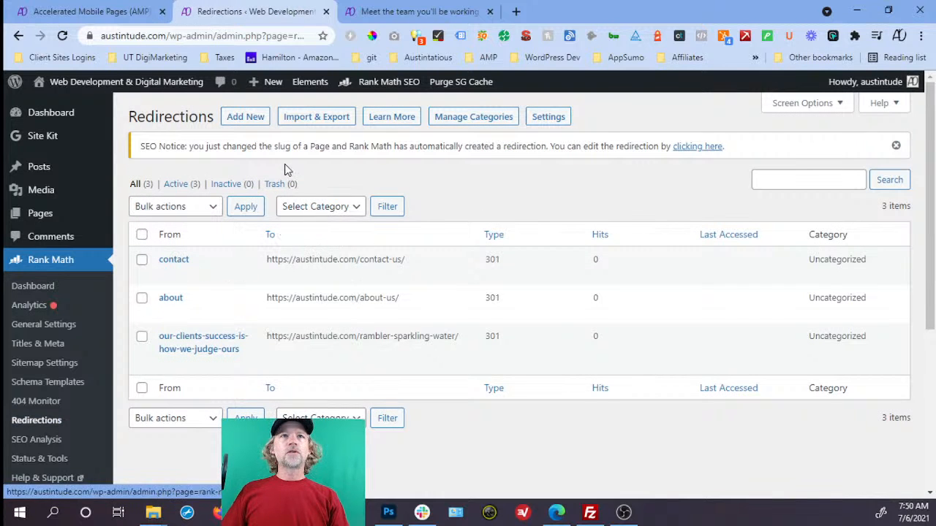
{"action": "left_click", "coordinate": [245, 117]}
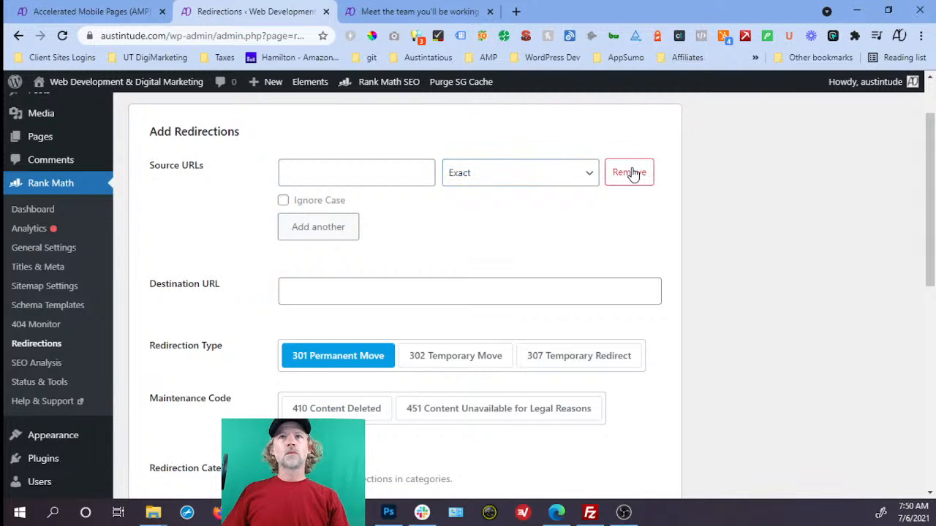
- Set the new redirection's source URL matching to End With
{"action": "left_click", "coordinate": [495, 180]}
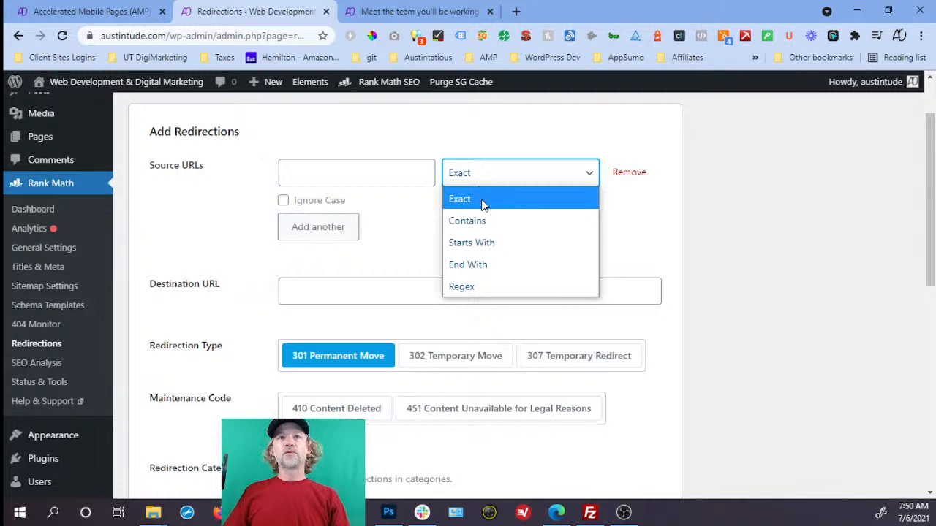
{"action": "left_click", "coordinate": [477, 267]}
{"action": "left_click", "coordinate": [395, 175]}
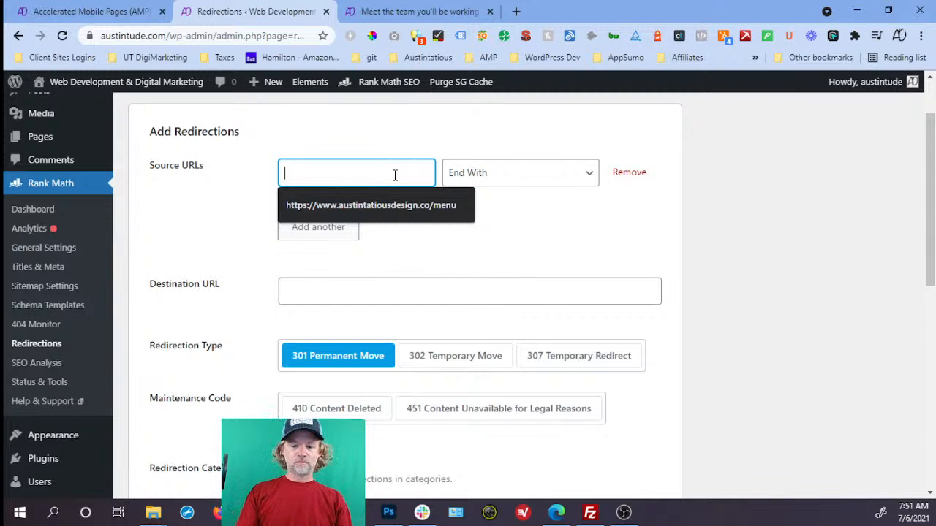
{"action": "type", "text": ".com"}
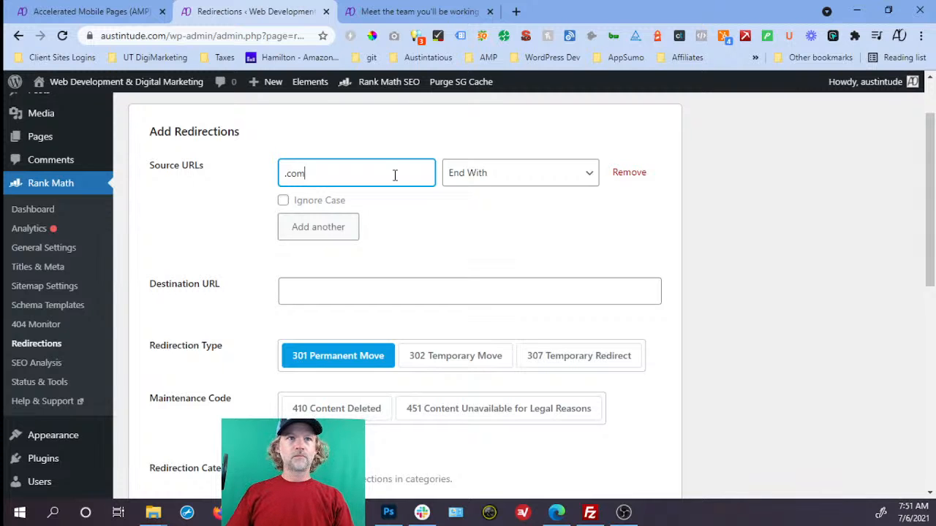
{"action": "key", "text": "ctrl+a"}
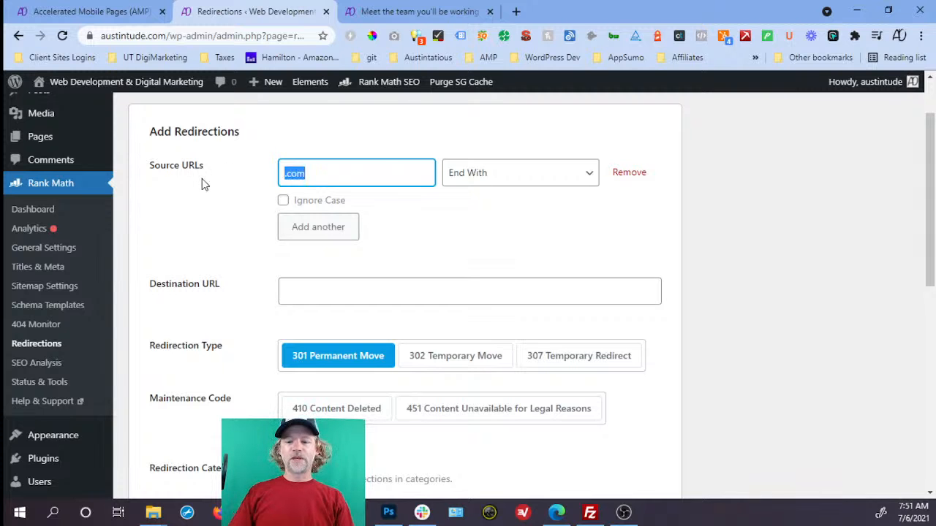
{"action": "key", "text": "BackSpace"}
- Enter /menu/menu-prices as the source URL, checking it against the Pricing link on the existing site
{"action": "type", "text": "/me"}
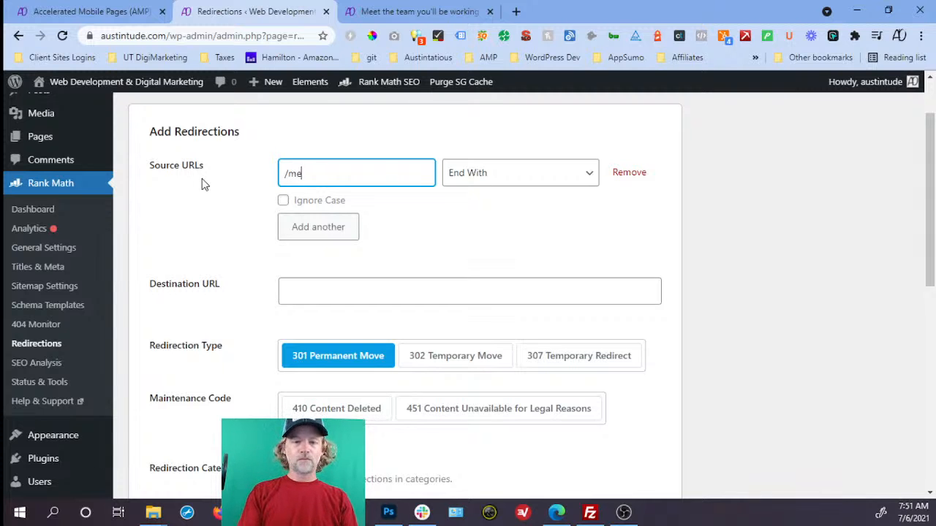
{"action": "type", "text": "nu/menu-price"}
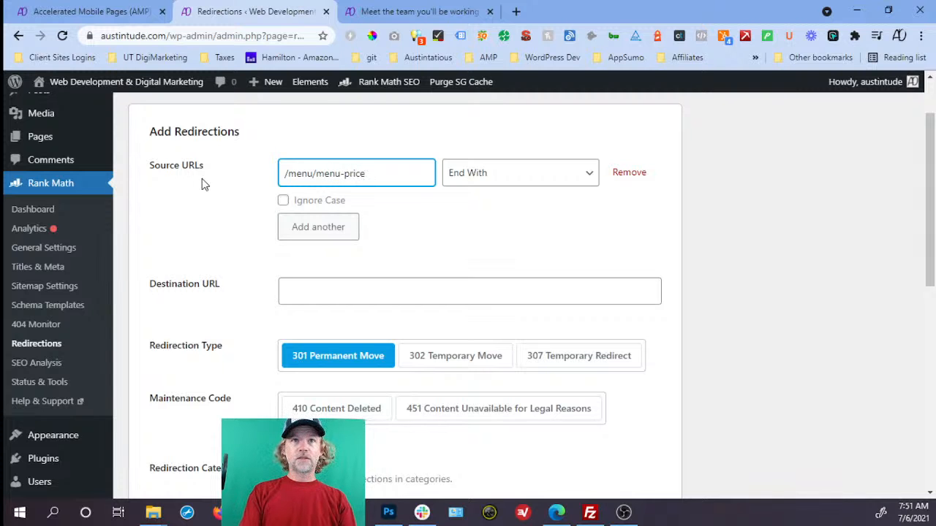
{"action": "left_click", "coordinate": [94, 11]}
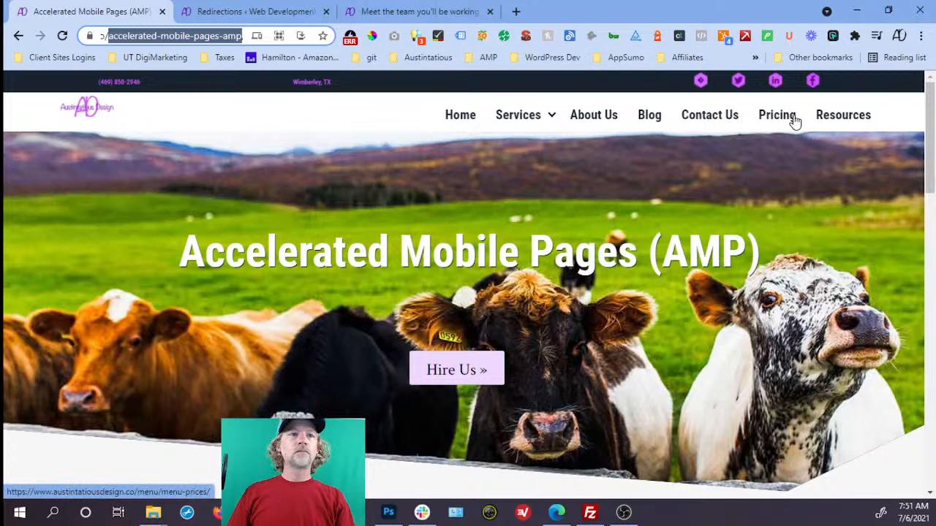
{"action": "left_click", "coordinate": [304, 16]}
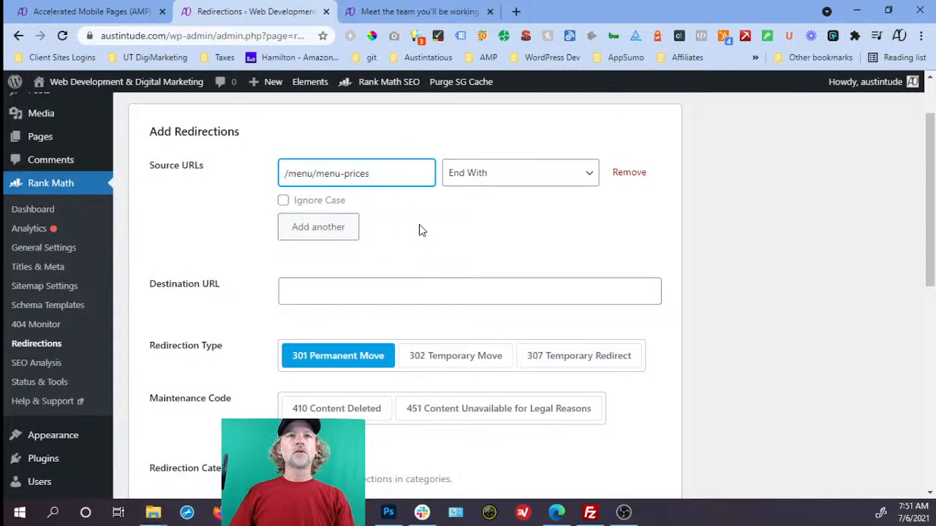
{"action": "left_click", "coordinate": [383, 294]}
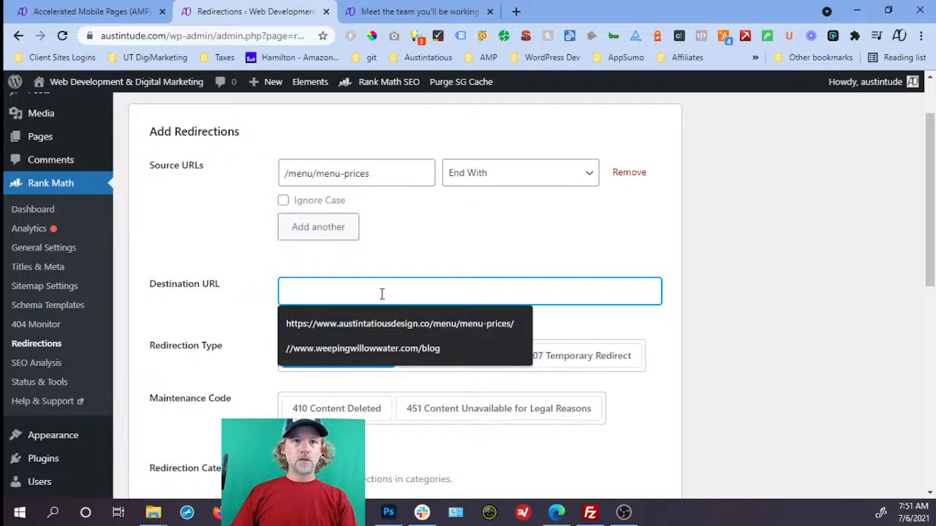
{"action": "type", "text": "https"}
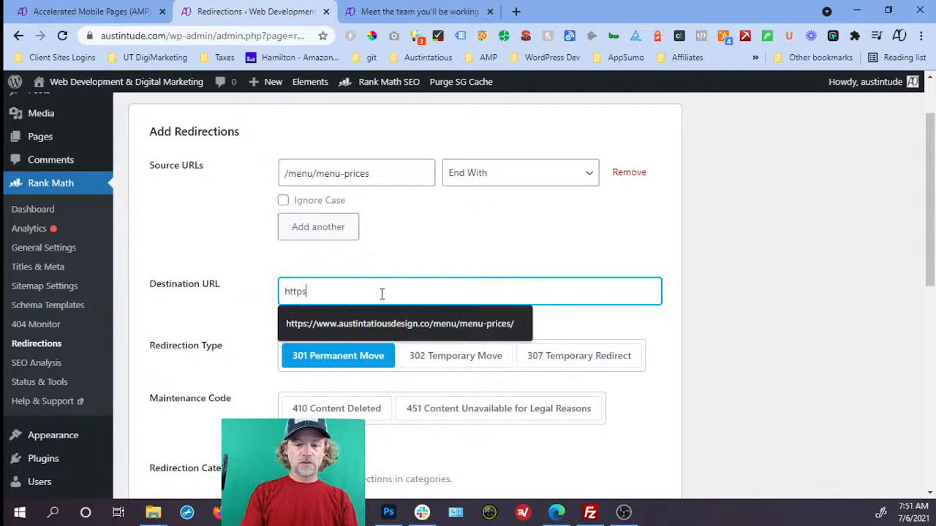
{"action": "type", "text": "://austint"}
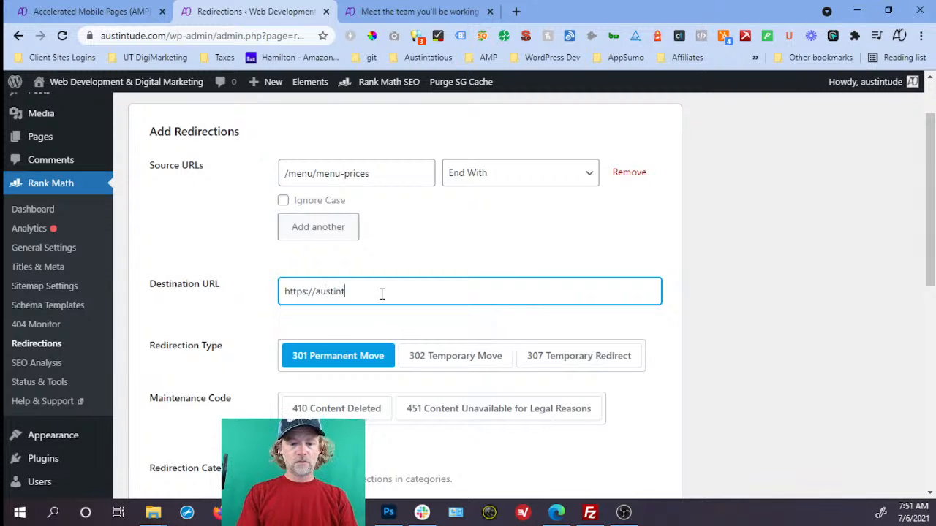
{"action": "type", "text": "ude.com/"}
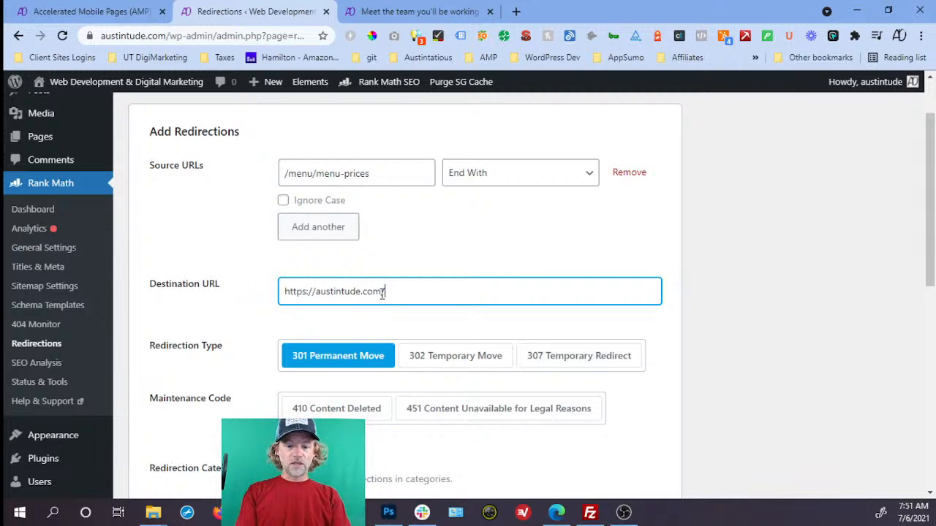
{"action": "type", "text": "pricing"}
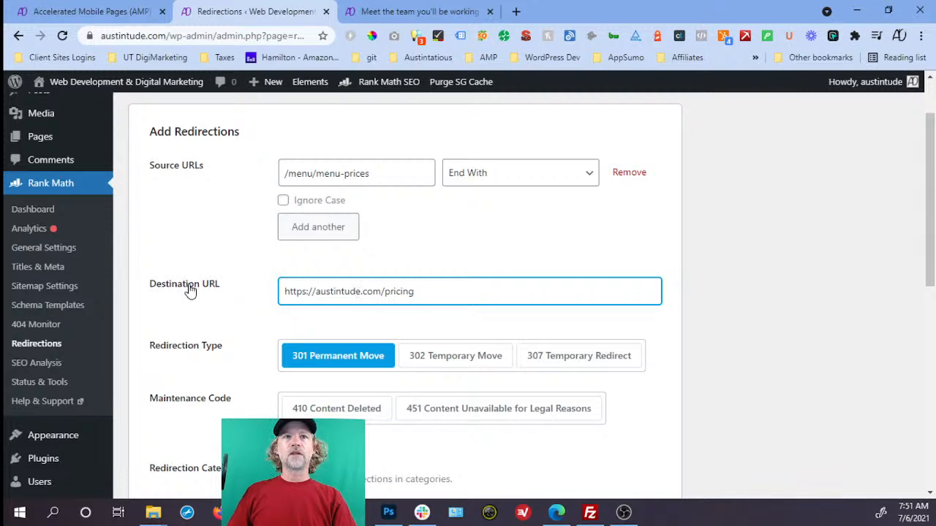
{"action": "scroll", "coordinate": [190, 288], "scroll_direction": "down", "scroll_amount": 2}
{"action": "scroll", "coordinate": [194, 288], "scroll_direction": "down", "scroll_amount": 2}
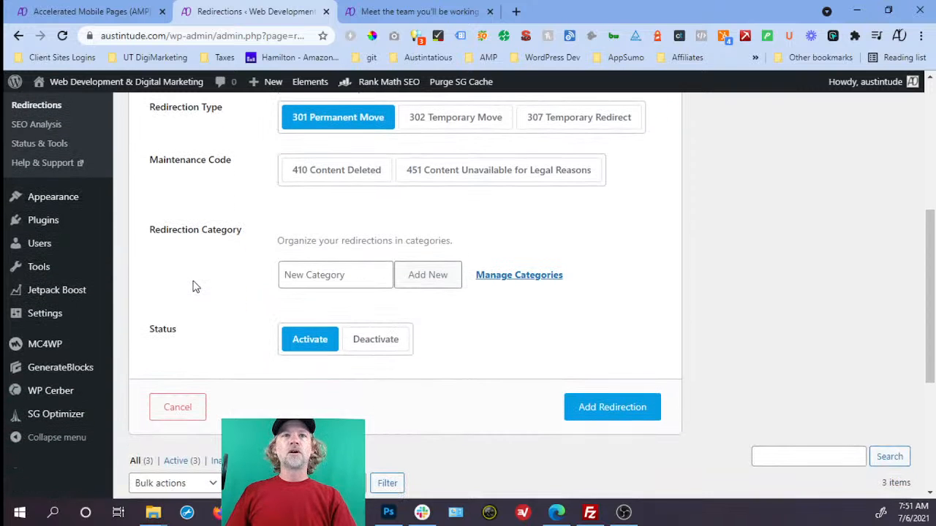
- Save the menu/menu-prices redirection and reopen it to add menu as a second source URL matching End With
{"action": "left_click", "coordinate": [587, 415]}
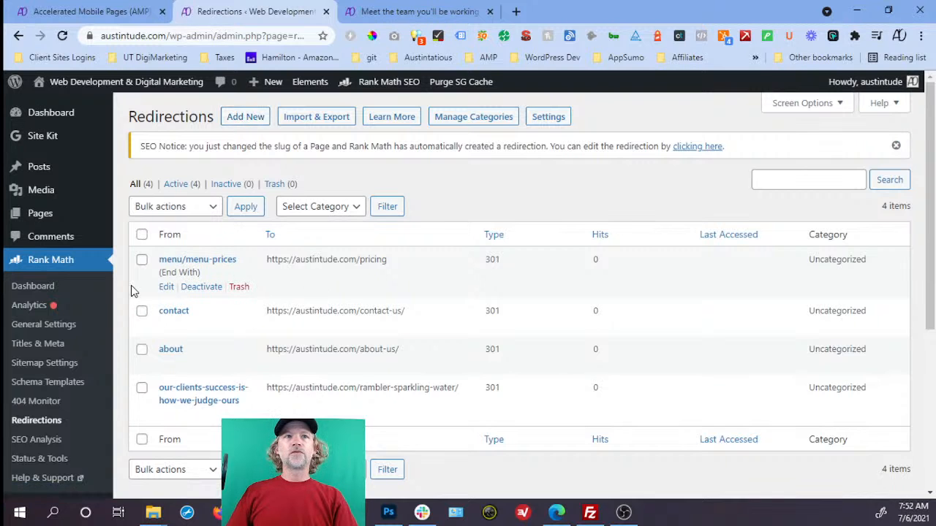
{"action": "left_click", "coordinate": [166, 287]}
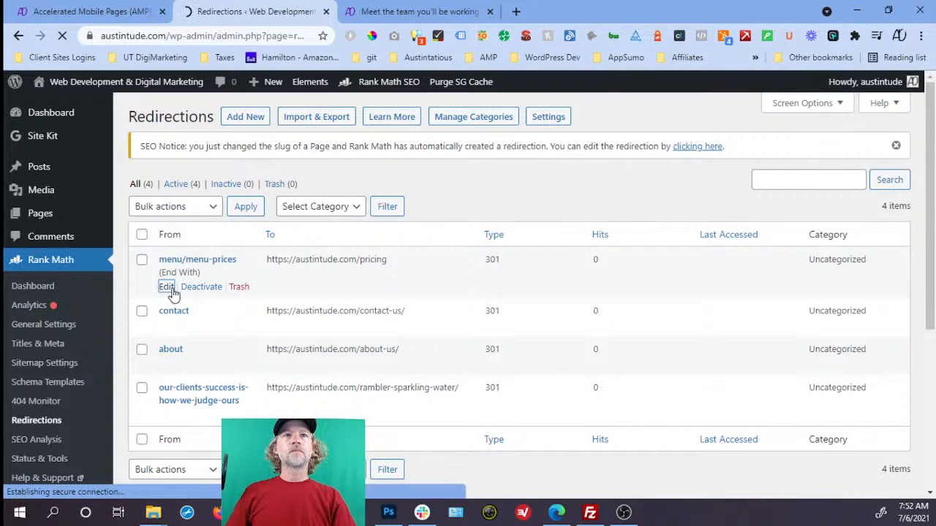
{"action": "left_click", "coordinate": [326, 318]}
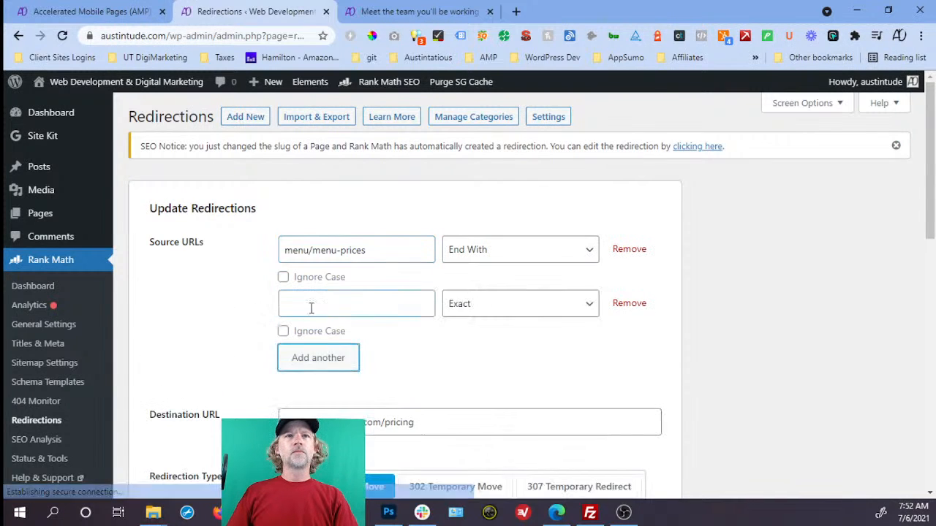
{"action": "left_click", "coordinate": [363, 303]}
{"action": "type", "text": "menu"}
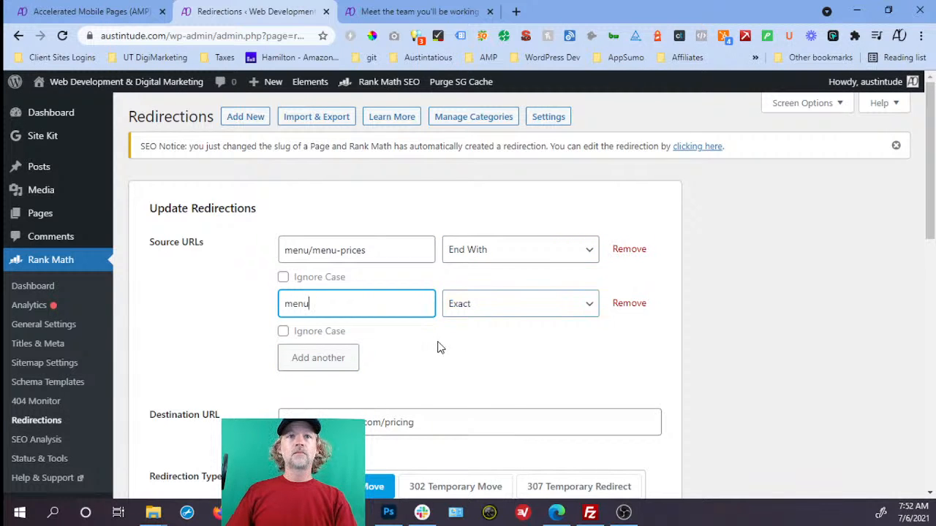
{"action": "scroll", "coordinate": [438, 345], "scroll_direction": "down", "scroll_amount": 3}
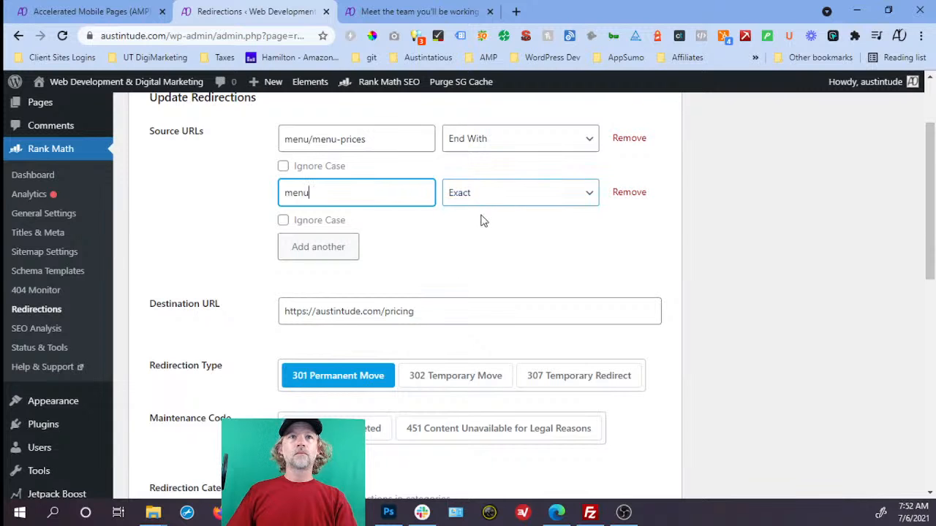
{"action": "left_click", "coordinate": [485, 197]}
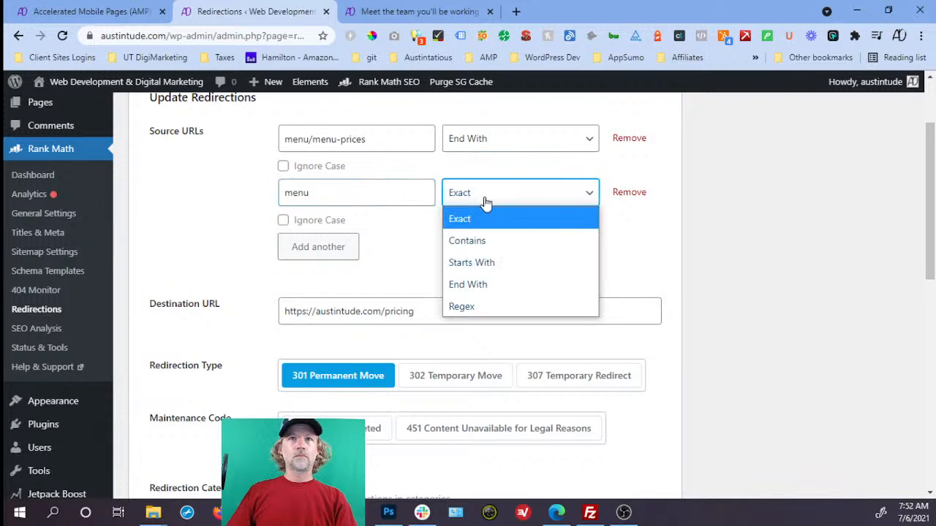
{"action": "left_click", "coordinate": [487, 287]}
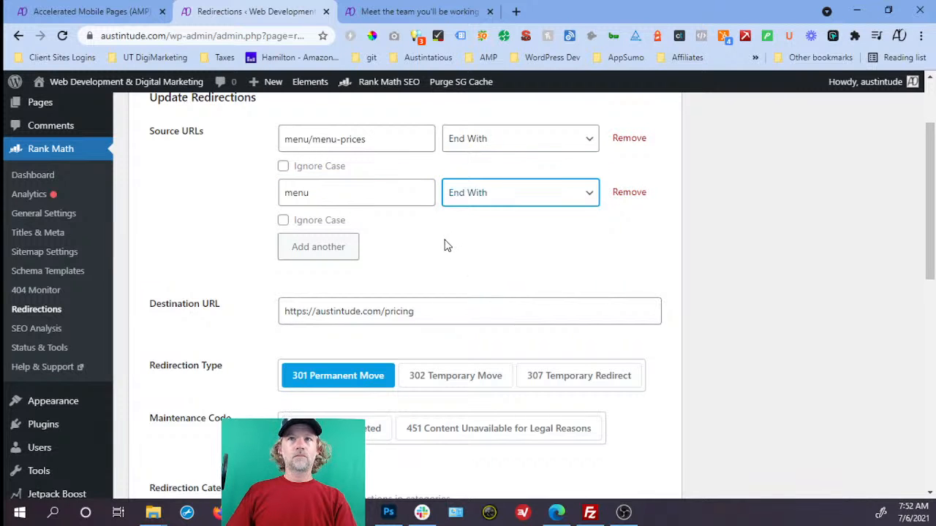
- Add menu-prices as a third source URL matching End With and update the redirection
{"action": "scroll", "coordinate": [439, 252], "scroll_direction": "down", "scroll_amount": 1}
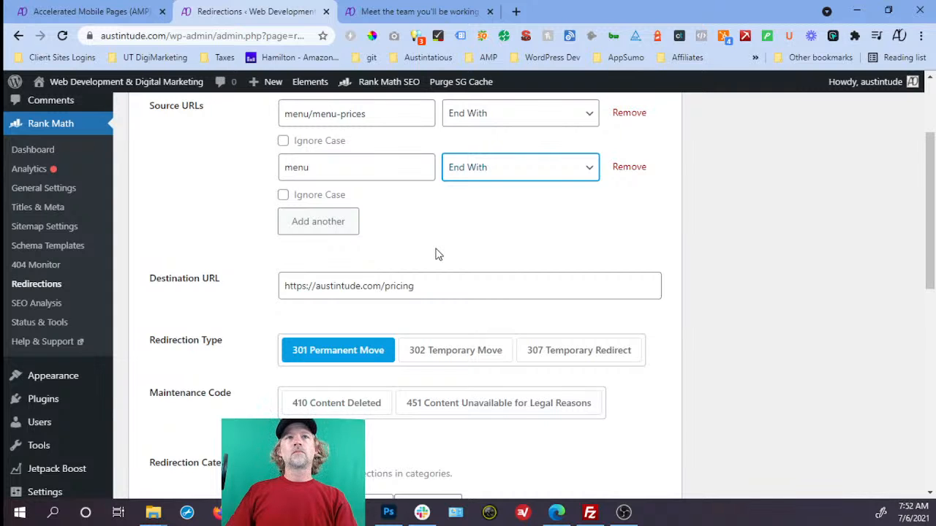
{"action": "scroll", "coordinate": [366, 226], "scroll_direction": "down", "scroll_amount": 1}
{"action": "left_click", "coordinate": [312, 202]}
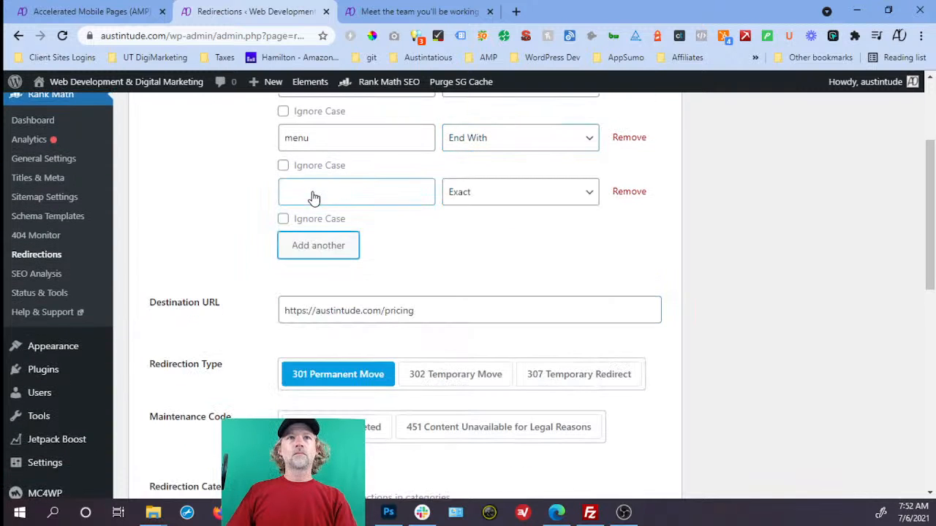
{"action": "left_click", "coordinate": [367, 199]}
{"action": "type", "text": "menu-prices"}
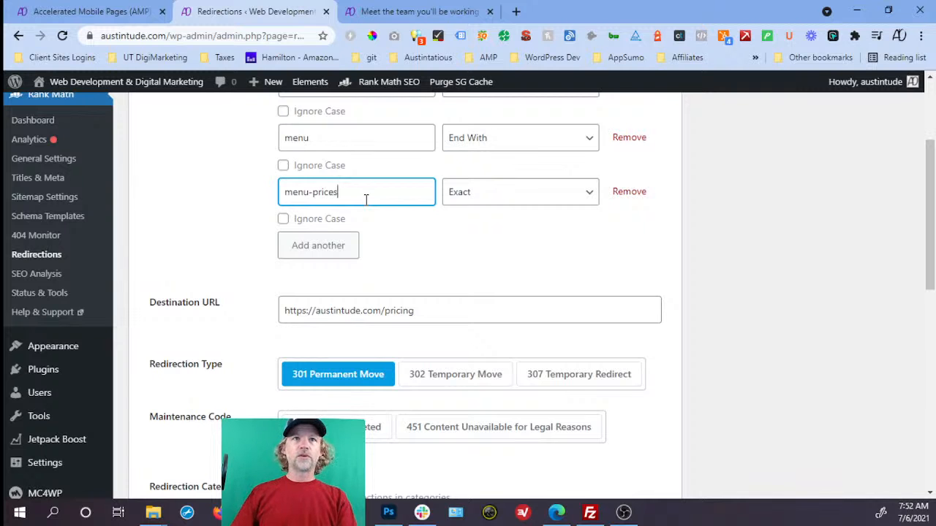
{"action": "left_click", "coordinate": [489, 201]}
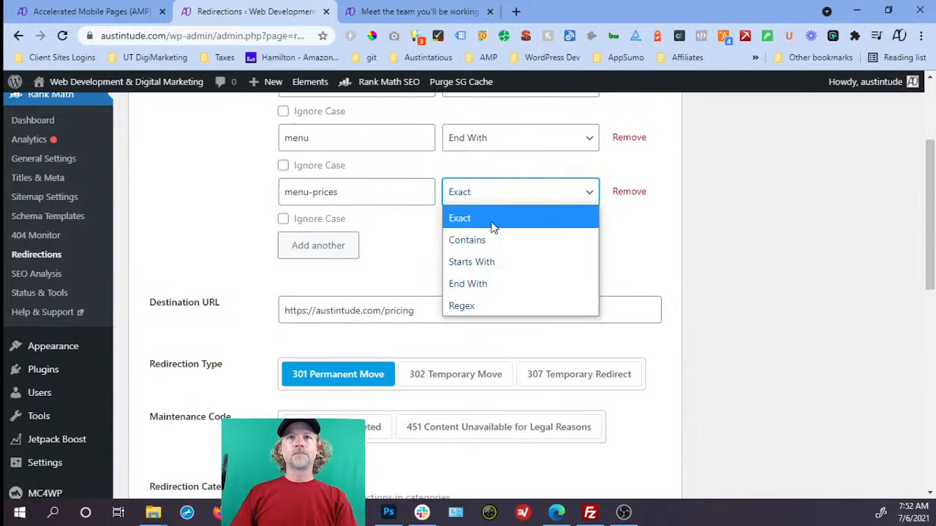
{"action": "left_click", "coordinate": [481, 284]}
{"action": "scroll", "coordinate": [502, 277], "scroll_direction": "up", "scroll_amount": 2}
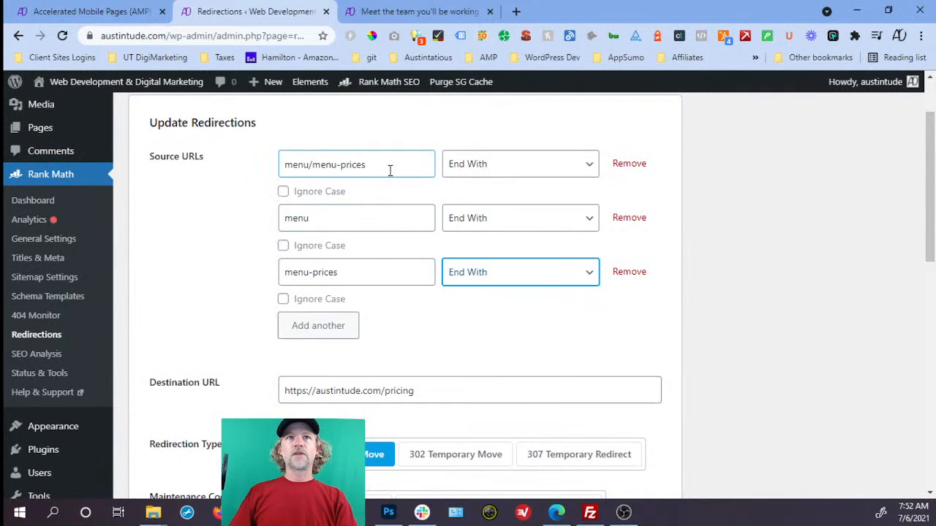
{"action": "scroll", "coordinate": [439, 259], "scroll_direction": "down", "scroll_amount": 3}
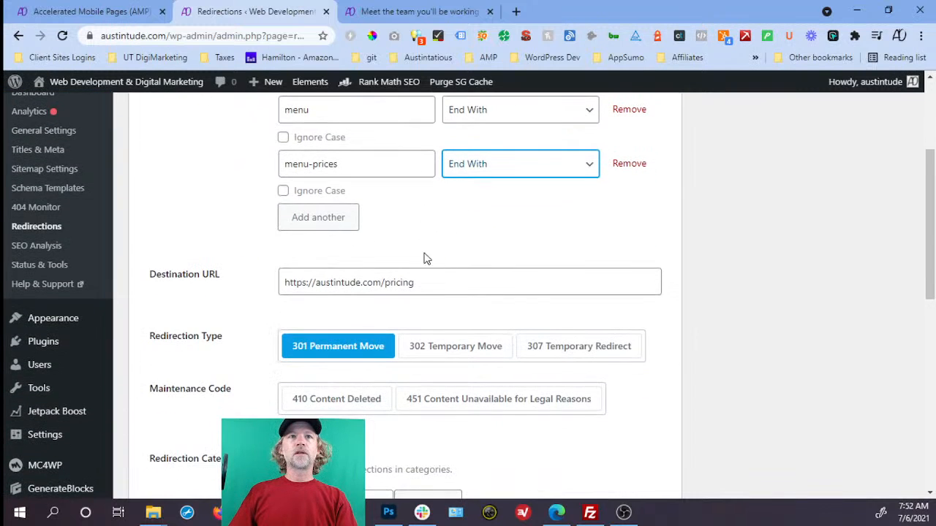
{"action": "scroll", "coordinate": [410, 249], "scroll_direction": "down", "scroll_amount": 3}
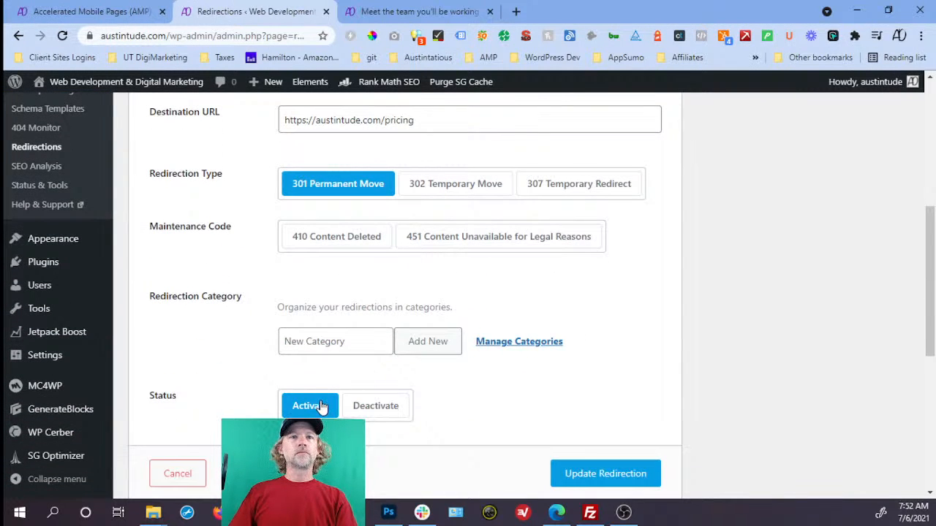
{"action": "left_click", "coordinate": [622, 474]}
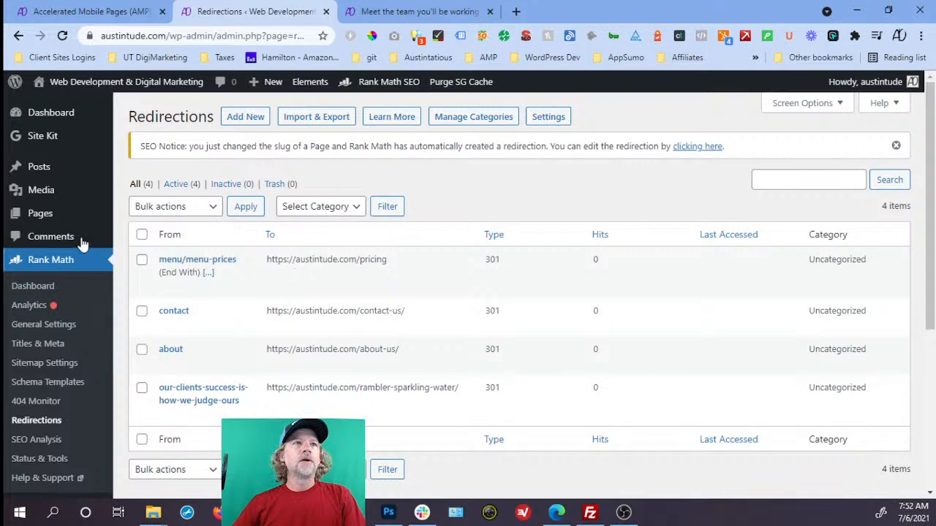
- Start a new page and set its URL slug to accelerated-mobile-pages-amp
{"action": "mouse_move", "coordinate": [66, 190]}
{"action": "left_click", "coordinate": [54, 219]}
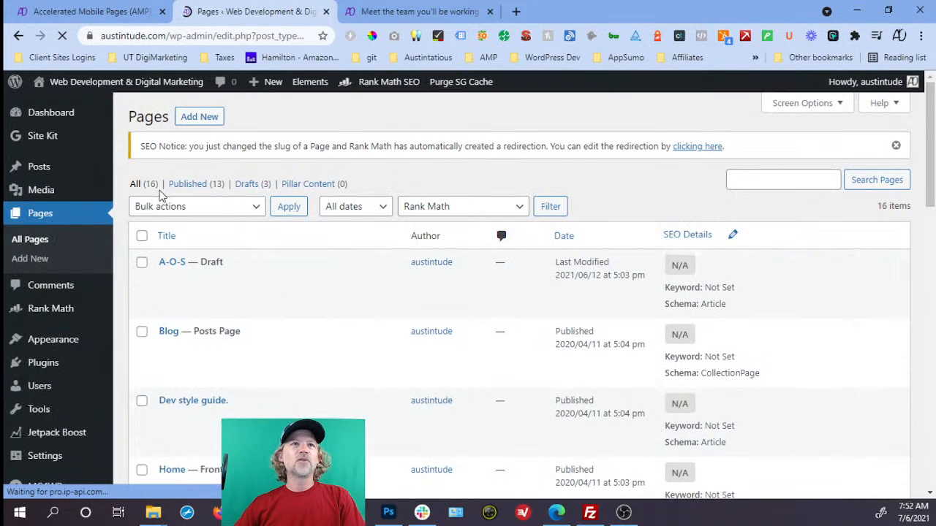
{"action": "left_click", "coordinate": [184, 120]}
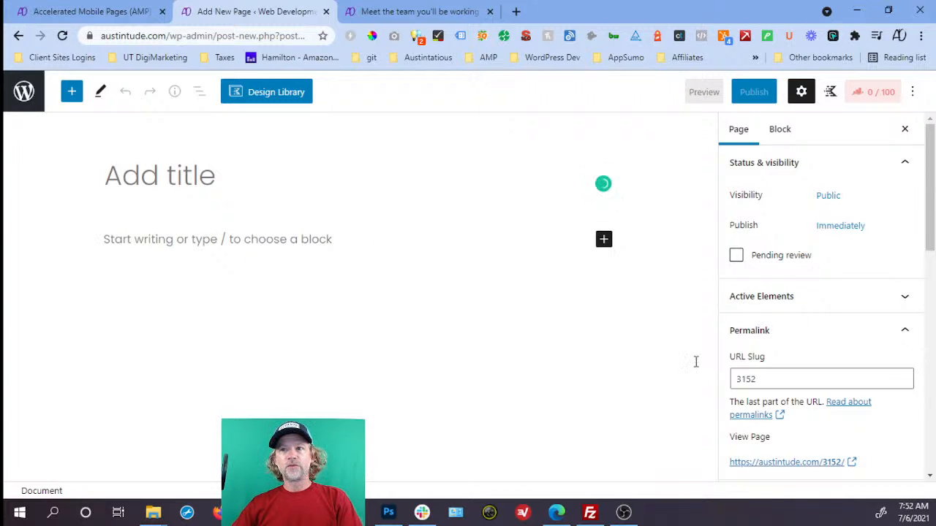
{"action": "left_click", "coordinate": [755, 378]}
{"action": "type", "text": "accelerated-mobile-pages-amp"}
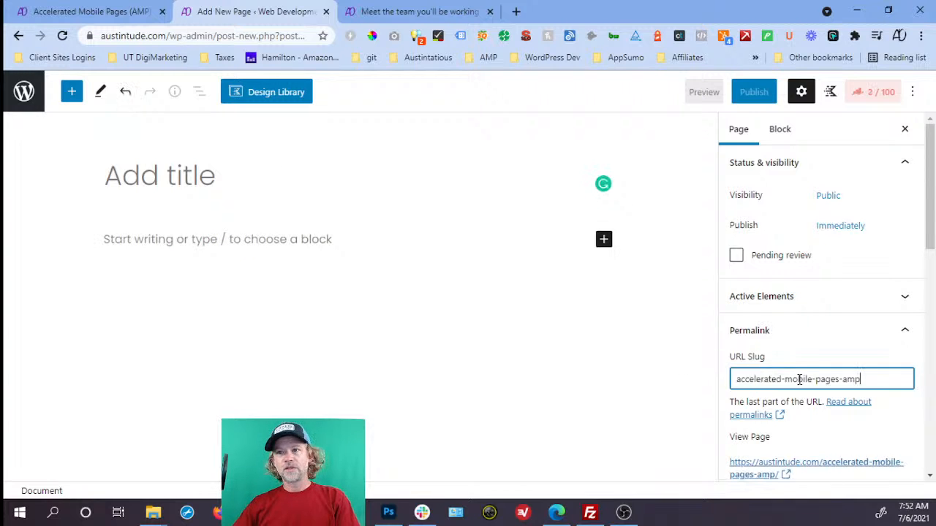
- Title the new page "Accelerated Mobile Pages (AMP)" and publish it
{"action": "left_click", "coordinate": [146, 165]}
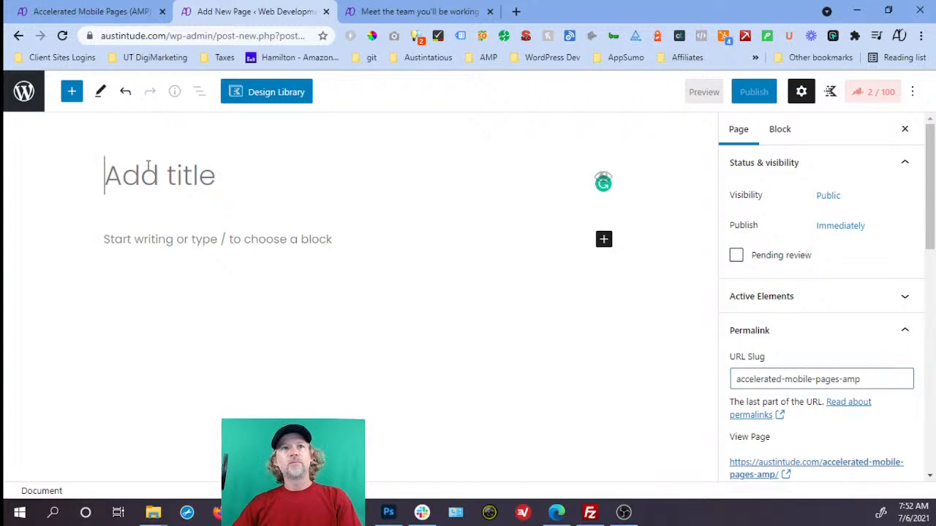
{"action": "type", "text": "A"}
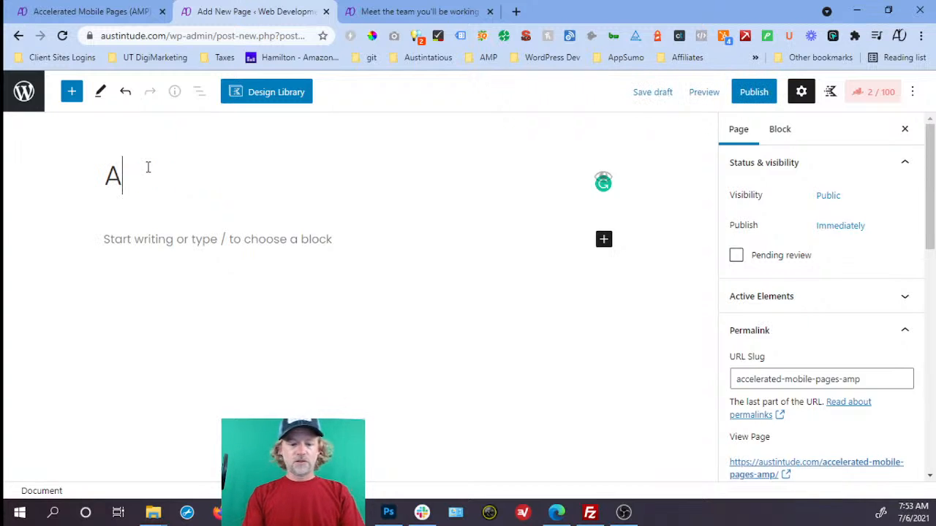
{"action": "type", "text": "ccelerated Mo"}
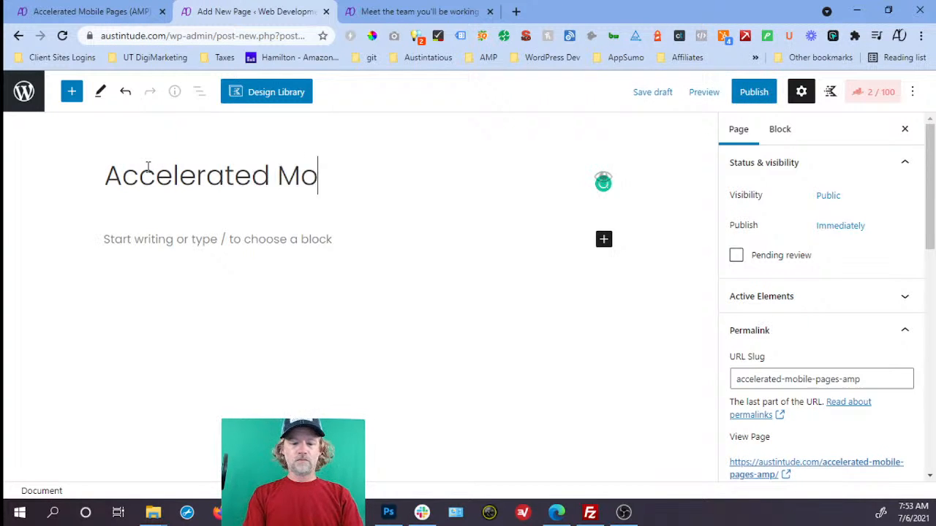
{"action": "type", "text": "bile PAges (AMP)"}
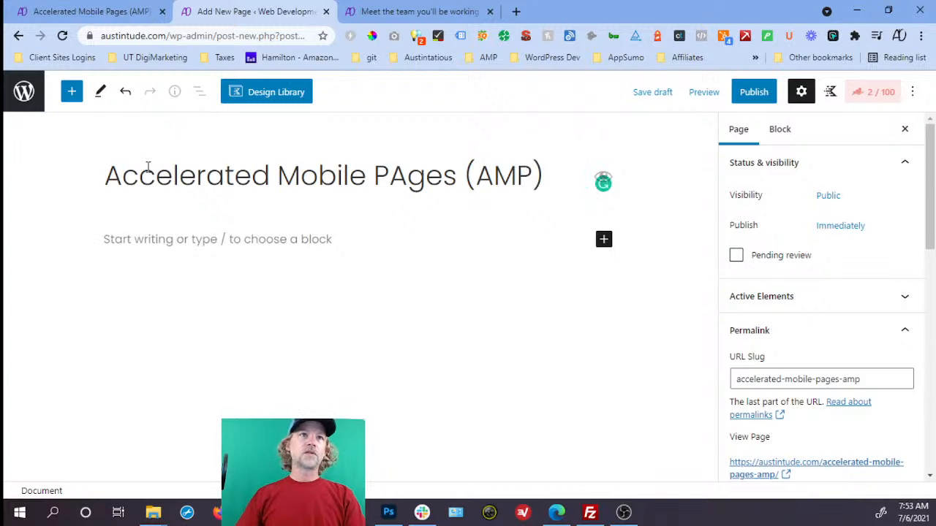
{"action": "key", "text": "BackSpace"}
{"action": "type", "text": "a"}
{"action": "left_click", "coordinate": [754, 92]}
{"action": "left_click", "coordinate": [772, 96]}
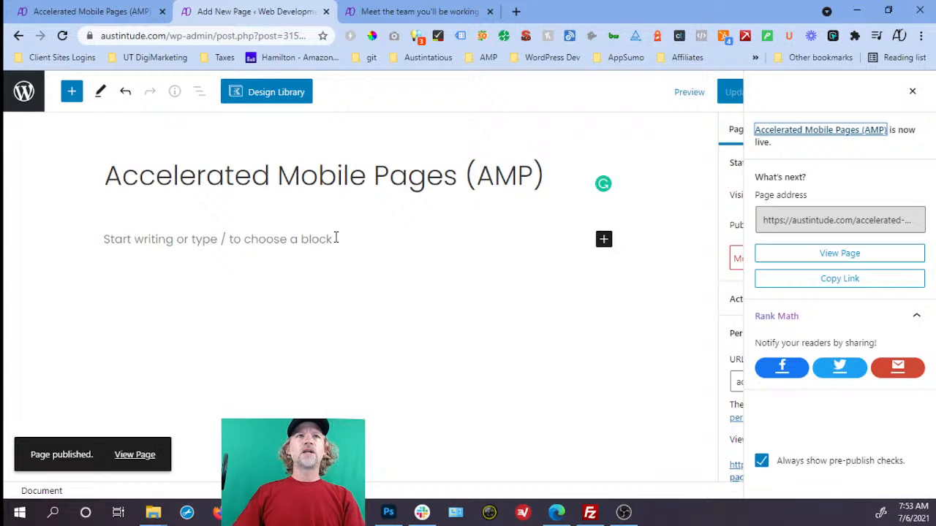
- Return to the Pages list and start another new page in a separate browser tab
{"action": "left_click", "coordinate": [24, 95]}
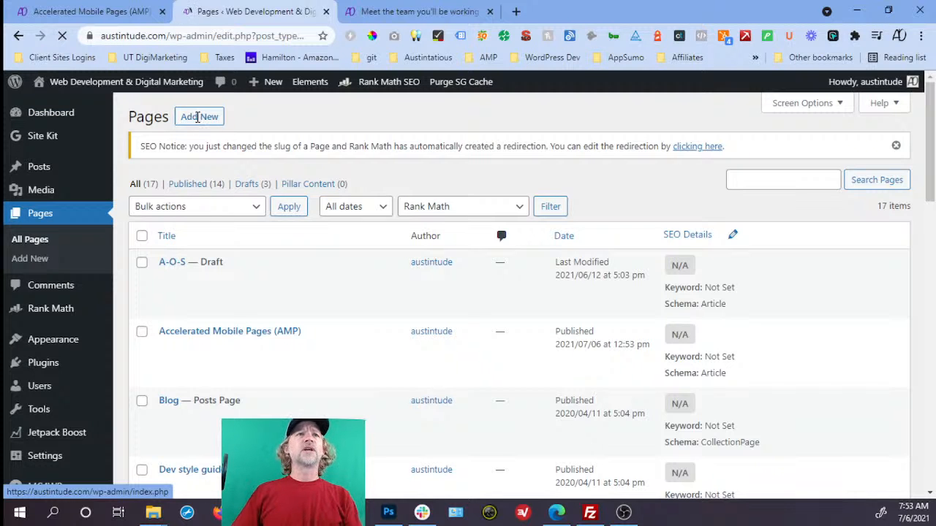
{"action": "right_click", "coordinate": [198, 117]}
{"action": "left_click", "coordinate": [220, 124]}
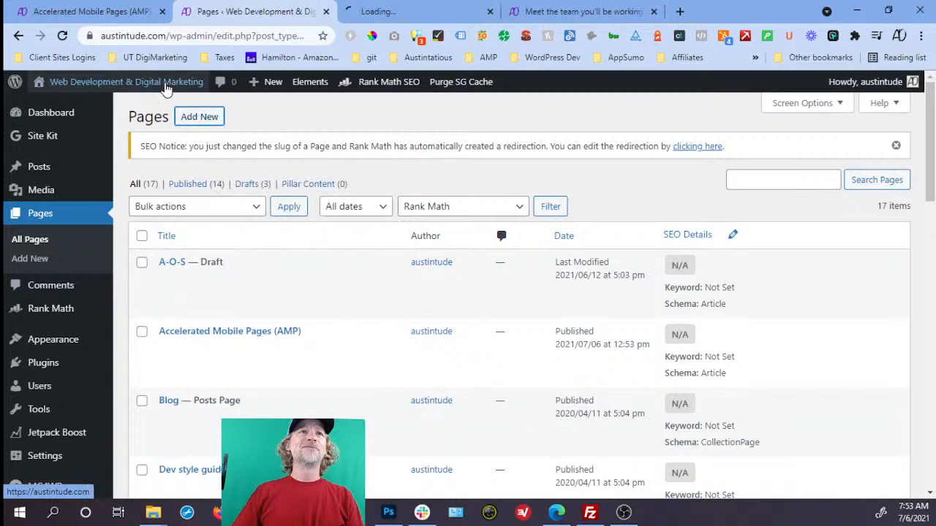
- Open the Search Engine Optimization (SEO) service page on the existing austintatiousdesign.co site to check its URL
{"action": "left_click", "coordinate": [122, 21]}
{"action": "mouse_move", "coordinate": [544, 114]}
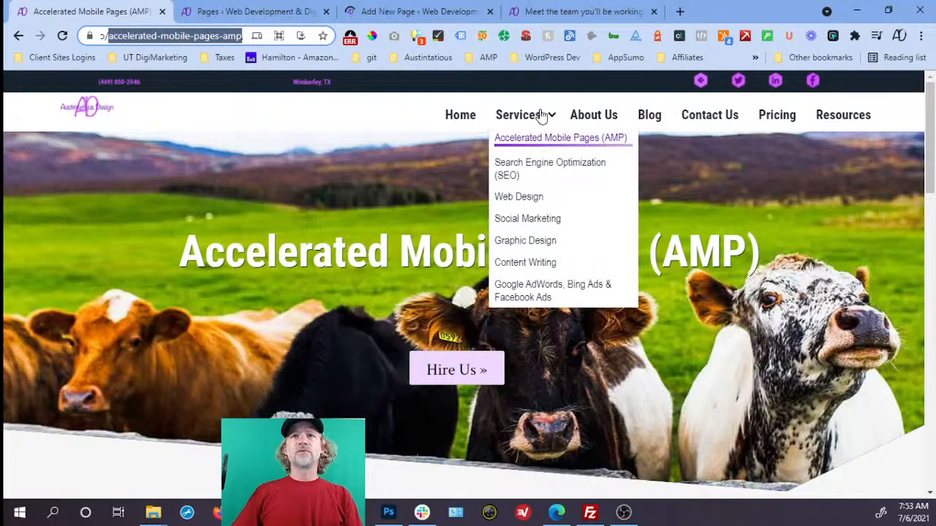
{"action": "left_click", "coordinate": [534, 181]}
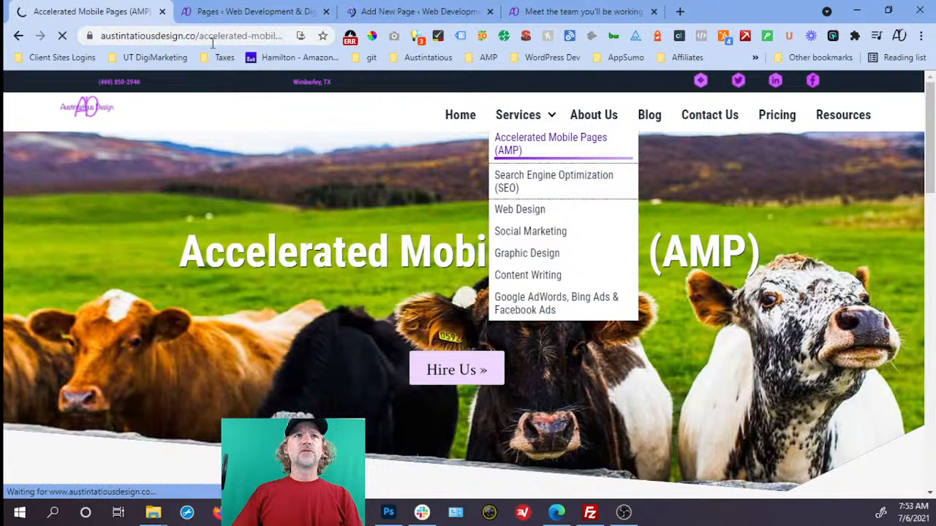
- Title the new austintude.com page "Search Engine Optimization (SEO)"
{"action": "left_click", "coordinate": [395, 12]}
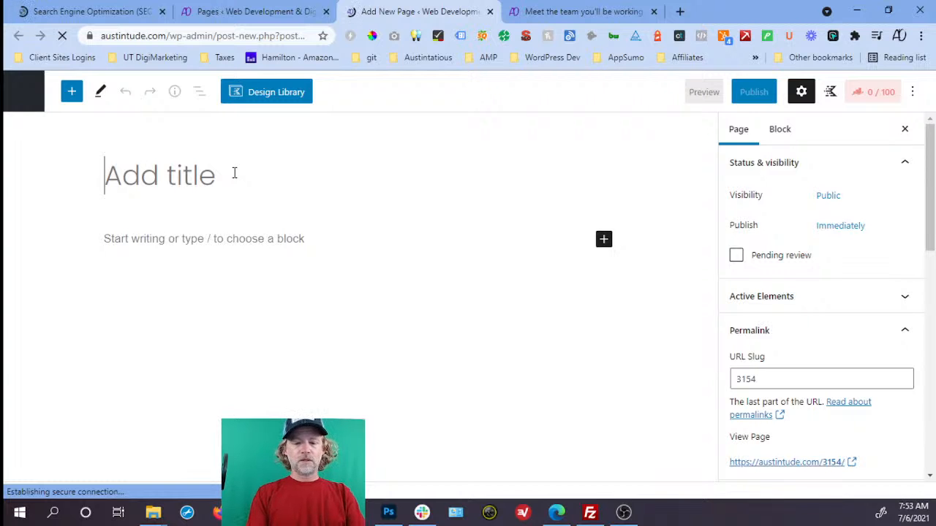
{"action": "type", "text": "Search Engine Optimization"}
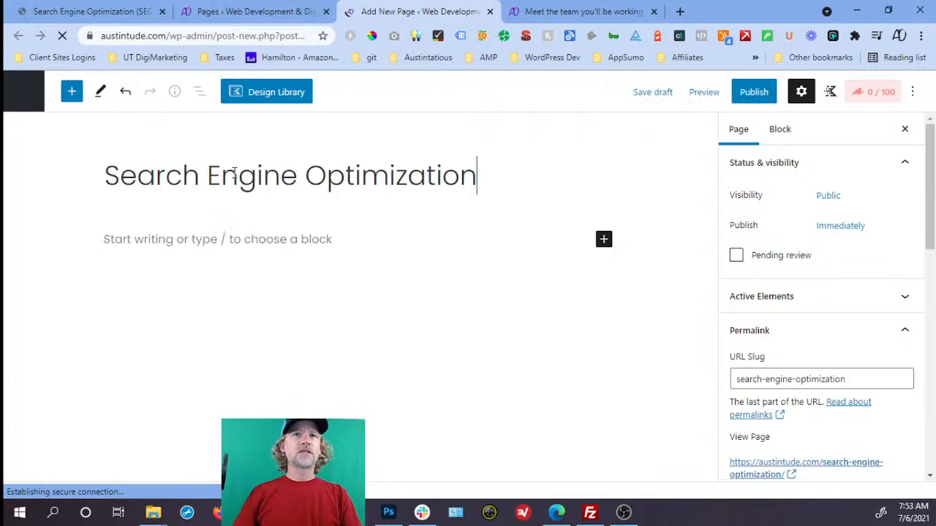
{"action": "type", "text": "(SEO)"}
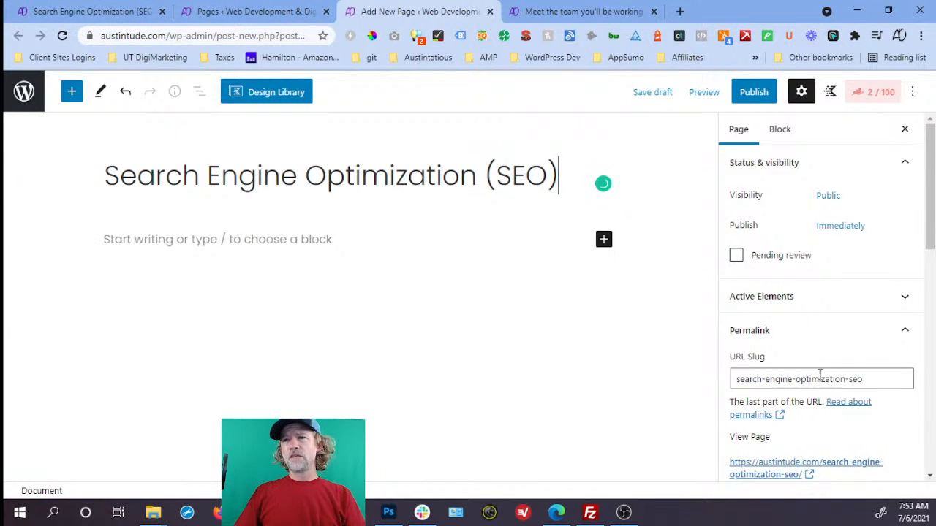
- Open Rank Math's Redirections in a separate browser tab from the Pages list and switch to it
{"action": "left_click", "coordinate": [239, 18]}
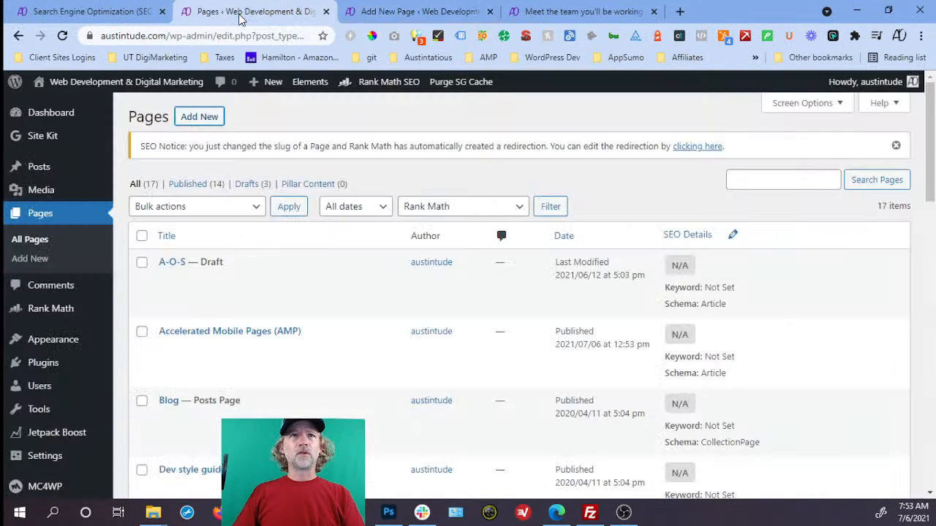
{"action": "right_click", "coordinate": [78, 310]}
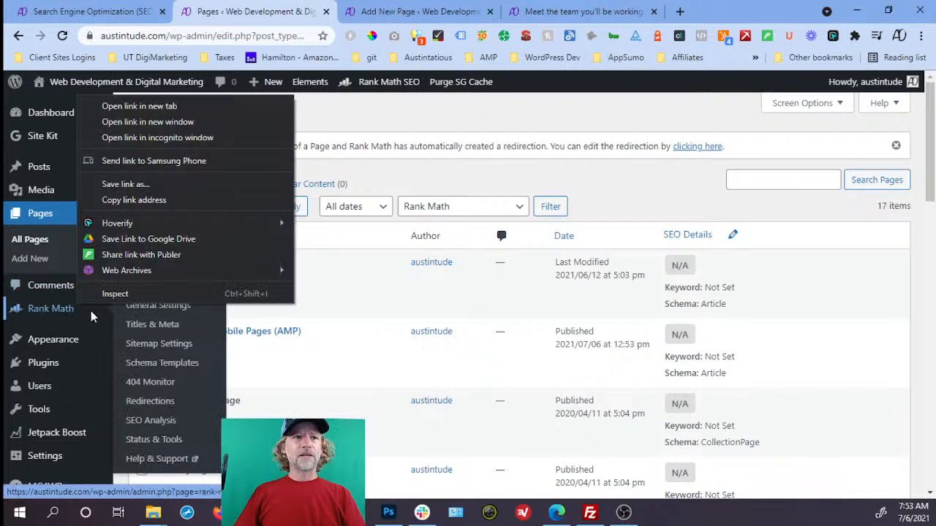
{"action": "right_click", "coordinate": [151, 410]}
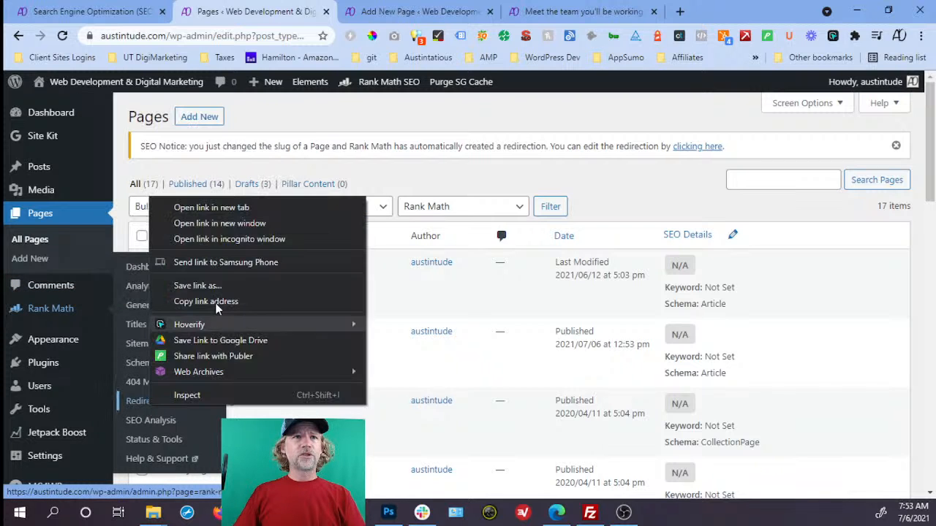
{"action": "left_click", "coordinate": [227, 210]}
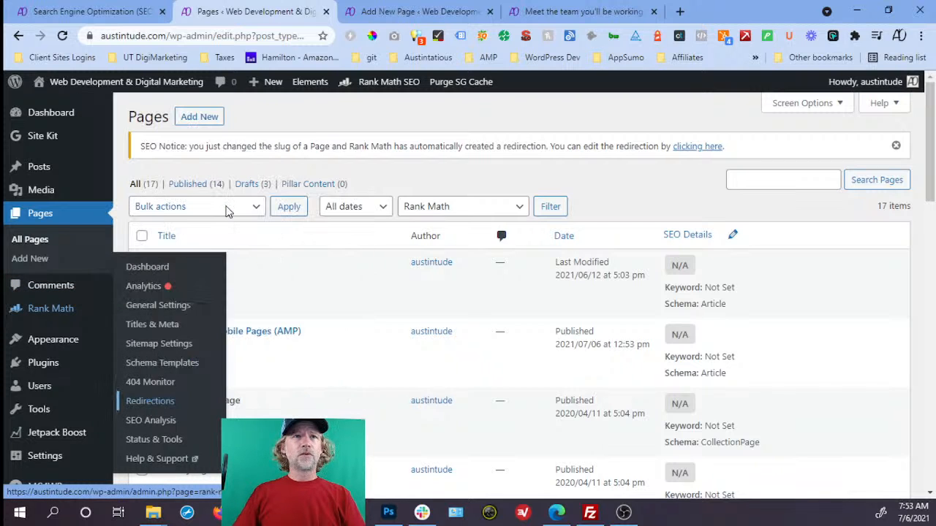
{"action": "left_click", "coordinate": [362, 14]}
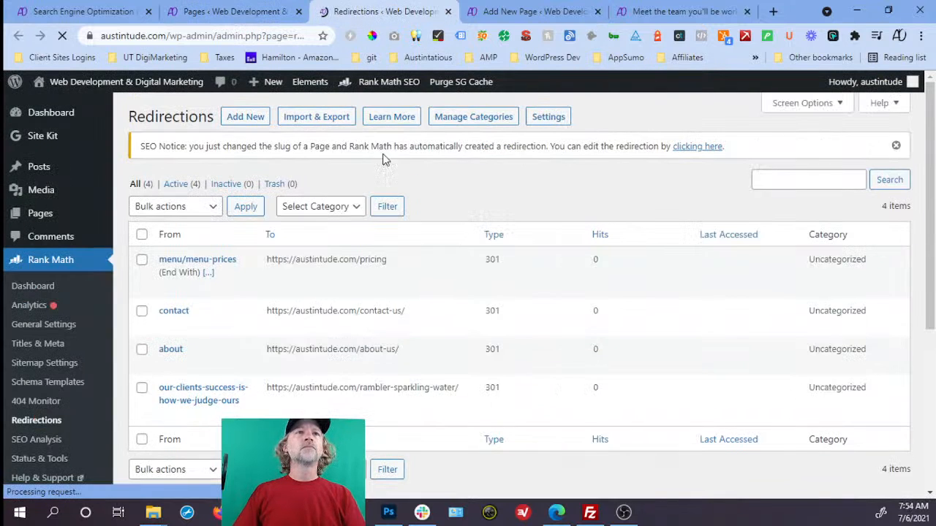
- Start a new redirection in Rank Math with "seo" as the source URL
{"action": "left_click", "coordinate": [250, 118]}
{"action": "scroll", "coordinate": [292, 205], "scroll_direction": "down", "scroll_amount": 1}
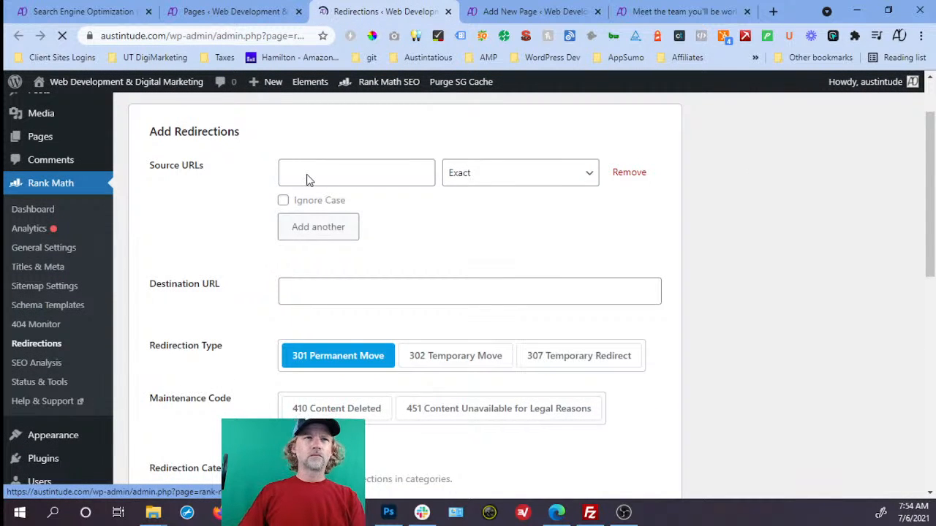
{"action": "left_click", "coordinate": [356, 177]}
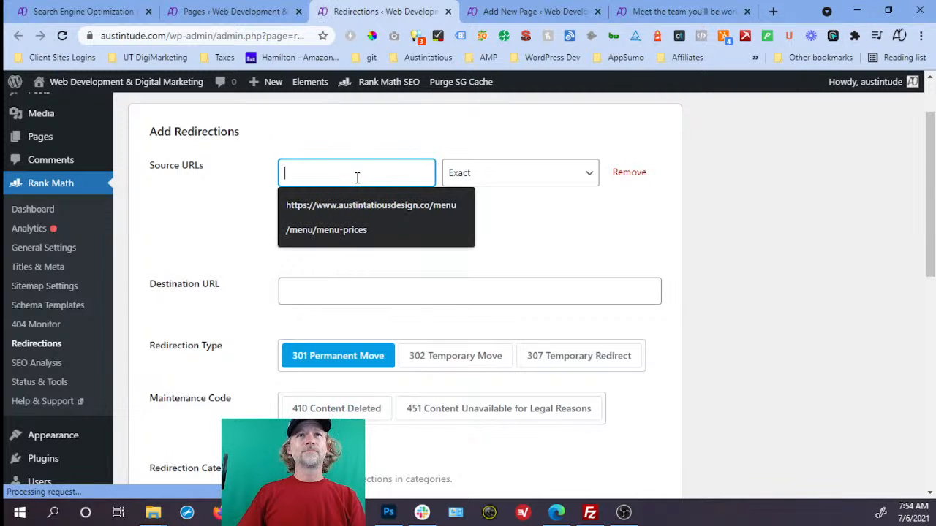
{"action": "type", "text": "seo"}
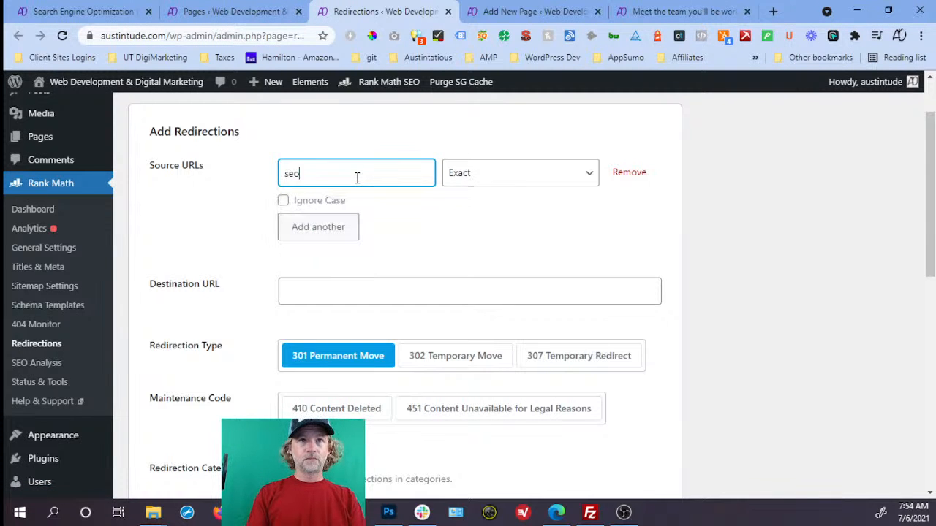
{"action": "double_click", "coordinate": [357, 178]}
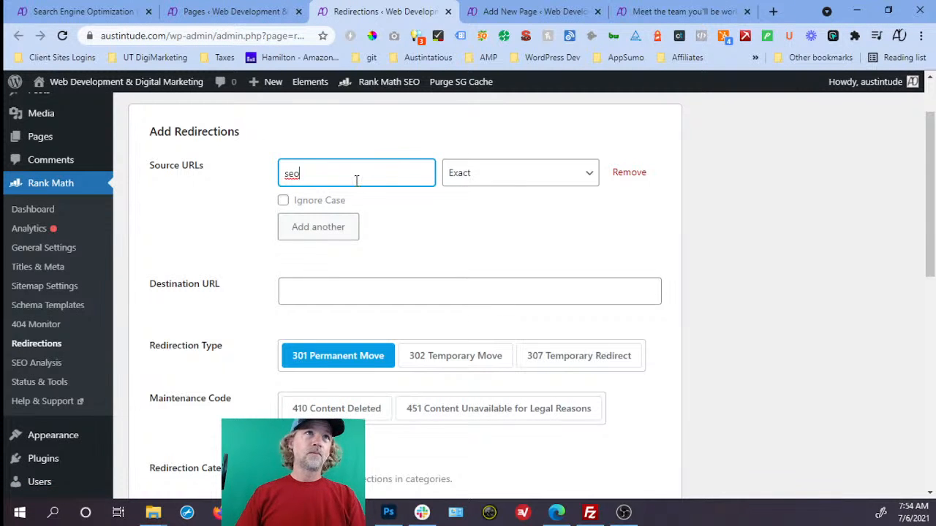
{"action": "left_click", "coordinate": [121, 16]}
{"action": "left_click", "coordinate": [252, 13]}
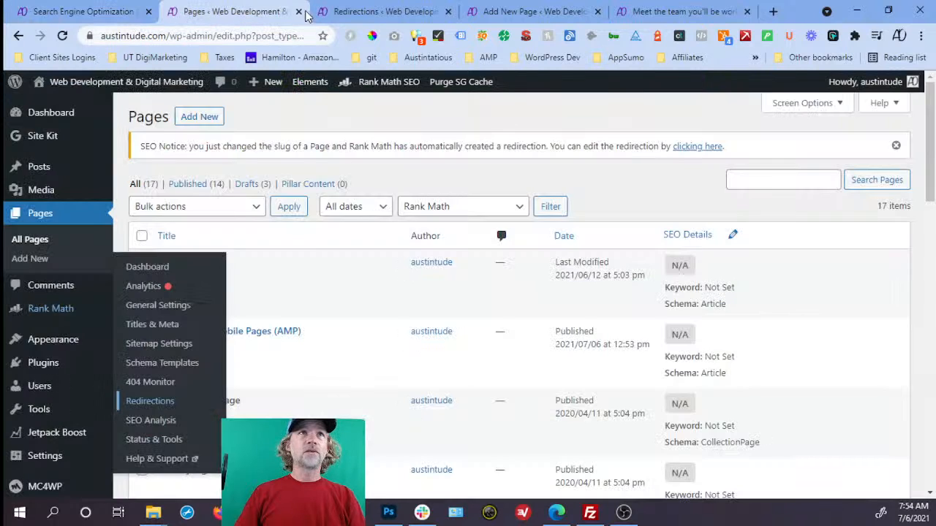
{"action": "left_click", "coordinate": [354, 13]}
- Set the matching rule of the "seo" source URL to End With
{"action": "left_click", "coordinate": [504, 177]}
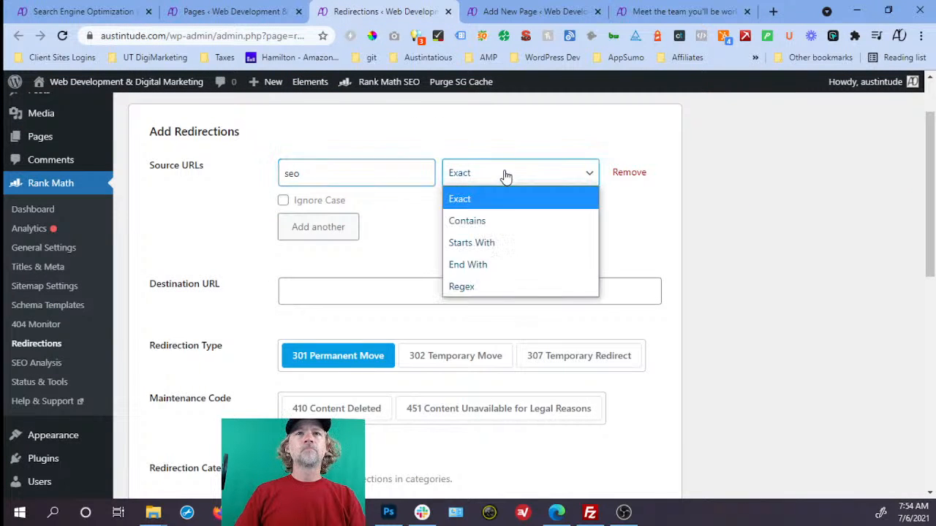
{"action": "left_click", "coordinate": [505, 263]}
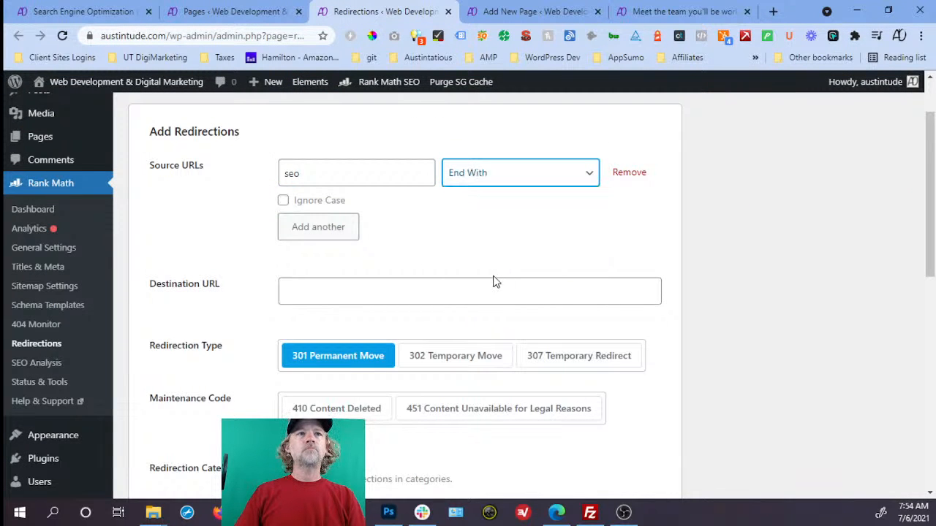
{"action": "left_click", "coordinate": [486, 183]}
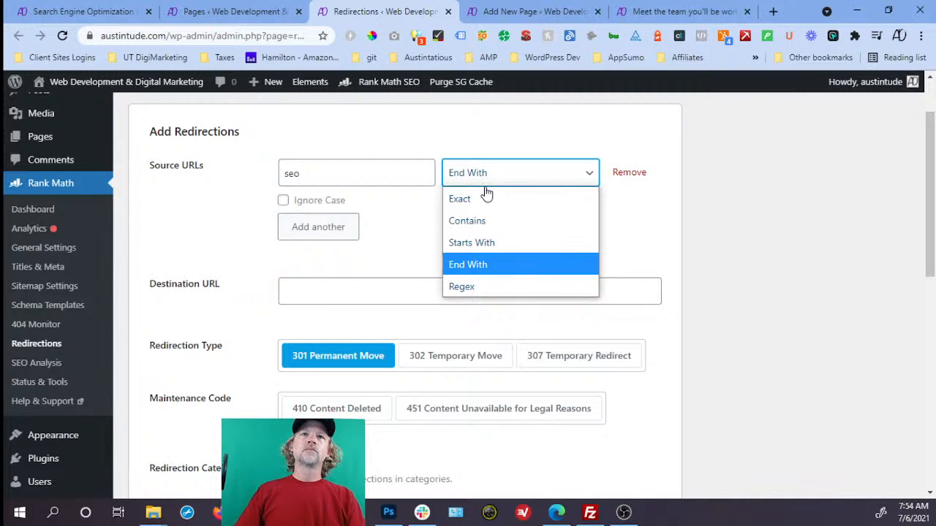
{"action": "left_click", "coordinate": [473, 199]}
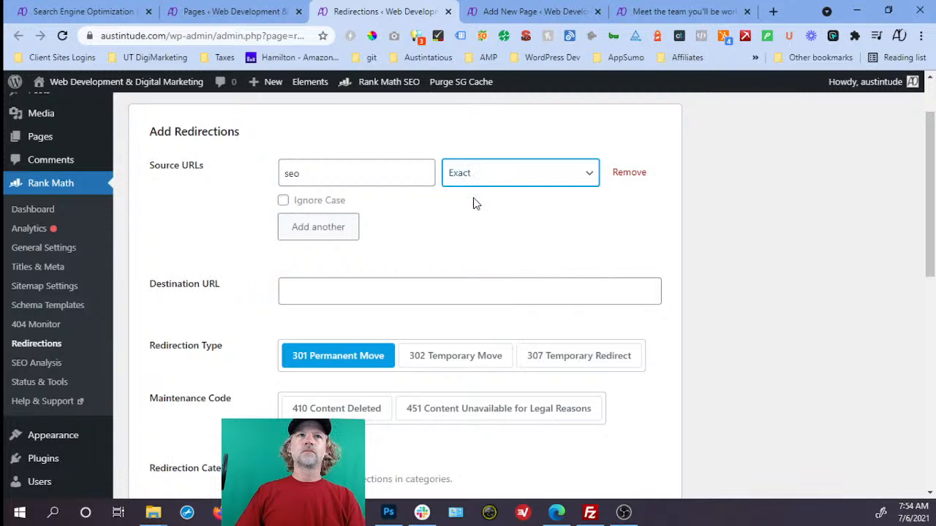
{"action": "left_click", "coordinate": [475, 178]}
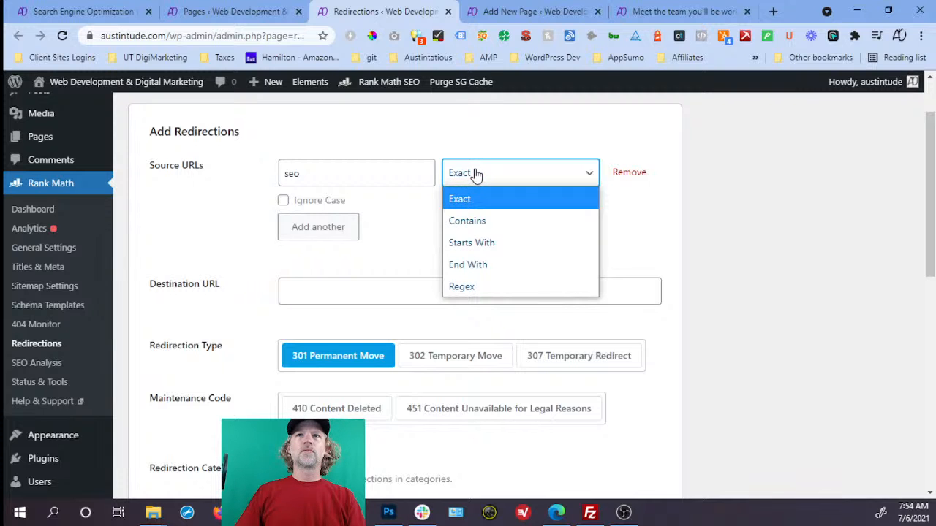
{"action": "left_click", "coordinate": [481, 265]}
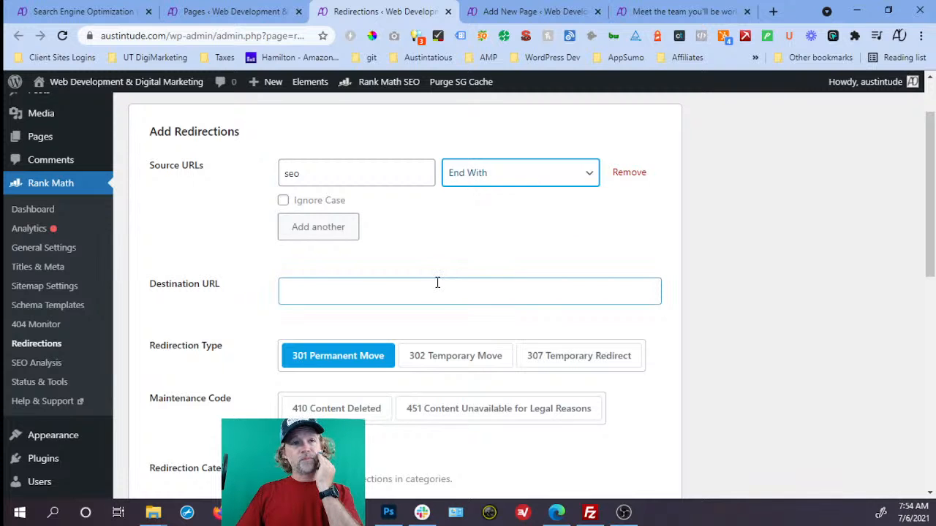
{"action": "left_click", "coordinate": [336, 296]}
{"action": "type", "text": "htt"}
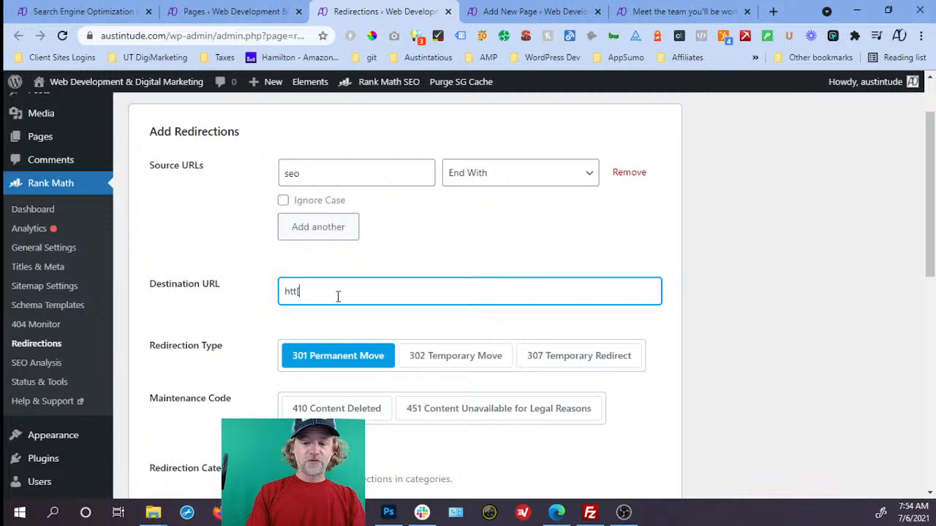
{"action": "type", "text": "ps://austint"}
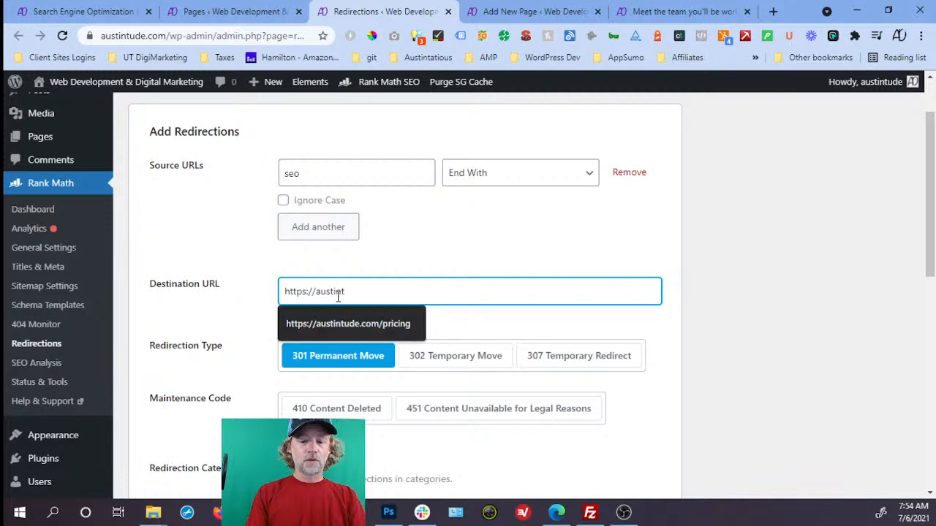
{"action": "type", "text": "ude.com/search"}
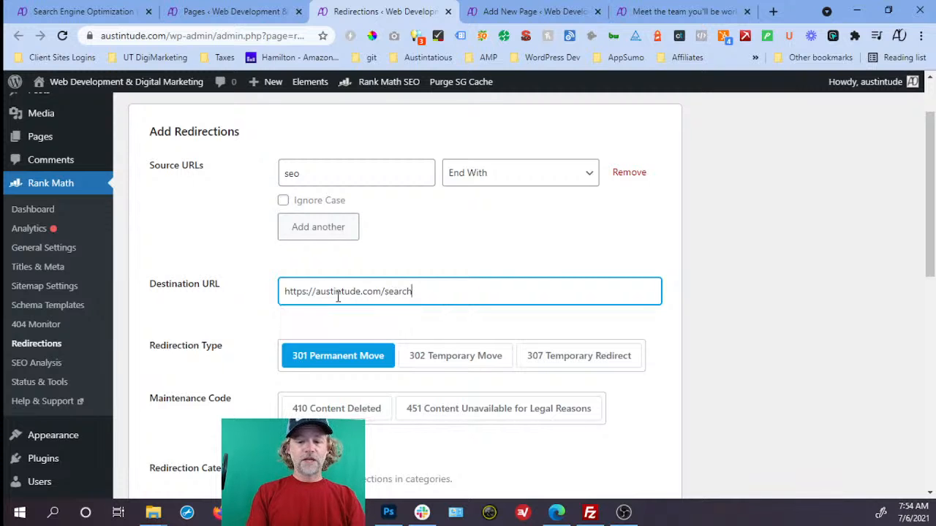
{"action": "type", "text": "-engine-optimi"}
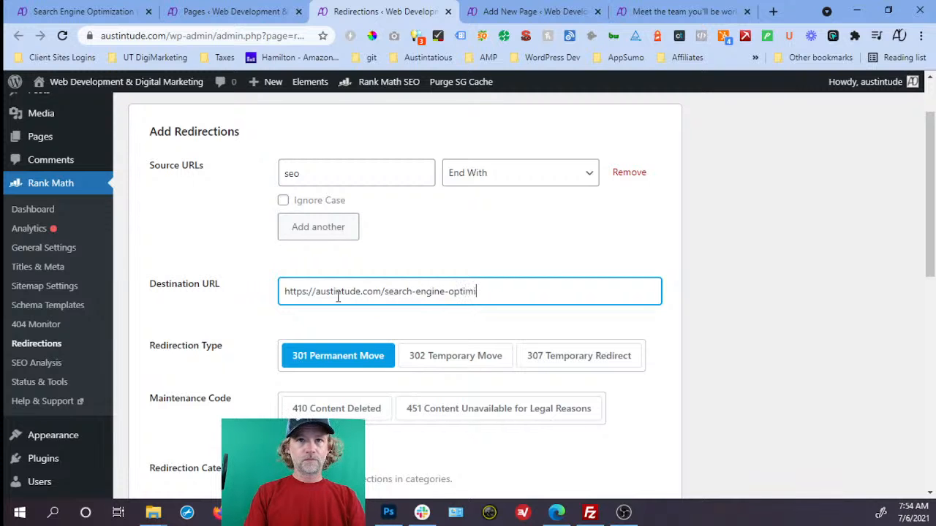
{"action": "type", "text": "zation"}
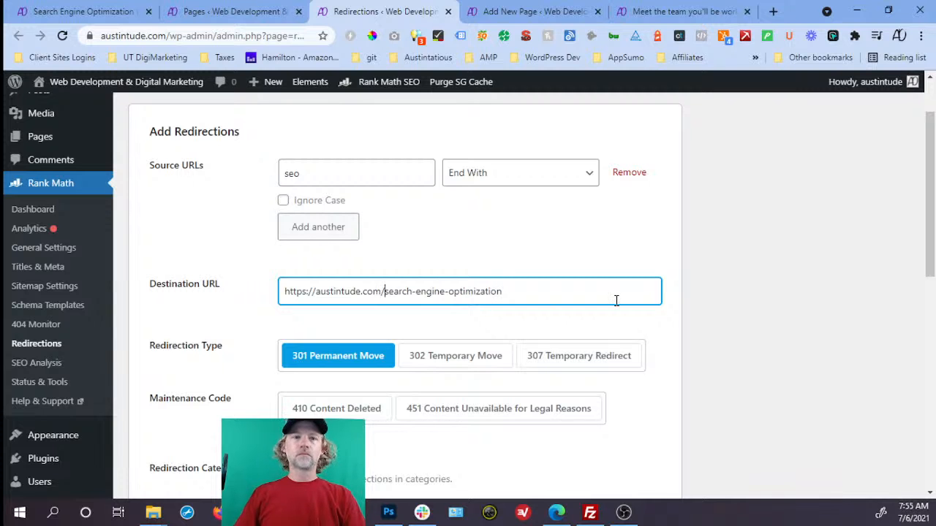
{"action": "type", "text": "seo-"}
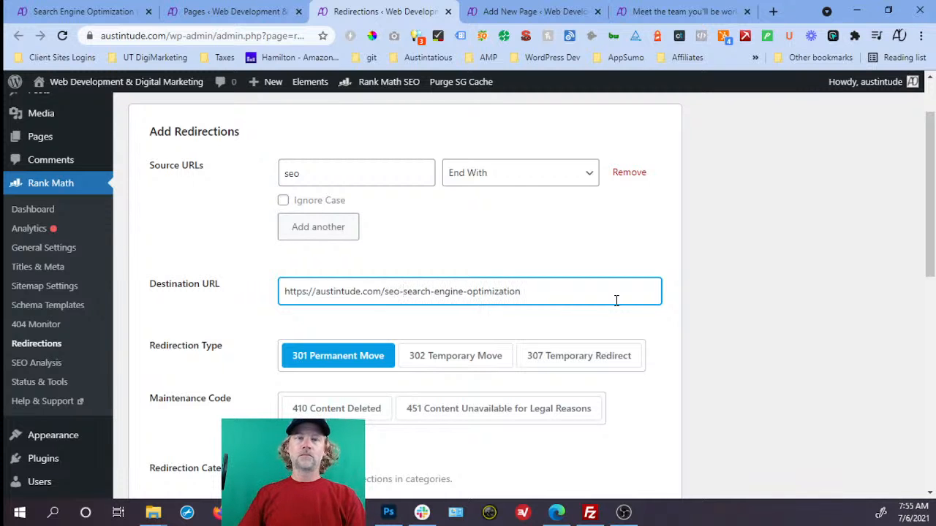
{"action": "scroll", "coordinate": [650, 340], "scroll_direction": "down", "scroll_amount": 2}
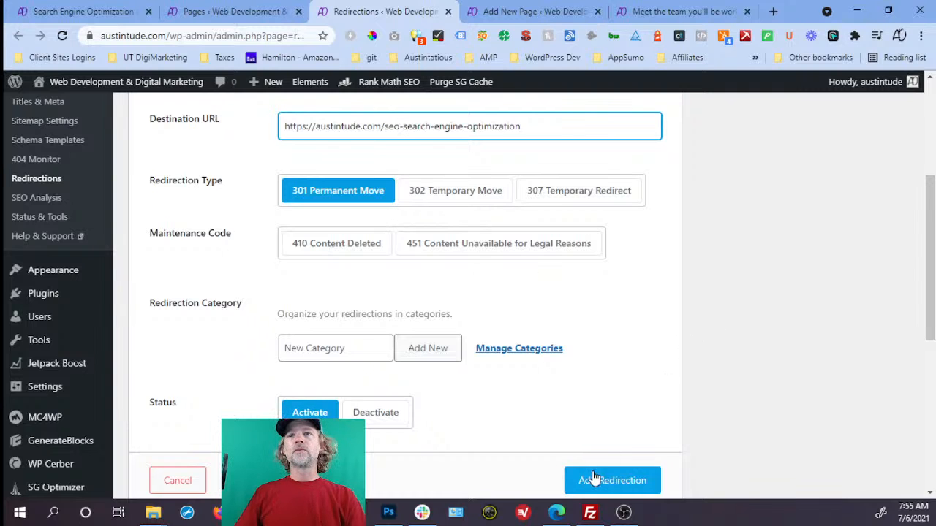
{"action": "left_click", "coordinate": [594, 480]}
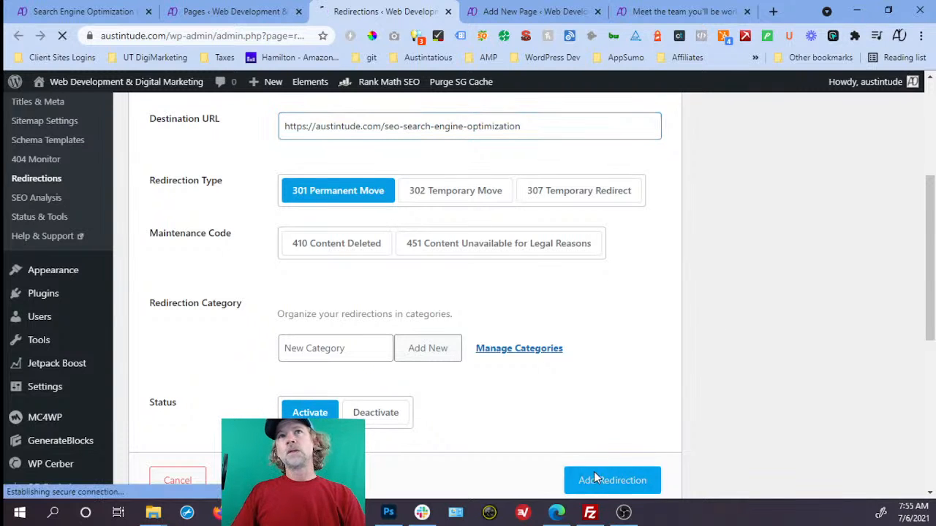
- Change the new Search Engine Optimization (SEO) page's URL slug to seo-search-engine-optimization and publish the page
{"action": "left_click", "coordinate": [502, 15]}
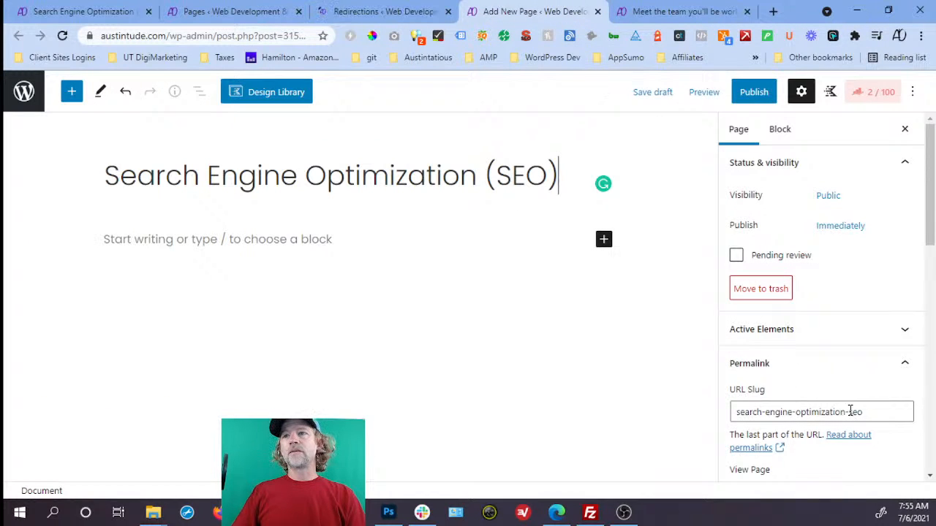
{"action": "left_click_drag", "start_coordinate": [847, 412], "coordinate": [894, 412]}
{"action": "key", "text": "BackSpace"}
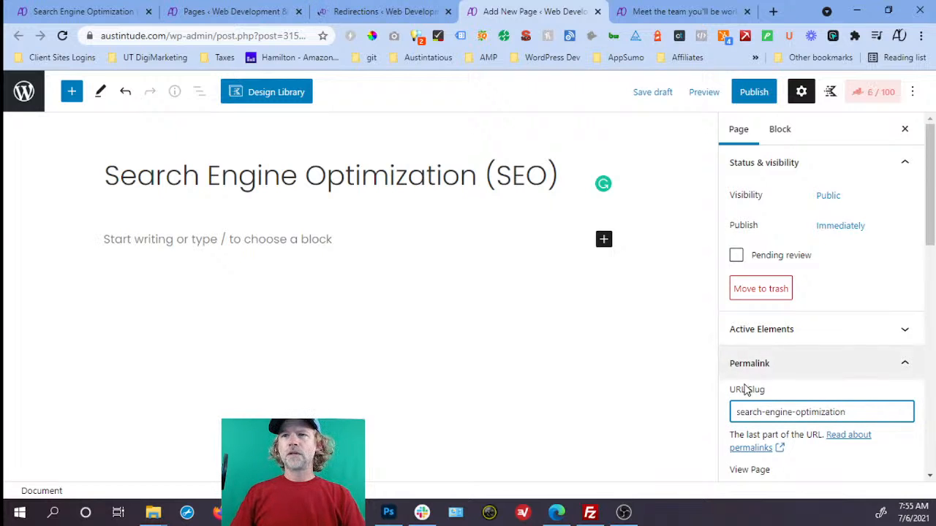
{"action": "left_click", "coordinate": [737, 414]}
{"action": "type", "text": "seo-"}
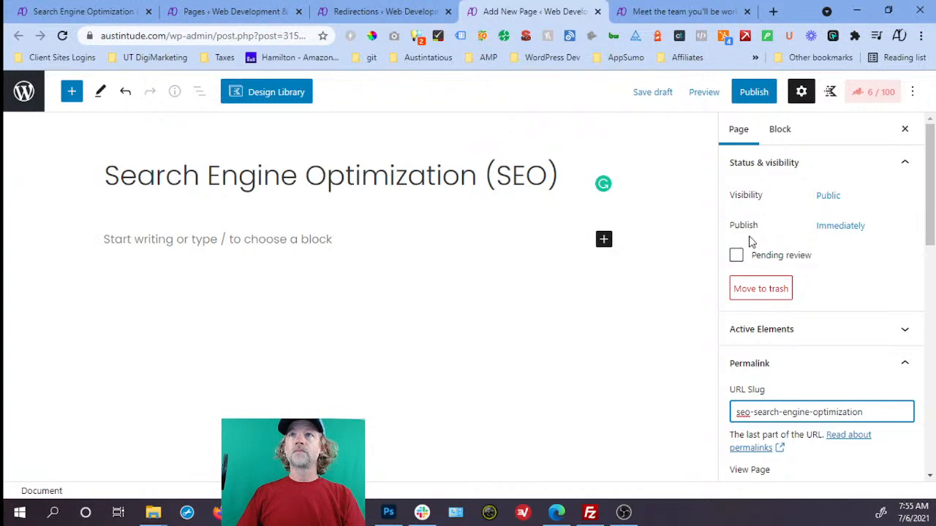
{"action": "left_click", "coordinate": [746, 92]}
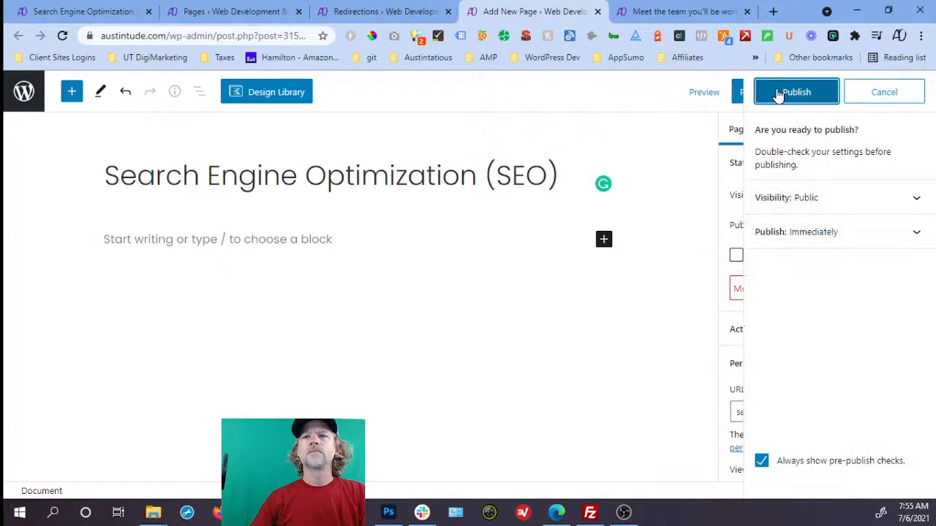
{"action": "left_click", "coordinate": [777, 89]}
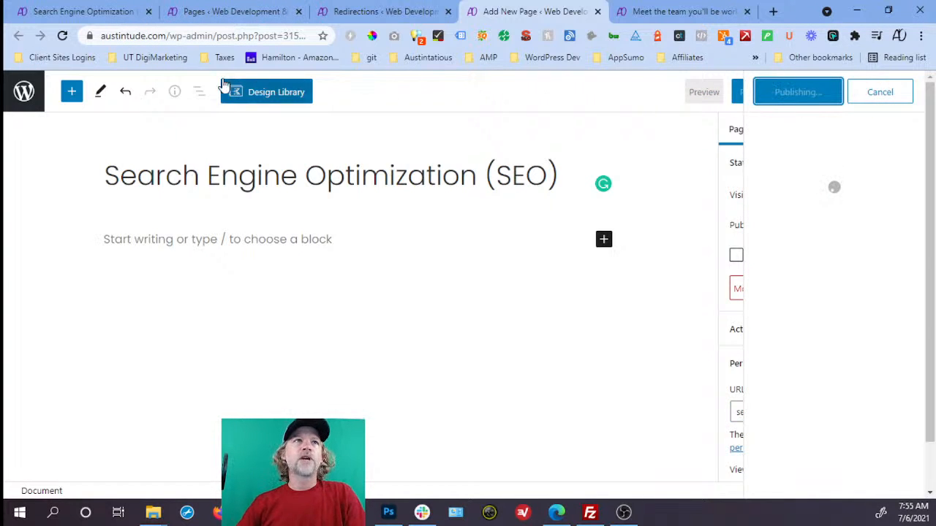
- Open the Web Design service page on the existing austintatiousdesign.co site and select the web-design slug in its URL
{"action": "left_click", "coordinate": [73, 11]}
{"action": "mouse_move", "coordinate": [553, 118]}
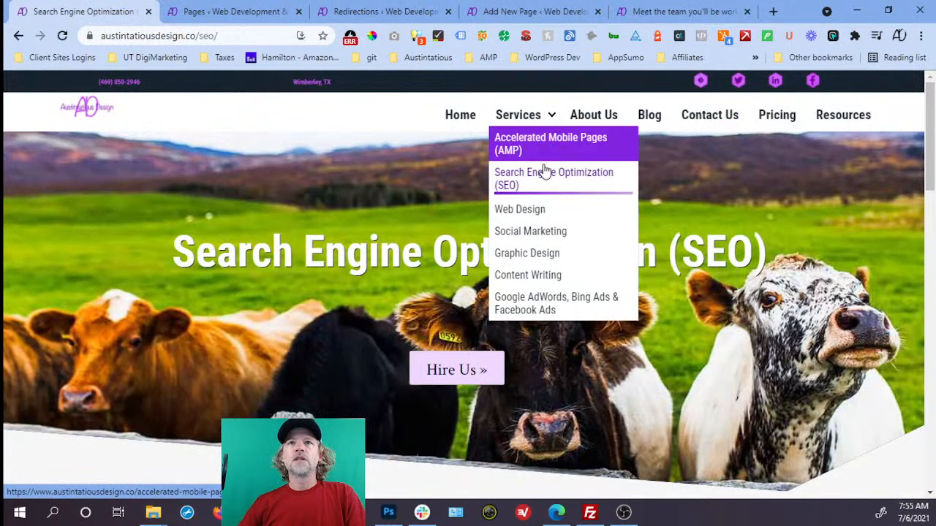
{"action": "left_click", "coordinate": [528, 212]}
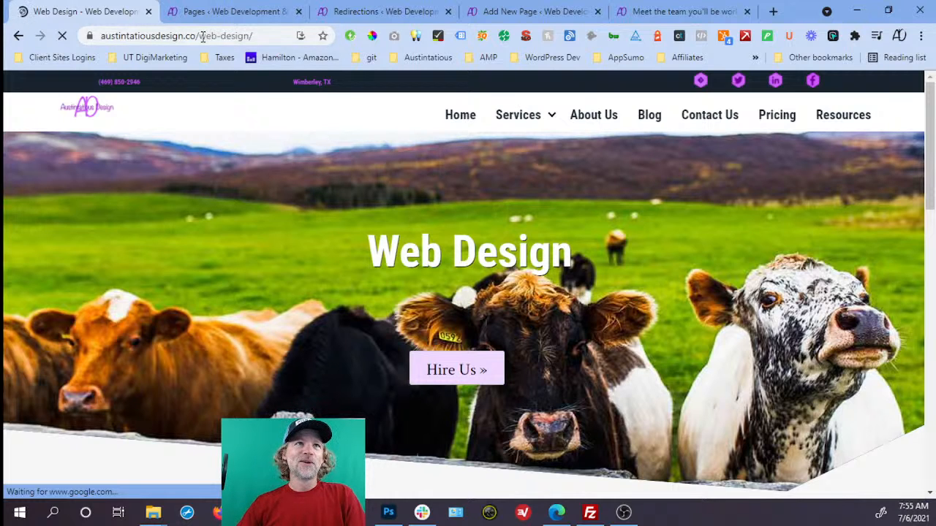
{"action": "left_click_drag", "start_coordinate": [203, 37], "coordinate": [242, 38]}
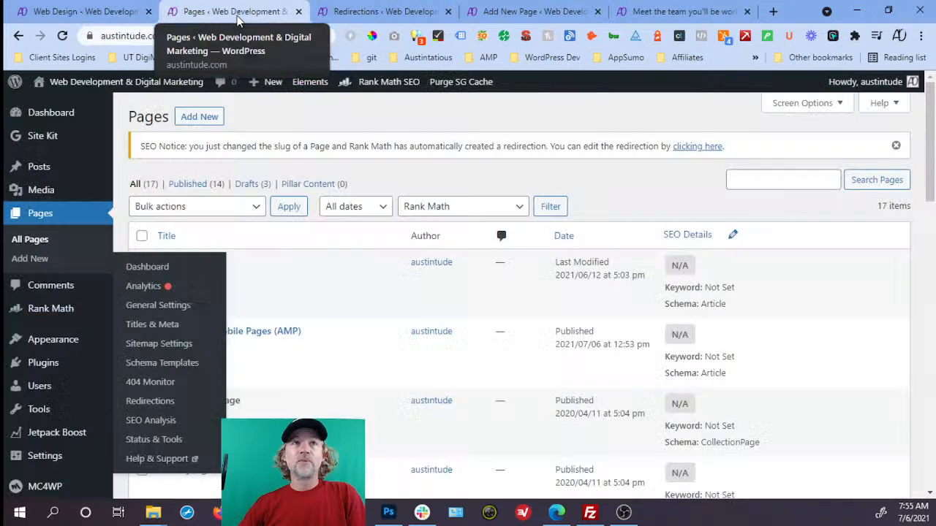
- Start another new austintude.com page from the Pages list in a separate browser tab and set its URL slug to web-design
{"action": "left_click", "coordinate": [238, 13]}
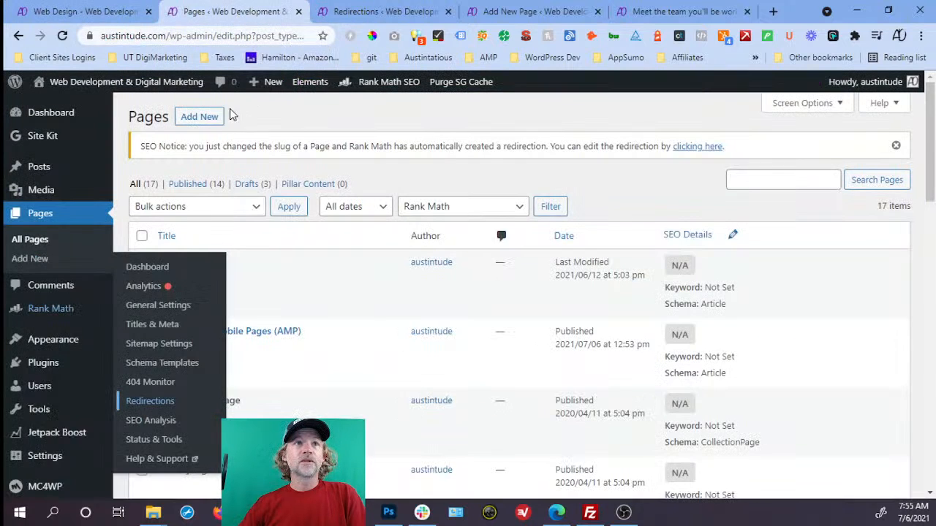
{"action": "right_click", "coordinate": [212, 116]}
{"action": "left_click", "coordinate": [253, 123]}
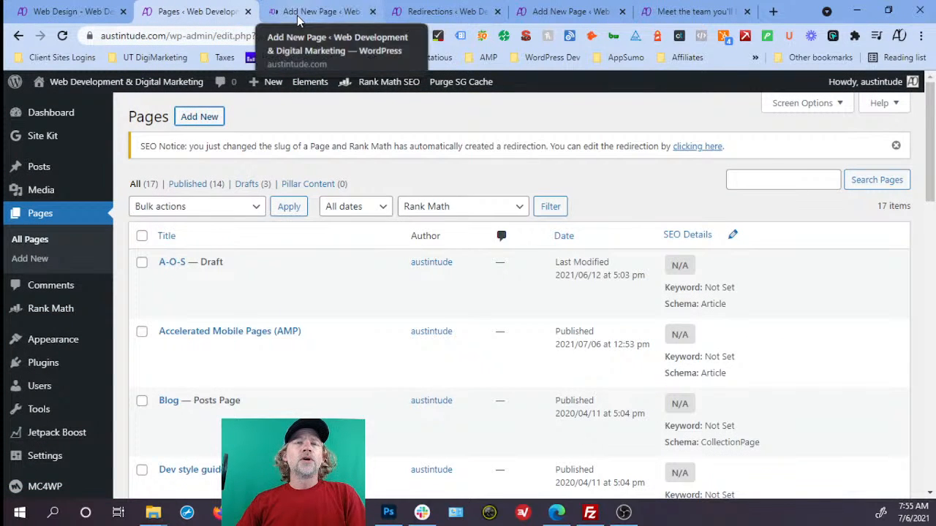
{"action": "left_click", "coordinate": [297, 13]}
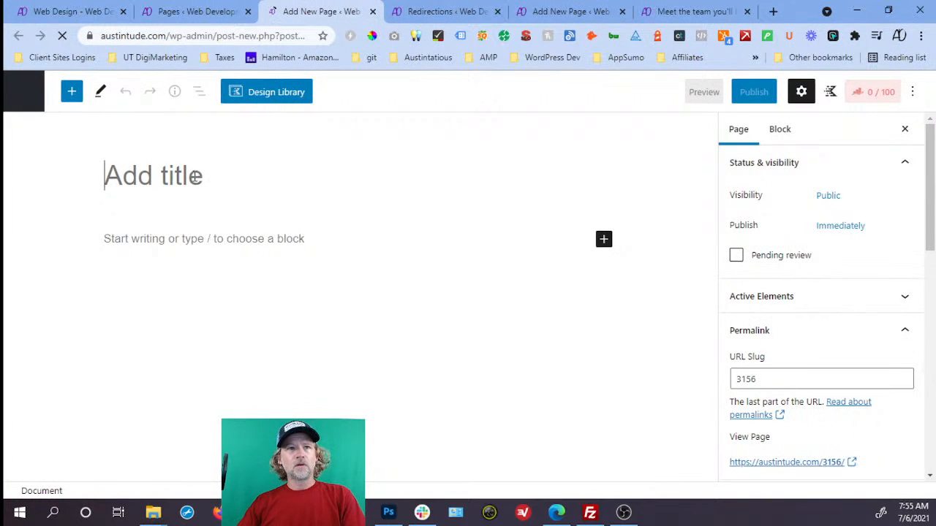
{"action": "double_click", "coordinate": [775, 379]}
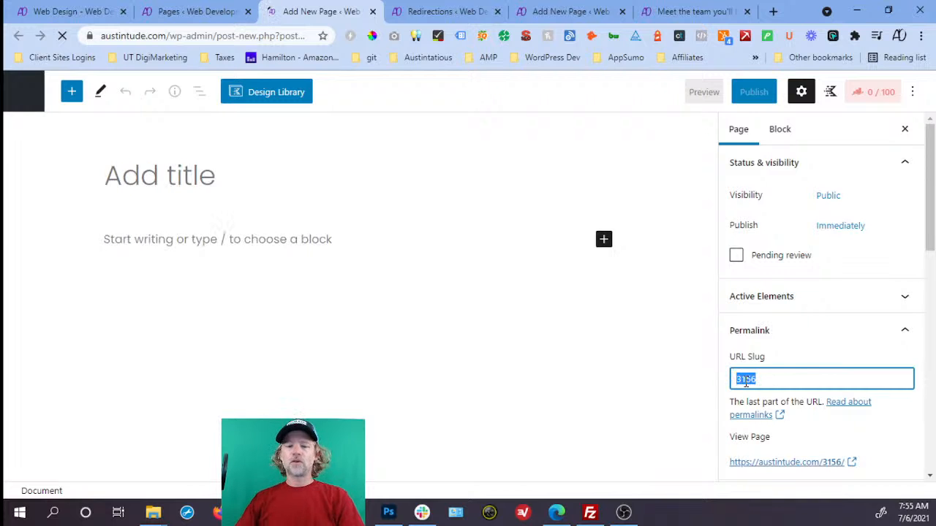
{"action": "type", "text": "web-design"}
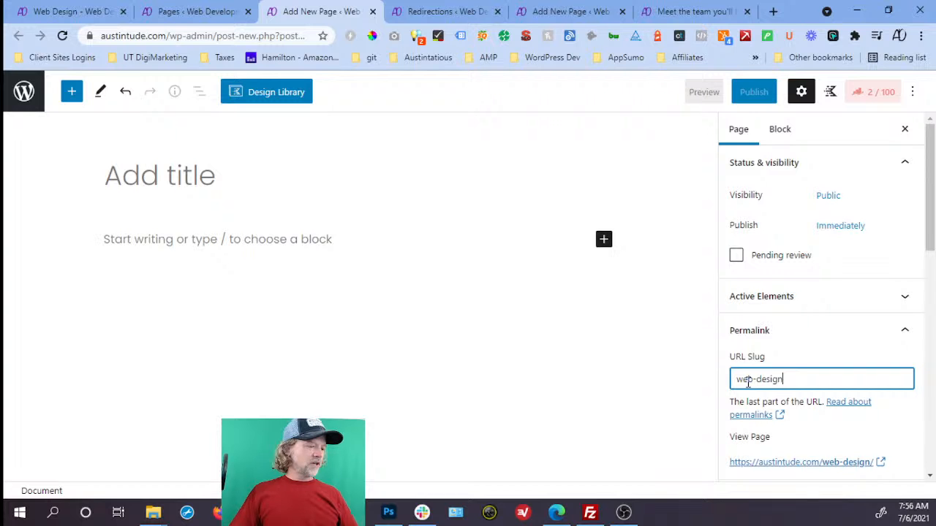
- Return to the existing site's Web Design page and check its heading and content
{"action": "left_click", "coordinate": [251, 184]}
{"action": "left_click", "coordinate": [92, 13]}
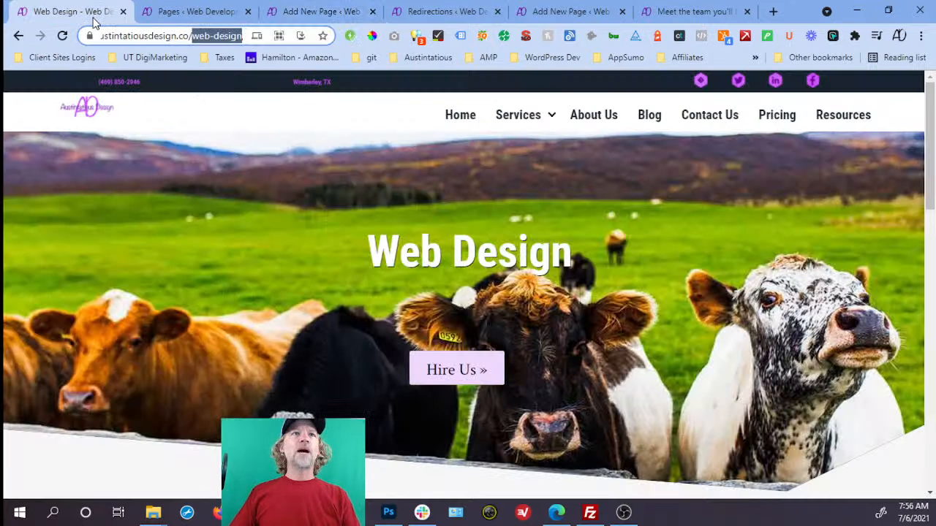
{"action": "scroll", "coordinate": [219, 217], "scroll_direction": "down", "scroll_amount": 3}
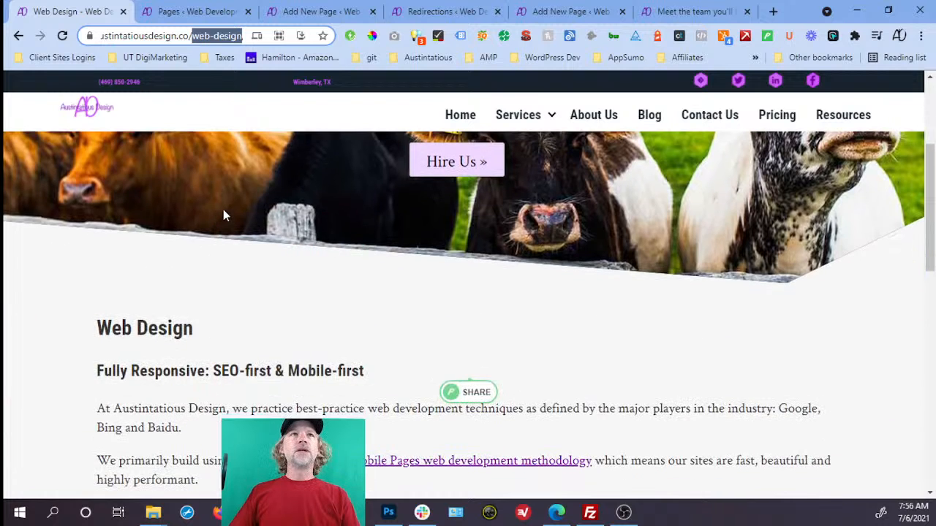
{"action": "scroll", "coordinate": [224, 213], "scroll_direction": "up", "scroll_amount": 3}
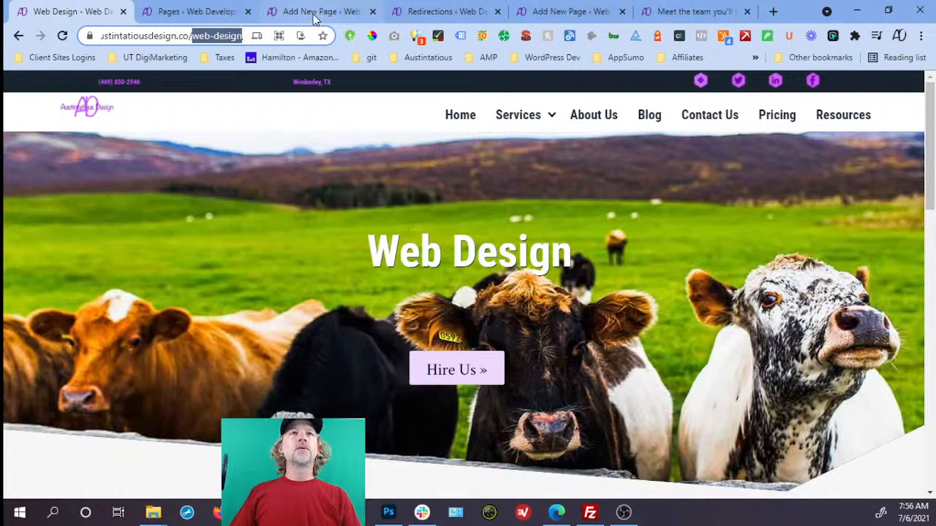
- Title the new austintude.com page with the web-design slug "Web Design" and publish it
{"action": "left_click", "coordinate": [313, 15]}
{"action": "type", "text": "Web Design"}
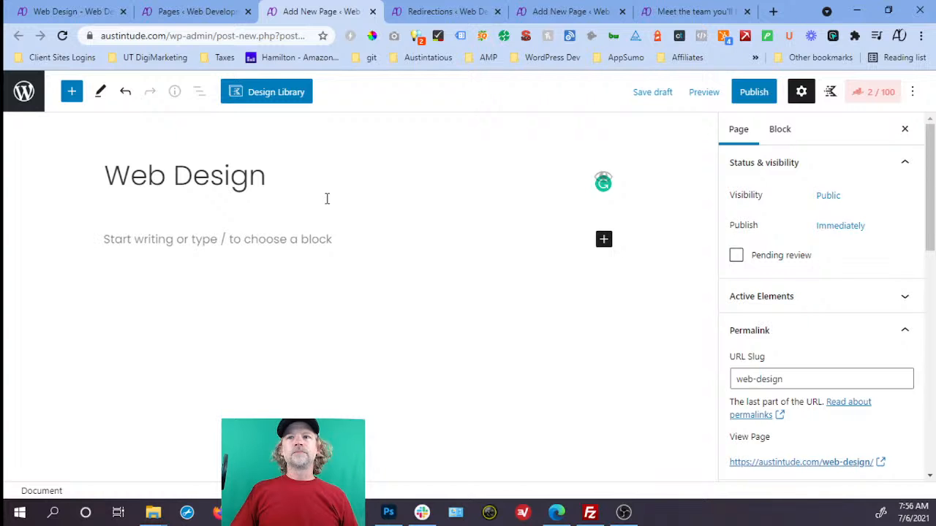
{"action": "left_click", "coordinate": [754, 93]}
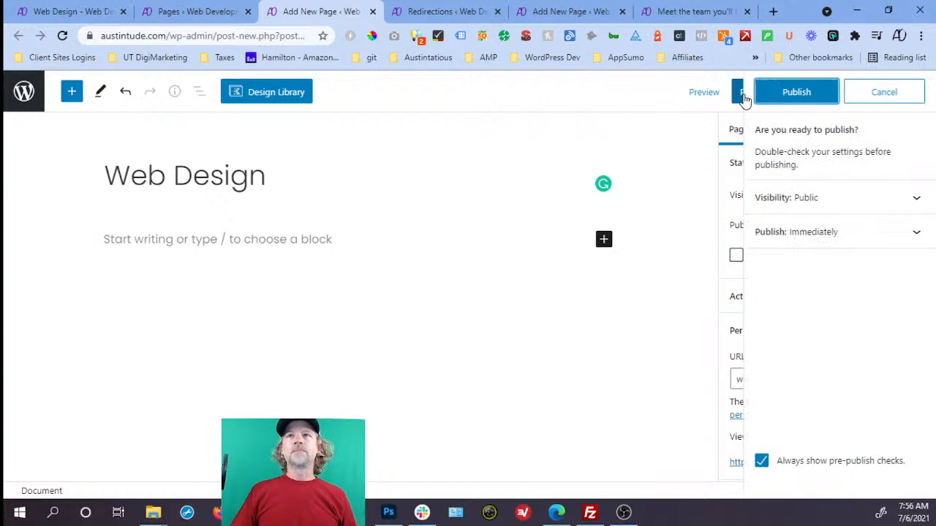
{"action": "left_click", "coordinate": [788, 96]}
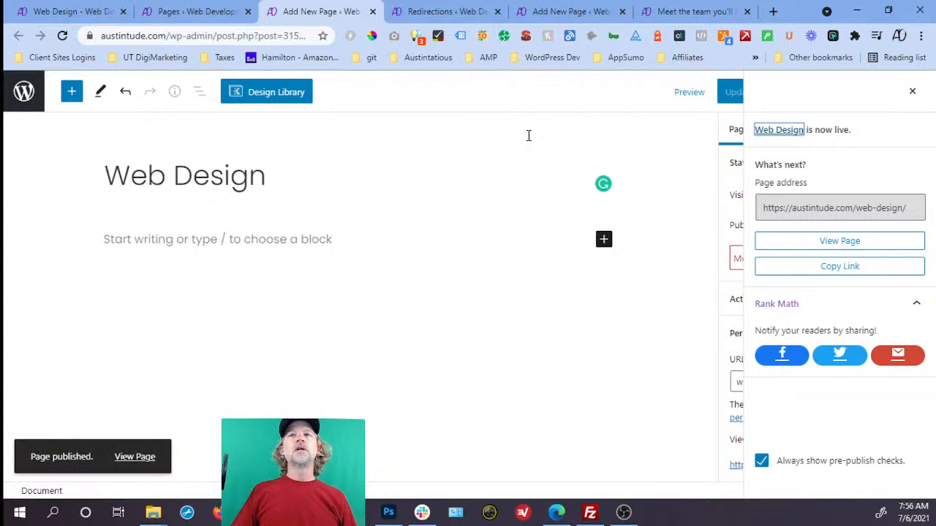
- Open the Social Marketing service page on the existing austintatiousdesign.co site and select the social-marketing slug in its URL
{"action": "left_click", "coordinate": [103, 13]}
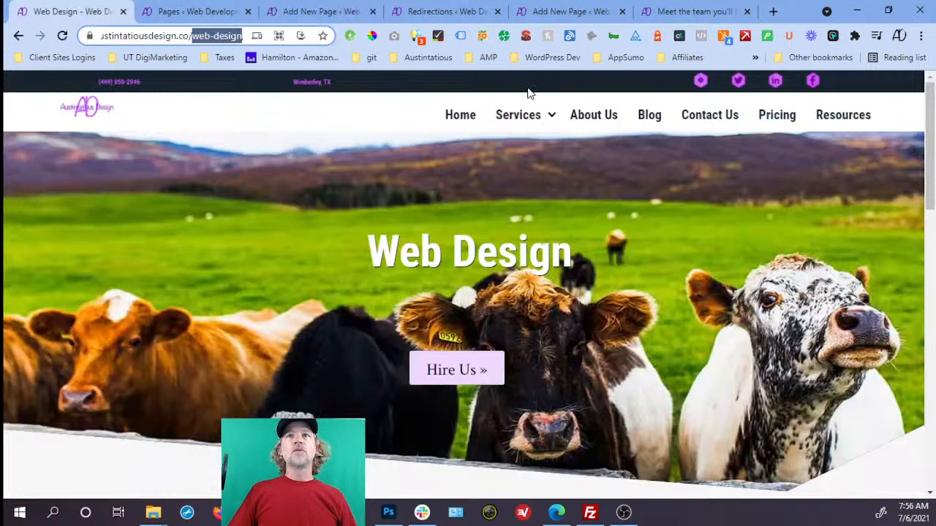
{"action": "mouse_move", "coordinate": [531, 115]}
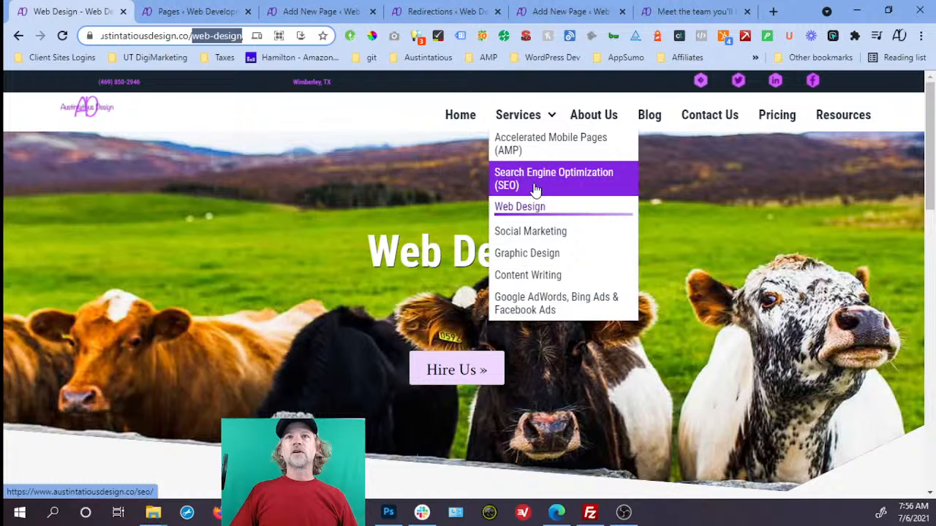
{"action": "left_click", "coordinate": [523, 231]}
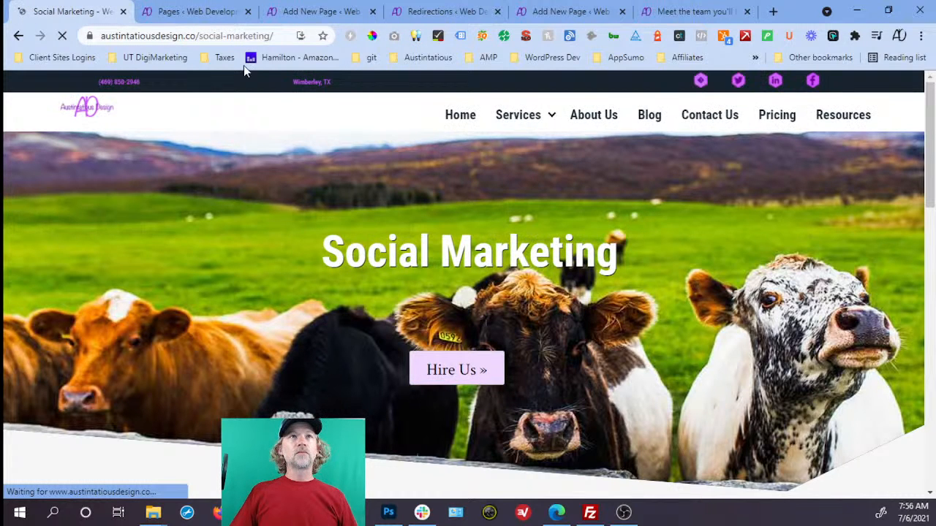
{"action": "left_click_drag", "start_coordinate": [224, 35], "coordinate": [238, 38]}
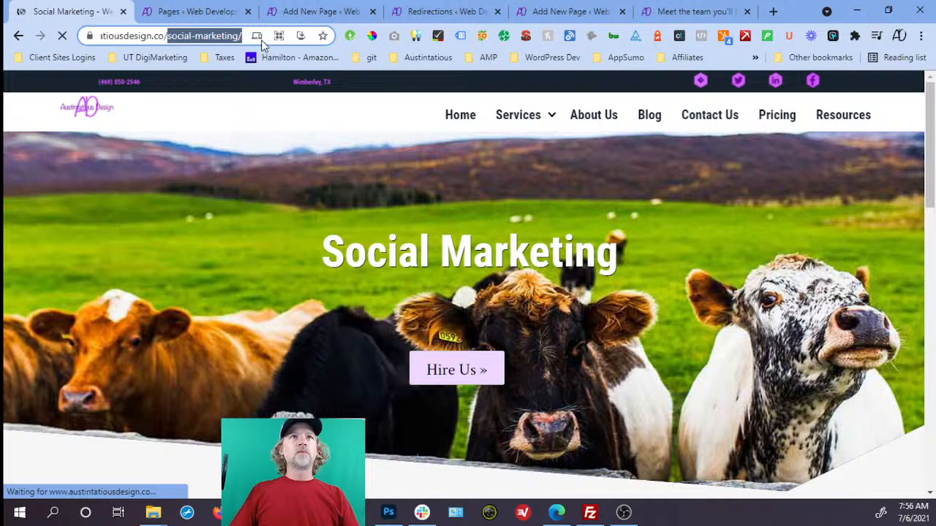
- Start another new austintude.com page from the Pages list with the URL slug social-marketing and the title "Social Marketing"
{"action": "left_click", "coordinate": [217, 12]}
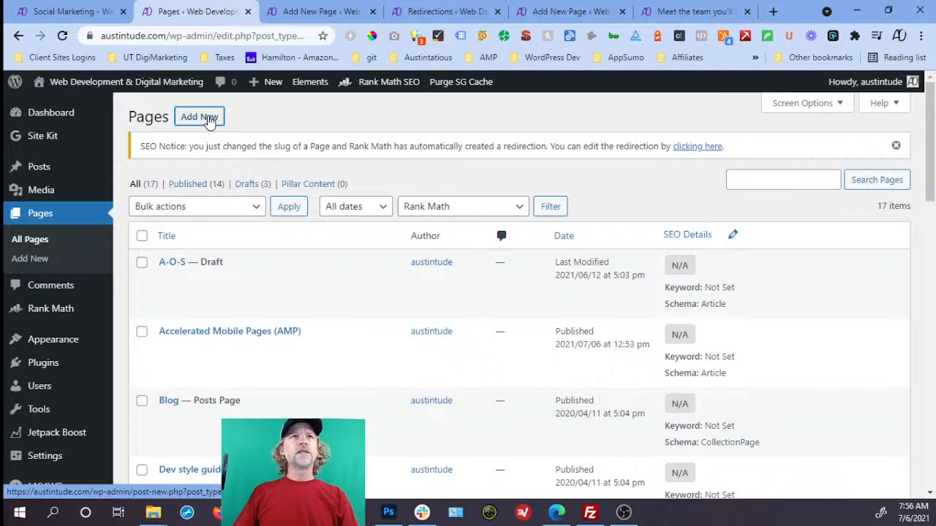
{"action": "left_click", "coordinate": [210, 122]}
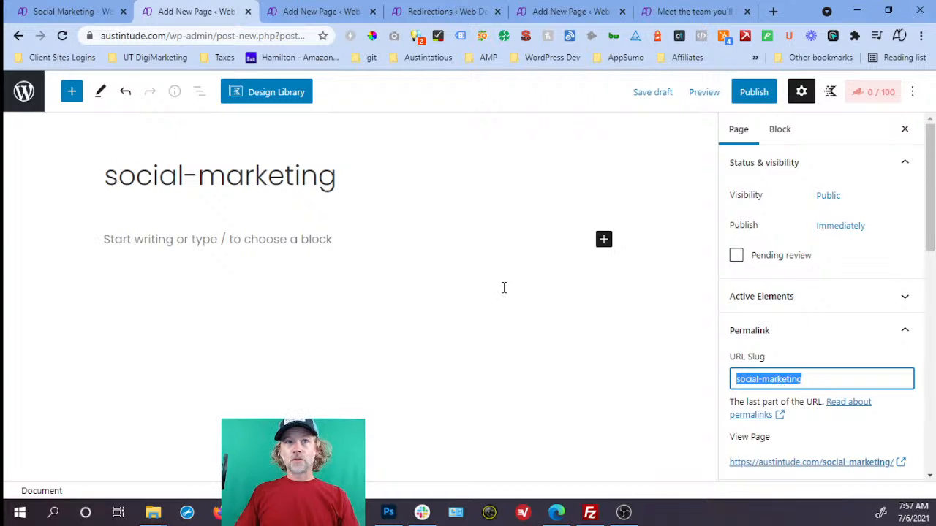
{"action": "left_click", "coordinate": [225, 182]}
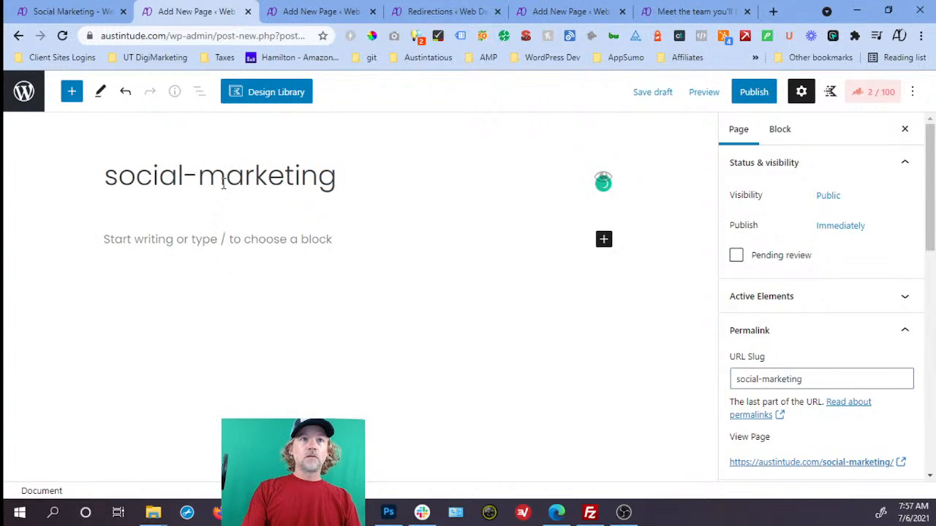
{"action": "key", "text": "BackSpace"}
{"action": "key", "text": "BackSpace"}
{"action": "key", "text": "BackSpace"}
{"action": "type", "text": "l M"}
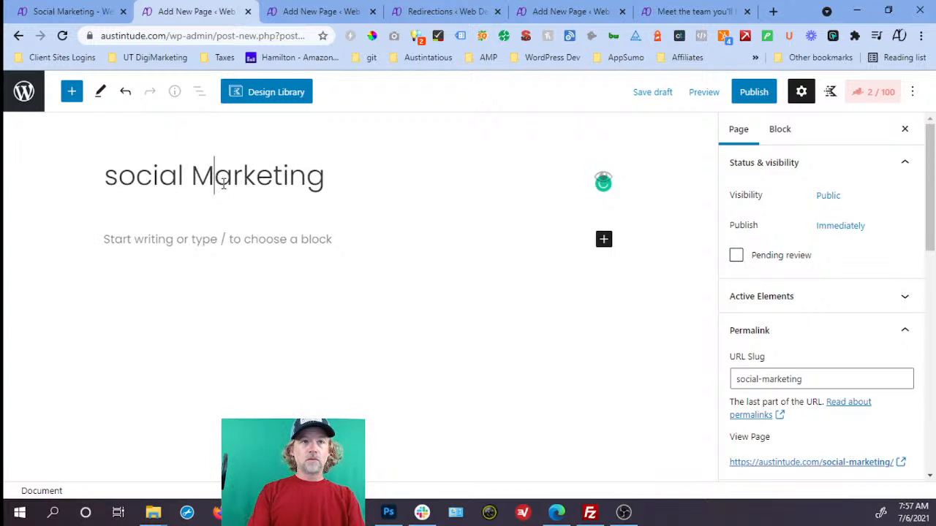
{"action": "left_click", "coordinate": [122, 178]}
{"action": "key", "text": "BackSpace"}
{"action": "type", "text": "S"}
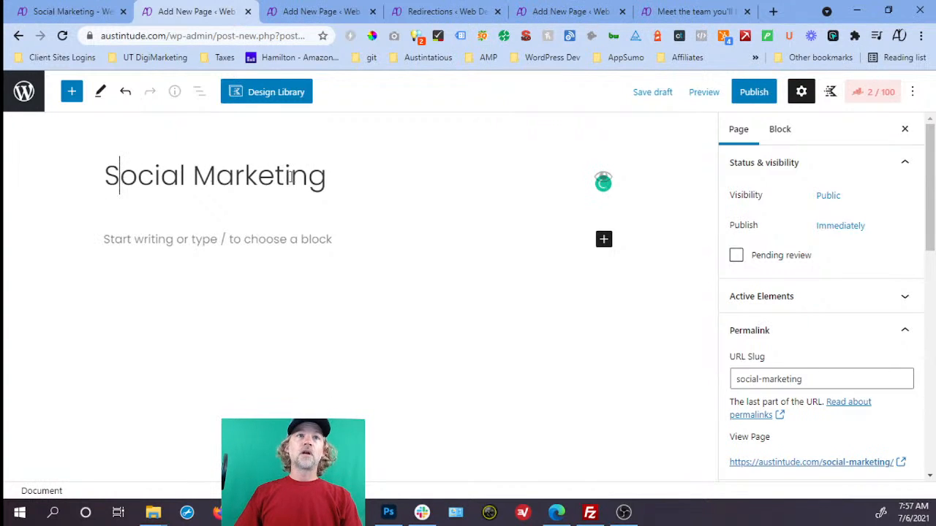
- Hold off publishing and change the page title to "Social Media Marketing" and its URL slug to social-media-marketing
{"action": "left_click", "coordinate": [759, 97]}
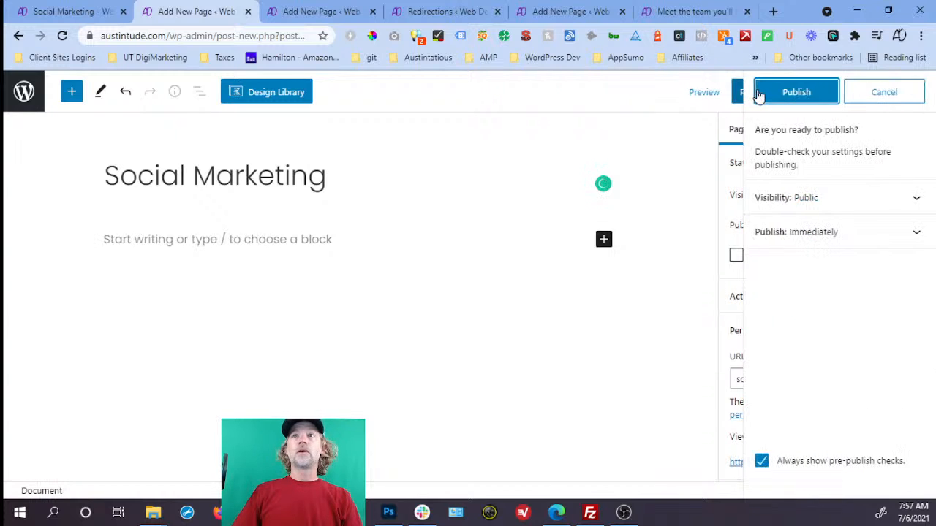
{"action": "left_click", "coordinate": [871, 97]}
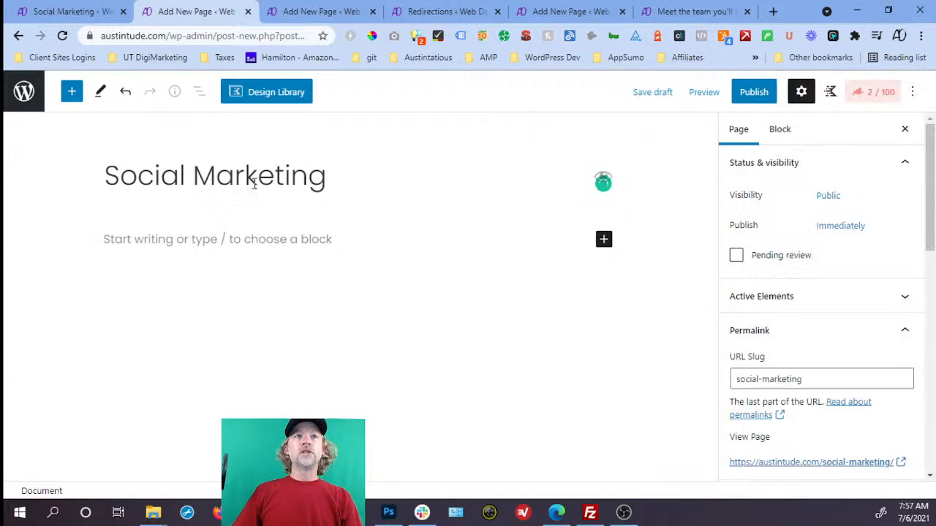
{"action": "left_click", "coordinate": [193, 182]}
{"action": "type", "text": "Media"}
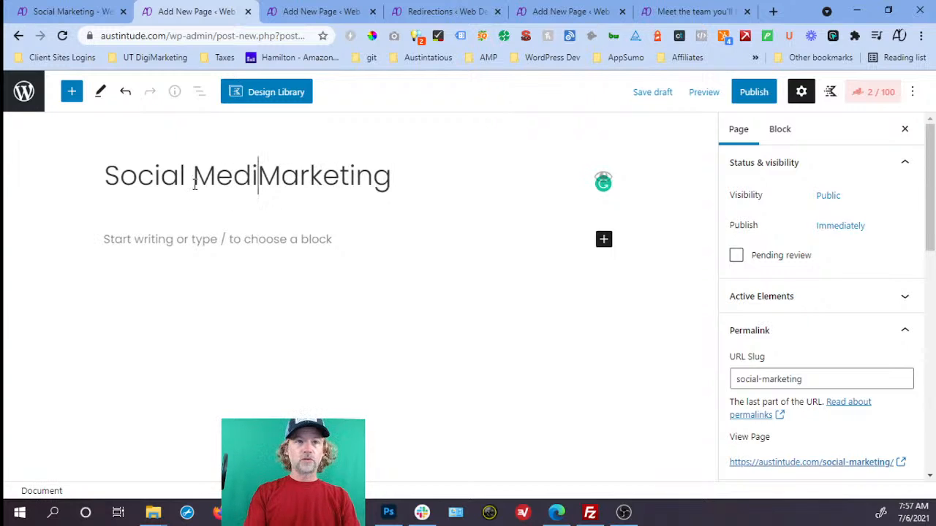
{"action": "left_click", "coordinate": [759, 379]}
{"action": "type", "text": "-media"}
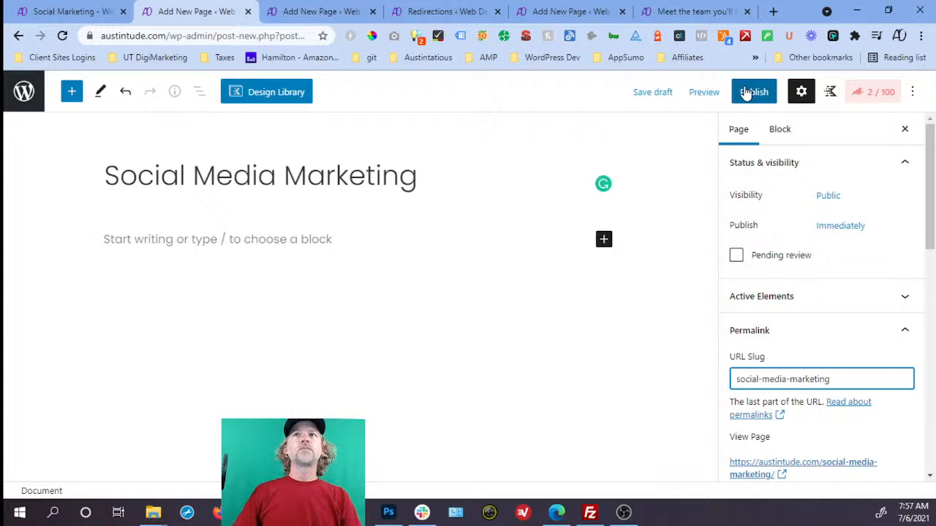
- Extend the page title to "Social Media Marketing (SMM)" and publish the page
{"action": "left_click", "coordinate": [483, 167]}
{"action": "type", "text": "(S"}
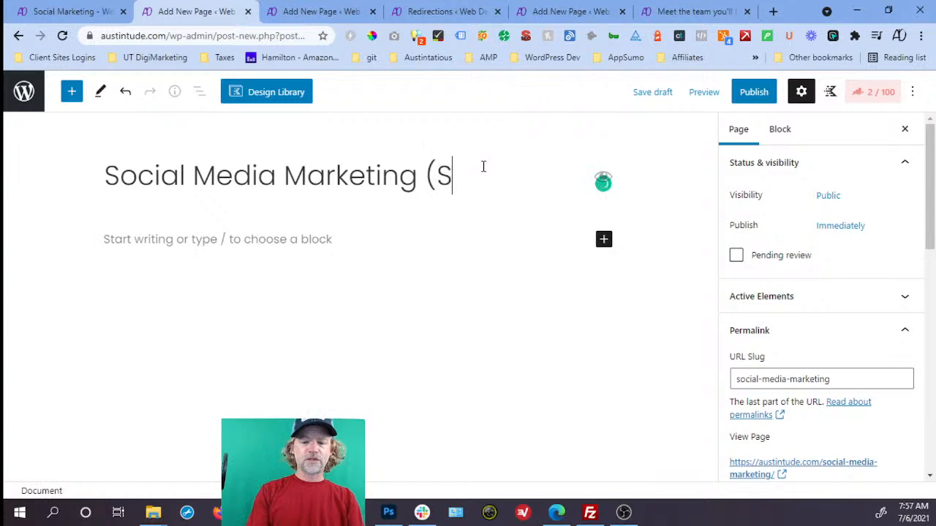
{"action": "type", "text": "MM)"}
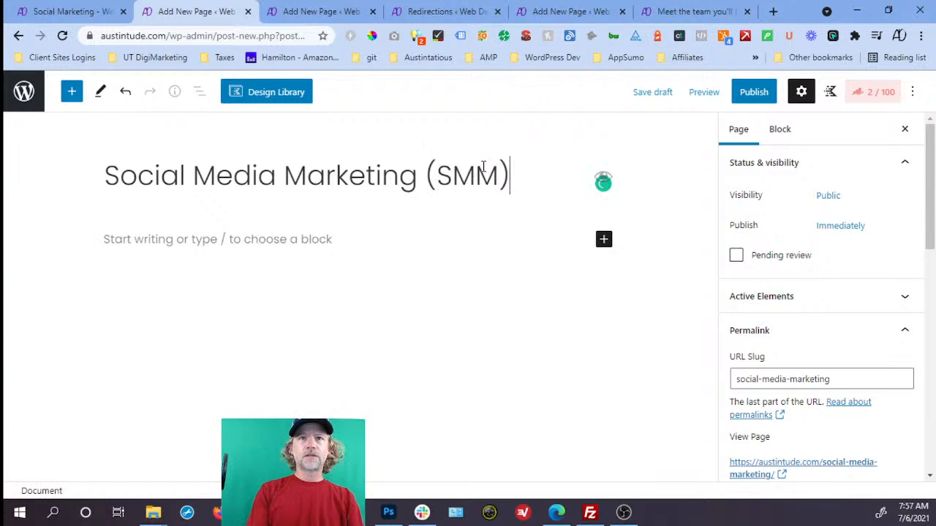
{"action": "left_click", "coordinate": [763, 95]}
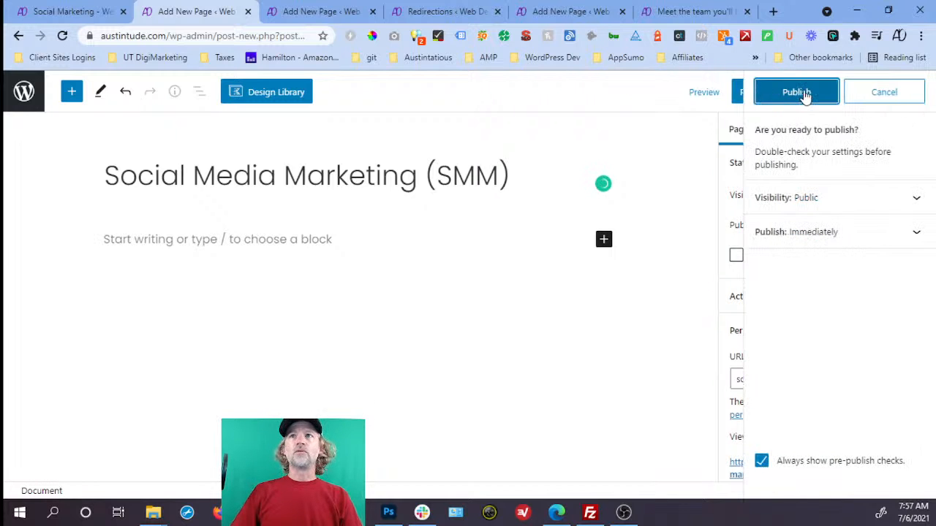
{"action": "left_click", "coordinate": [796, 91]}
- Start a new Rank Math redirection with the source URL social-marketing and End With matching
{"action": "left_click", "coordinate": [461, 19]}
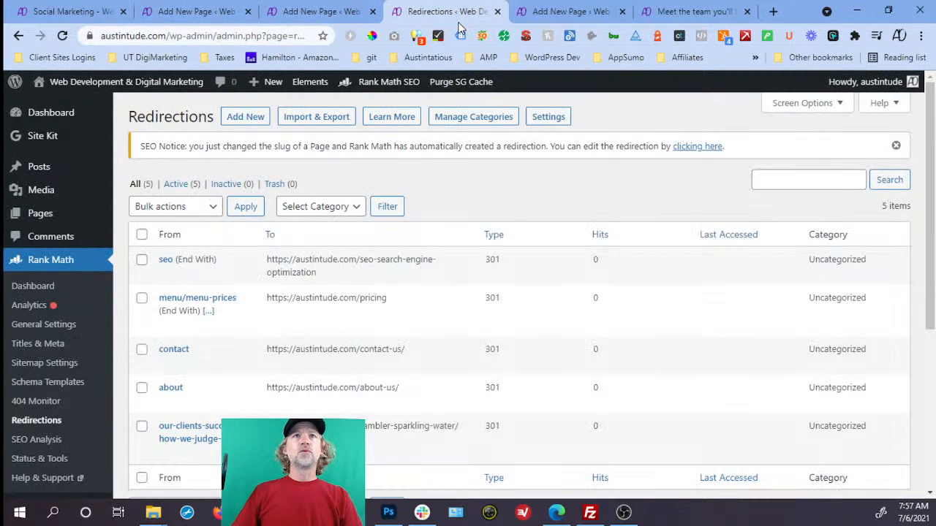
{"action": "left_click", "coordinate": [236, 117]}
{"action": "left_click", "coordinate": [285, 170]}
{"action": "type", "text": "social-marketing"}
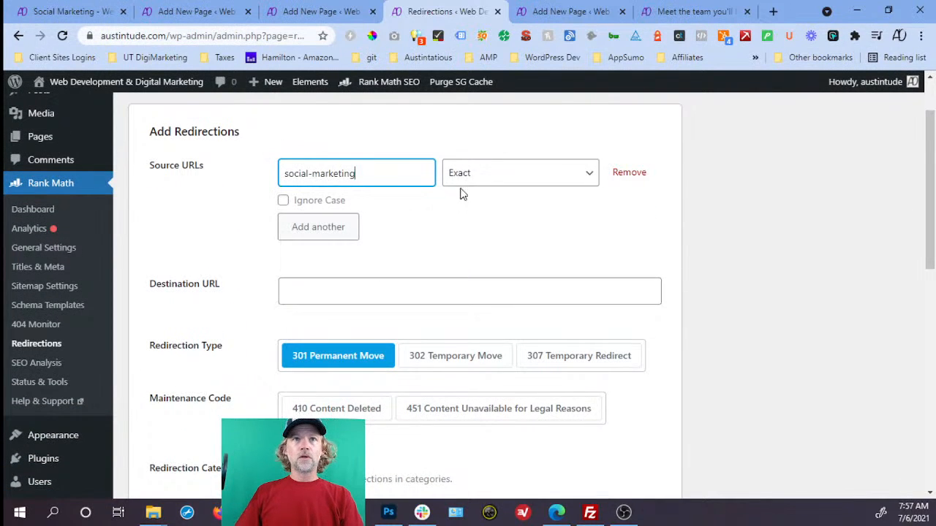
{"action": "left_click", "coordinate": [475, 174]}
{"action": "left_click", "coordinate": [477, 264]}
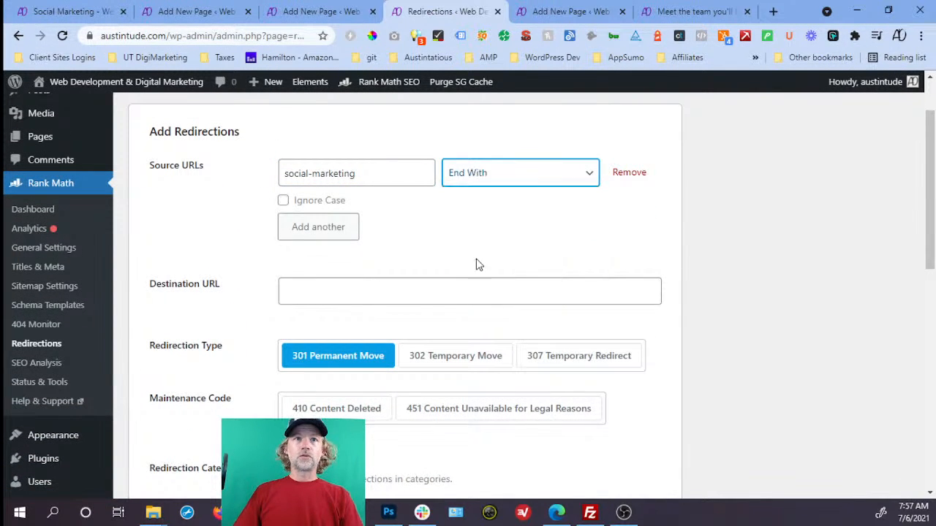
{"action": "left_click", "coordinate": [344, 287]}
{"action": "type", "text": "https://austintu"}
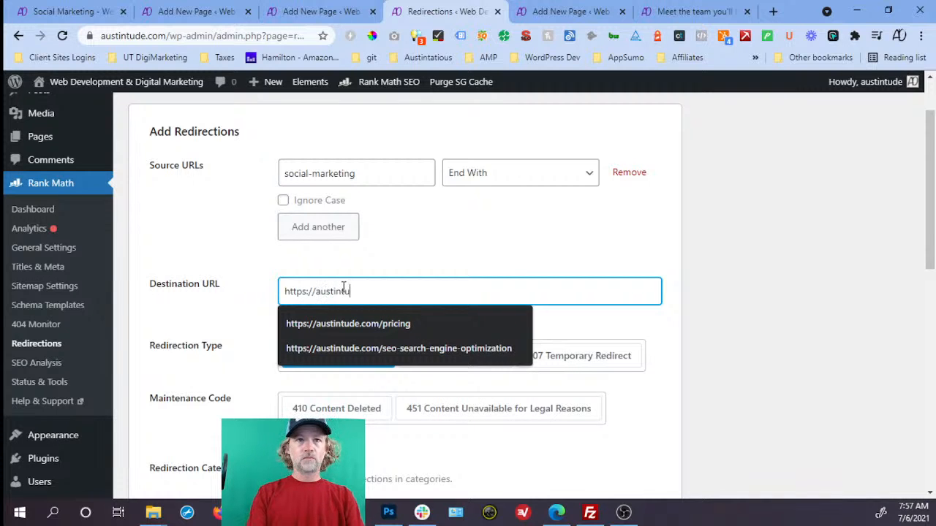
{"action": "type", "text": "de.com"}
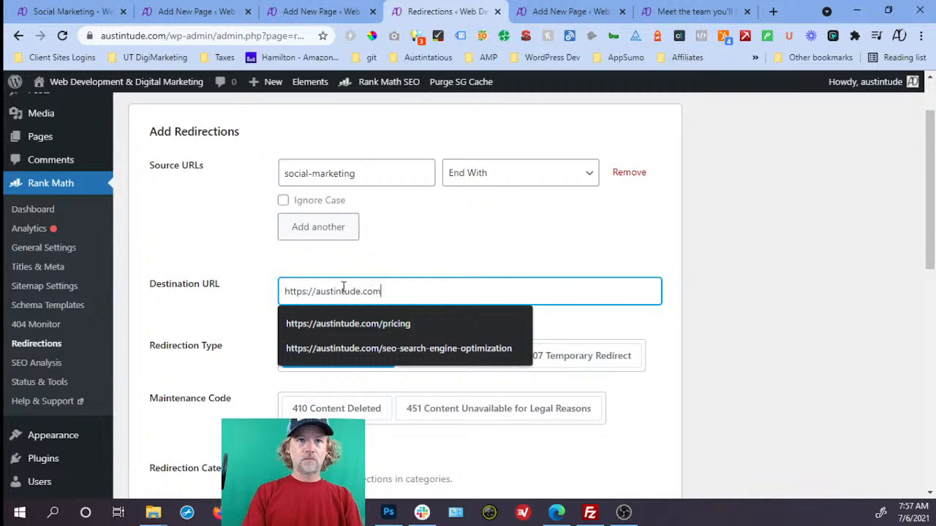
{"action": "type", "text": "/social-media-marketin"}
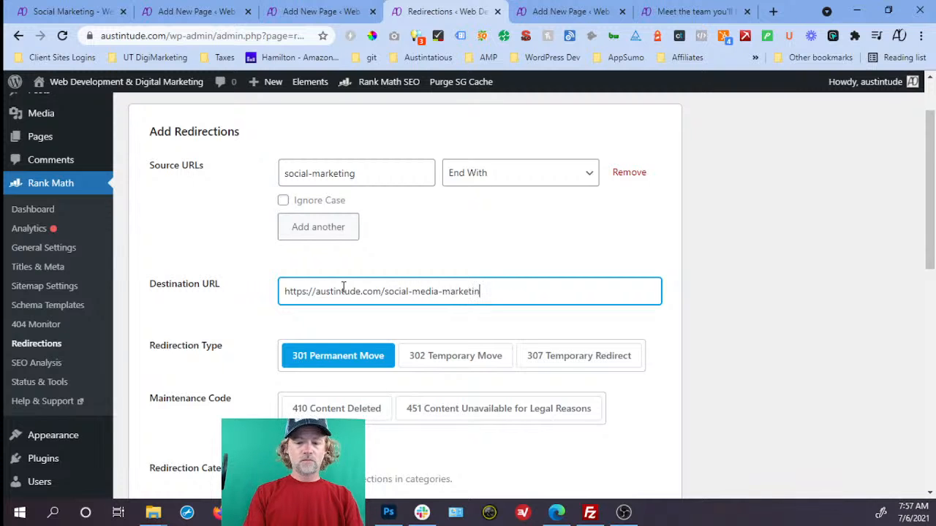
{"action": "type", "text": "g-smm"}
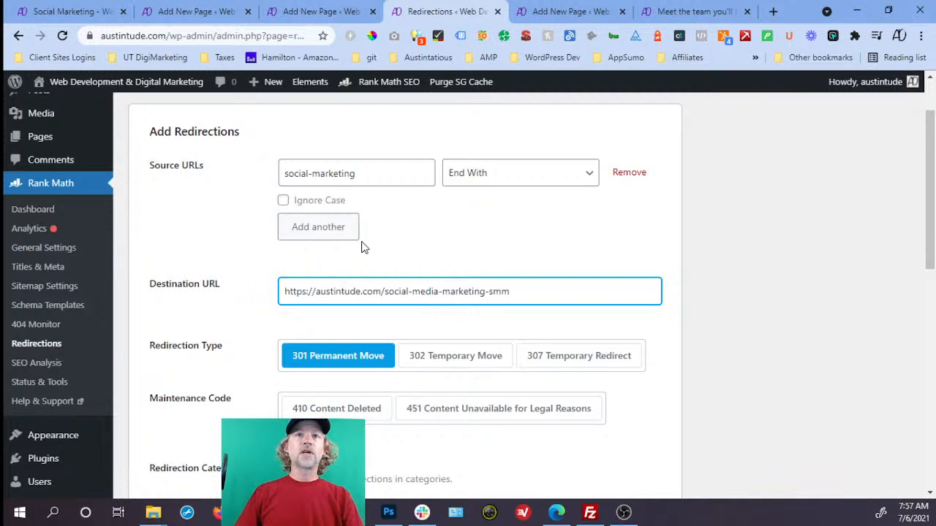
{"action": "scroll", "coordinate": [706, 378], "scroll_direction": "down", "scroll_amount": 5}
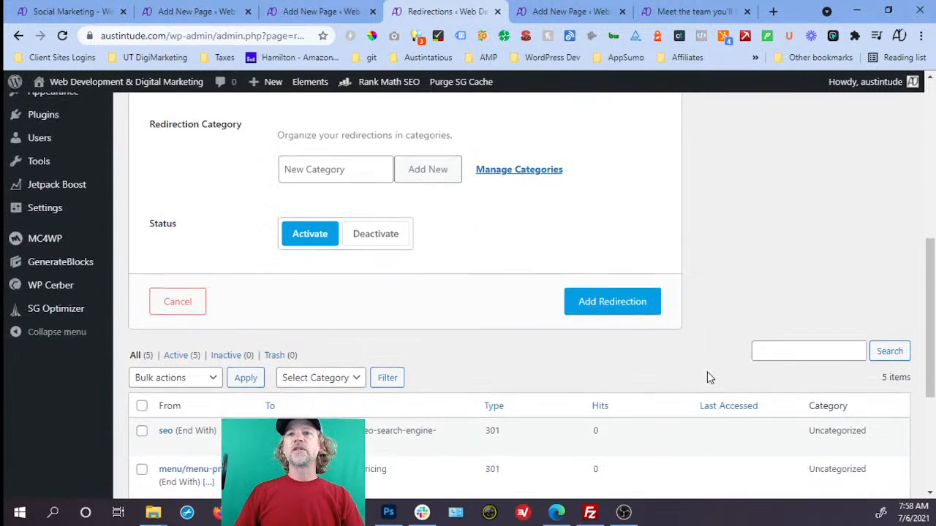
{"action": "left_click", "coordinate": [633, 287]}
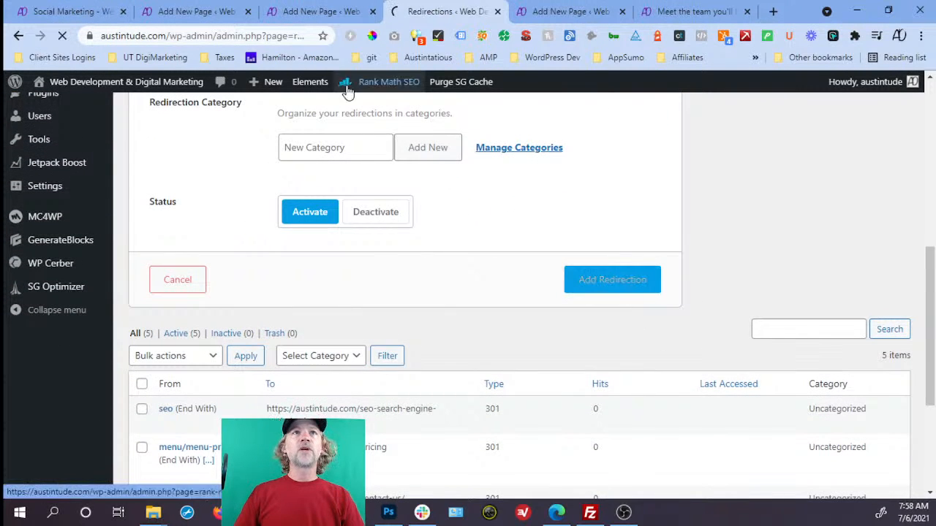
- Change the Social Media Marketing (SMM) page's URL slug to social-media-marketing-smm, update the page and return to the Pages list
{"action": "left_click", "coordinate": [331, 20]}
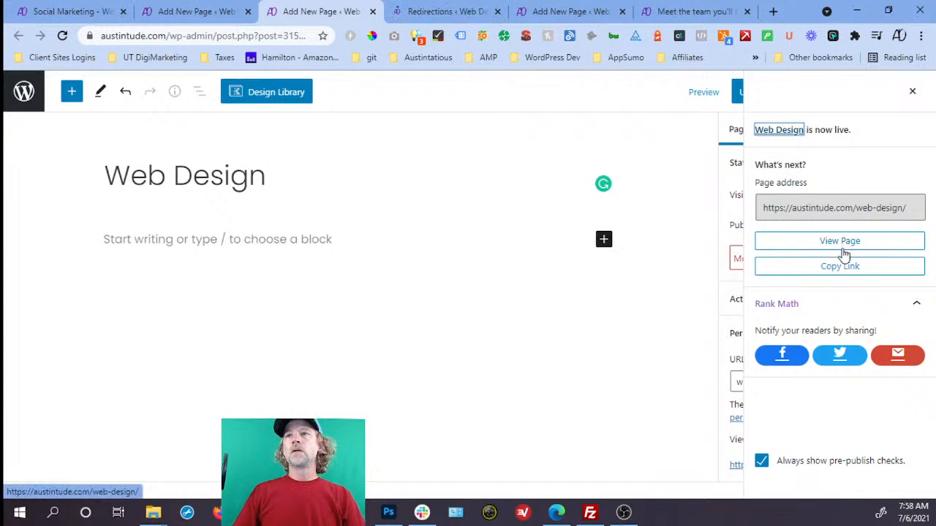
{"action": "left_click", "coordinate": [198, 16]}
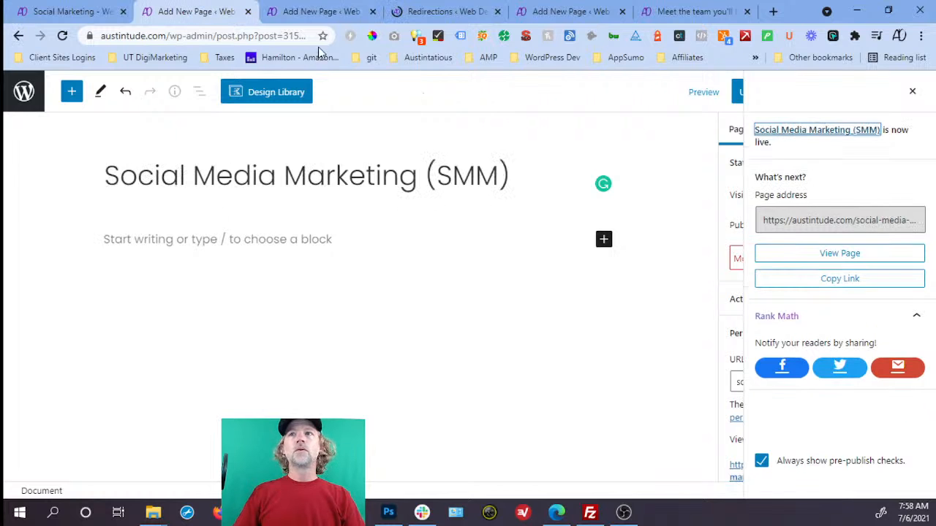
{"action": "left_click", "coordinate": [843, 213]}
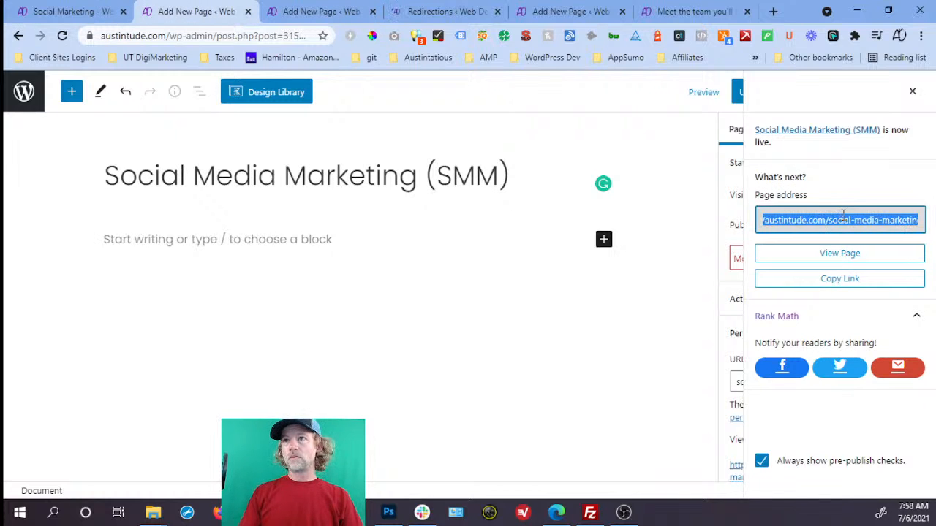
{"action": "left_click", "coordinate": [912, 93]}
{"action": "left_click", "coordinate": [856, 382]}
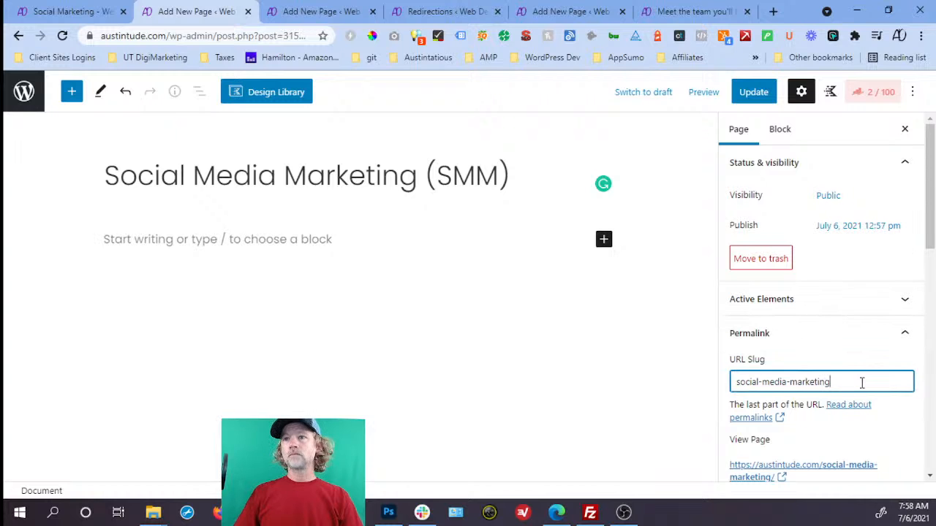
{"action": "type", "text": "-smm"}
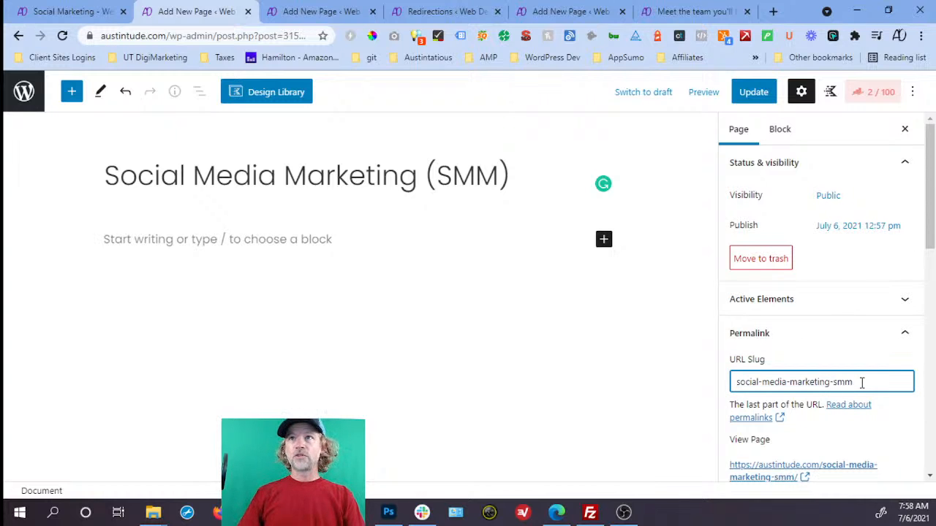
{"action": "left_click", "coordinate": [753, 93]}
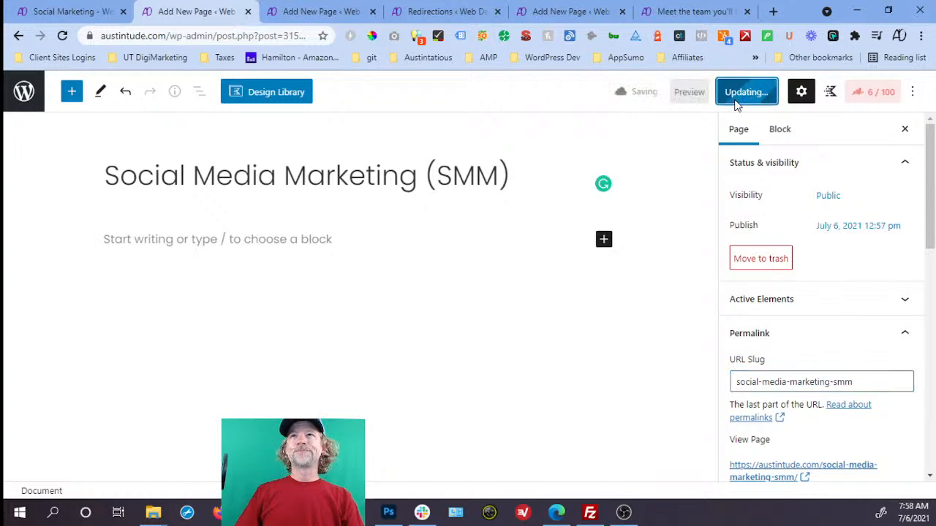
{"action": "left_click", "coordinate": [16, 37]}
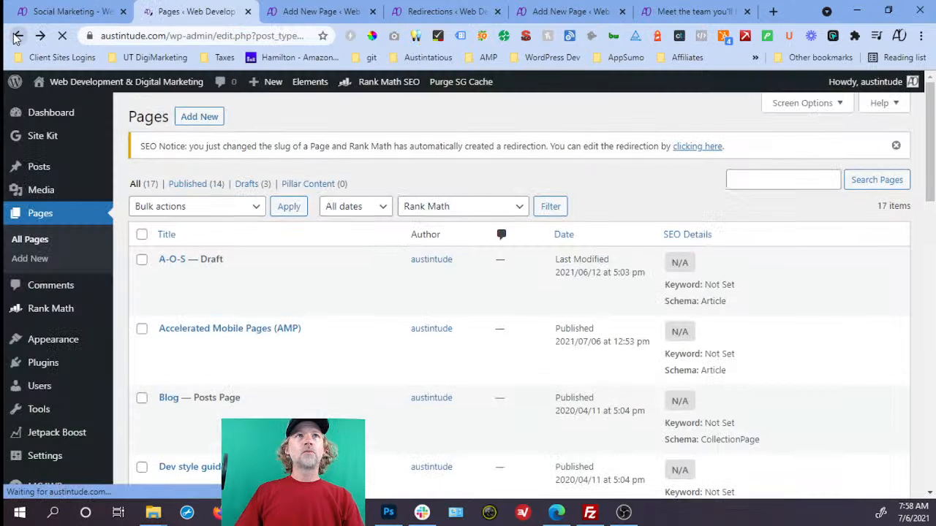
- Open the old site's Graphic Design service page, start a new austintude.com page in a separate tab, and copy the slug graphic-design
{"action": "left_click", "coordinate": [29, 11]}
{"action": "mouse_move", "coordinate": [544, 120]}
{"action": "left_click", "coordinate": [541, 253]}
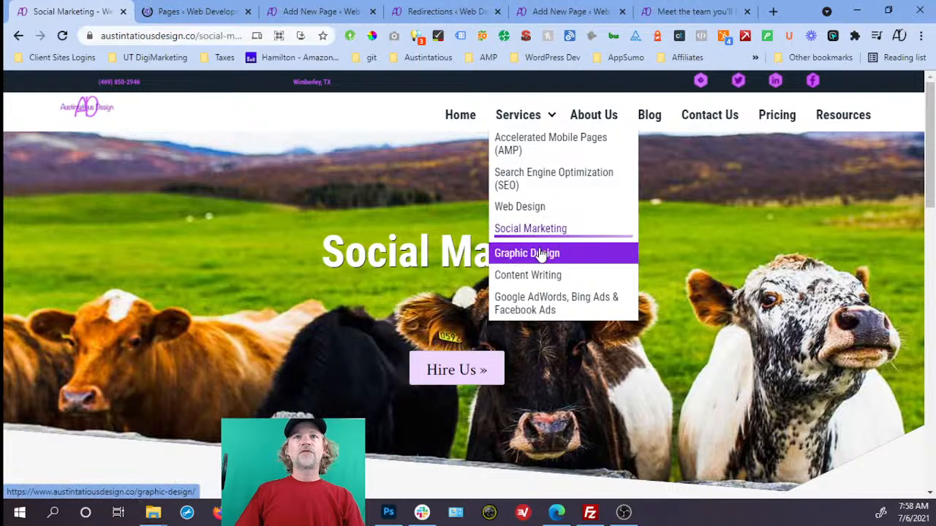
{"action": "left_click", "coordinate": [217, 14]}
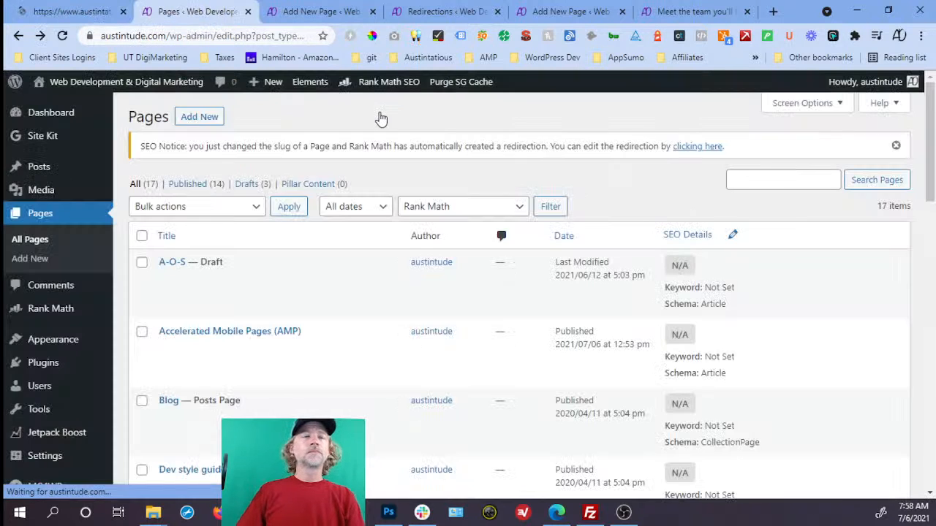
{"action": "right_click", "coordinate": [196, 119]}
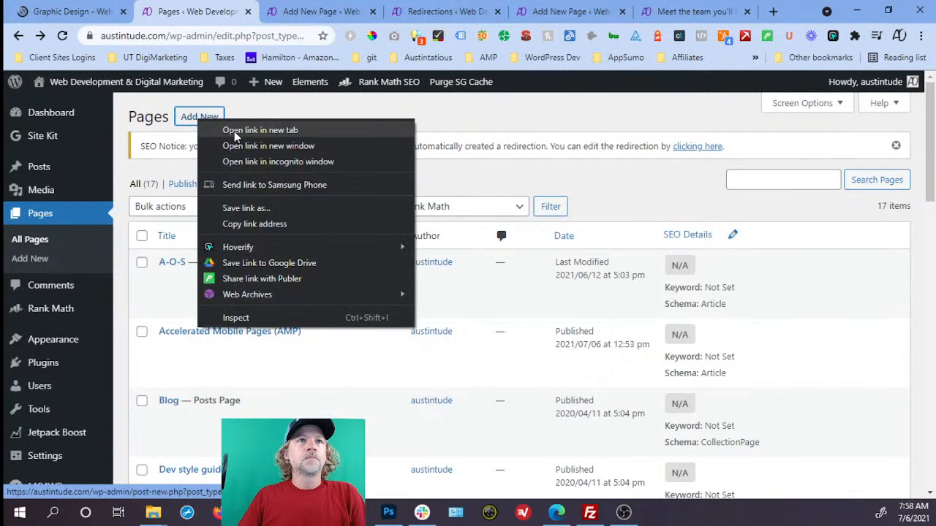
{"action": "left_click", "coordinate": [267, 130]}
{"action": "left_click", "coordinate": [64, 12]}
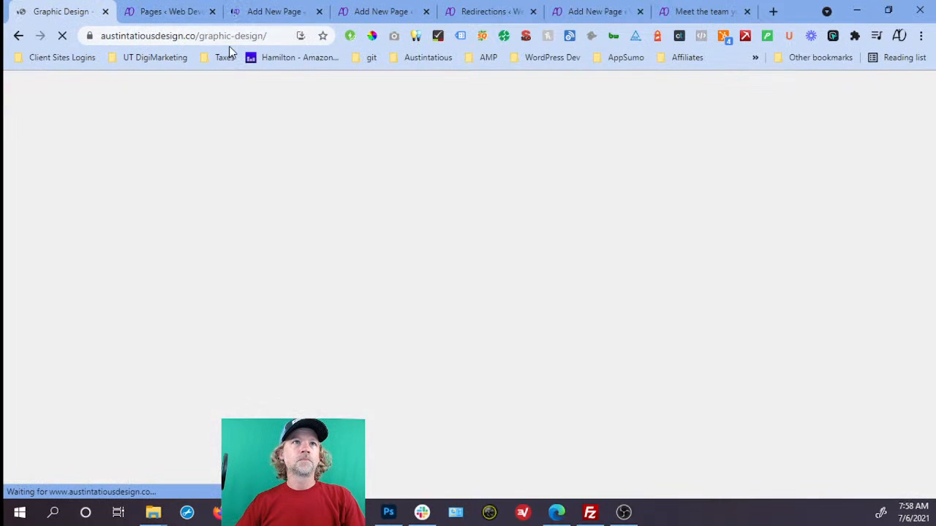
{"action": "left_click_drag", "start_coordinate": [211, 36], "coordinate": [252, 36]}
{"action": "key", "text": "ctrl+c"}
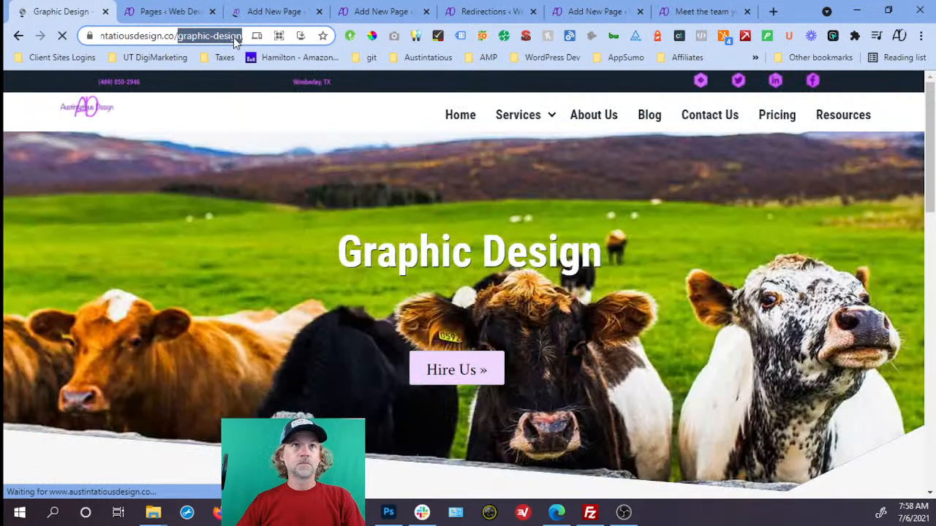
- Publish the new page with the title "Graphic Design" and the URL slug graphic-design
{"action": "left_click", "coordinate": [264, 13]}
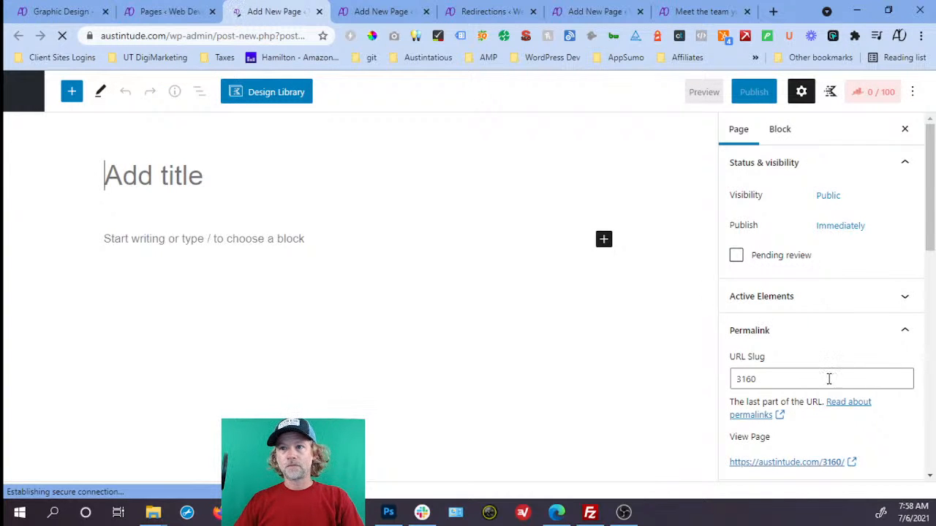
{"action": "double_click", "coordinate": [745, 380]}
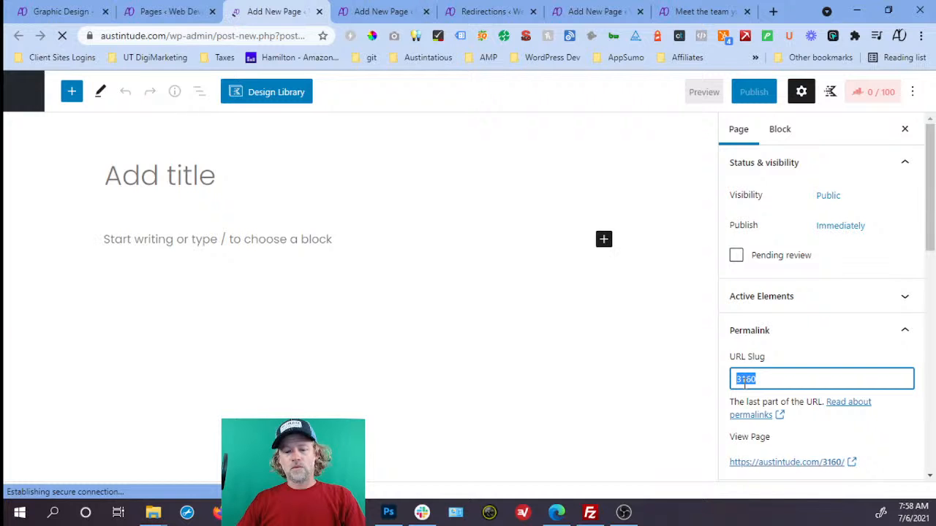
{"action": "key", "text": "ctrl+v"}
{"action": "left_click", "coordinate": [219, 172]}
{"action": "type", "text": "Grap"}
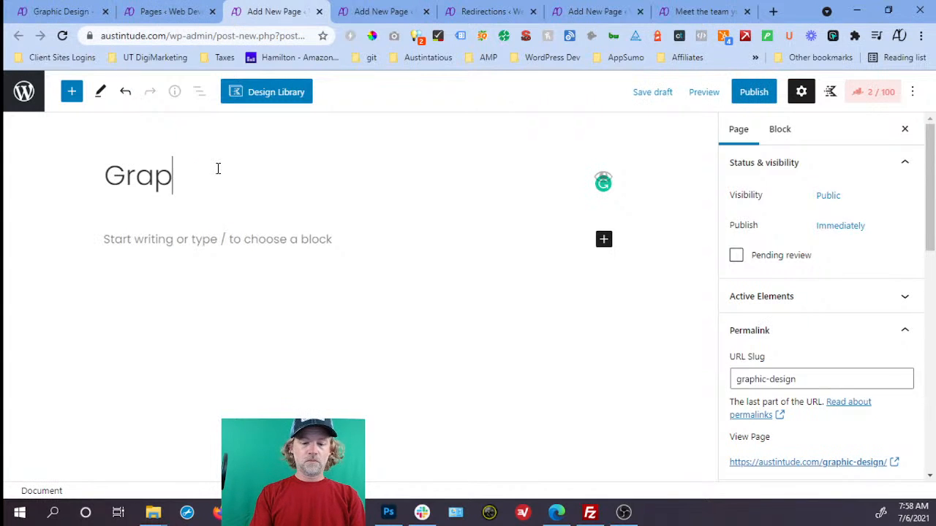
{"action": "type", "text": "hic Design"}
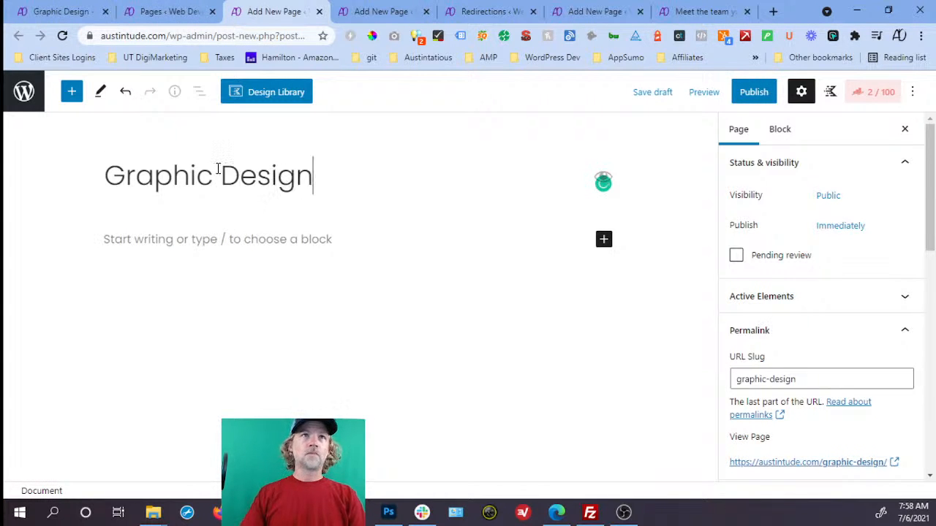
{"action": "left_click", "coordinate": [745, 93]}
{"action": "left_click", "coordinate": [786, 93]}
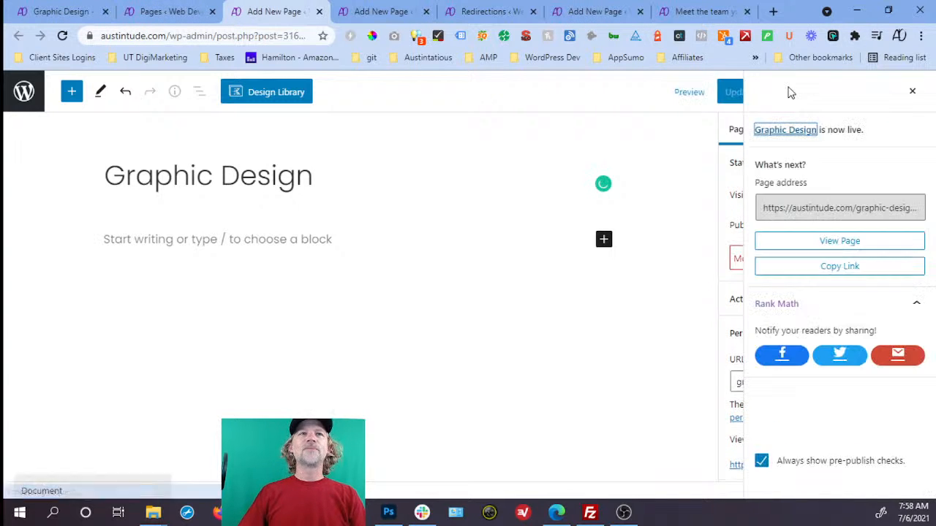
- Open the Content Writing service page on austintatiousdesign.co and copy its slug content-writing
{"action": "left_click", "coordinate": [80, 16]}
{"action": "mouse_move", "coordinate": [508, 116]}
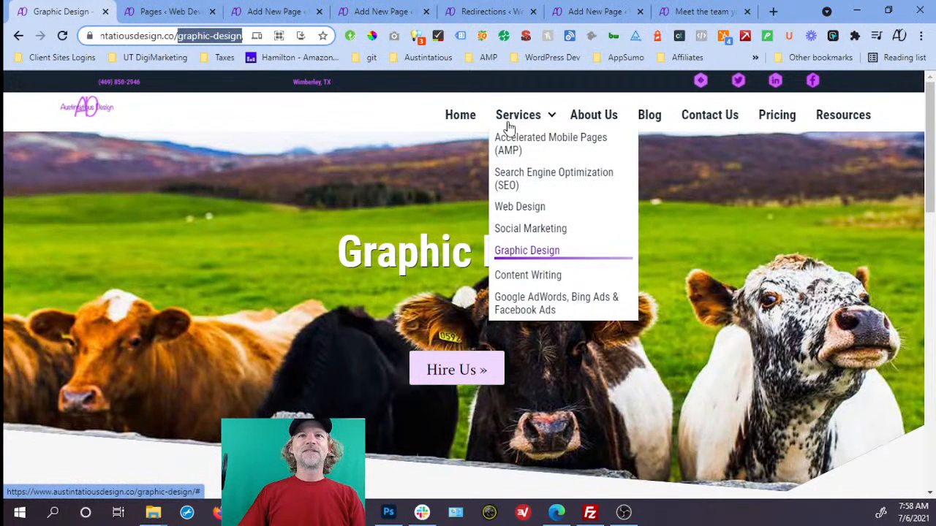
{"action": "left_click", "coordinate": [536, 277]}
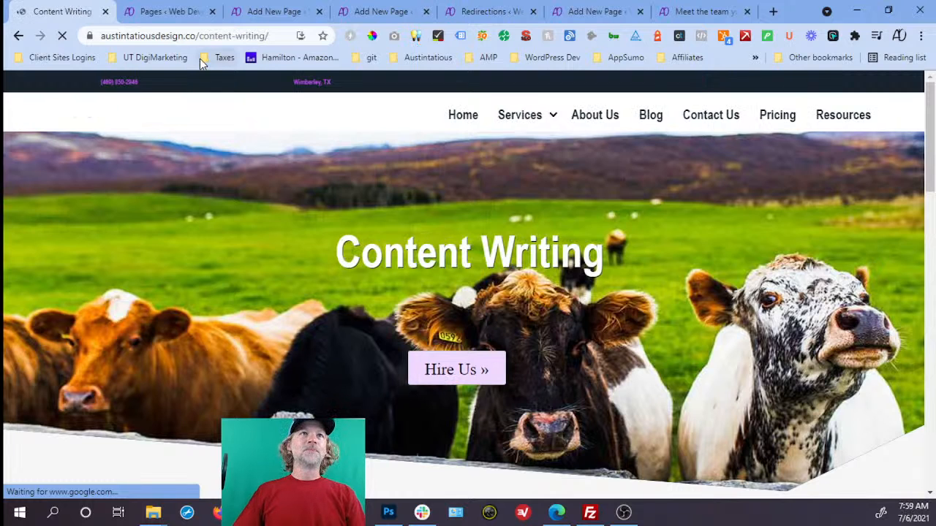
{"action": "double_click", "coordinate": [210, 38]}
{"action": "mouse_move", "coordinate": [210, 38]}
{"action": "left_mouse_down"}
{"action": "mouse_move", "coordinate": [264, 38]}
{"action": "mouse_move", "coordinate": [224, 38]}
{"action": "left_mouse_up"}
{"action": "key", "text": "ctrl+c"}
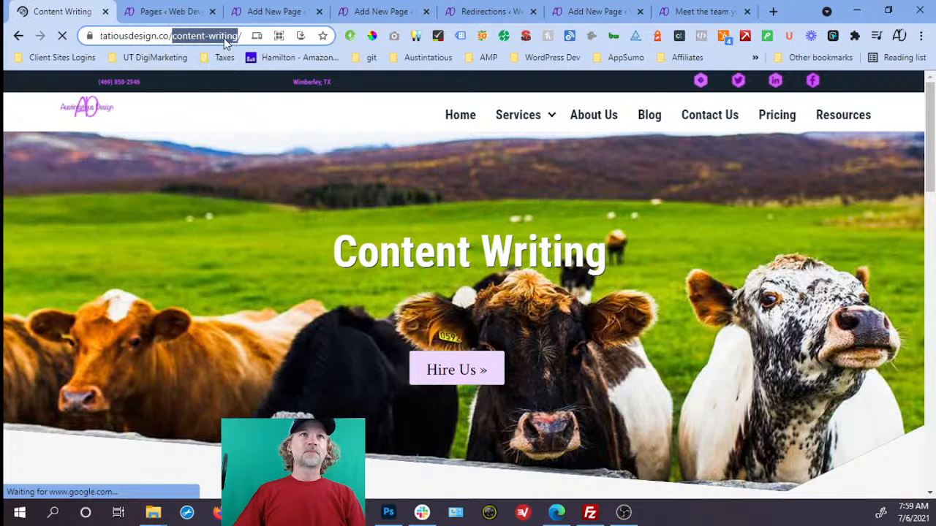
- Start another new austintude.com page in a separate tab and set its URL slug to content-writing
{"action": "left_click", "coordinate": [269, 16]}
{"action": "left_click", "coordinate": [173, 15]}
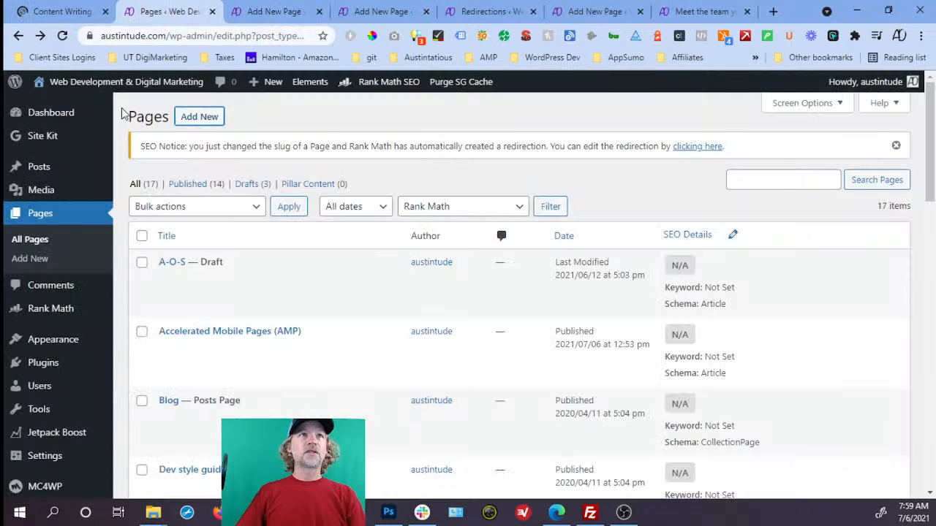
{"action": "right_click", "coordinate": [195, 119]}
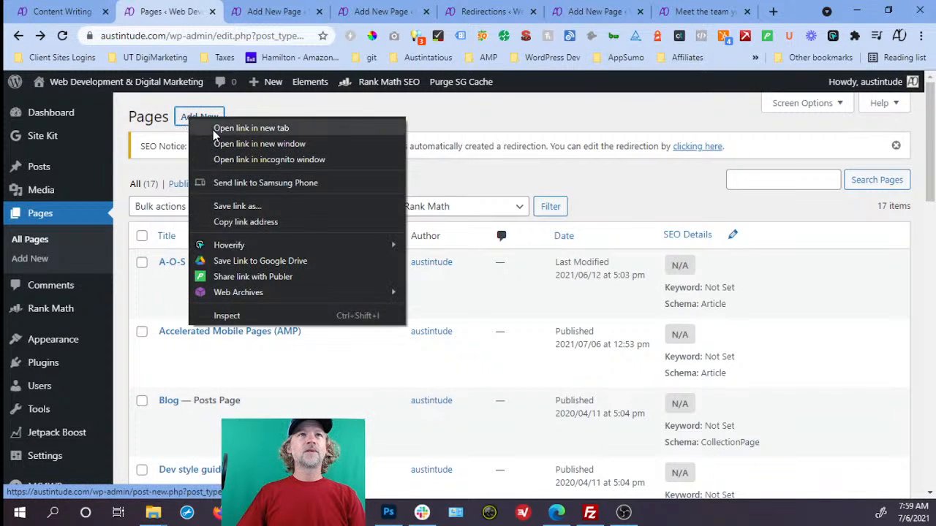
{"action": "left_click", "coordinate": [220, 129]}
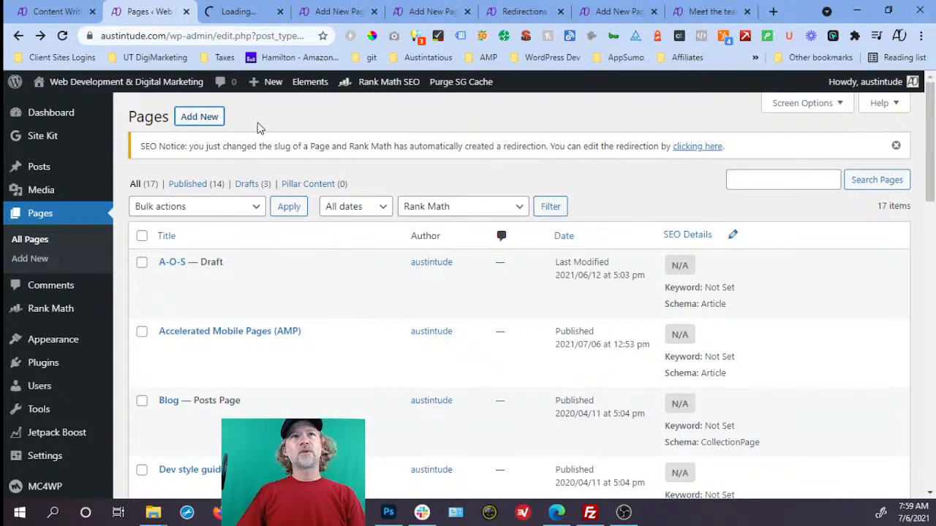
{"action": "left_click", "coordinate": [230, 16]}
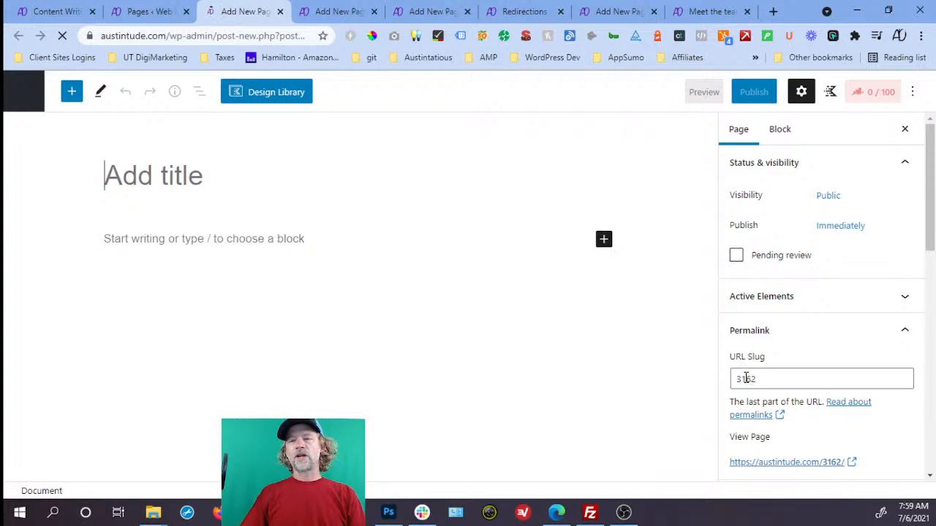
{"action": "double_click", "coordinate": [745, 378]}
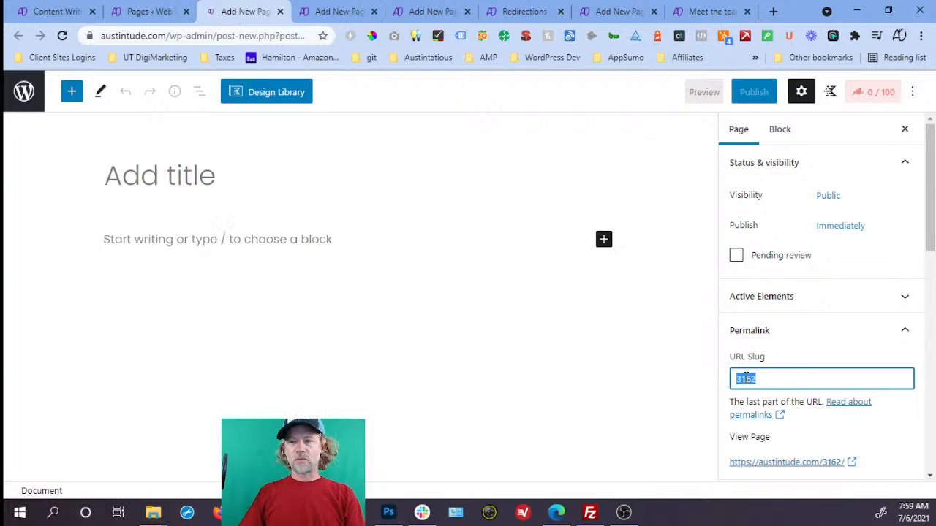
{"action": "key", "text": "ctrl+v"}
- Title the new page "Content Writing" and publish it
{"action": "left_click", "coordinate": [314, 179]}
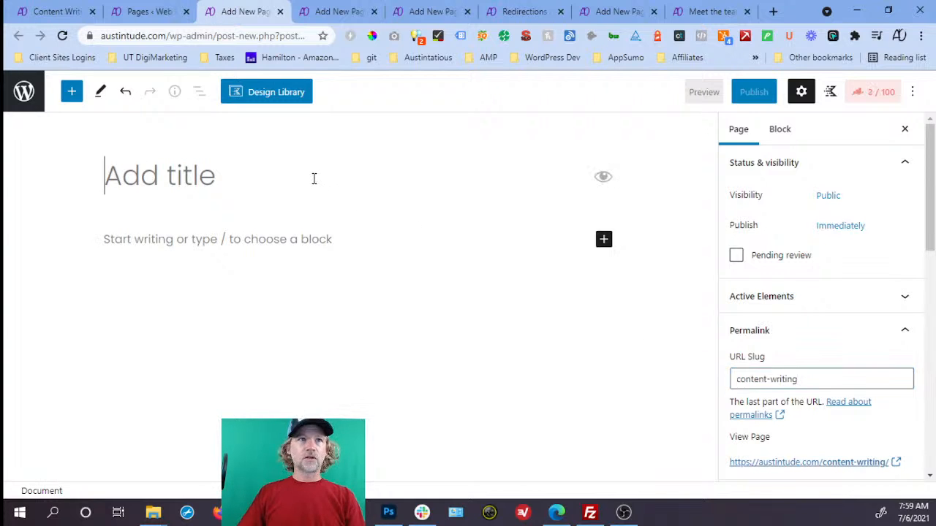
{"action": "type", "text": "Content Writing"}
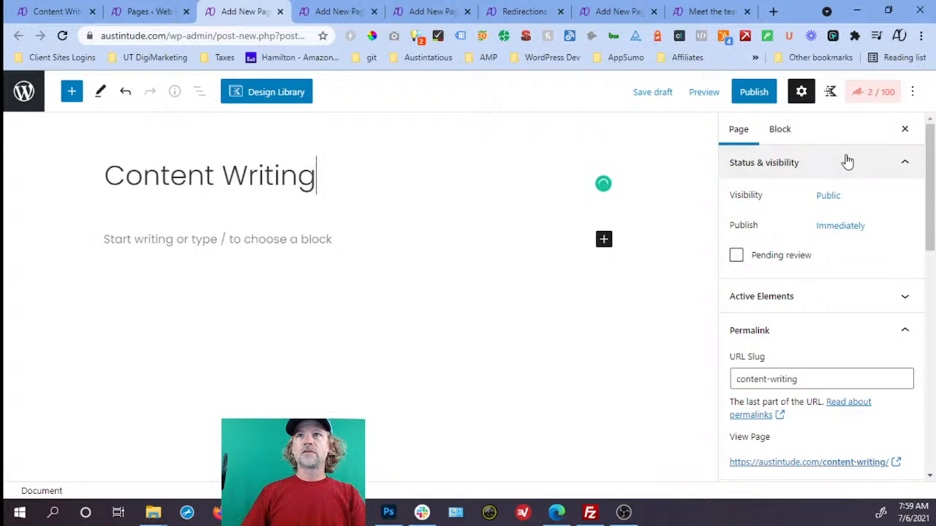
{"action": "left_click", "coordinate": [753, 92]}
{"action": "left_click", "coordinate": [773, 92]}
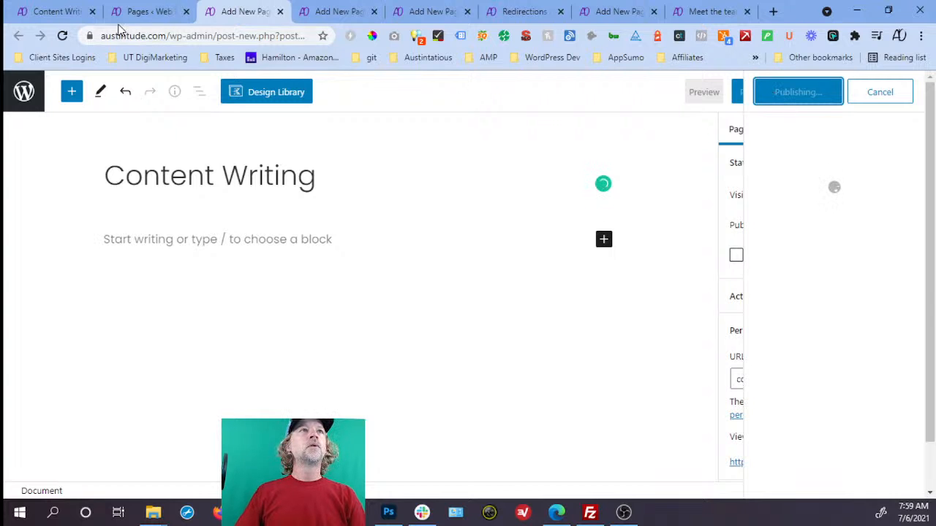
- Open the old site's Google AdWords, Bing Ads & Facebook Ads page and copy its slug google-adwords-bing-ads-facebook-ads
{"action": "left_click", "coordinate": [63, 15]}
{"action": "mouse_move", "coordinate": [500, 126]}
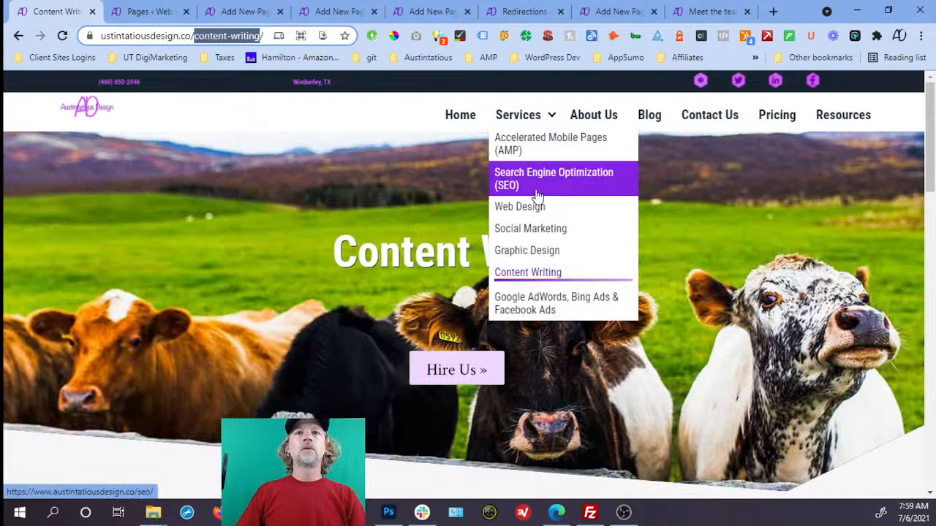
{"action": "left_click", "coordinate": [530, 300]}
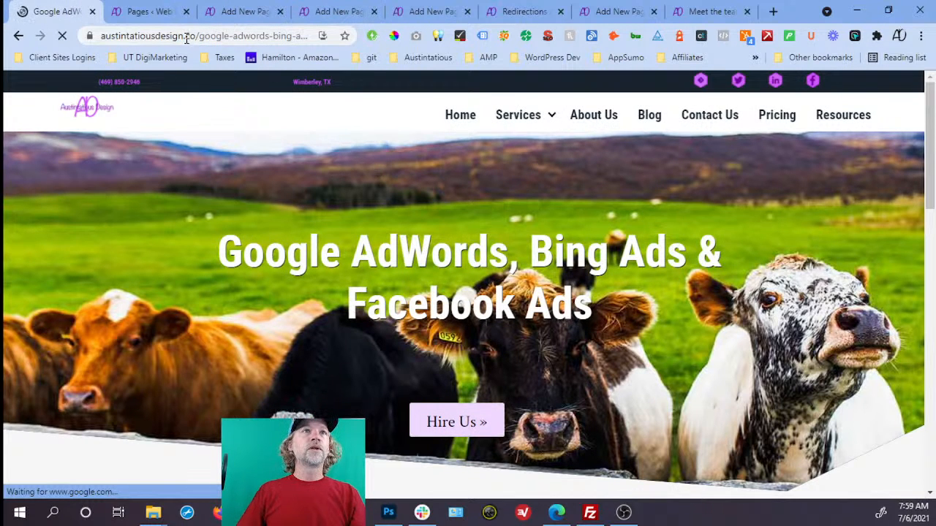
{"action": "left_click_drag", "start_coordinate": [199, 38], "coordinate": [261, 35]}
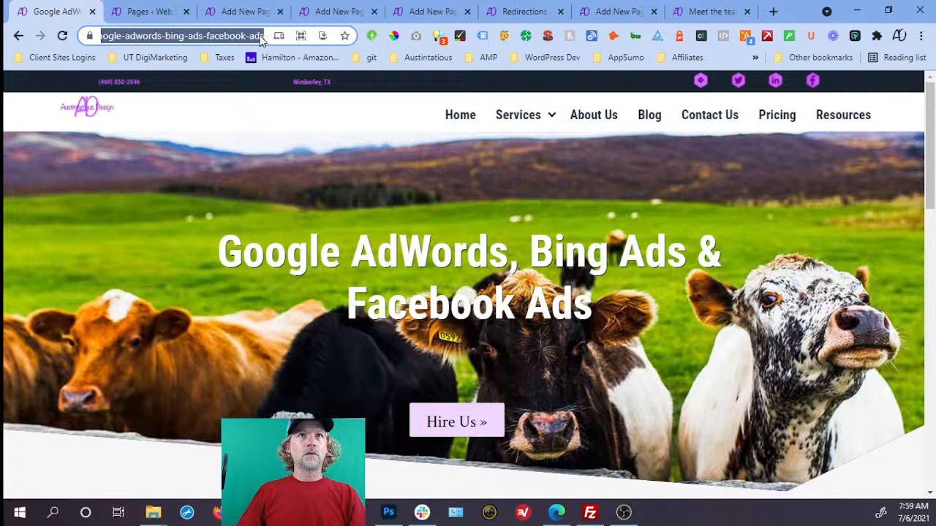
- Start a new Rank Math redirection with the source URL google-adwords-bing-ads-facebook-ads and End With matching
{"action": "left_click", "coordinate": [521, 12]}
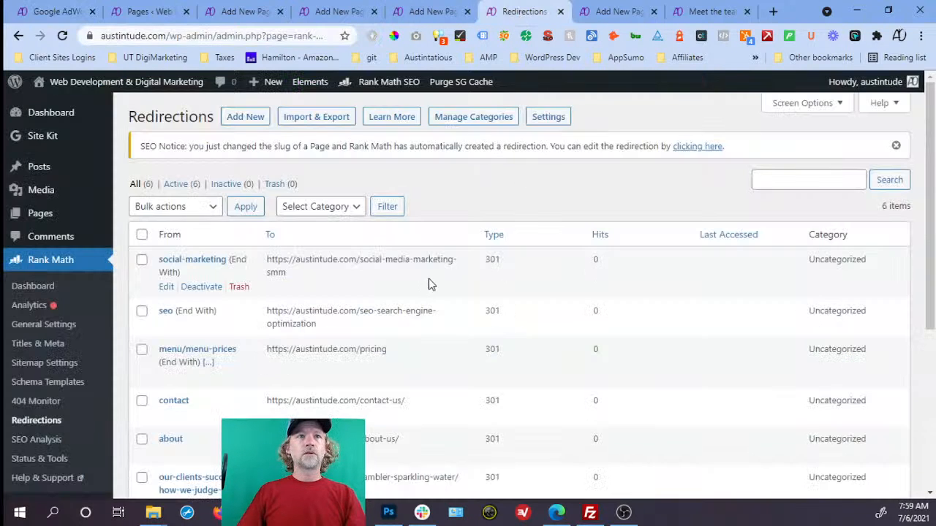
{"action": "left_click", "coordinate": [247, 117]}
{"action": "scroll", "coordinate": [319, 188], "scroll_direction": "down", "scroll_amount": 1}
{"action": "left_click", "coordinate": [324, 180]}
{"action": "key", "text": "ctrl+v"}
{"action": "left_click", "coordinate": [488, 176]}
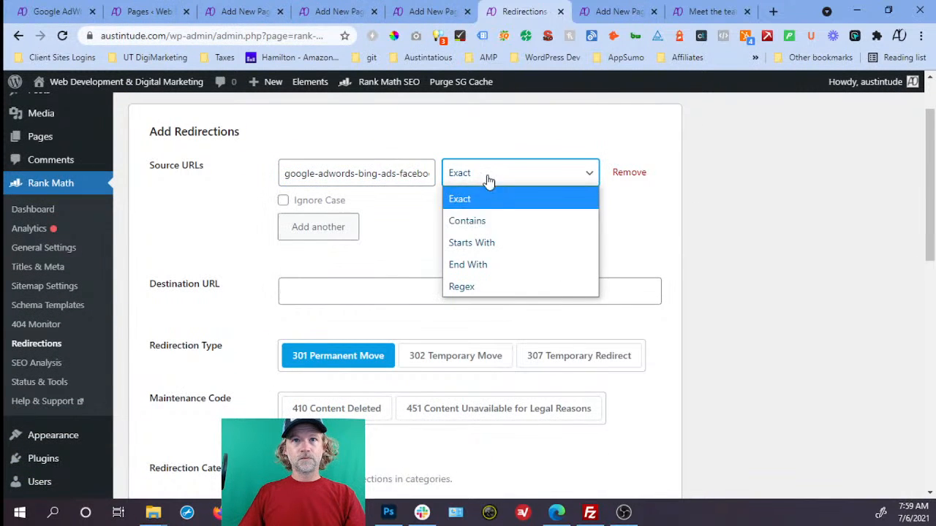
{"action": "left_click", "coordinate": [494, 268]}
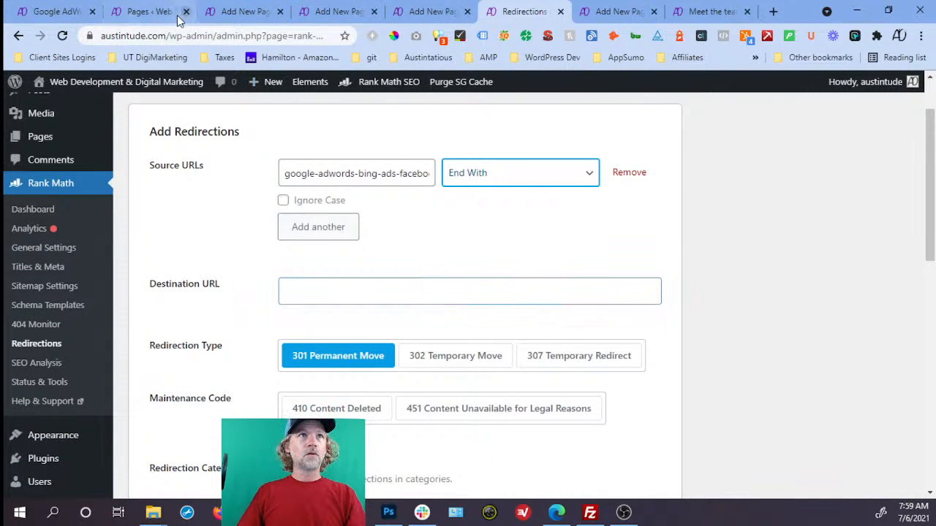
- Start a new page in a separate tab and title it "Search Engine Marketing (SEM)"
{"action": "left_click", "coordinate": [174, 18]}
{"action": "right_click", "coordinate": [200, 117]}
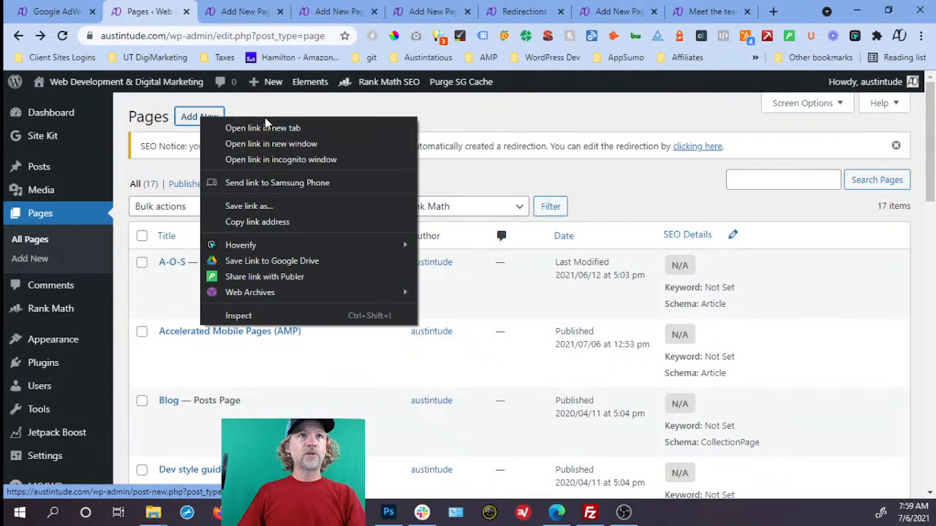
{"action": "left_click", "coordinate": [267, 127]}
{"action": "mouse_move", "coordinate": [253, 93]}
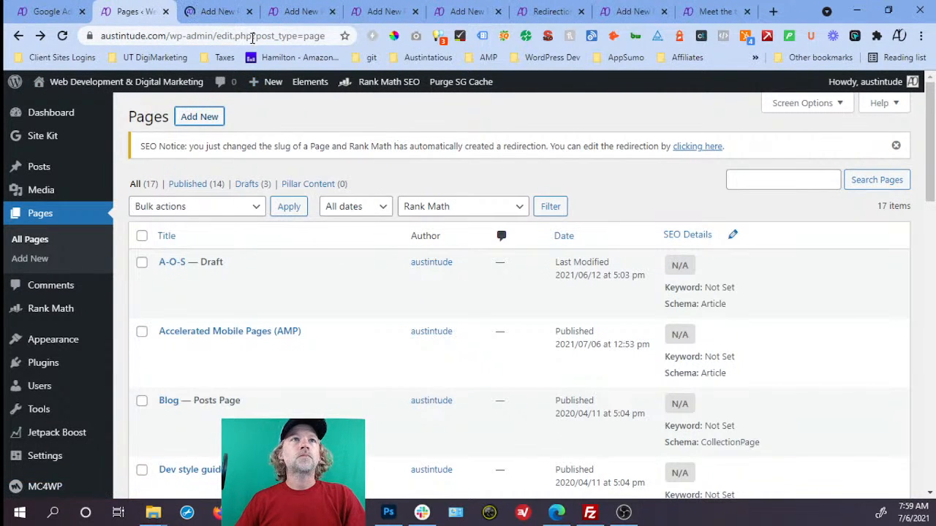
{"action": "left_click", "coordinate": [232, 17]}
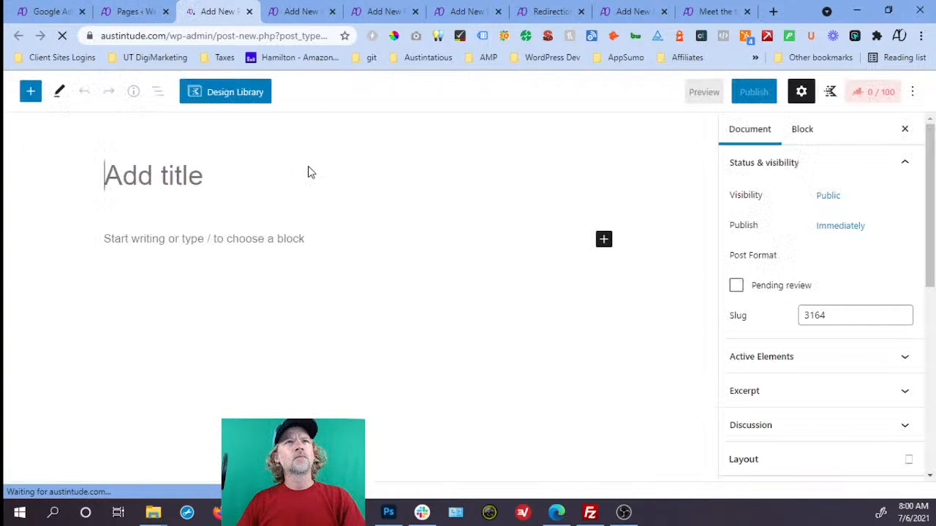
{"action": "type", "text": "SE"}
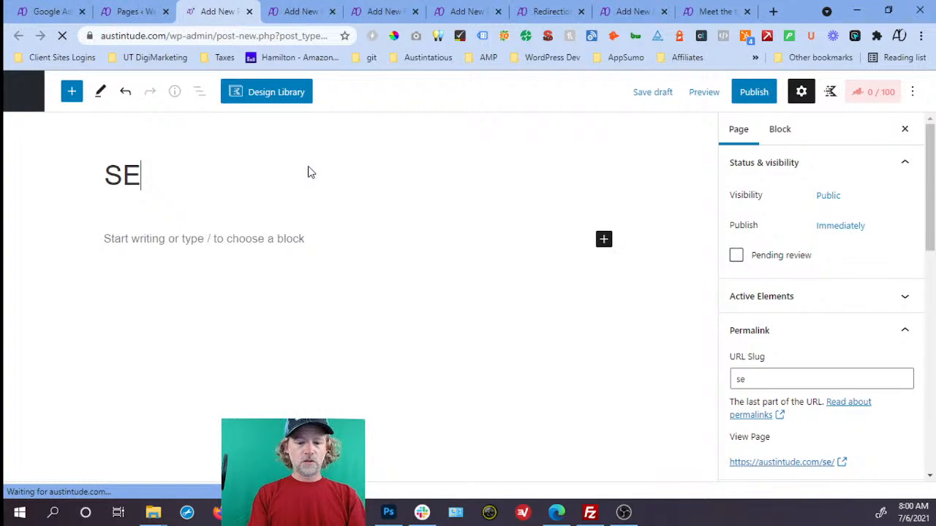
{"action": "key", "text": "BackSpace"}
{"action": "type", "text": "earch Engine MArketing"}
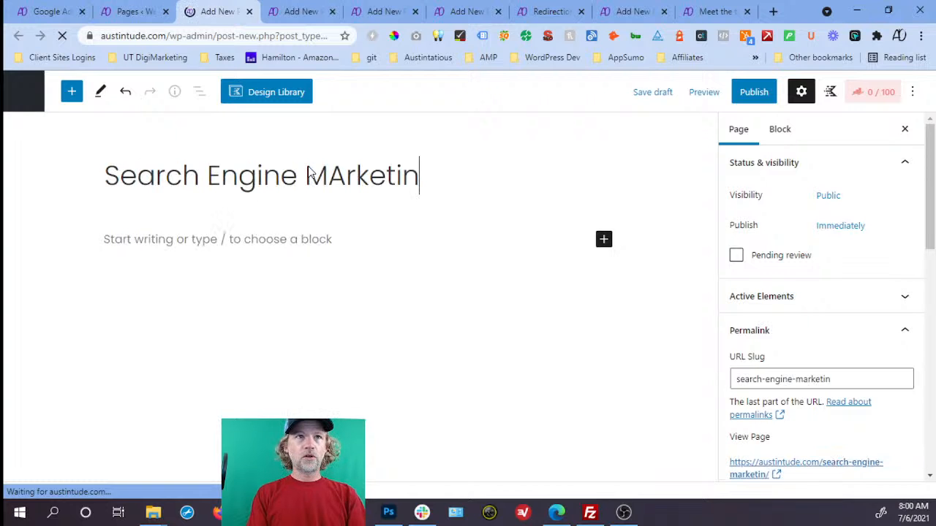
{"action": "key", "text": "BackSpace"}
{"action": "key", "text": "BackSpace"}
{"action": "key", "text": "BackSpace"}
{"action": "key", "text": "BackSpace"}
{"action": "key", "text": "BackSpace"}
{"action": "key", "text": "BackSpace"}
{"action": "key", "text": "BackSpace"}
{"action": "key", "text": "BackSpace"}
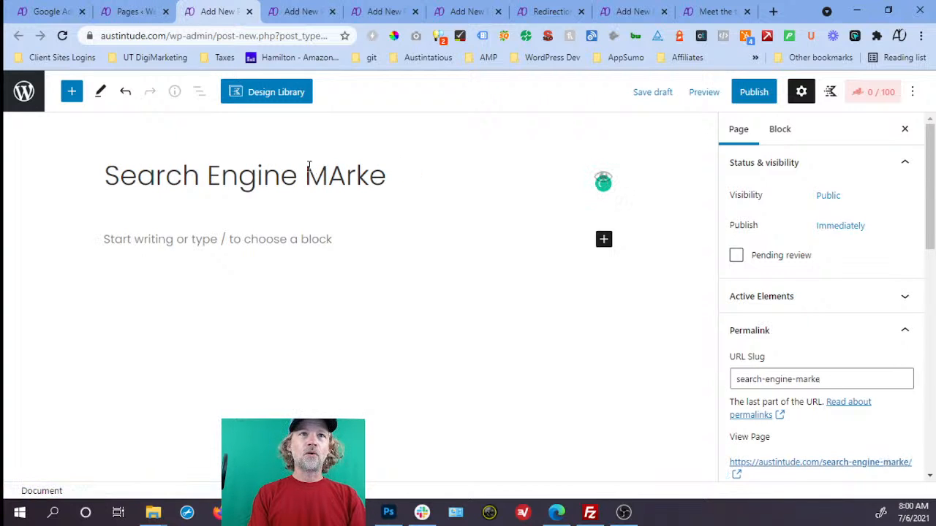
{"action": "type", "text": "a"}
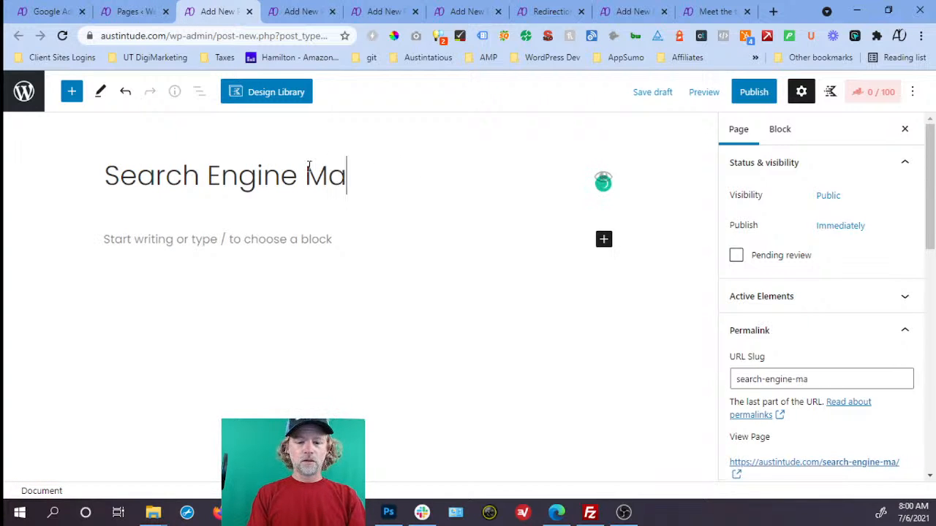
{"action": "type", "text": "rketing (SEM)"}
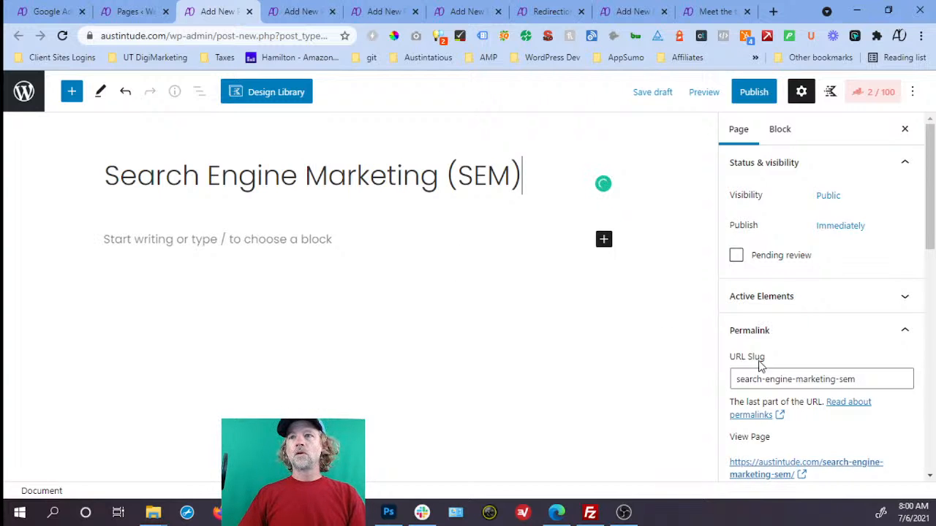
- Publish the "Search Engine Marketing (SEM)" page and copy its page address
{"action": "left_click", "coordinate": [749, 97]}
{"action": "left_click", "coordinate": [780, 91]}
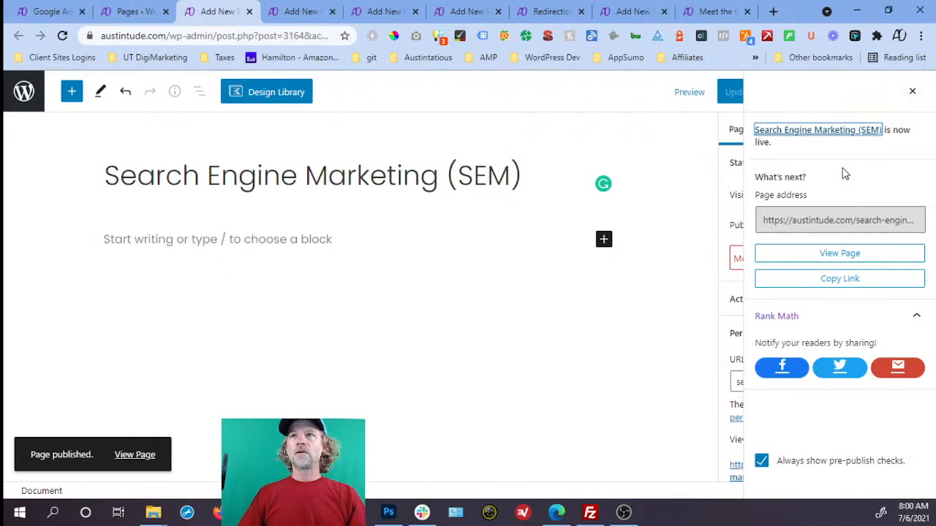
{"action": "left_click", "coordinate": [837, 279]}
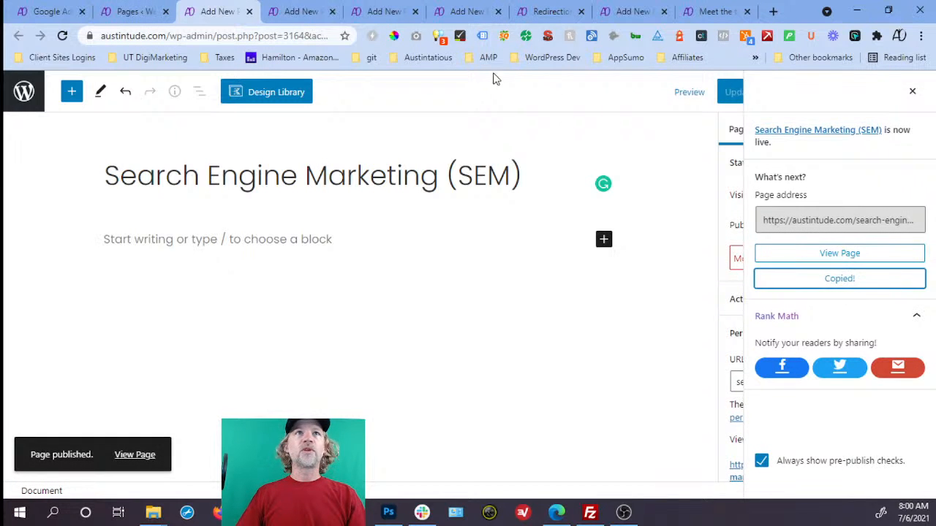
{"action": "left_click", "coordinate": [547, 12]}
{"action": "left_click", "coordinate": [515, 285]}
{"action": "key", "text": "ctrl+v"}
{"action": "scroll", "coordinate": [745, 329], "scroll_direction": "down", "scroll_amount": 2}
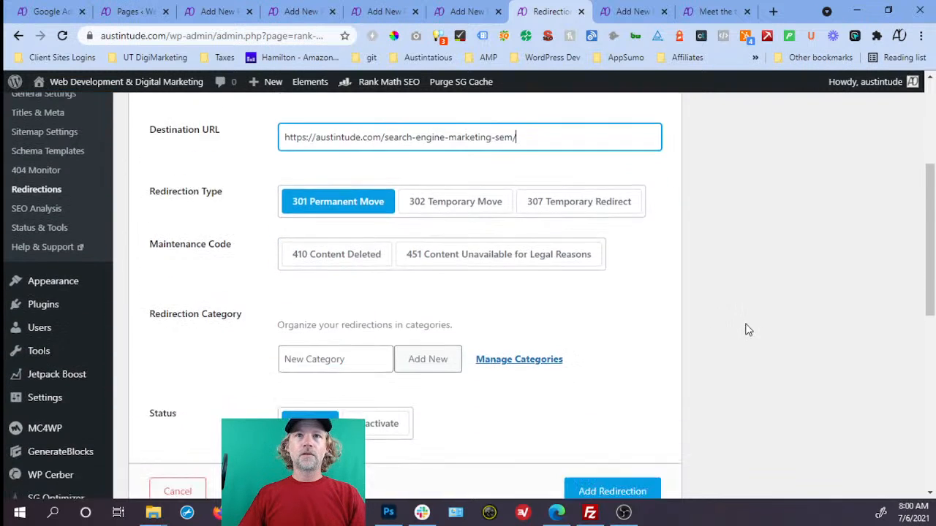
{"action": "scroll", "coordinate": [746, 329], "scroll_direction": "down", "scroll_amount": 2}
{"action": "left_click", "coordinate": [631, 360]}
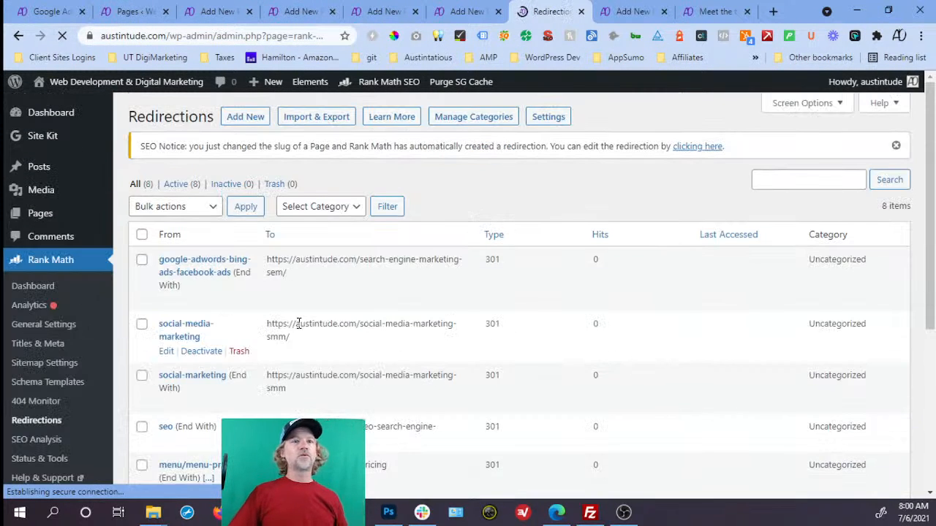
{"action": "scroll", "coordinate": [297, 329], "scroll_direction": "down", "scroll_amount": 3}
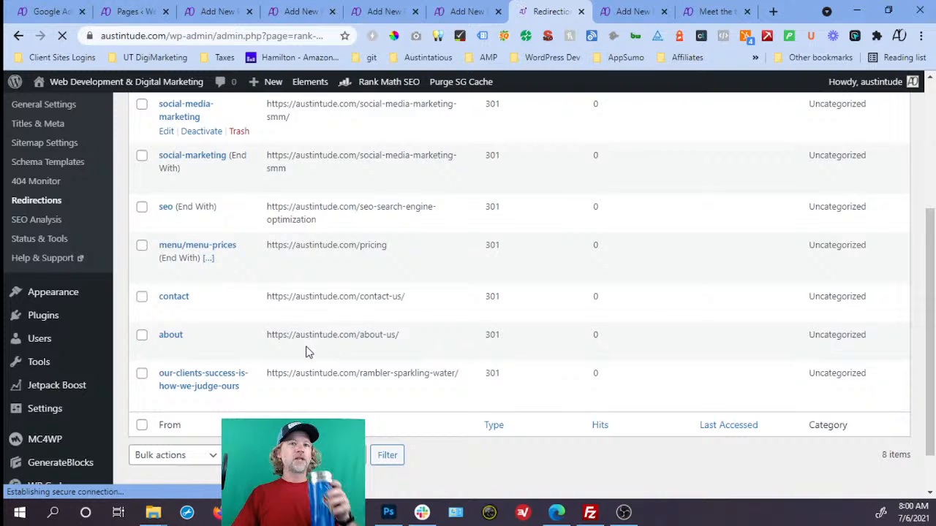
{"action": "scroll", "coordinate": [305, 352], "scroll_direction": "up", "scroll_amount": 2}
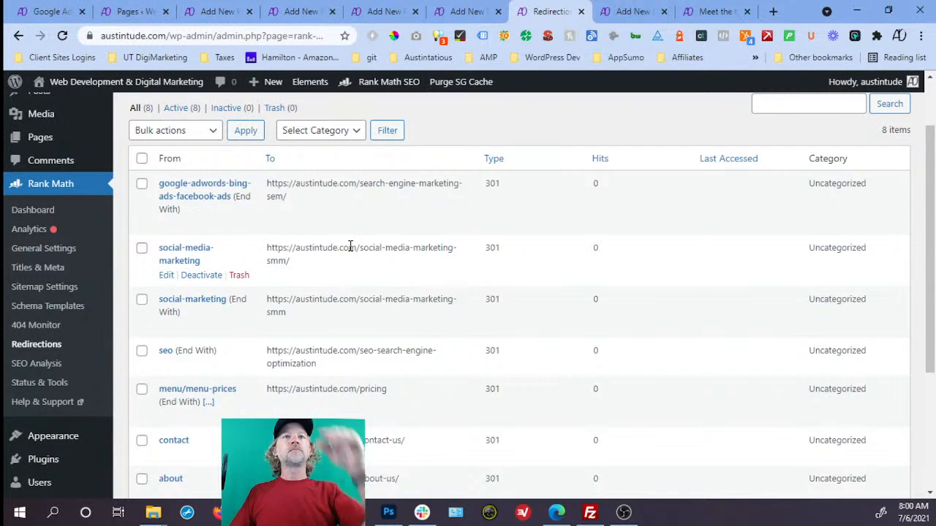
- Open the menu editor and add the SEM, Content Writing, Graphic Design, SMM, Web Design, SEO and AMP pages to Main Menu
{"action": "mouse_move", "coordinate": [73, 441]}
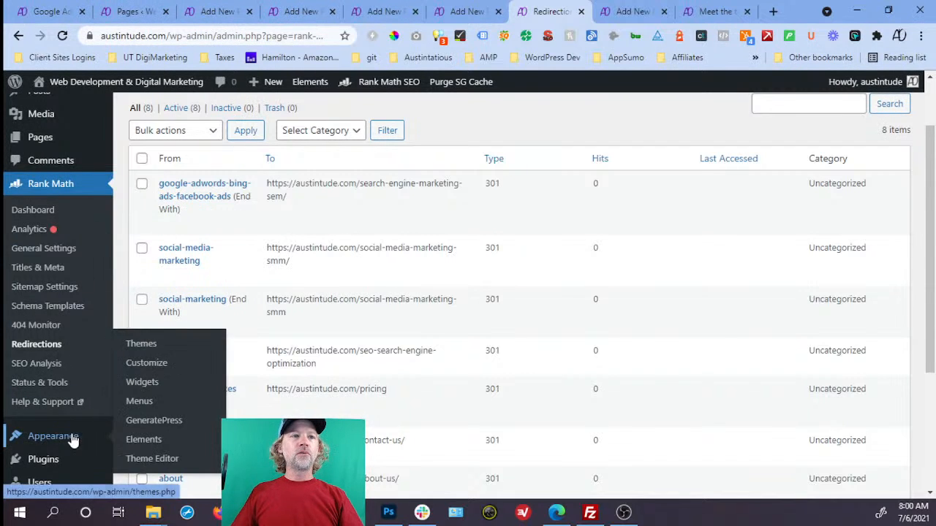
{"action": "left_click", "coordinate": [139, 402]}
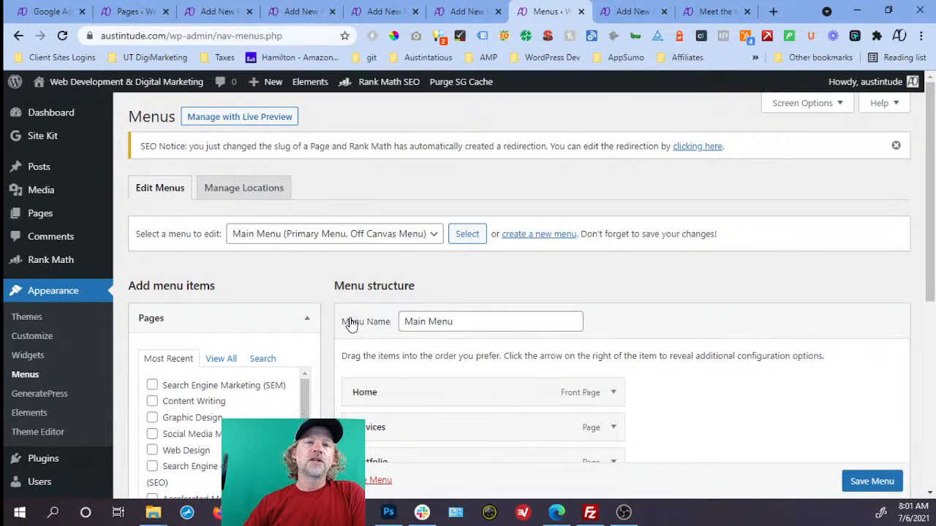
{"action": "scroll", "coordinate": [337, 286], "scroll_direction": "down", "scroll_amount": 2}
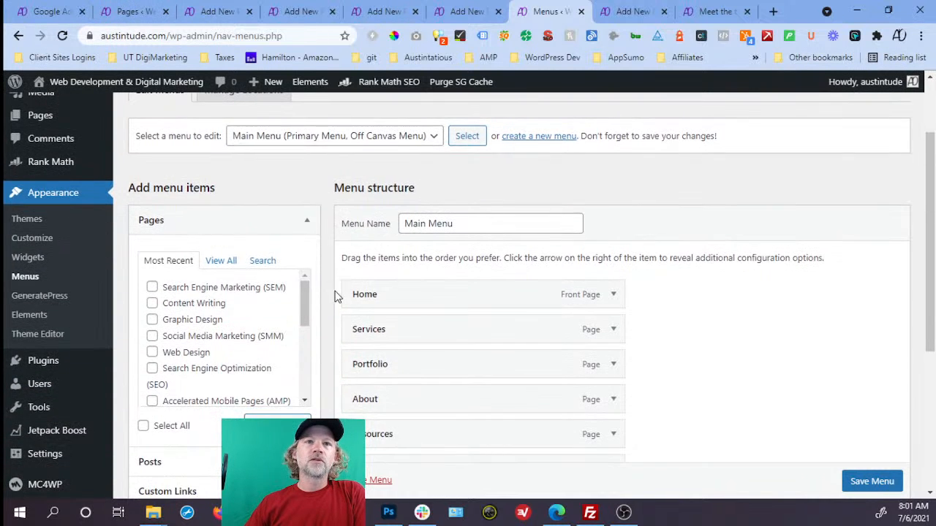
{"action": "scroll", "coordinate": [338, 291], "scroll_direction": "down", "scroll_amount": 2}
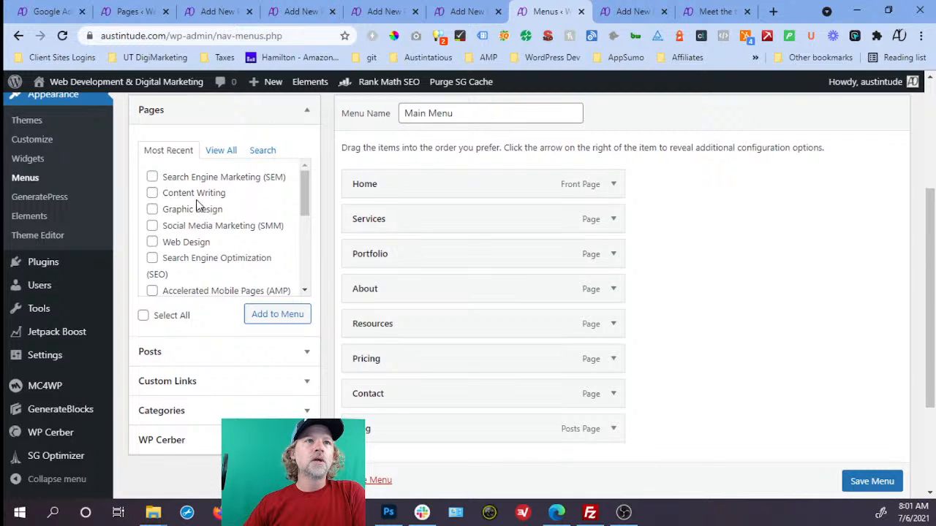
{"action": "left_click", "coordinate": [152, 177]}
{"action": "left_click", "coordinate": [152, 193]}
{"action": "left_click", "coordinate": [152, 209]}
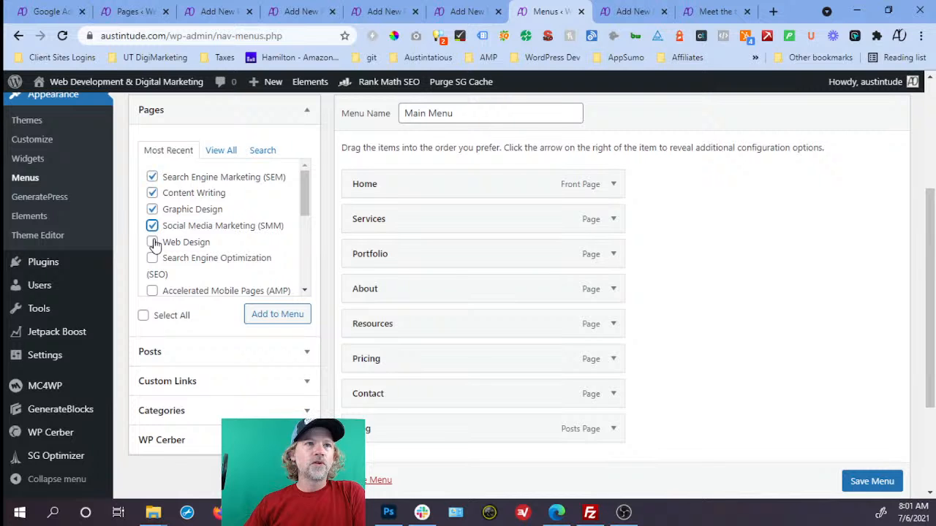
{"action": "left_click", "coordinate": [152, 242]}
{"action": "left_click", "coordinate": [152, 258]}
{"action": "left_click", "coordinate": [152, 291]}
{"action": "left_click", "coordinate": [285, 321]}
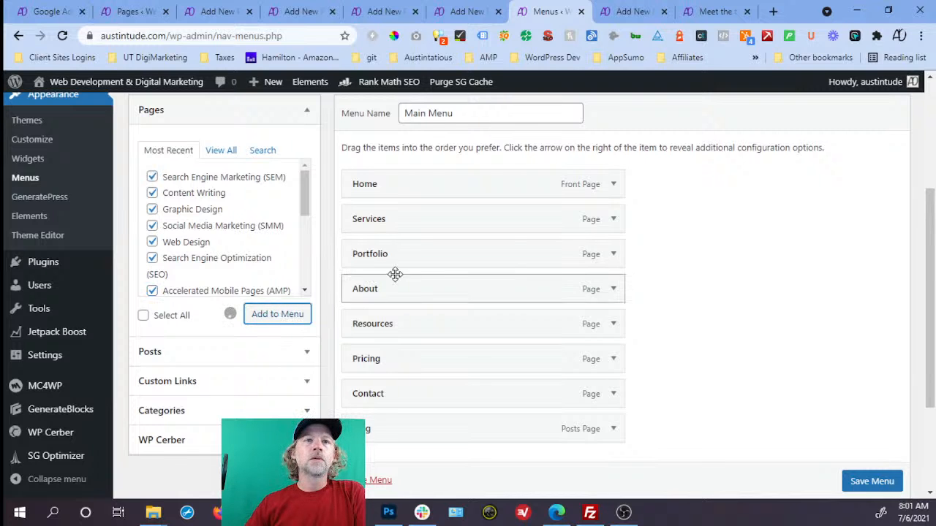
- Nest Search Engine Marketing (SEM), Social Media Marketing (SMM), Content Writing and Graphic Design as sub items under Services in that order
{"action": "scroll", "coordinate": [454, 276], "scroll_direction": "down", "scroll_amount": 2}
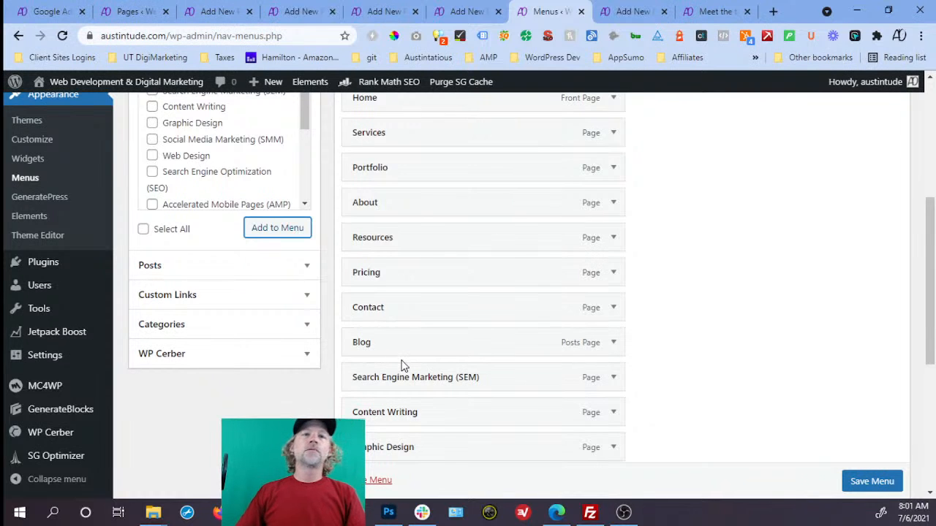
{"action": "scroll", "coordinate": [399, 362], "scroll_direction": "down", "scroll_amount": 1}
{"action": "left_click_drag", "start_coordinate": [395, 361], "coordinate": [402, 142]}
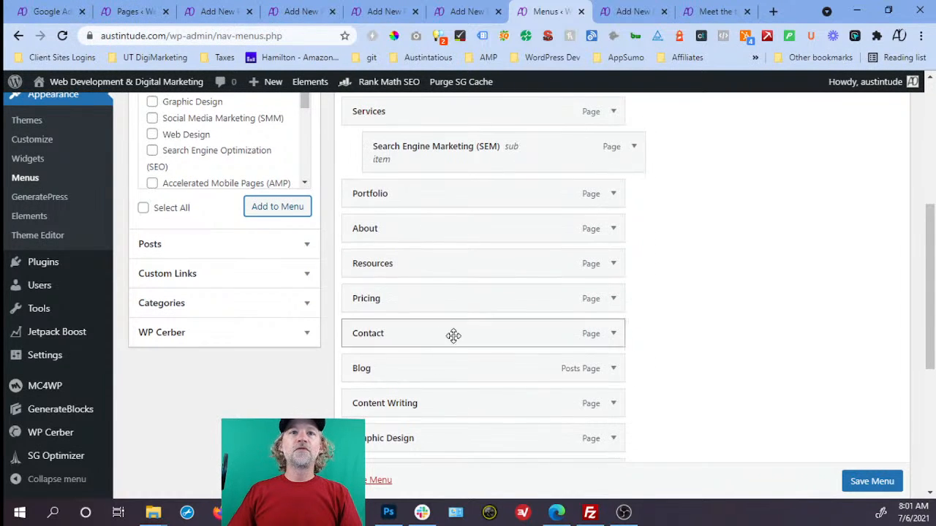
{"action": "left_click_drag", "start_coordinate": [397, 398], "coordinate": [419, 187]}
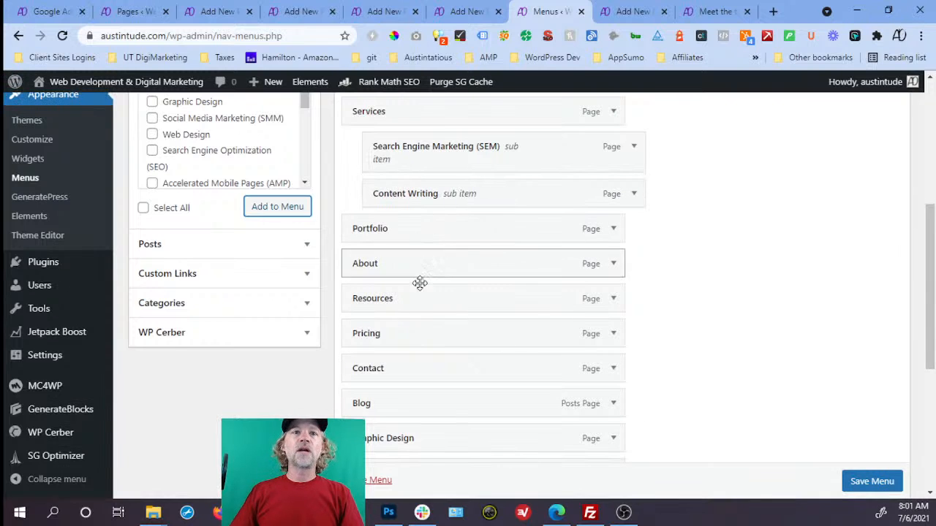
{"action": "scroll", "coordinate": [442, 364], "scroll_direction": "down", "scroll_amount": 2}
{"action": "left_click_drag", "start_coordinate": [432, 378], "coordinate": [453, 169]}
{"action": "left_click_drag", "start_coordinate": [451, 416], "coordinate": [473, 133]}
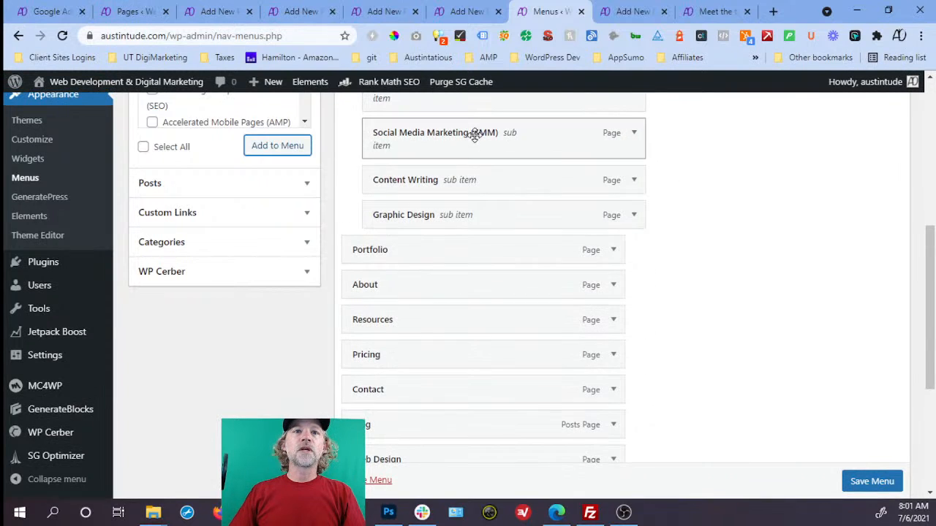
- Nest Web Design, Search Engine Optimization (SEO) and Accelerated Mobile Pages (AMP) under Services, with AMP last, and save the menu
{"action": "left_click_drag", "start_coordinate": [438, 430], "coordinate": [451, 104]}
{"action": "scroll", "coordinate": [426, 191], "scroll_direction": "down", "scroll_amount": 3}
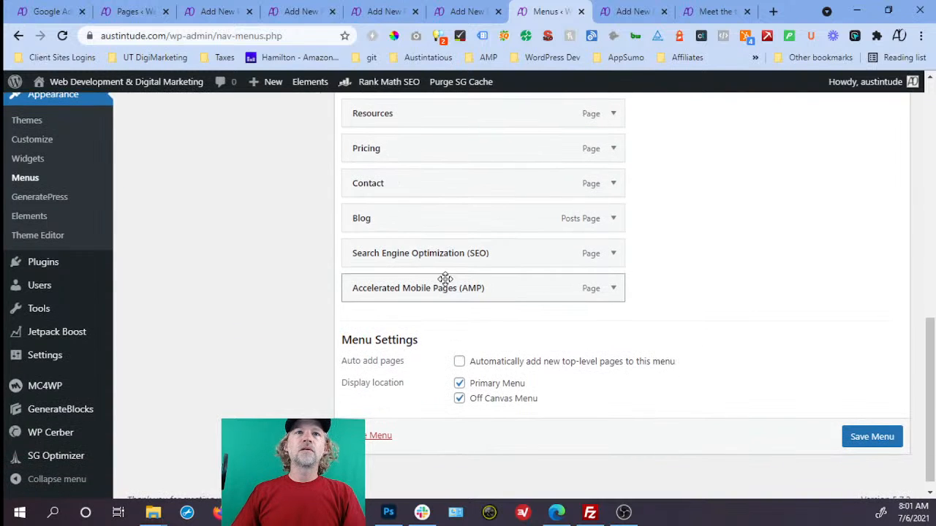
{"action": "left_click_drag", "start_coordinate": [447, 247], "coordinate": [469, 171]}
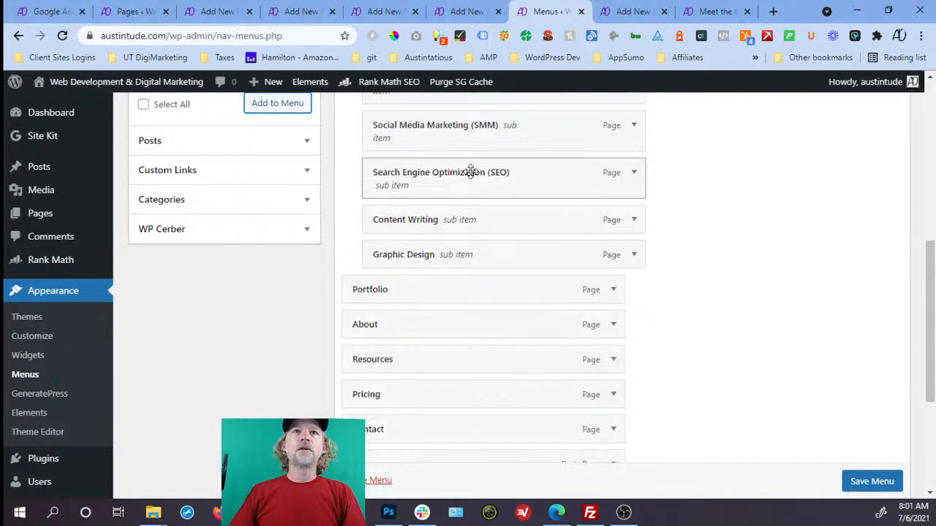
{"action": "scroll", "coordinate": [472, 192], "scroll_direction": "down", "scroll_amount": 3}
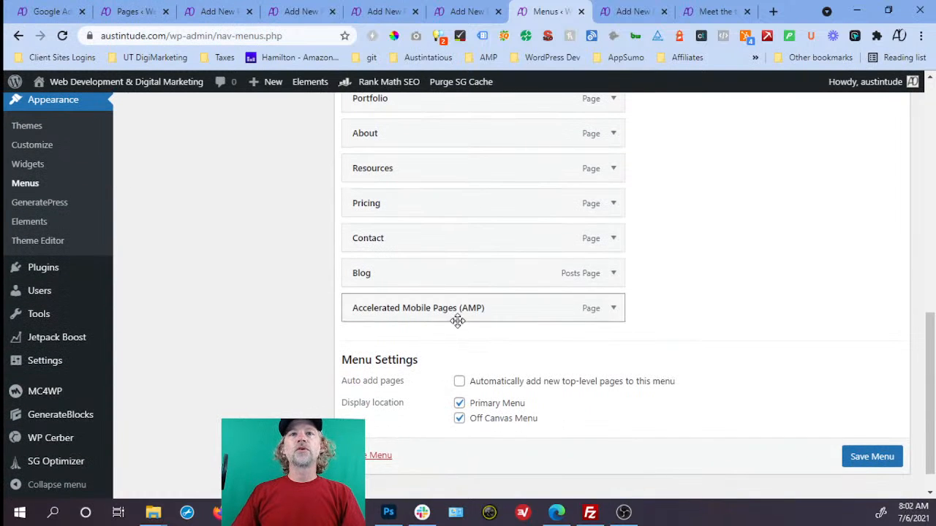
{"action": "left_click_drag", "start_coordinate": [457, 315], "coordinate": [477, 216]}
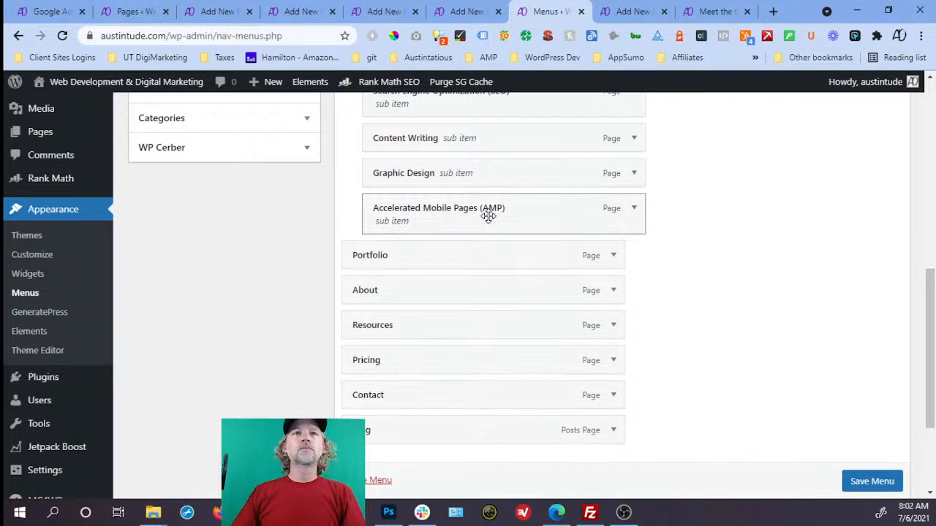
{"action": "mouse_move", "coordinate": [568, 219]}
{"action": "left_mouse_down"}
{"action": "mouse_move", "coordinate": [570, 181]}
{"action": "mouse_move", "coordinate": [576, 223]}
{"action": "left_mouse_up"}
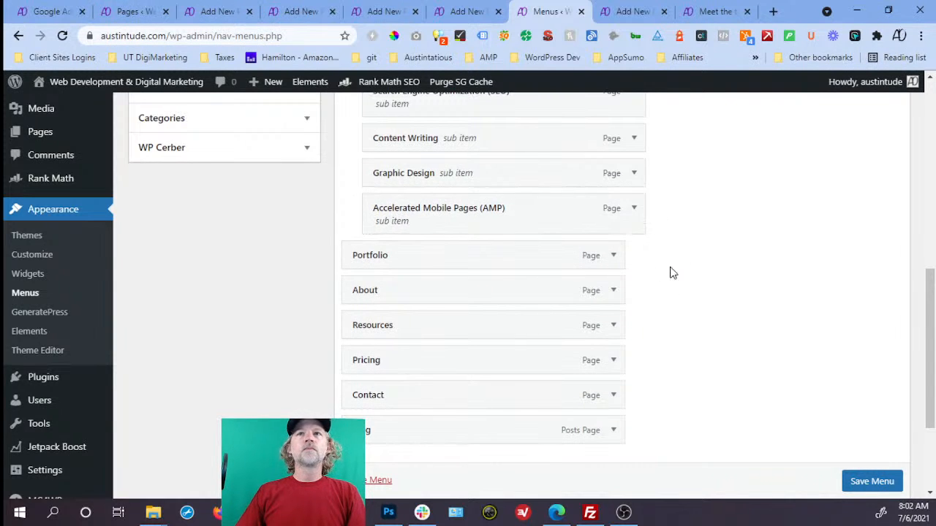
{"action": "left_click", "coordinate": [867, 483]}
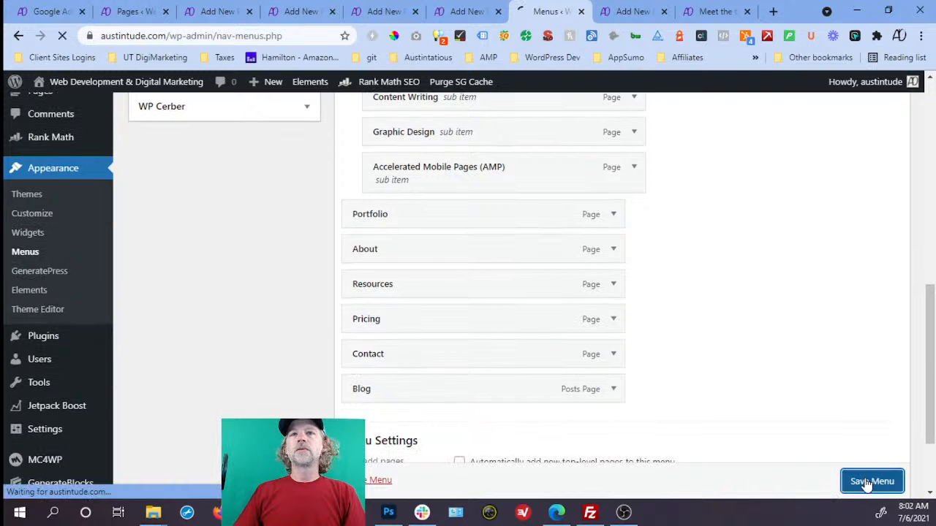
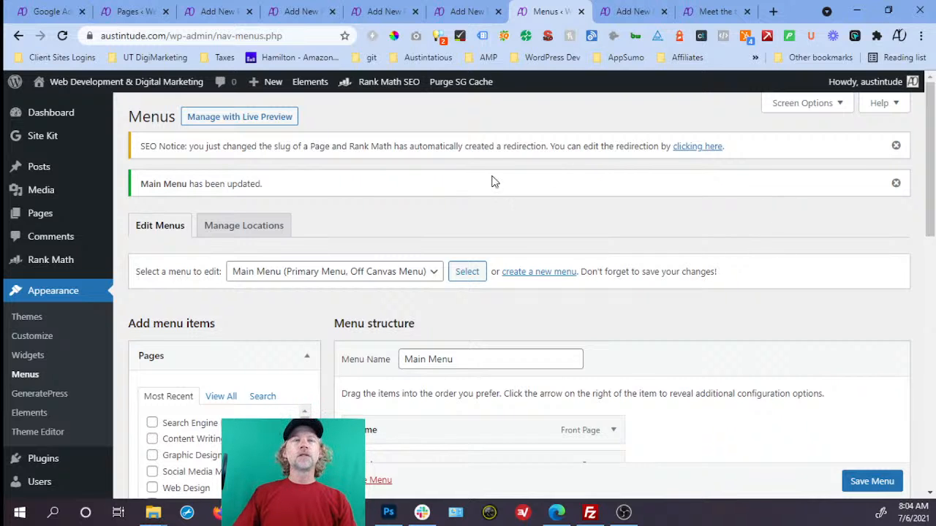
- Go to the old site's login page at austintatiousdesign.co/wp-login.php and log in to its WordPress dashboard with the saved credentials
{"action": "left_click", "coordinate": [53, 12]}
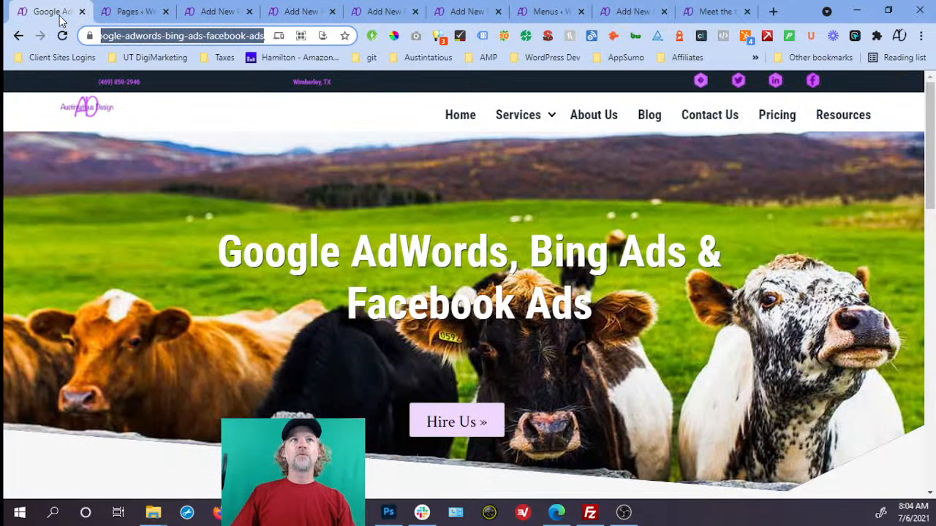
{"action": "key", "text": "Return"}
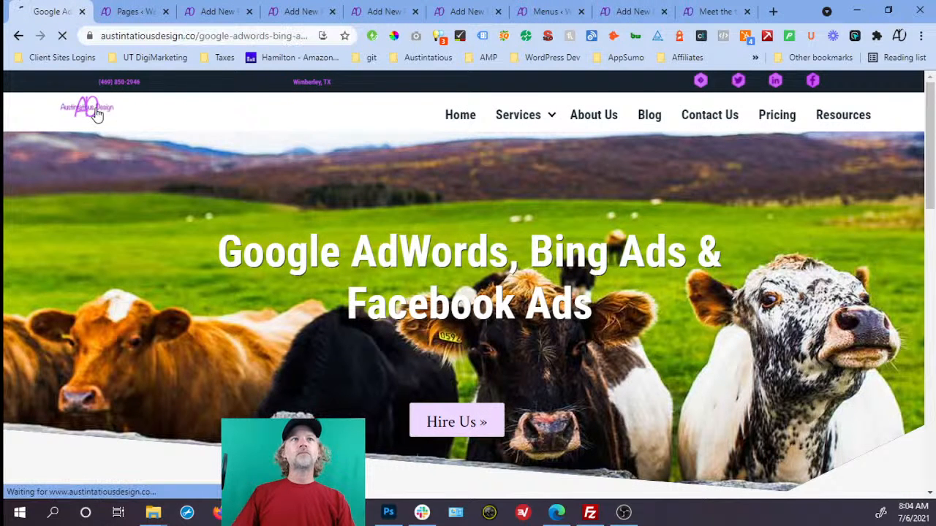
{"action": "left_click", "coordinate": [202, 39]}
{"action": "left_click", "coordinate": [208, 40]}
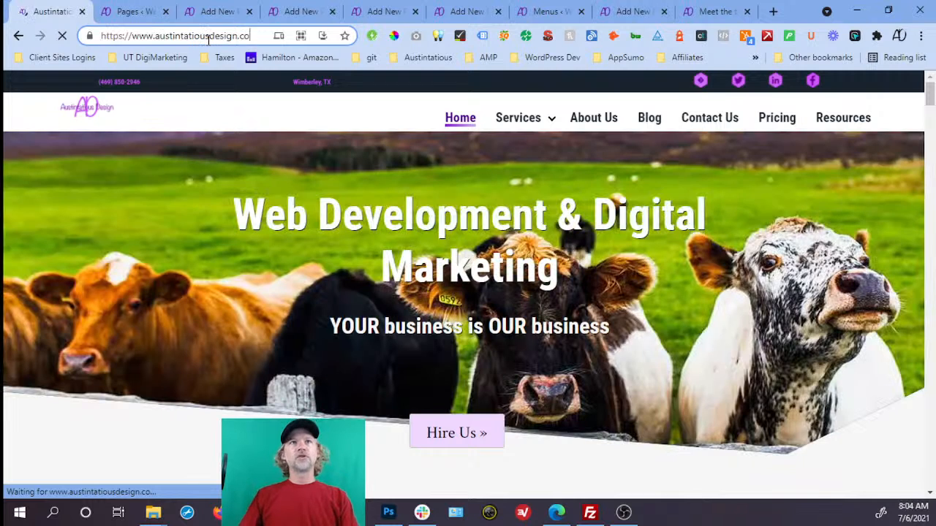
{"action": "type", "text": "/wp"}
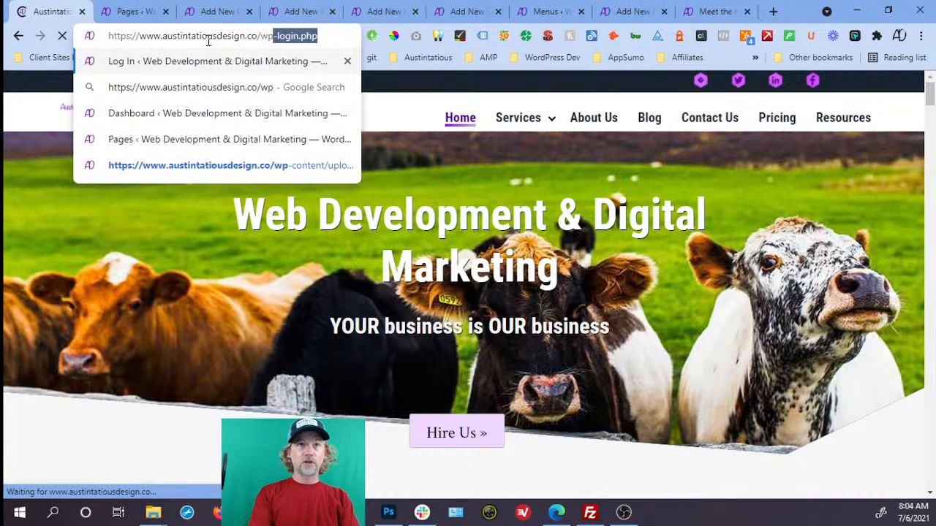
{"action": "key", "text": "Return"}
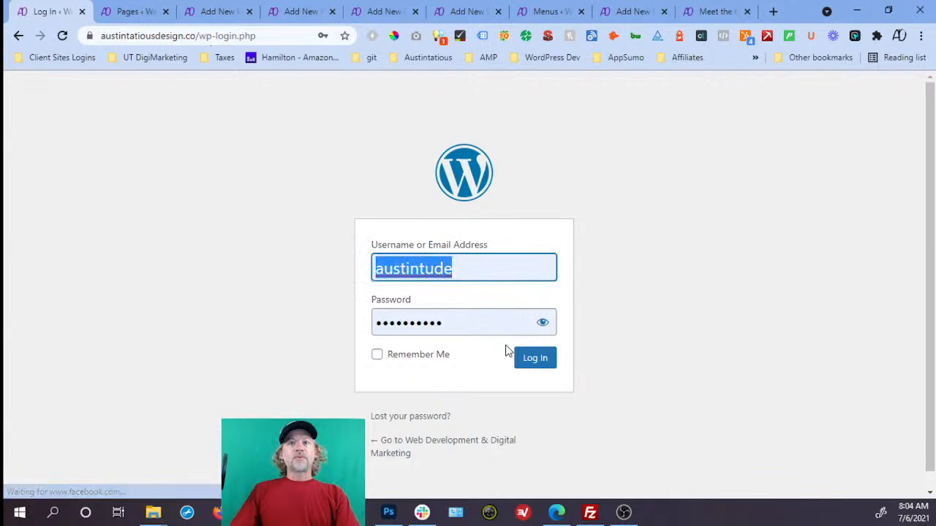
{"action": "left_click", "coordinate": [541, 361]}
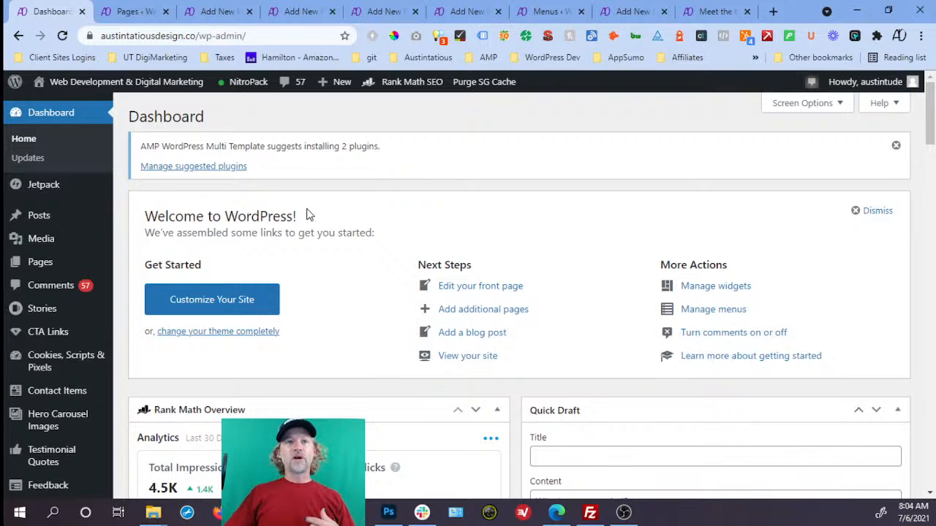
- Look over the old site's dashboard and examine its list of installed plugins
{"action": "scroll", "coordinate": [337, 214], "scroll_direction": "down", "scroll_amount": 1}
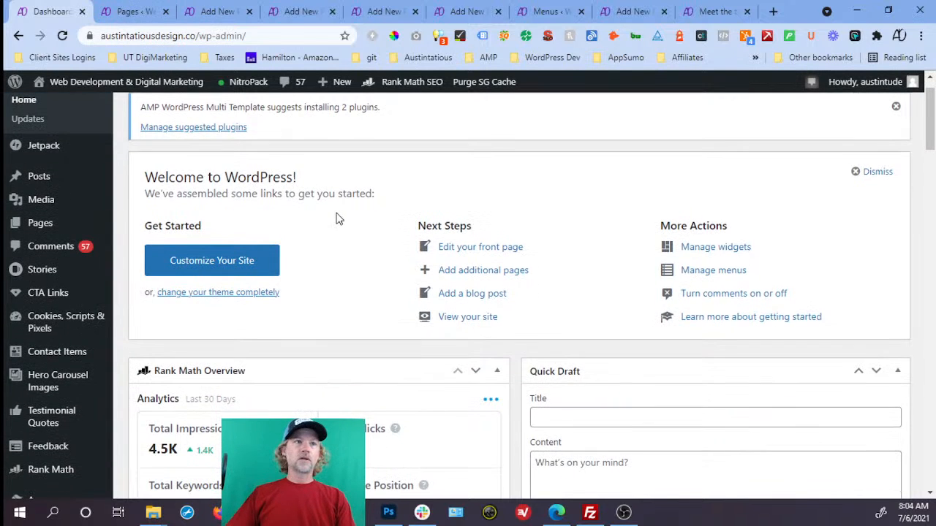
{"action": "scroll", "coordinate": [336, 223], "scroll_direction": "down", "scroll_amount": 1}
{"action": "scroll", "coordinate": [338, 222], "scroll_direction": "down", "scroll_amount": 2}
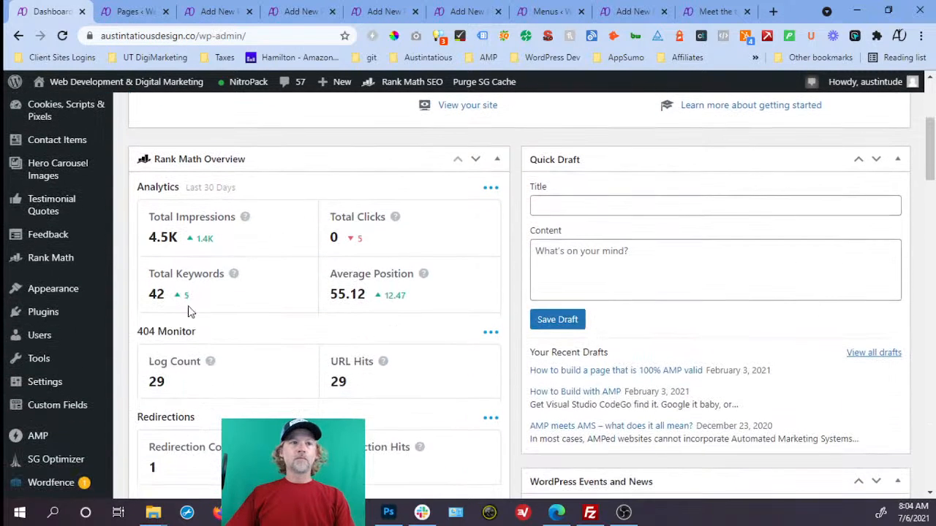
{"action": "left_click", "coordinate": [44, 312]}
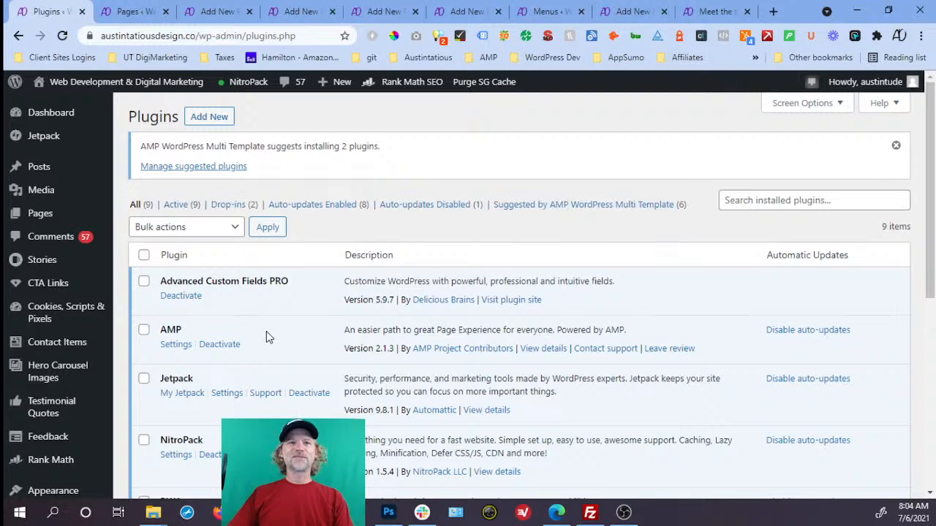
{"action": "scroll", "coordinate": [266, 336], "scroll_direction": "down", "scroll_amount": 3}
{"action": "scroll", "coordinate": [266, 332], "scroll_direction": "down", "scroll_amount": 2}
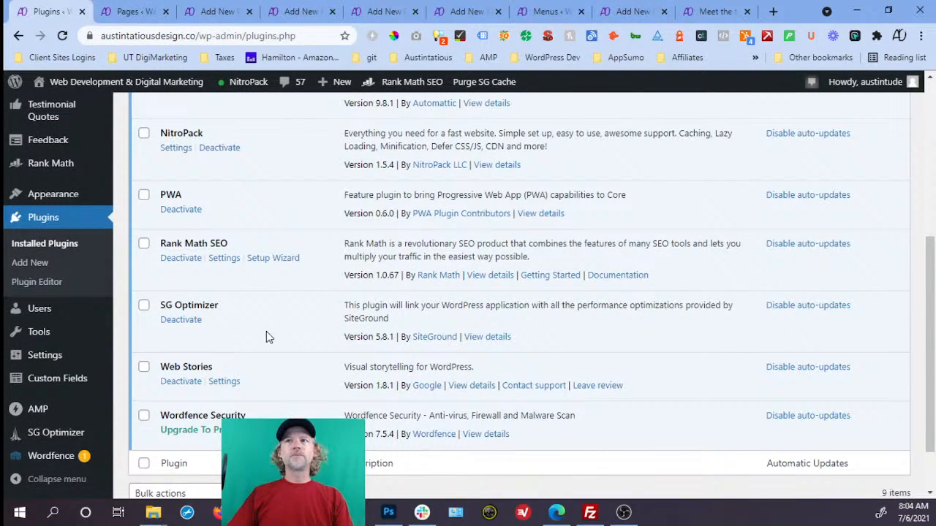
{"action": "scroll", "coordinate": [266, 336], "scroll_direction": "up", "scroll_amount": 5}
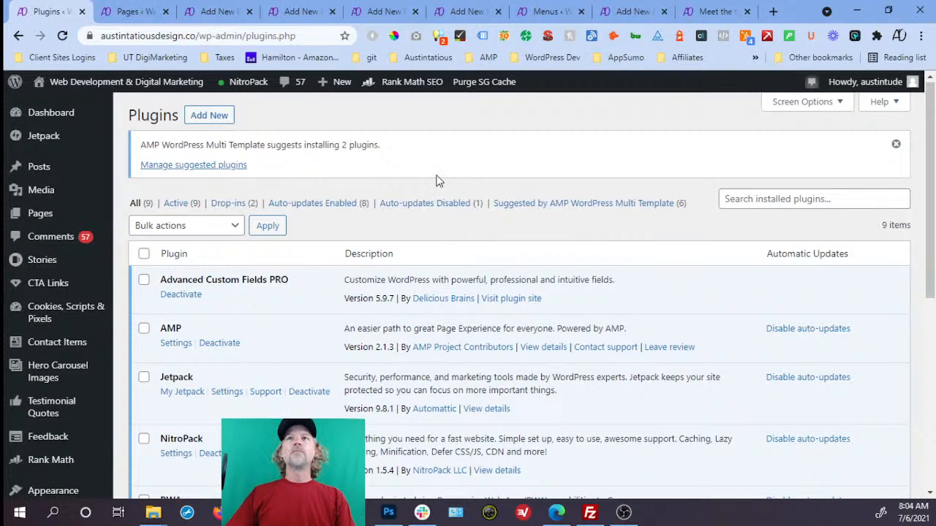
- Open a new incognito window and load the old site's home page at austintatiousdesign.co
{"action": "left_click", "coordinate": [922, 36]}
{"action": "left_click", "coordinate": [876, 84]}
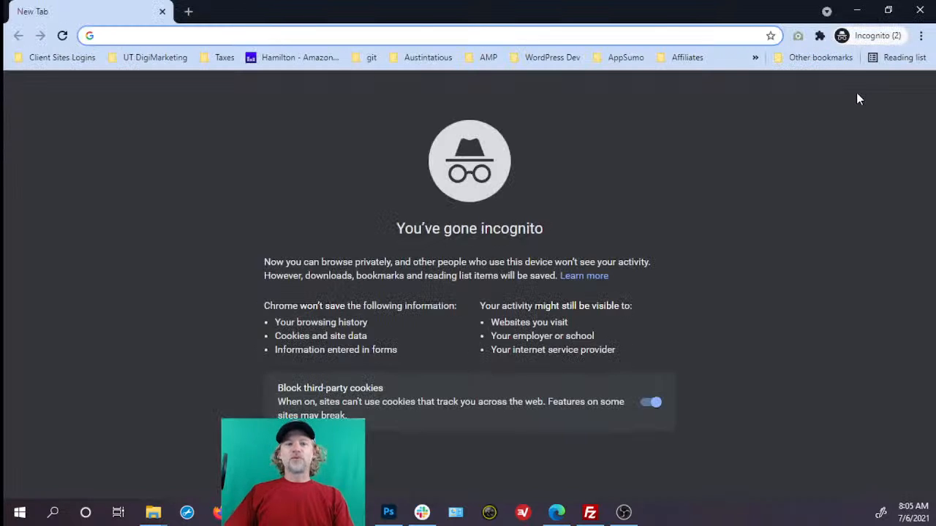
{"action": "type", "text": "austintat"}
{"action": "key", "text": "Right"}
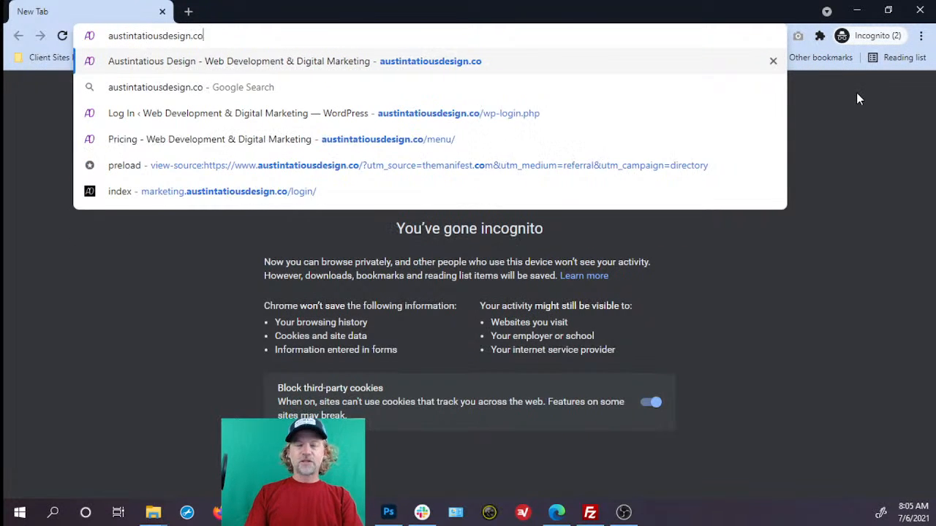
{"action": "key", "text": "Return"}
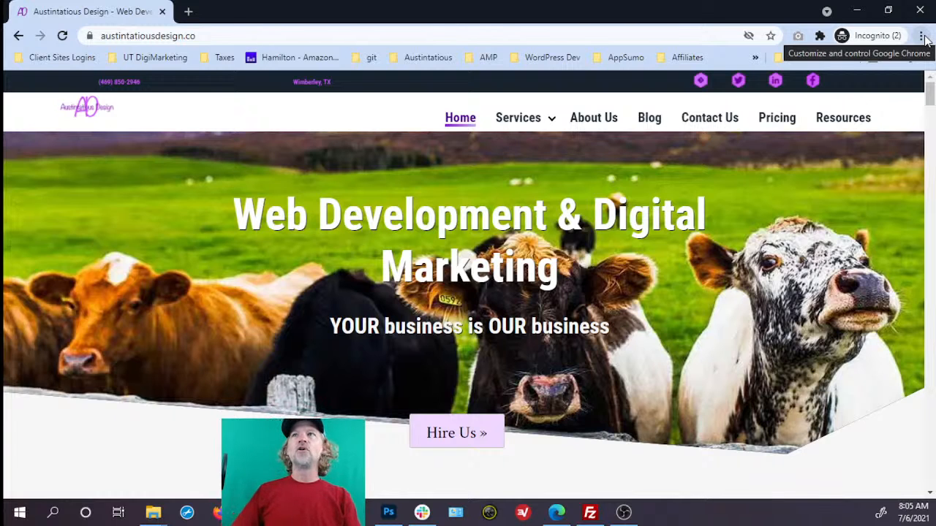
- Inspect the old site's home page and try to generate a mobile Lighthouse report covering Performance, Best practices, Accessibility and SEO
{"action": "right_click", "coordinate": [838, 192]}
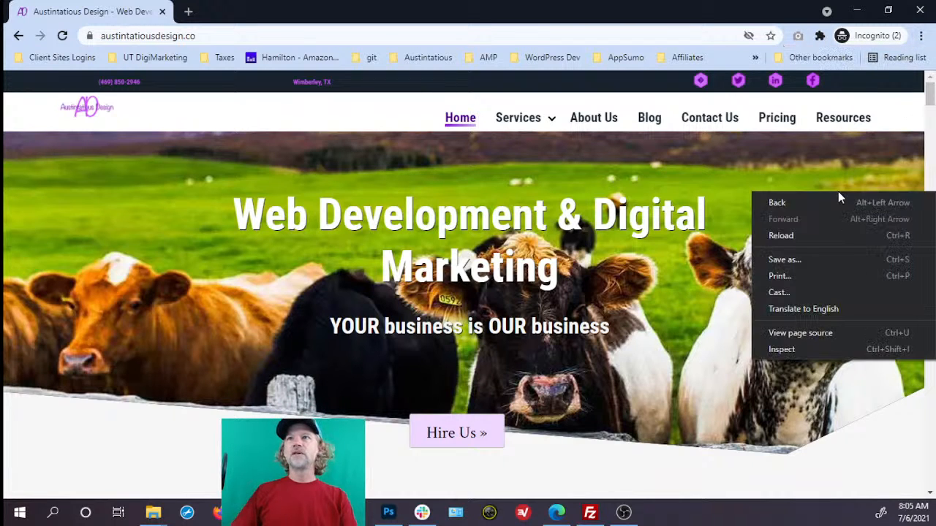
{"action": "left_click", "coordinate": [864, 348]}
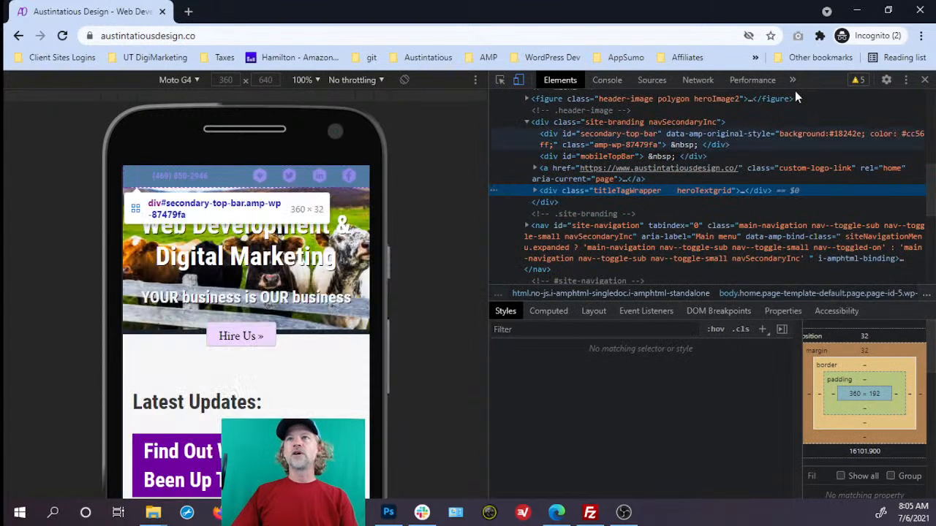
{"action": "left_click", "coordinate": [794, 82]}
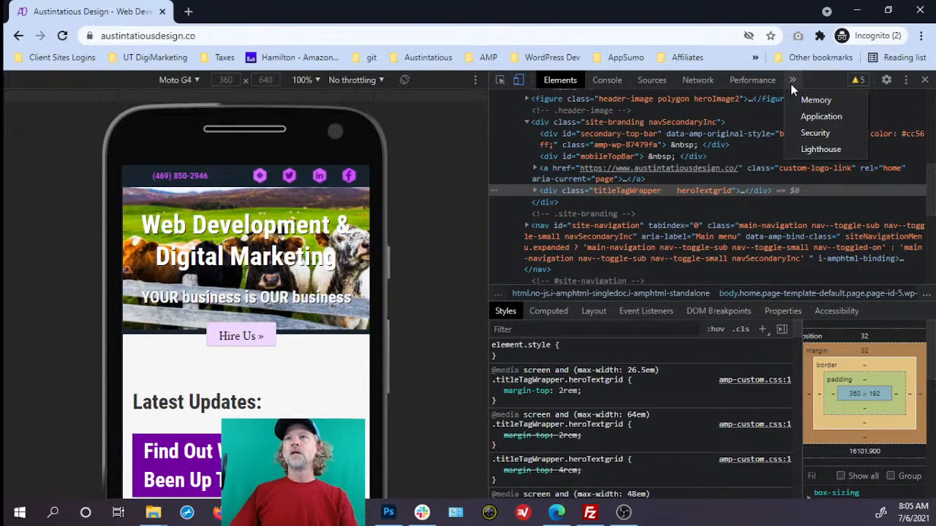
{"action": "left_click", "coordinate": [822, 148]}
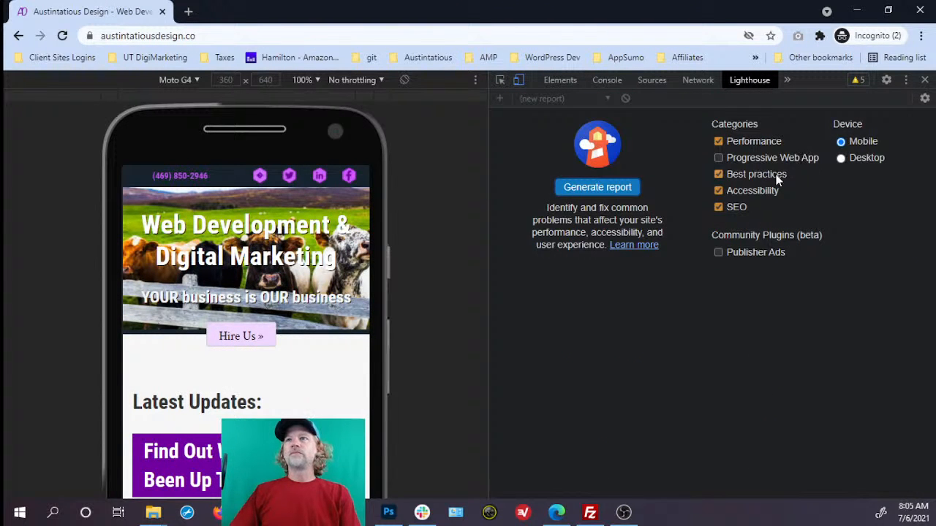
{"action": "left_click", "coordinate": [600, 188]}
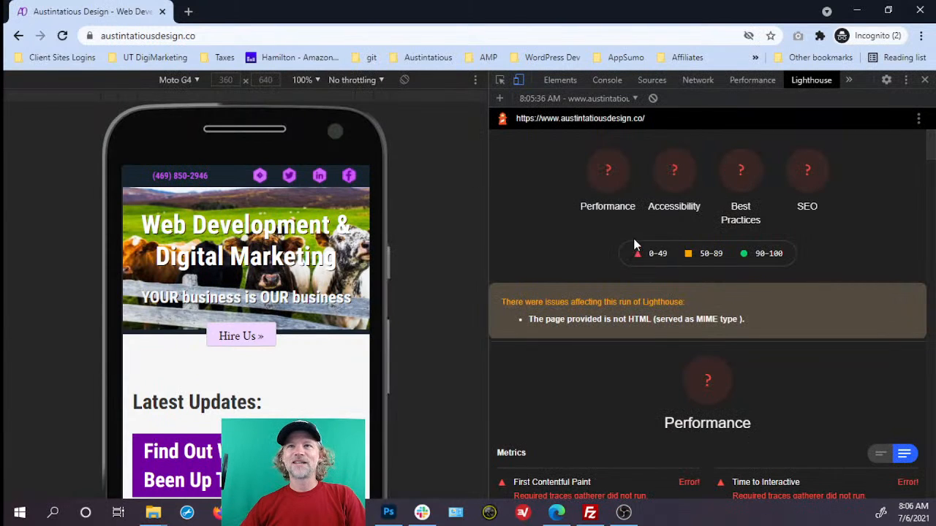
- Start a new Lighthouse report for austintatiousdesign.co and run the mobile audit again
{"action": "left_click", "coordinate": [619, 102]}
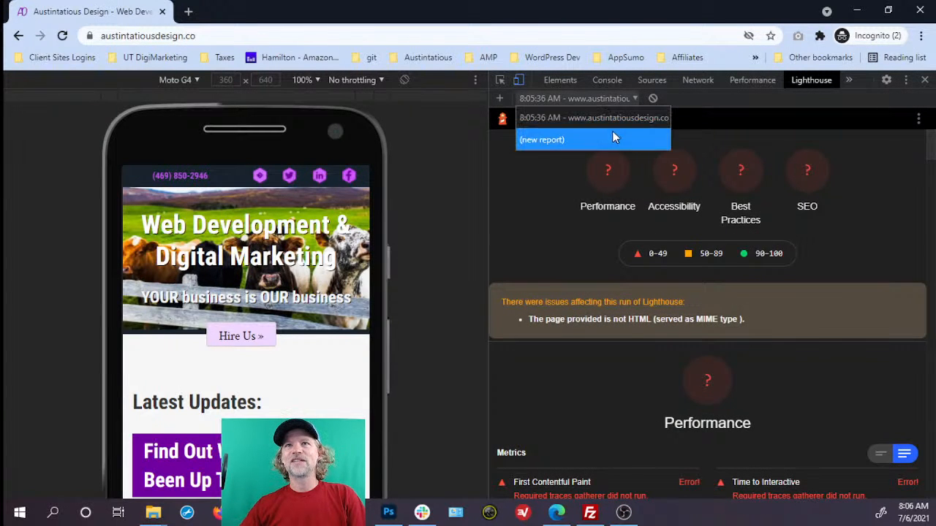
{"action": "left_click", "coordinate": [611, 134]}
{"action": "left_click", "coordinate": [608, 187]}
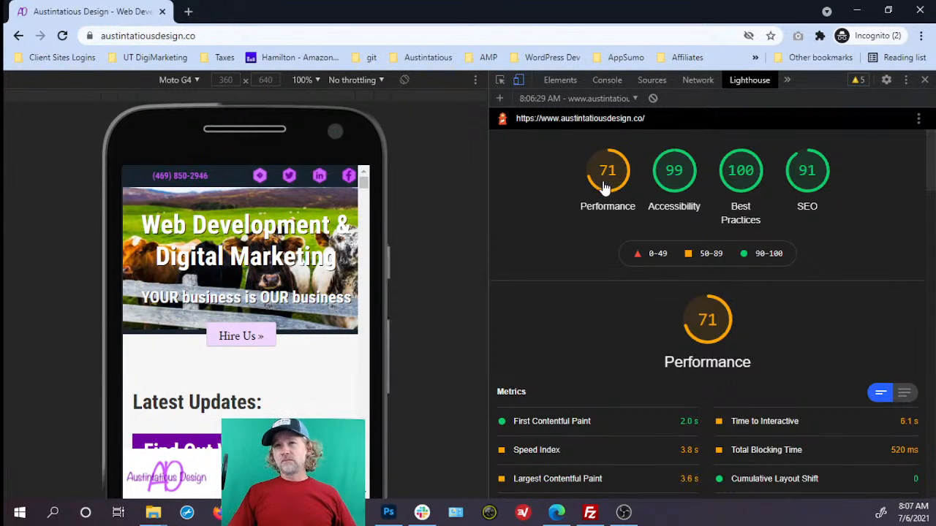
- Load austintude.com in a second incognito tab, then return to the old site's Lighthouse report to review its category scores
{"action": "left_click", "coordinate": [191, 17]}
{"action": "type", "text": "austintude.com"}
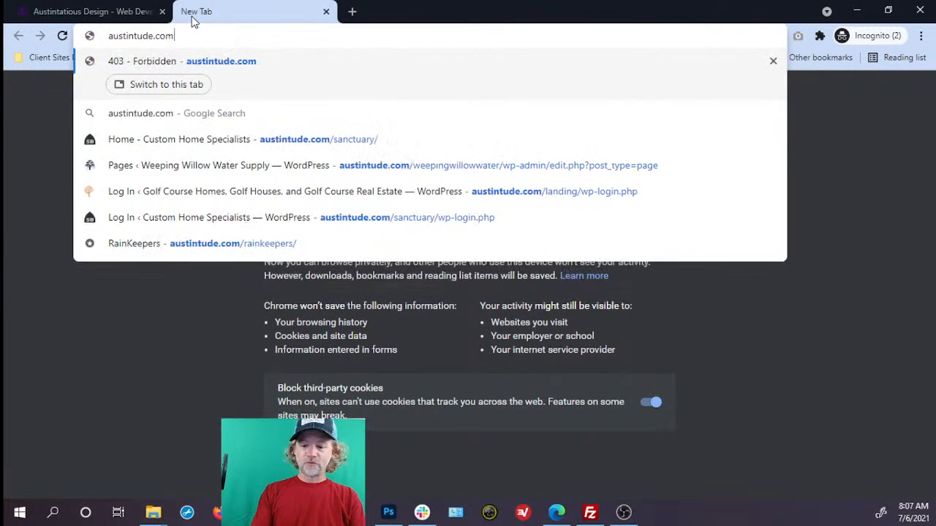
{"action": "key", "text": "Return"}
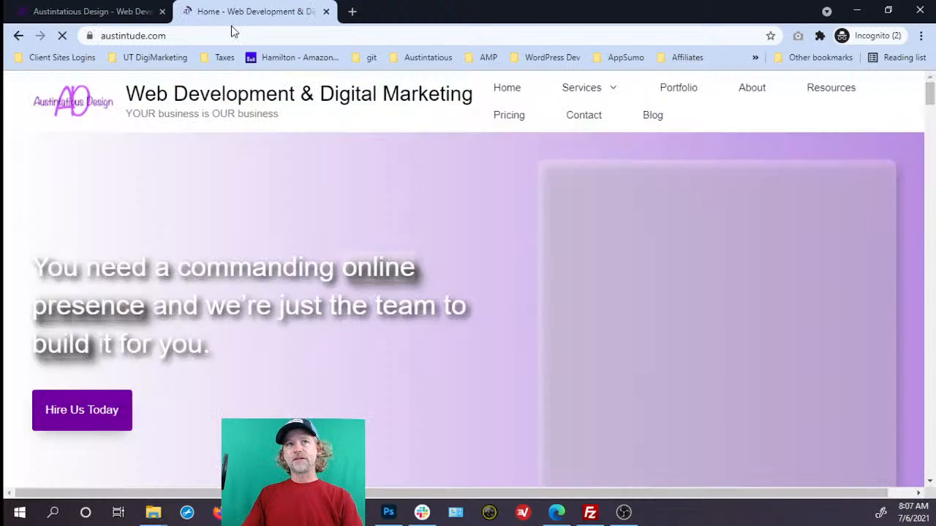
{"action": "left_click", "coordinate": [134, 21]}
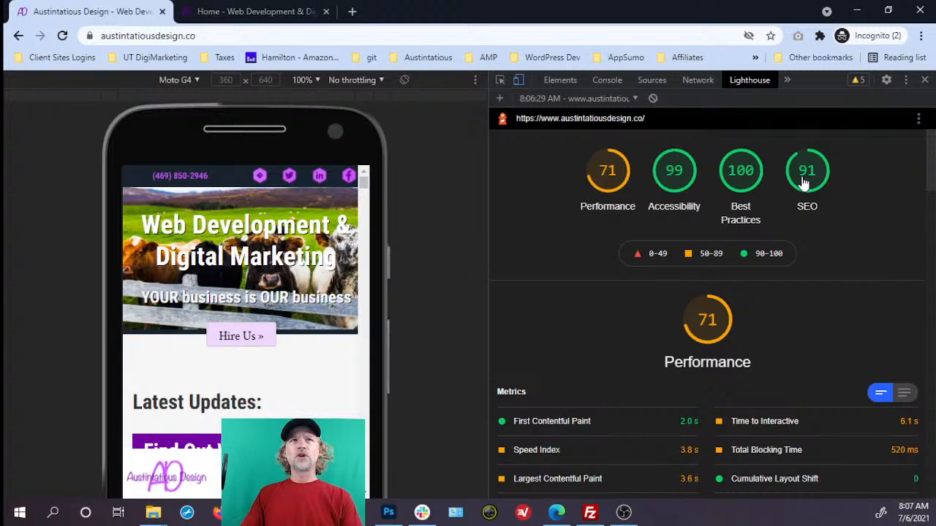
- Go back to the austintude.com home page and open the developer tools on it
{"action": "left_click", "coordinate": [296, 19]}
{"action": "scroll", "coordinate": [437, 272], "scroll_direction": "down", "scroll_amount": 3}
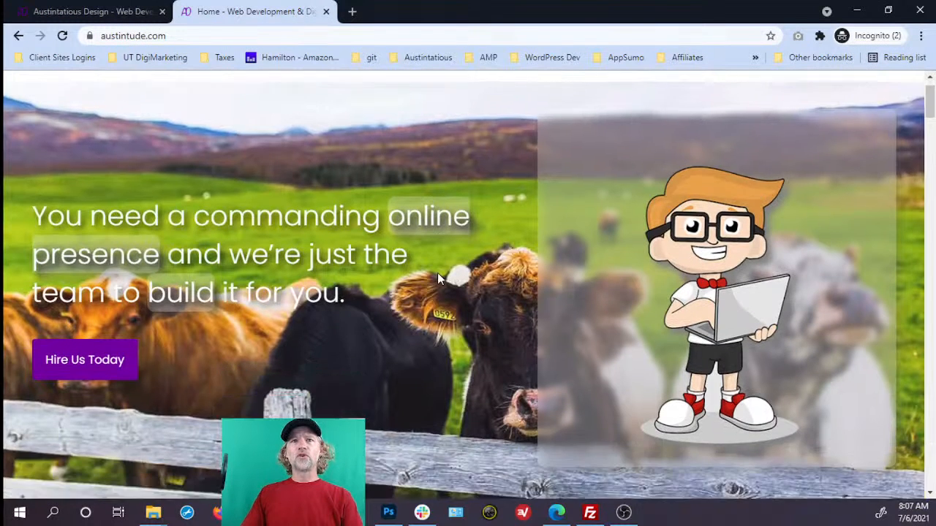
{"action": "right_click", "coordinate": [441, 272]}
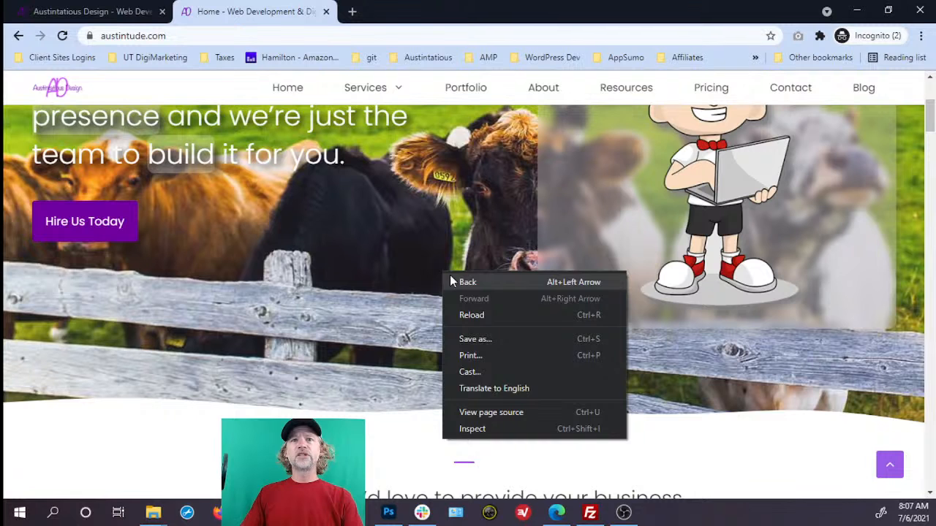
{"action": "left_click", "coordinate": [492, 430]}
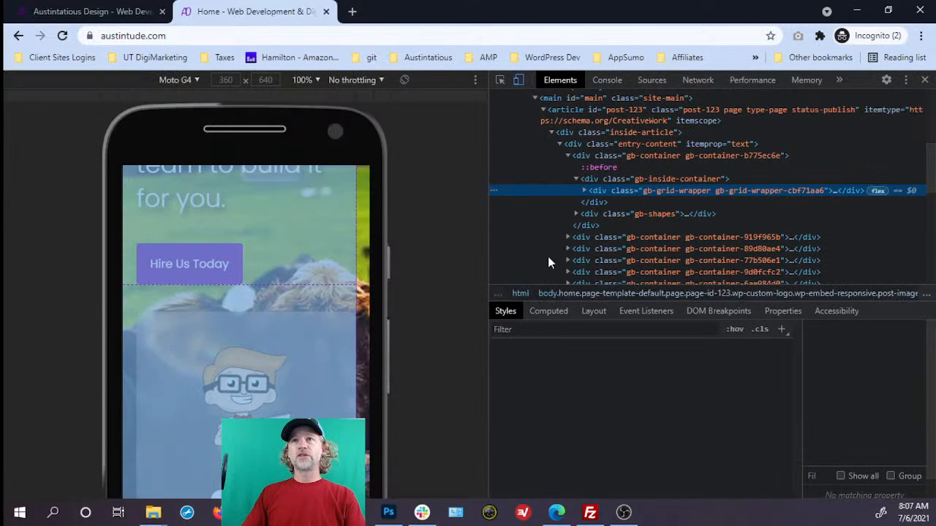
- Generate a mobile Lighthouse report for austintude.com covering performance, best practices, accessibility and SEO
{"action": "left_click", "coordinate": [839, 80]}
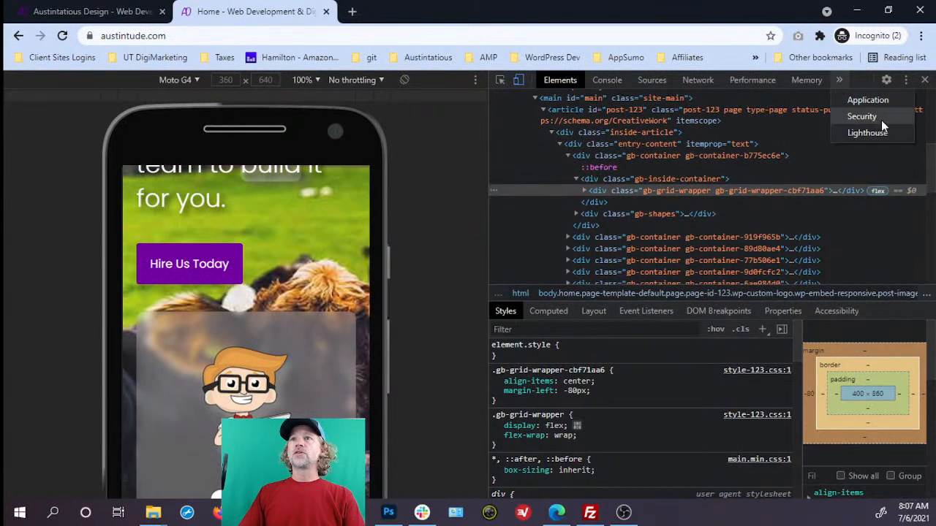
{"action": "left_click", "coordinate": [879, 132]}
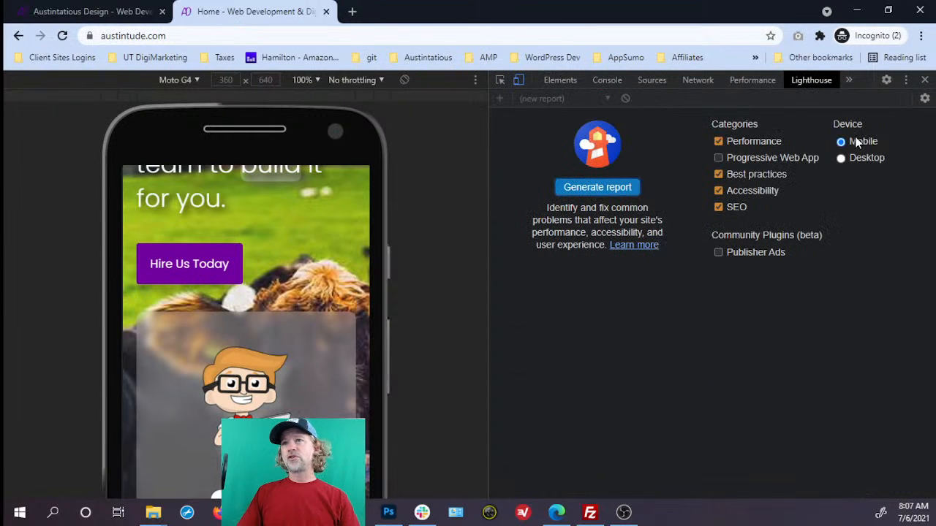
{"action": "left_click", "coordinate": [613, 188]}
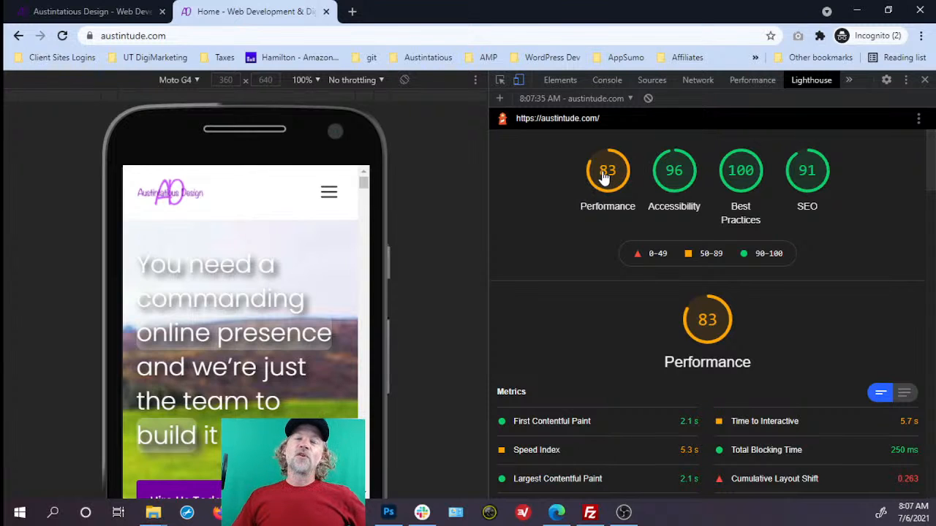
- Run the mobile Lighthouse report two more times with the same categories and close the incognito window
{"action": "left_click", "coordinate": [589, 100]}
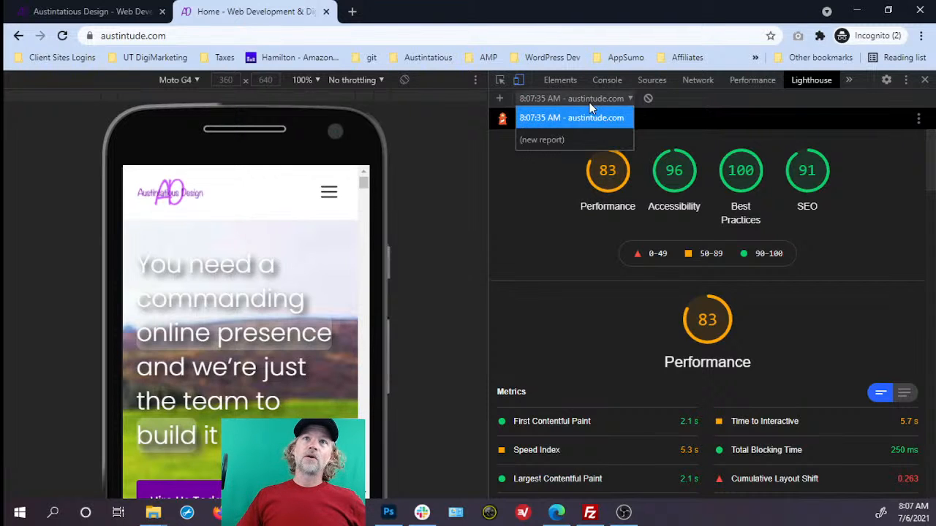
{"action": "left_click", "coordinate": [583, 140]}
{"action": "left_click", "coordinate": [583, 190]}
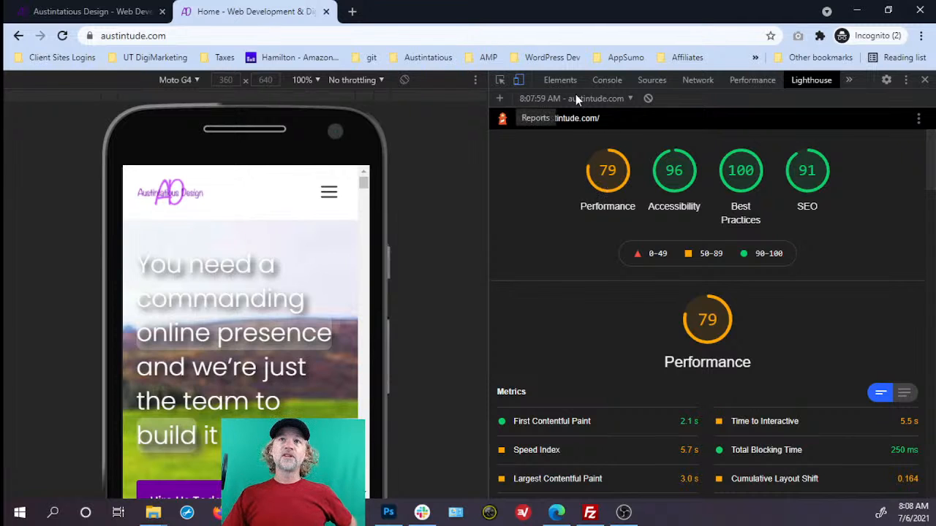
{"action": "left_click", "coordinate": [576, 96]}
{"action": "left_click", "coordinate": [579, 162]}
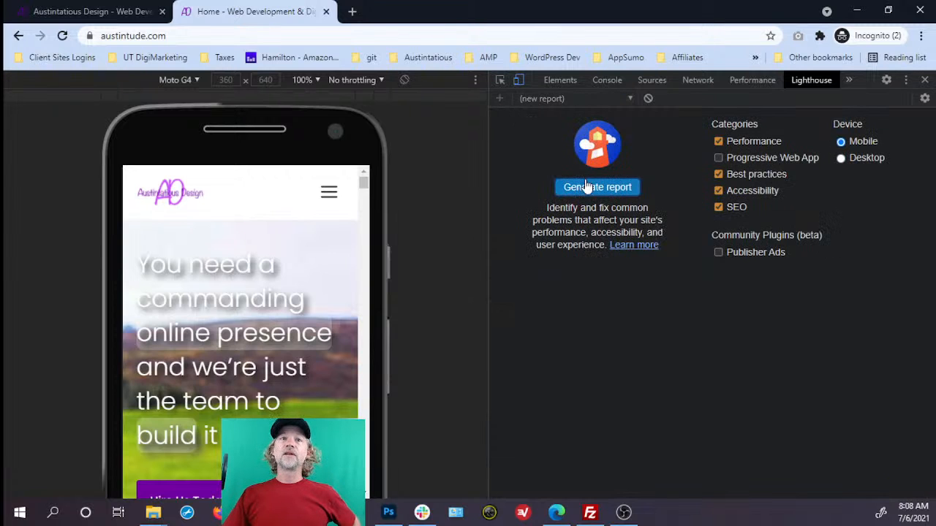
{"action": "left_click", "coordinate": [587, 187]}
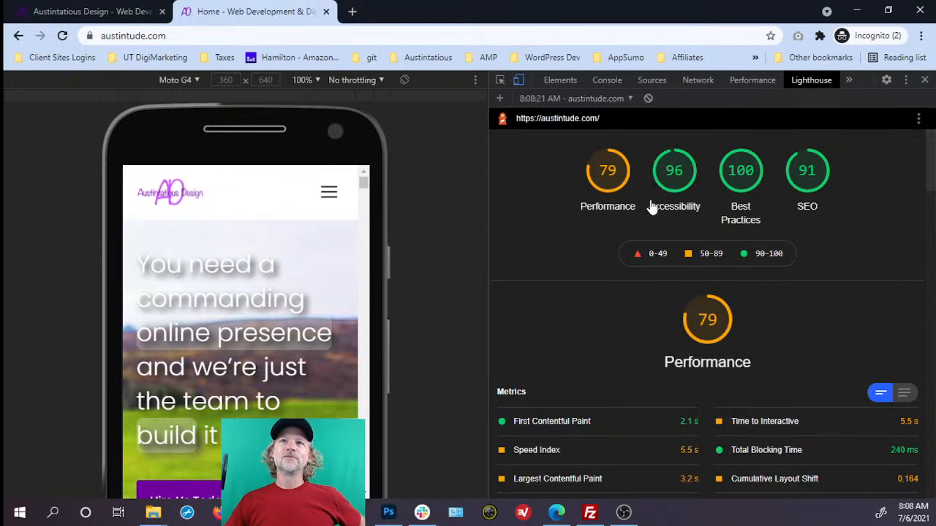
{"action": "left_click", "coordinate": [918, 11]}
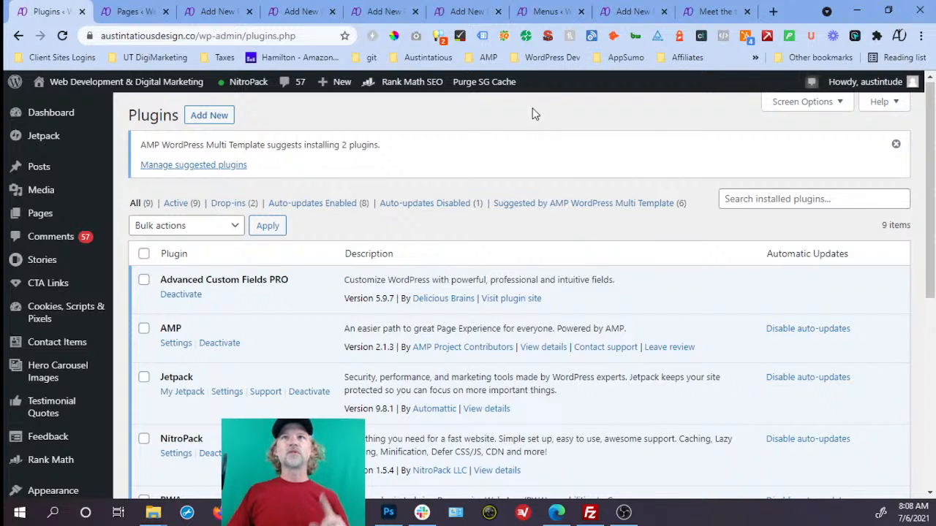
- Load austintude.com in a new tab and inspect its hero section with the developer tools
{"action": "left_click", "coordinate": [772, 12]}
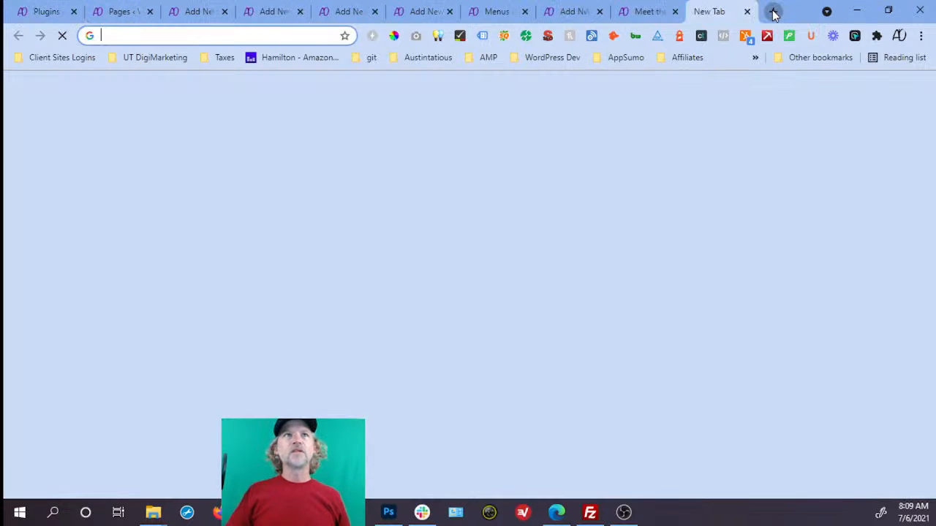
{"action": "type", "text": "austintude.com"}
{"action": "key", "text": "Return"}
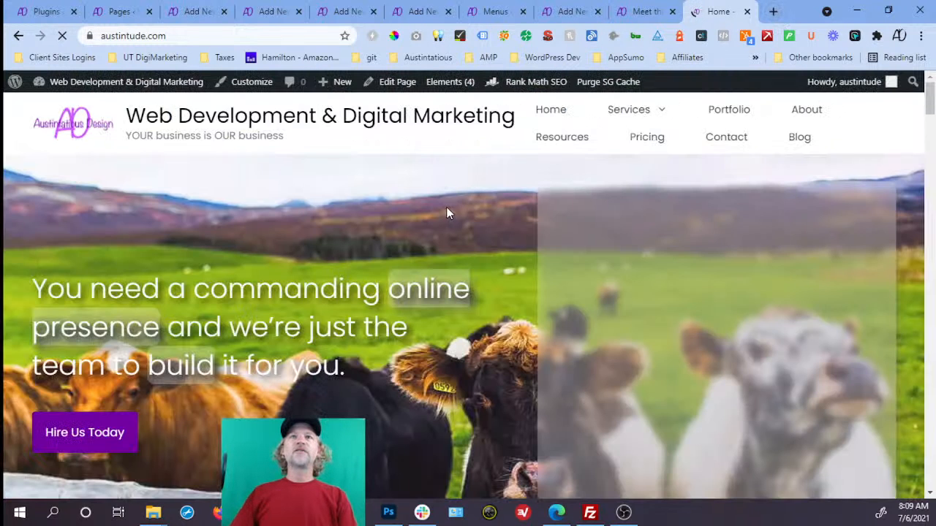
{"action": "scroll", "coordinate": [485, 251], "scroll_direction": "down", "scroll_amount": 3}
{"action": "right_click", "coordinate": [496, 256]}
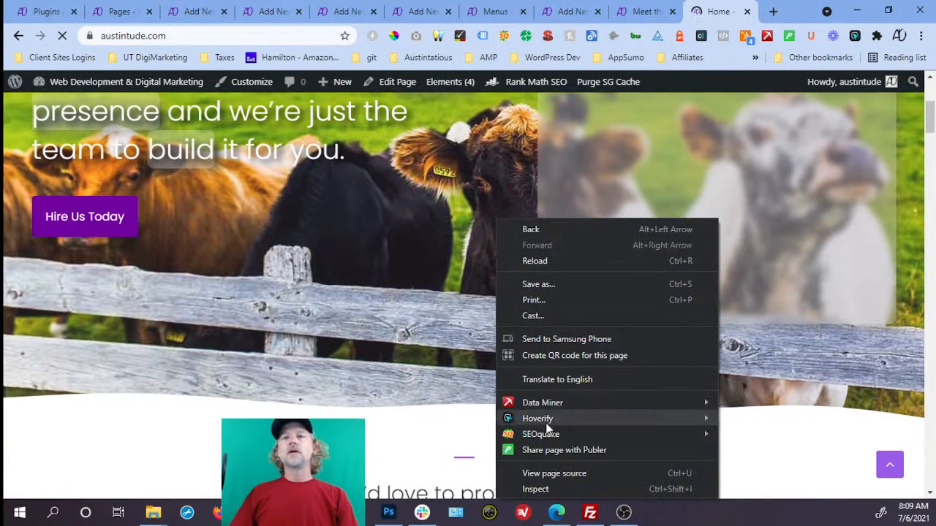
{"action": "left_click", "coordinate": [543, 489]}
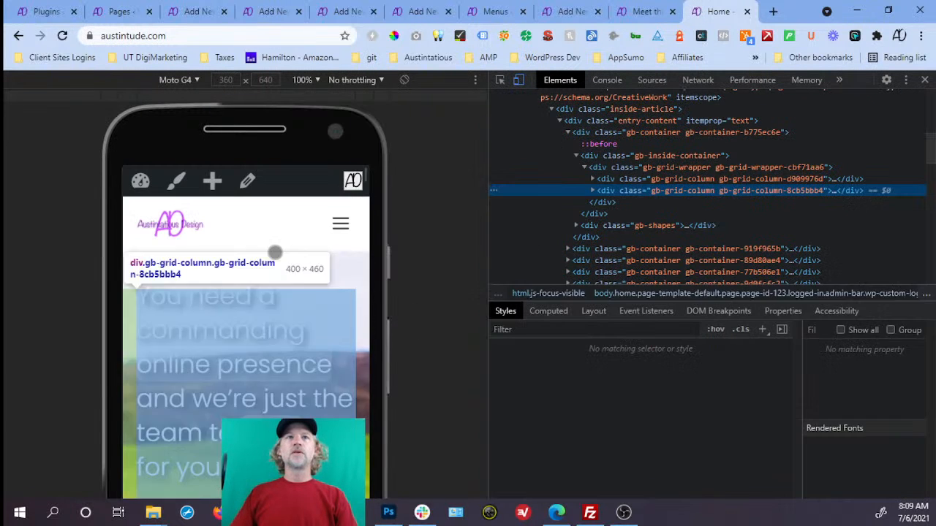
- Examine the home page in the Moto G4 mobile preview, checking whether the content shifts sideways
{"action": "scroll", "coordinate": [350, 295], "scroll_direction": "down", "scroll_amount": 2}
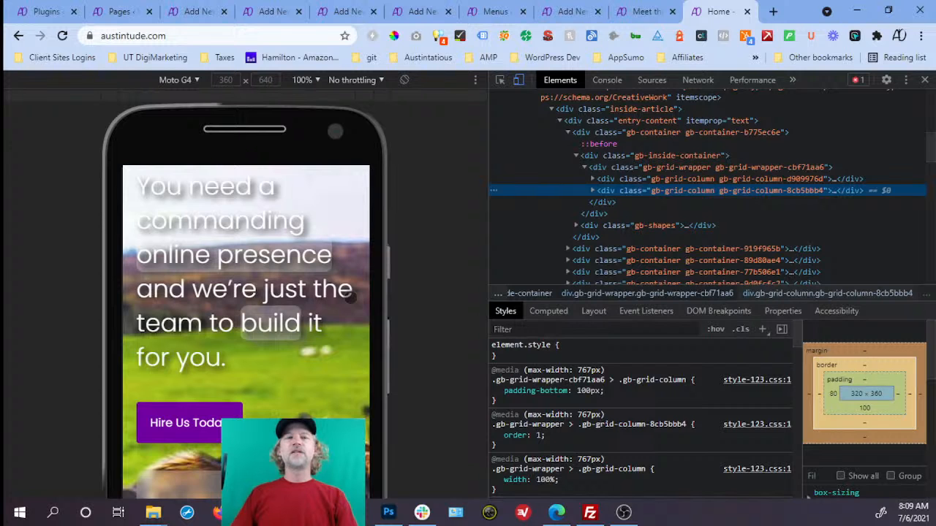
{"action": "scroll", "coordinate": [350, 296], "scroll_direction": "down", "scroll_amount": 10}
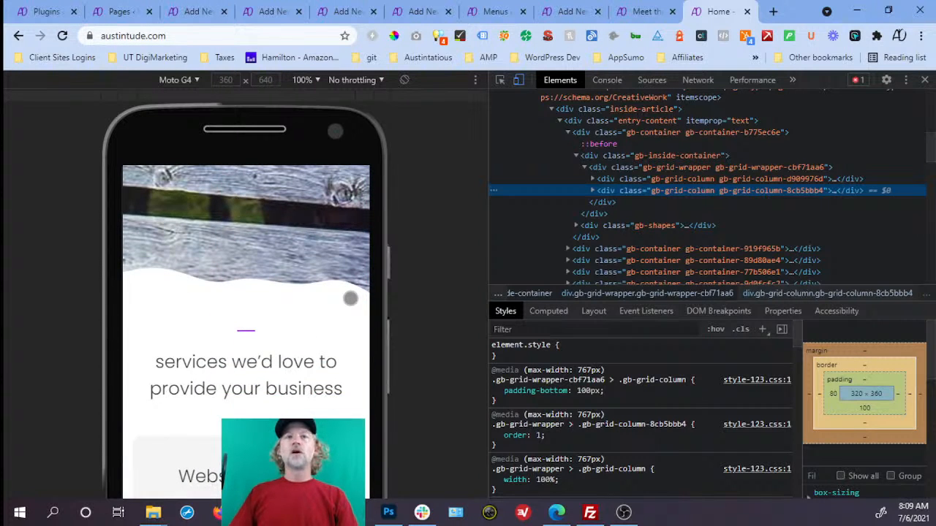
{"action": "left_click_drag", "start_coordinate": [350, 299], "coordinate": [225, 299]}
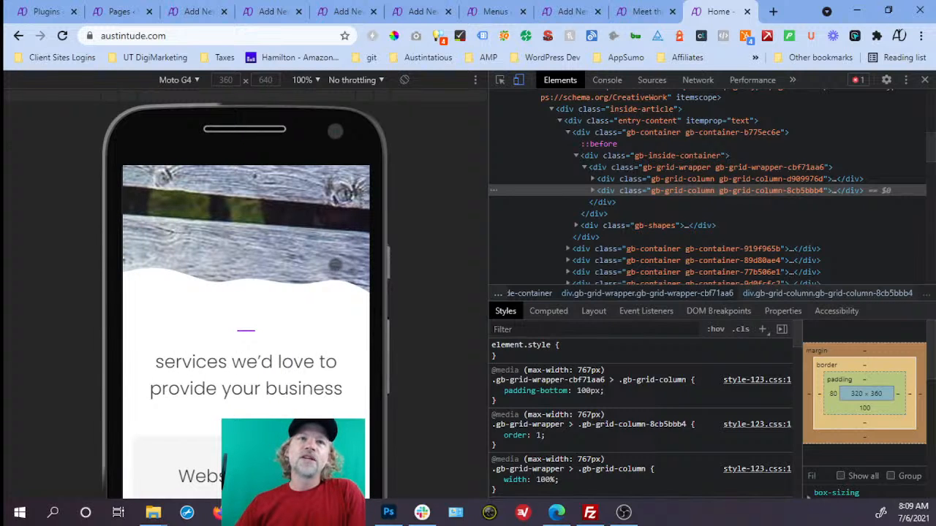
{"action": "left_click_drag", "start_coordinate": [335, 264], "coordinate": [57, 266]}
{"action": "scroll", "coordinate": [285, 300], "scroll_direction": "down", "scroll_amount": 10}
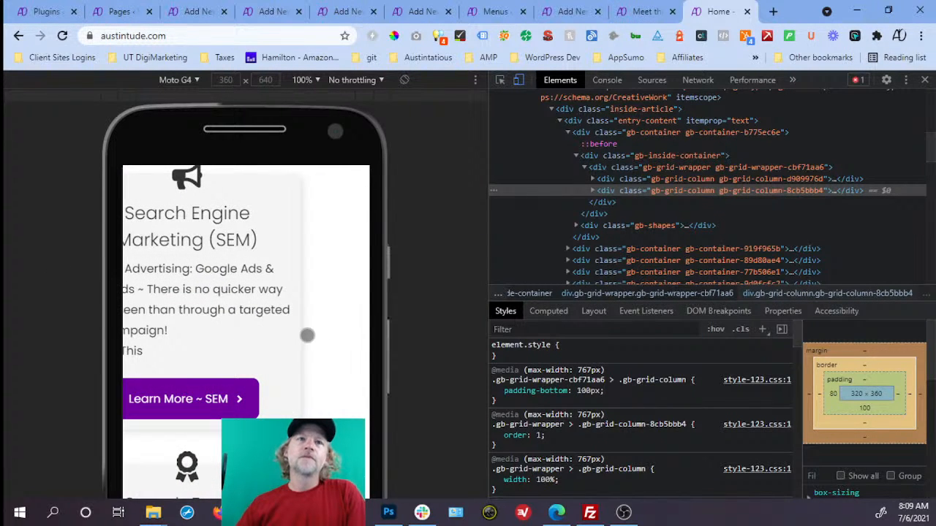
{"action": "scroll", "coordinate": [307, 333], "scroll_direction": "up", "scroll_amount": 10}
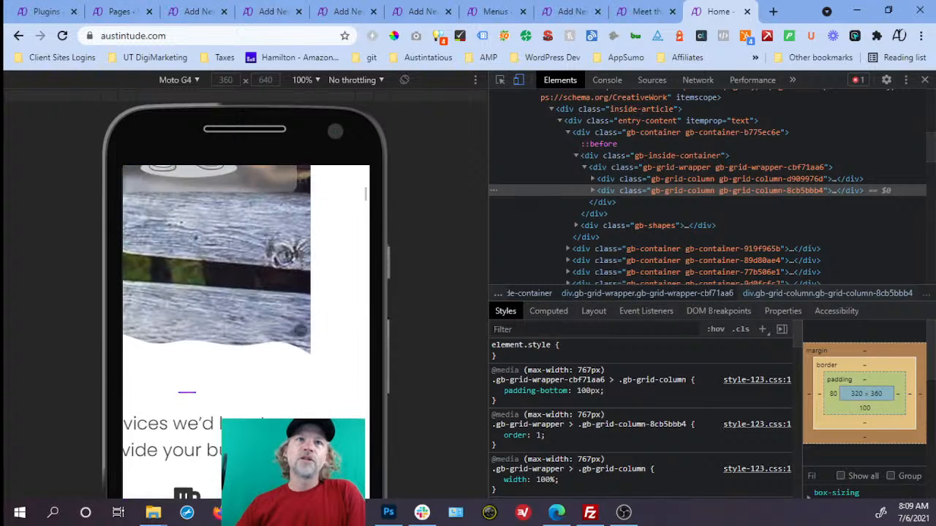
{"action": "scroll", "coordinate": [332, 237], "scroll_direction": "up", "scroll_amount": 5}
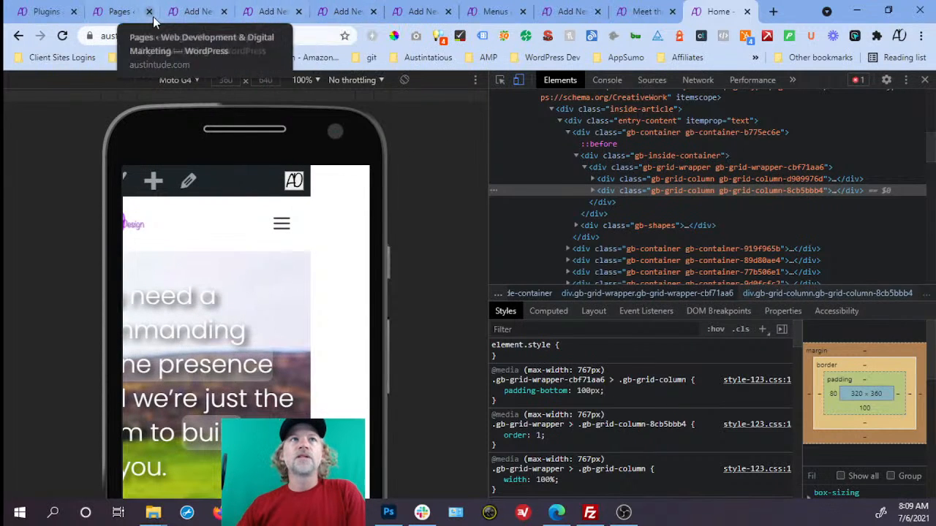
- Open the GeneratePress Elements list of the austintude.com WordPress admin in a new tab
{"action": "left_click", "coordinate": [121, 12]}
{"action": "mouse_move", "coordinate": [63, 347]}
{"action": "right_click", "coordinate": [159, 437]}
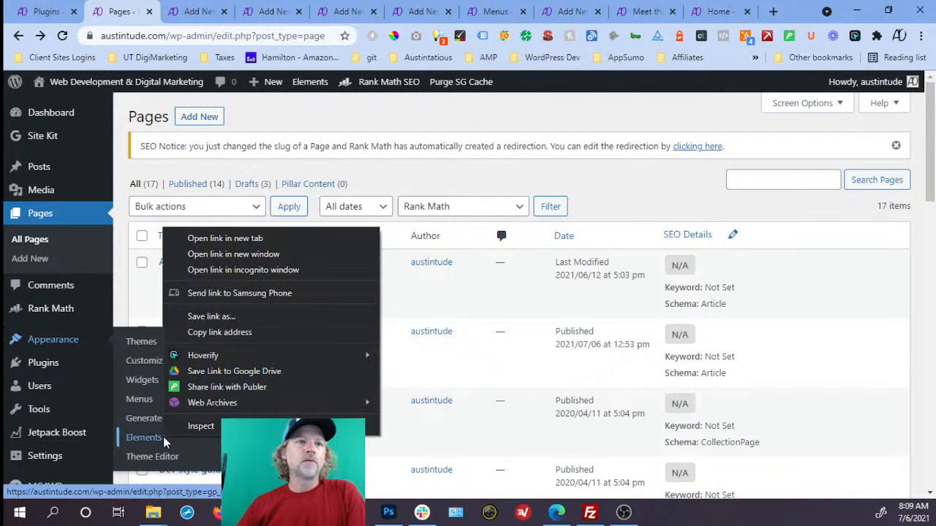
{"action": "left_click", "coordinate": [258, 242]}
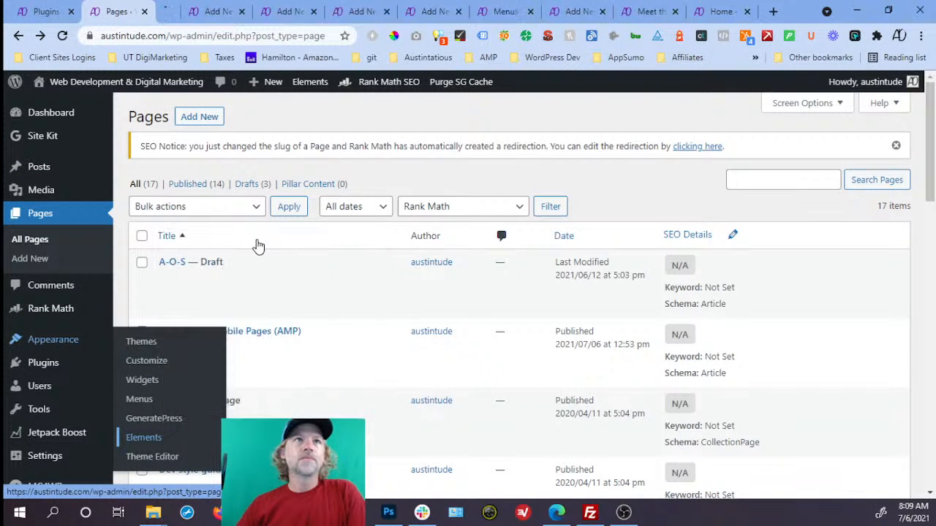
{"action": "left_click", "coordinate": [172, 13]}
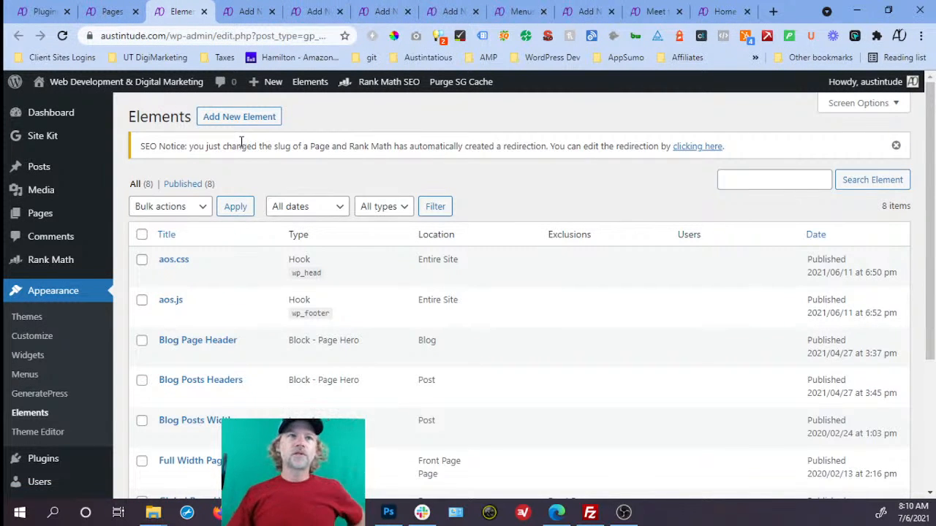
- Change the status of the aos.css element to Draft and save it
{"action": "mouse_move", "coordinate": [183, 285]}
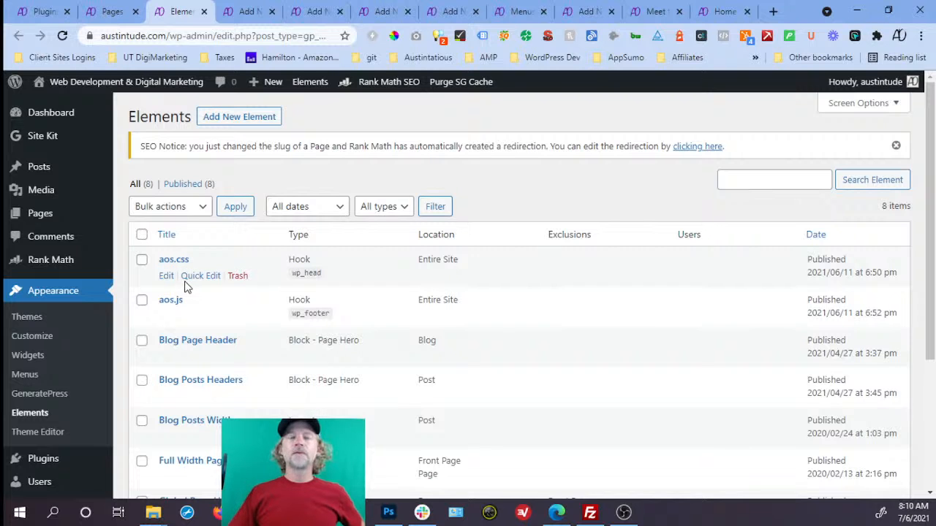
{"action": "left_click", "coordinate": [200, 277]}
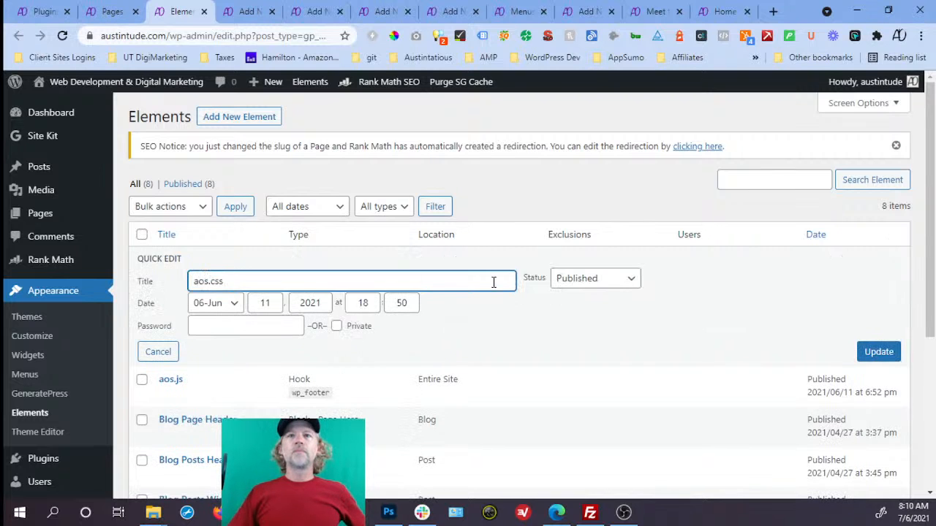
{"action": "left_click", "coordinate": [569, 279]}
{"action": "left_click", "coordinate": [569, 350]}
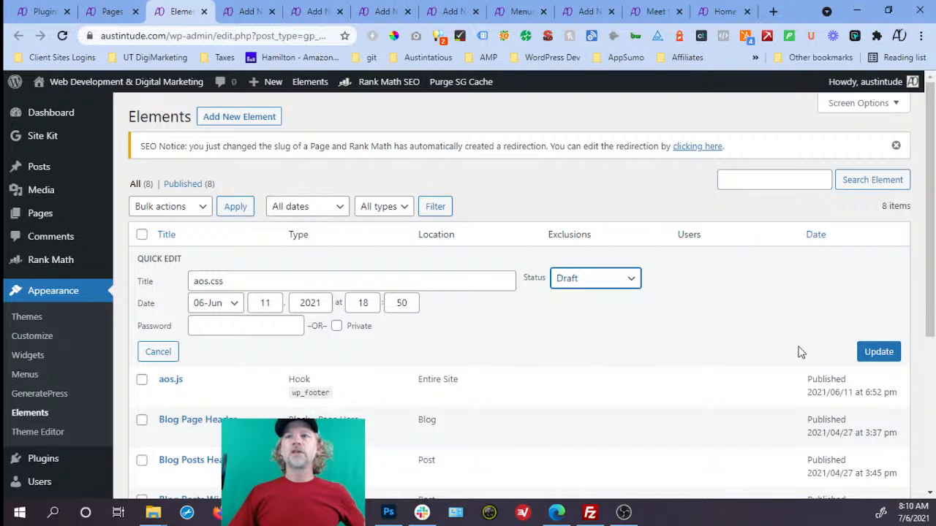
{"action": "left_click", "coordinate": [875, 352]}
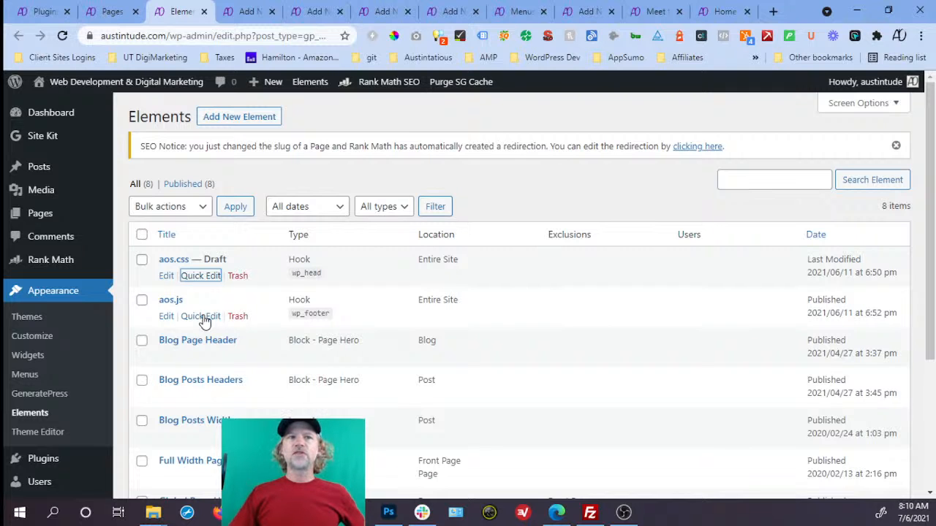
- Change the status of the aos.js element to Draft and save it
{"action": "left_click", "coordinate": [200, 316]}
{"action": "left_click", "coordinate": [587, 325]}
{"action": "left_click", "coordinate": [585, 383]}
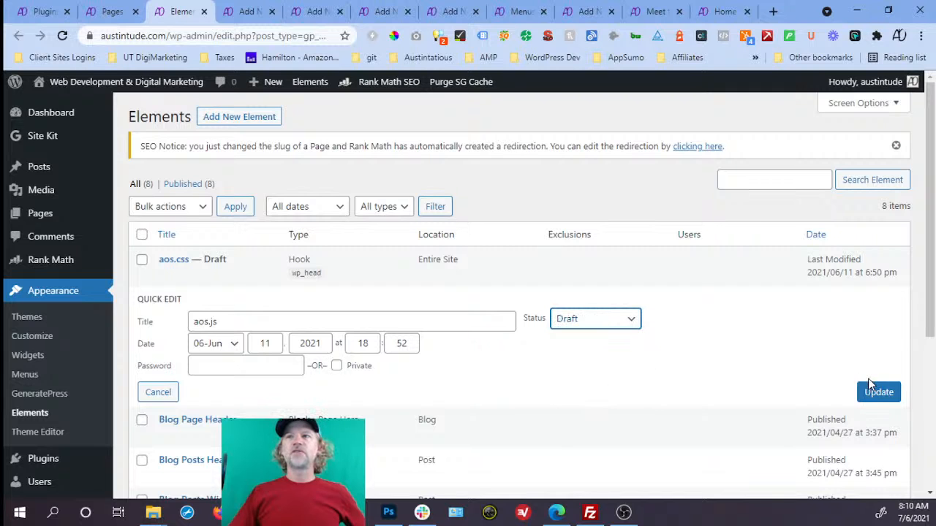
{"action": "left_click", "coordinate": [872, 395]}
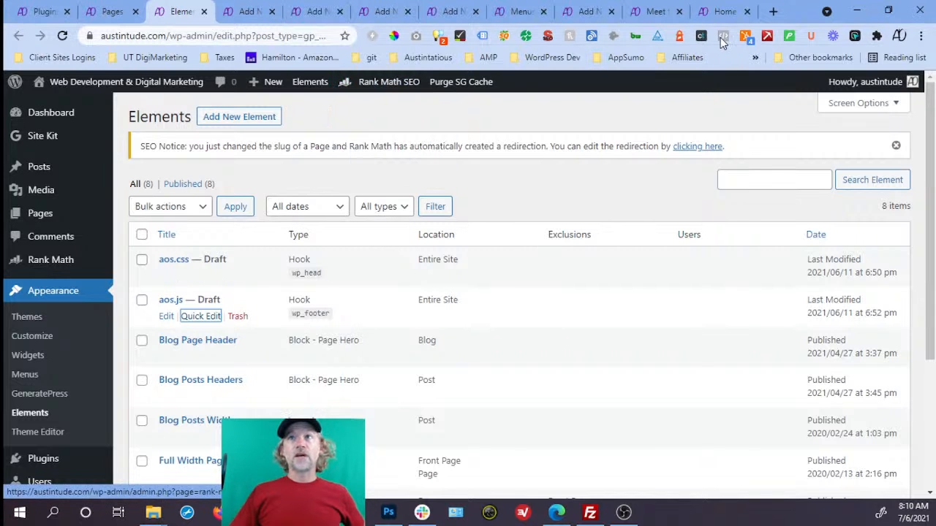
- Reload the home page and examine its mobile layout from the hero through the service cards for sideways overflow
{"action": "left_click", "coordinate": [722, 17]}
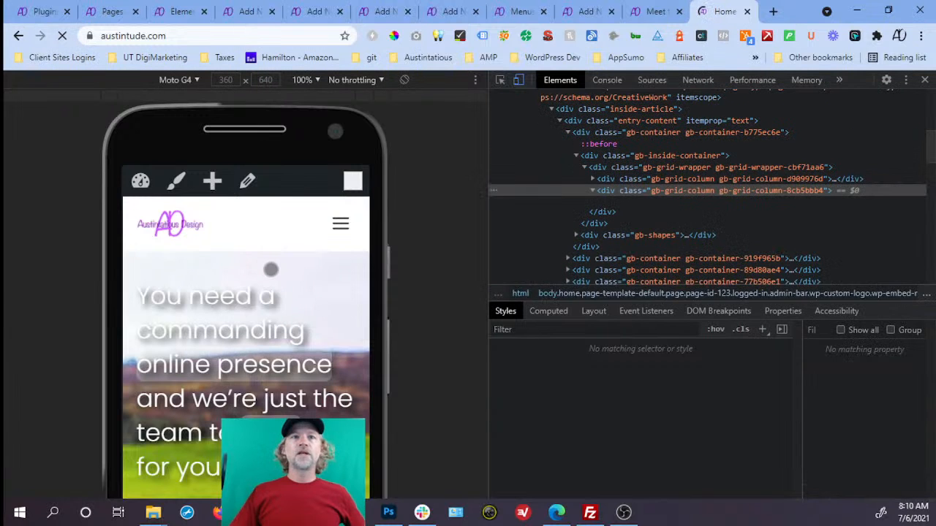
{"action": "scroll", "coordinate": [271, 271], "scroll_direction": "down", "scroll_amount": 3}
{"action": "scroll", "coordinate": [270, 278], "scroll_direction": "down", "scroll_amount": 5}
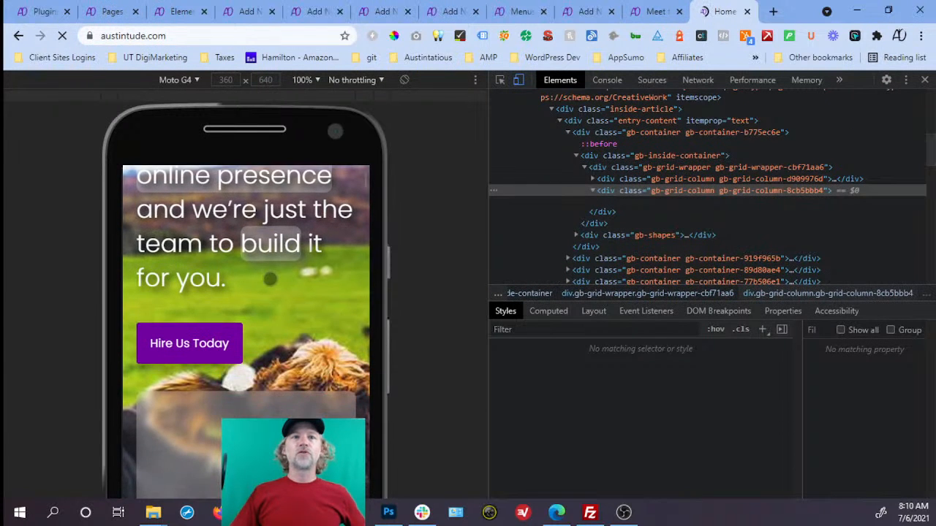
{"action": "scroll", "coordinate": [270, 278], "scroll_direction": "down", "scroll_amount": 5}
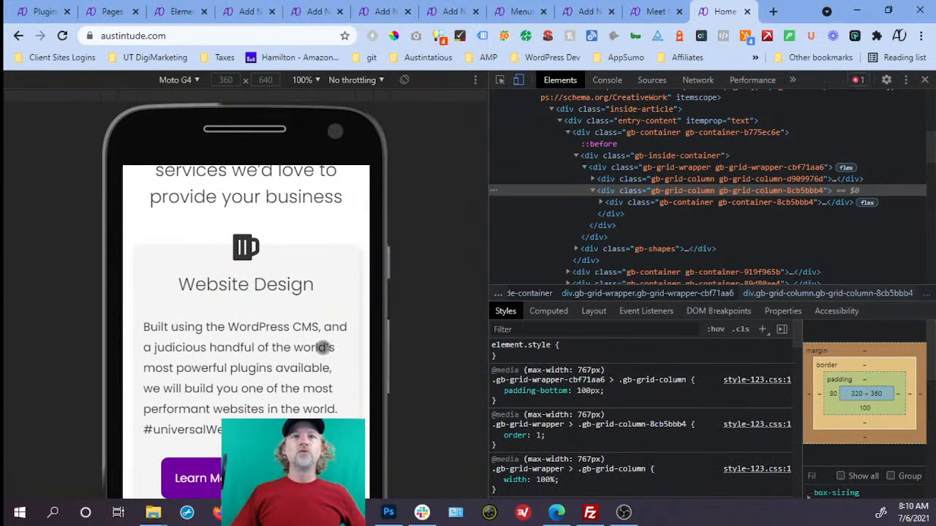
{"action": "scroll", "coordinate": [323, 378], "scroll_direction": "down", "scroll_amount": 5}
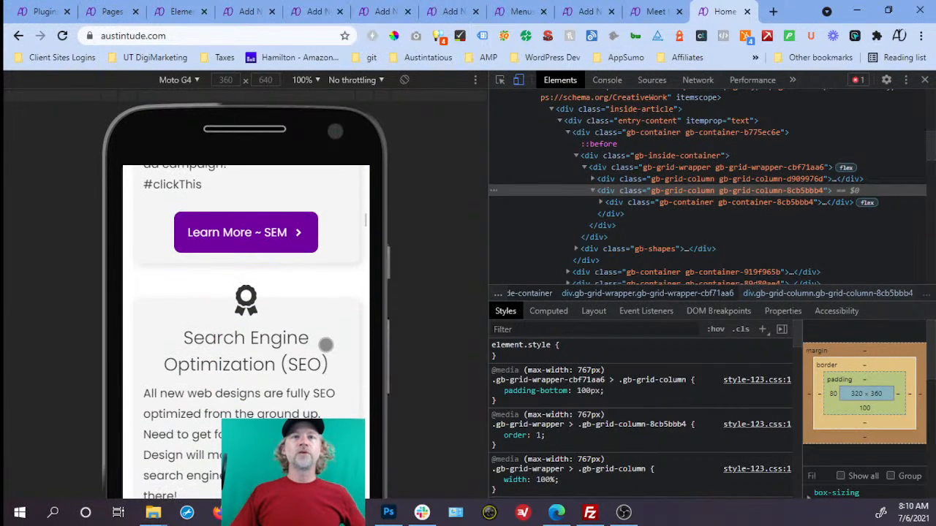
{"action": "scroll", "coordinate": [329, 337], "scroll_direction": "up", "scroll_amount": 10}
{"action": "scroll", "coordinate": [334, 329], "scroll_direction": "up", "scroll_amount": 5}
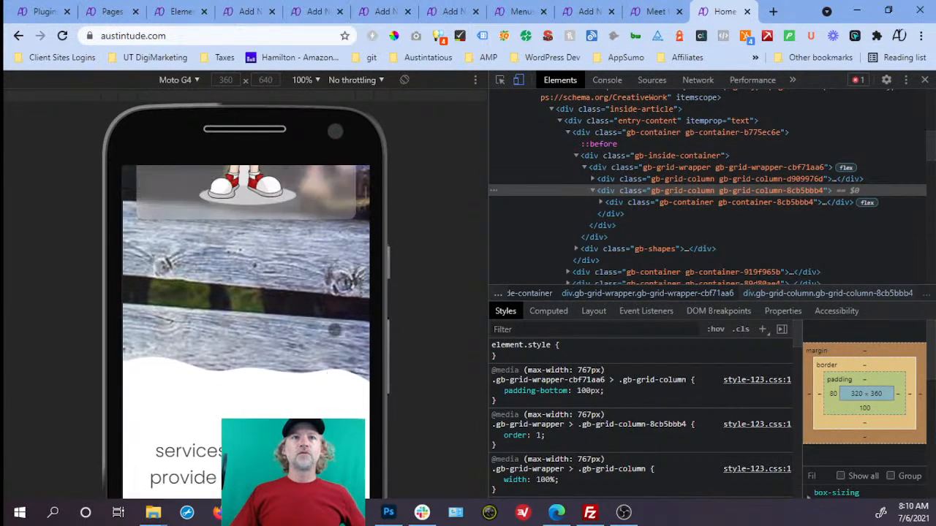
{"action": "scroll", "coordinate": [334, 332], "scroll_direction": "down", "scroll_amount": 3}
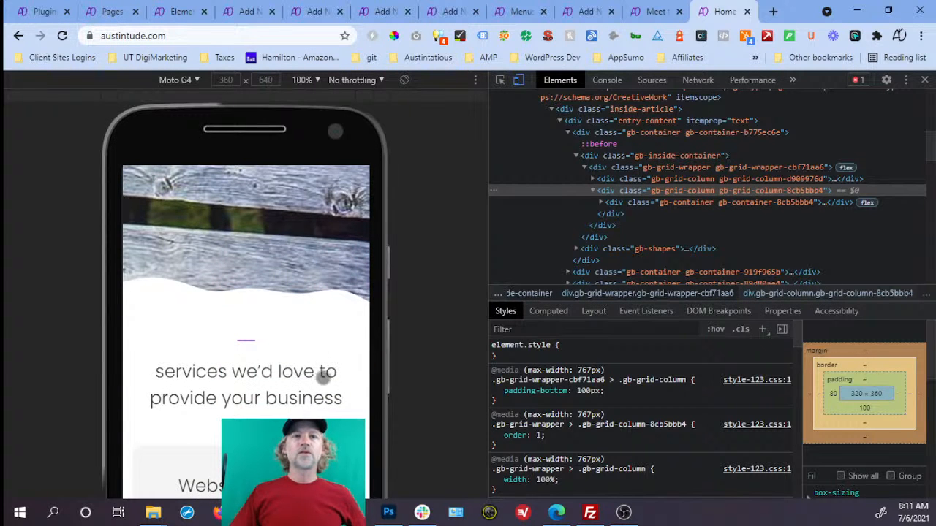
{"action": "scroll", "coordinate": [322, 374], "scroll_direction": "down", "scroll_amount": 3}
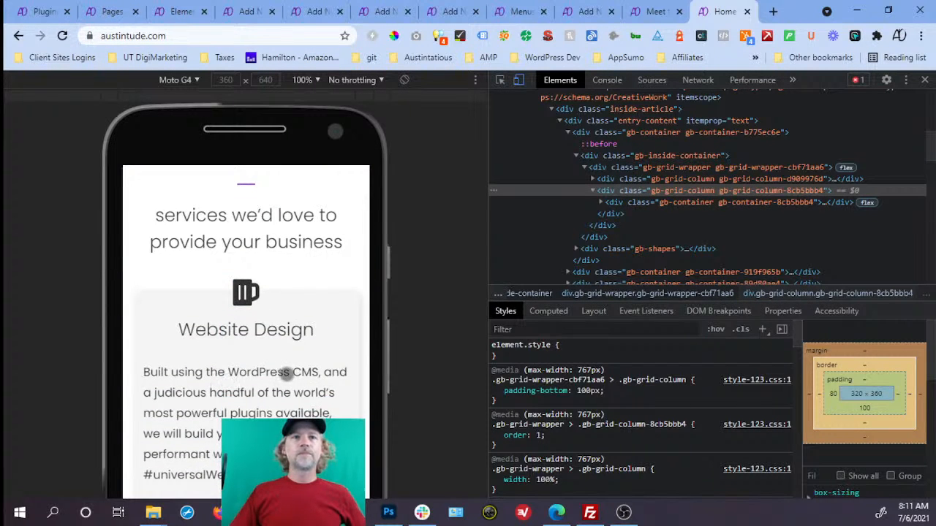
{"action": "scroll", "coordinate": [303, 372], "scroll_direction": "down", "scroll_amount": 10}
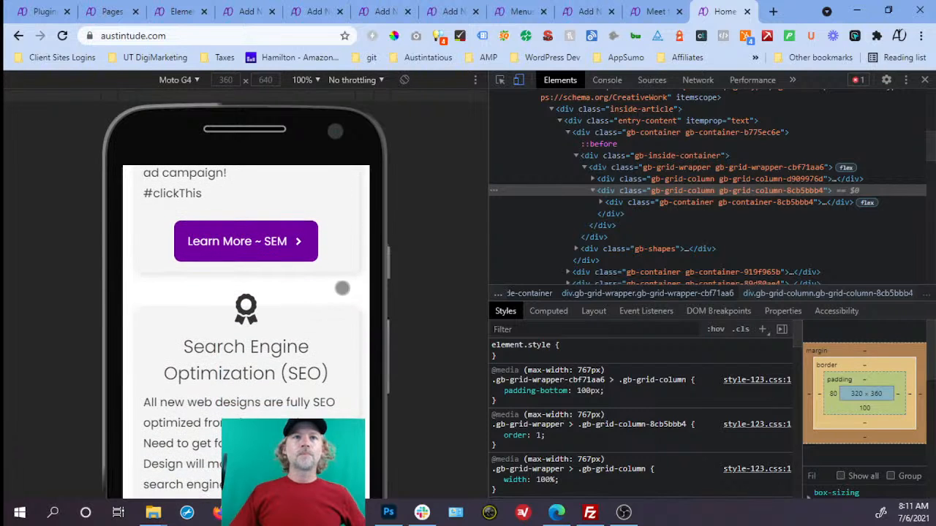
- Examine the home page's service cards, from Website Design to Social Media, in the mobile view with the animations disabled
{"action": "scroll", "coordinate": [307, 345], "scroll_direction": "down", "scroll_amount": 5}
{"action": "scroll", "coordinate": [310, 345], "scroll_direction": "down", "scroll_amount": 3}
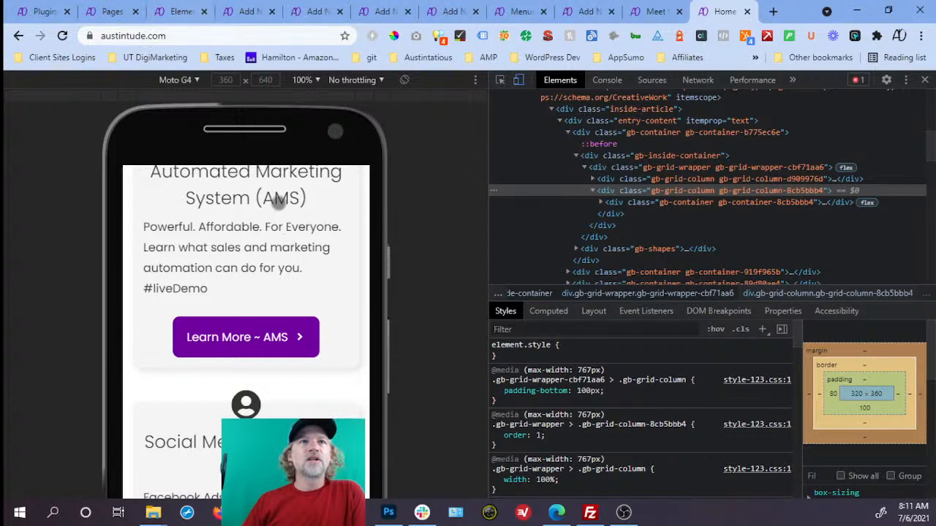
{"action": "scroll", "coordinate": [261, 272], "scroll_direction": "up", "scroll_amount": 2}
{"action": "scroll", "coordinate": [263, 273], "scroll_direction": "up", "scroll_amount": 4}
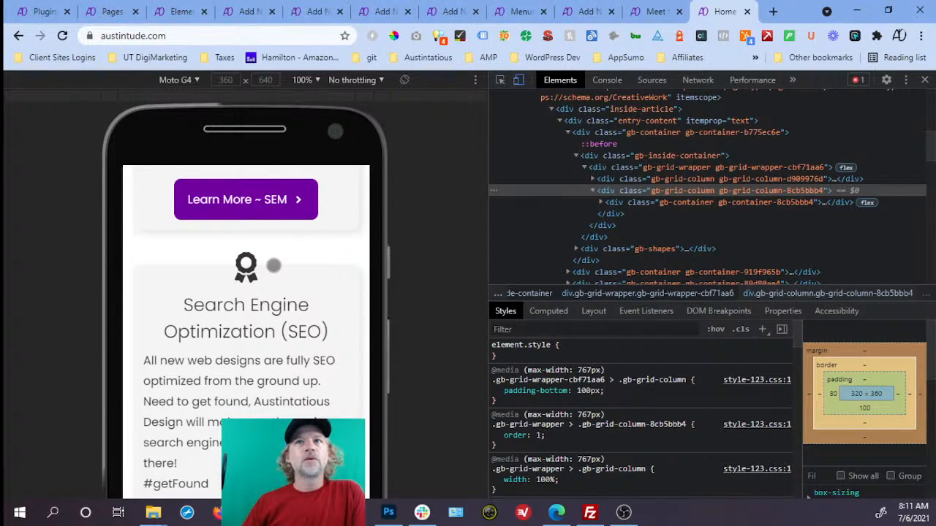
{"action": "scroll", "coordinate": [274, 266], "scroll_direction": "up", "scroll_amount": 5}
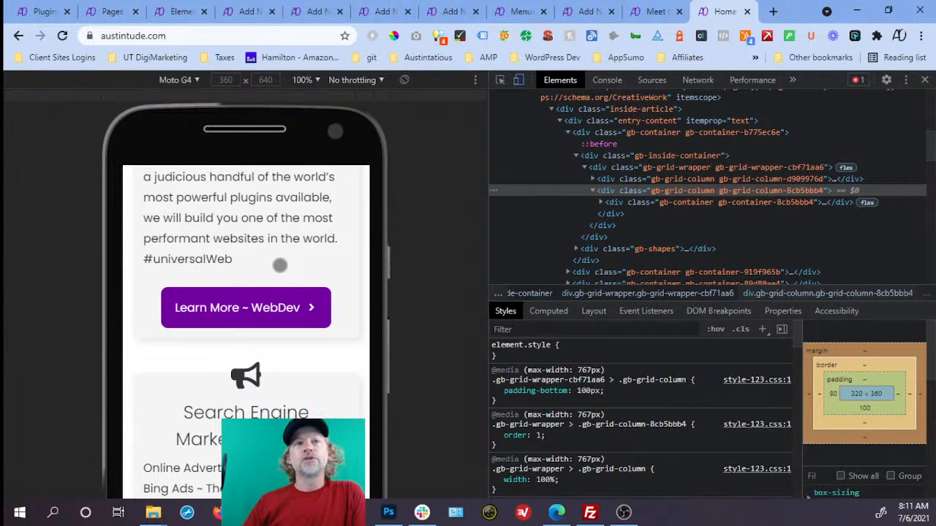
{"action": "scroll", "coordinate": [280, 265], "scroll_direction": "up", "scroll_amount": 5}
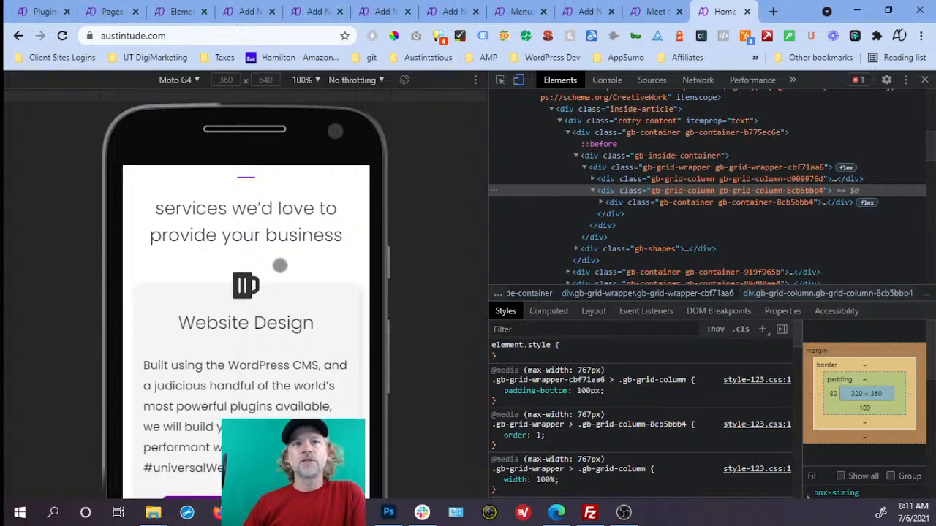
{"action": "scroll", "coordinate": [280, 265], "scroll_direction": "down", "scroll_amount": 3}
{"action": "scroll", "coordinate": [280, 266], "scroll_direction": "down", "scroll_amount": 5}
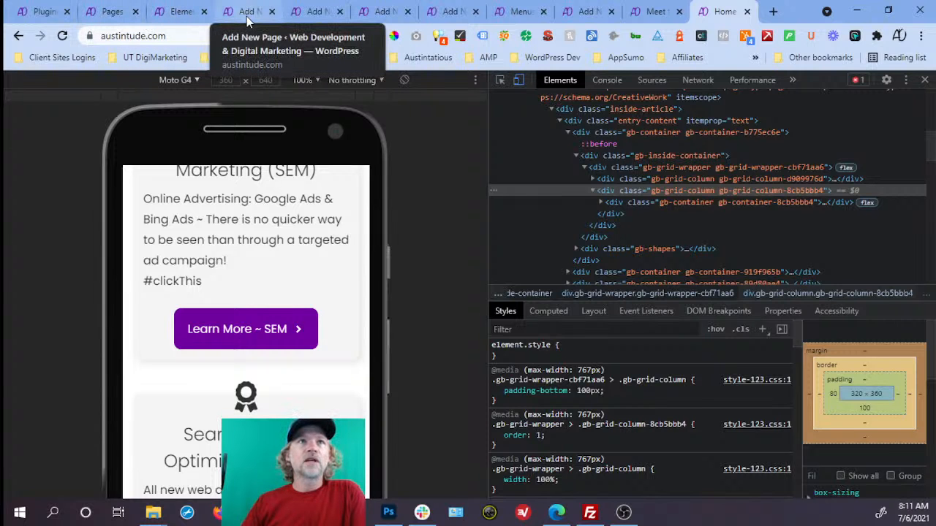
- Change the status of the aos.js element back to Published in the WordPress Elements list and save it
{"action": "left_click", "coordinate": [179, 11]}
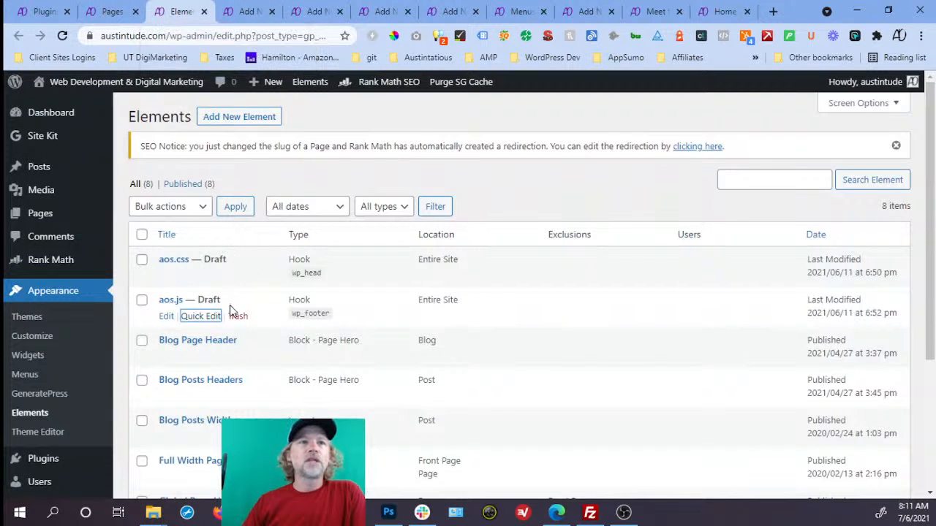
{"action": "left_click", "coordinate": [208, 317]}
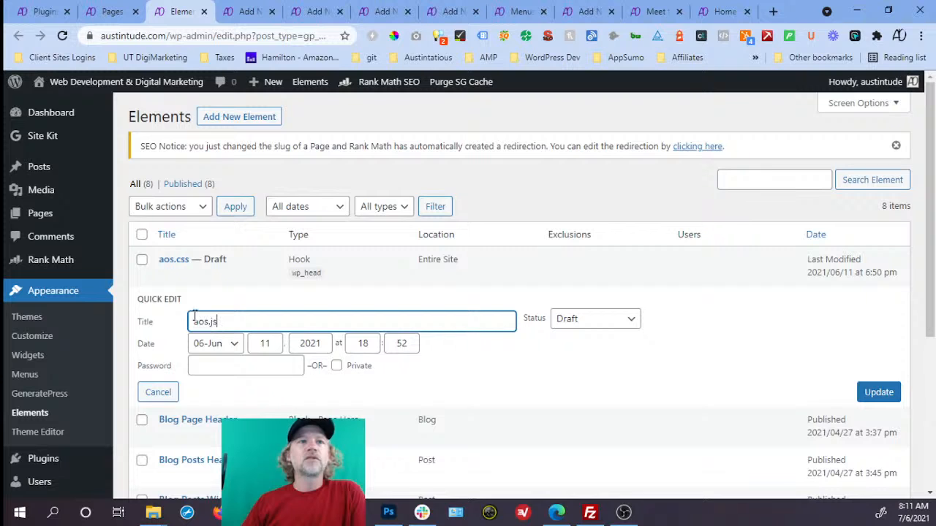
{"action": "left_click", "coordinate": [596, 324]}
{"action": "left_click", "coordinate": [592, 343]}
{"action": "left_click", "coordinate": [864, 389]}
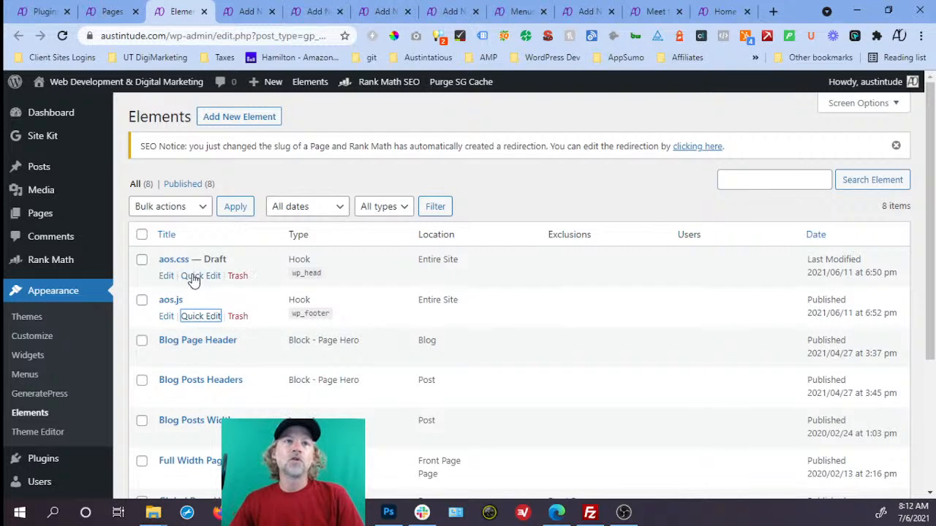
- Change the status of the aos.css element back to Published and save it
{"action": "left_click", "coordinate": [199, 276]}
{"action": "left_click", "coordinate": [578, 281]}
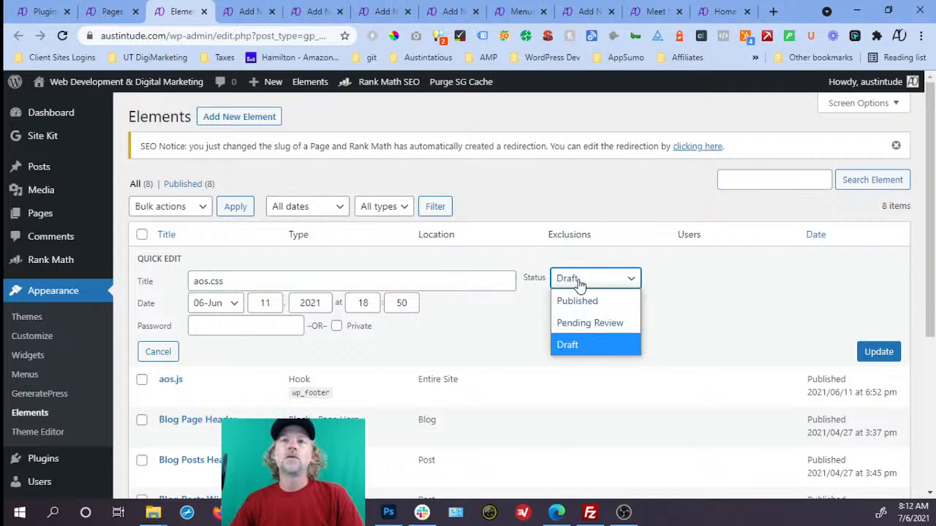
{"action": "left_click", "coordinate": [601, 302]}
{"action": "left_click", "coordinate": [877, 358]}
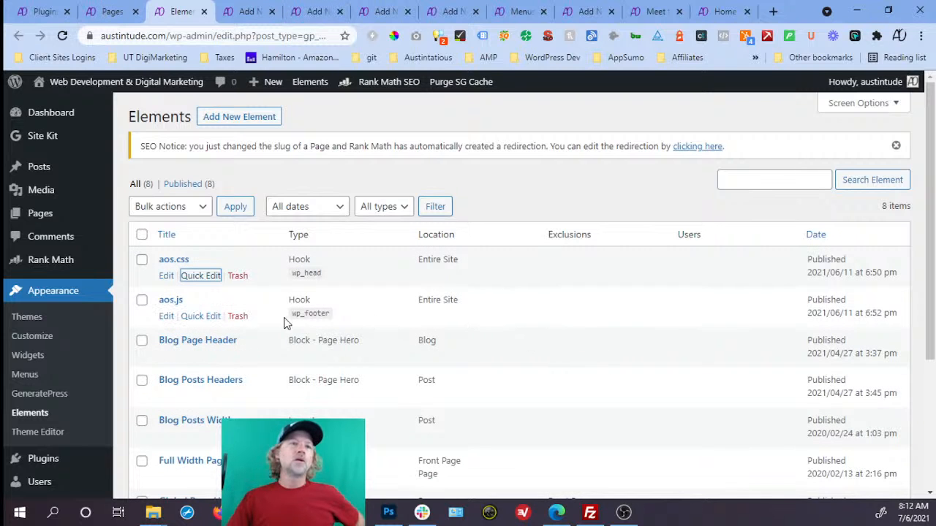
- Open the aos.js element for editing and show its internal notes
{"action": "left_click", "coordinate": [166, 317]}
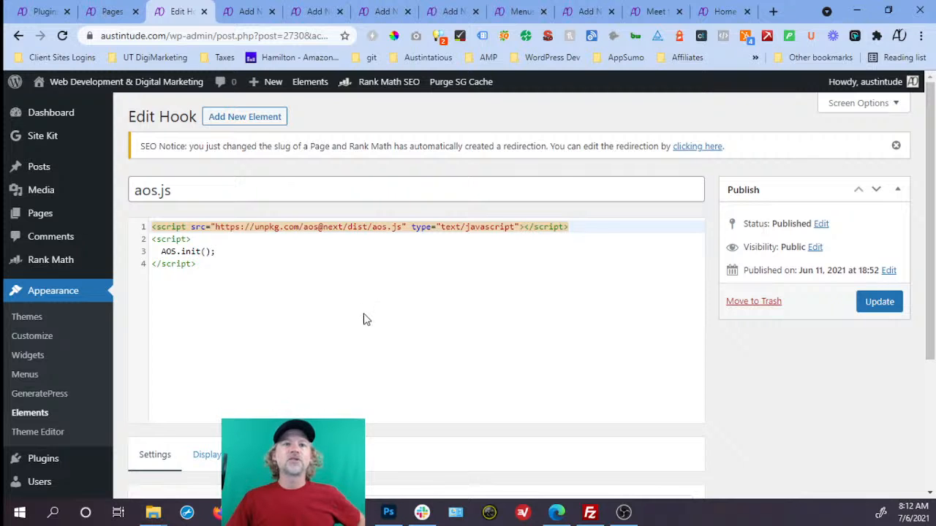
{"action": "scroll", "coordinate": [365, 320], "scroll_direction": "down", "scroll_amount": 3}
{"action": "scroll", "coordinate": [302, 266], "scroll_direction": "up", "scroll_amount": 3}
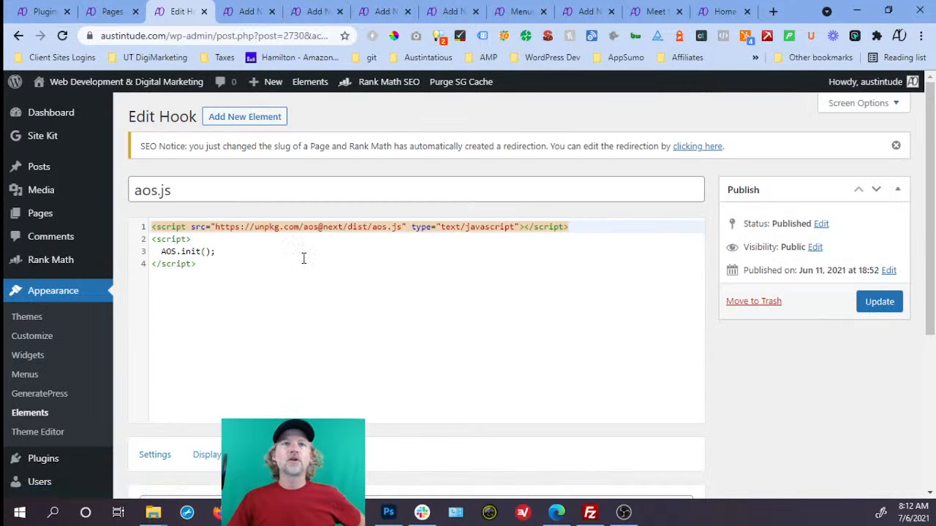
{"action": "scroll", "coordinate": [324, 293], "scroll_direction": "down", "scroll_amount": 3}
{"action": "scroll", "coordinate": [365, 288], "scroll_direction": "up", "scroll_amount": 1}
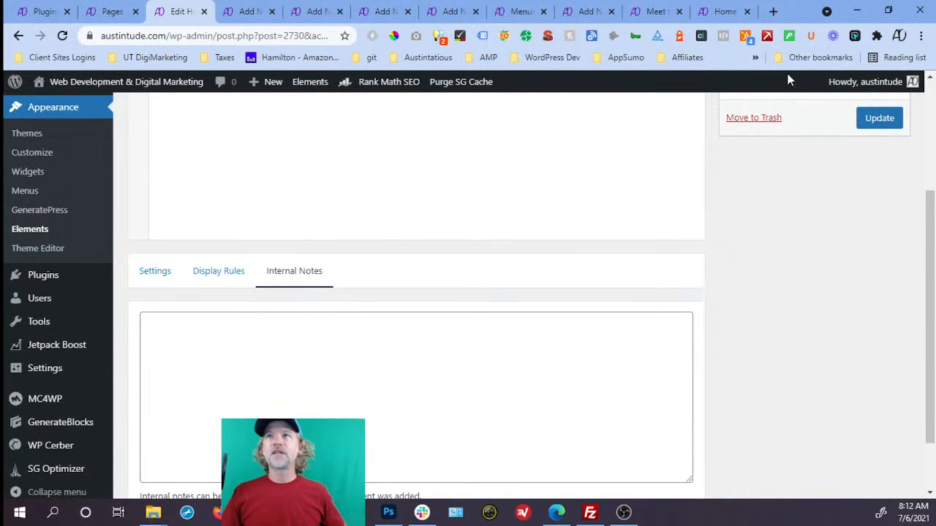
- Search Google for "animate on scorll aos.js" in a new browser tab
{"action": "left_click", "coordinate": [773, 11]}
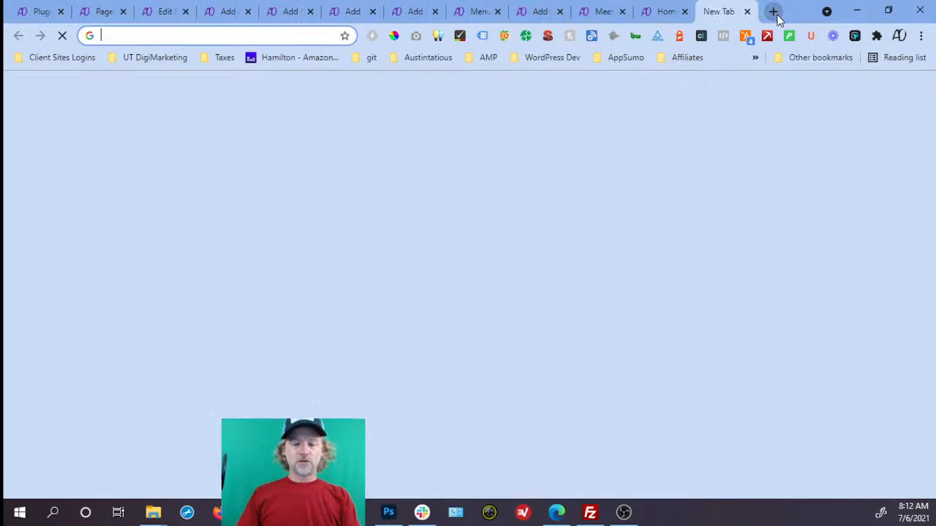
{"action": "type", "text": "animate on scorll a"}
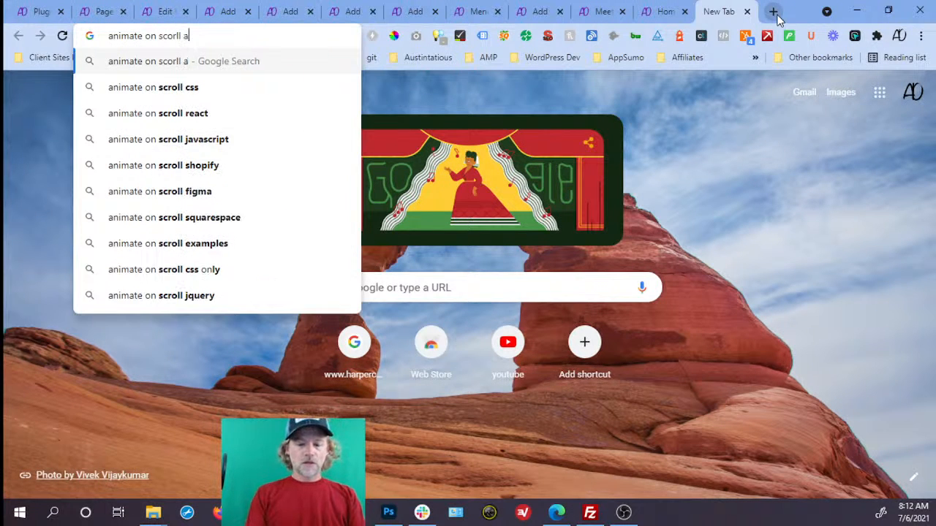
{"action": "type", "text": "os.js"}
{"action": "key", "text": "Return"}
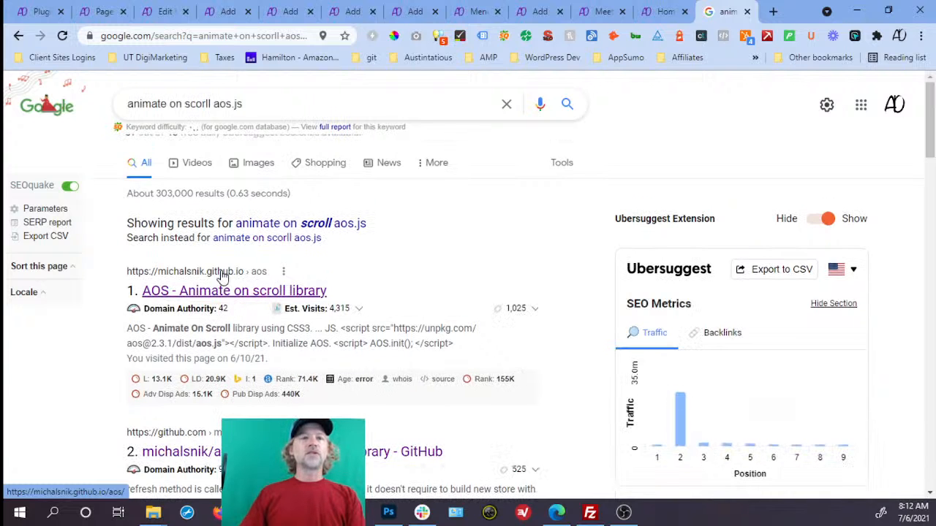
- Open the AOS library site and its GitHub repository from the search results, each in a new tab
{"action": "right_click", "coordinate": [223, 291]}
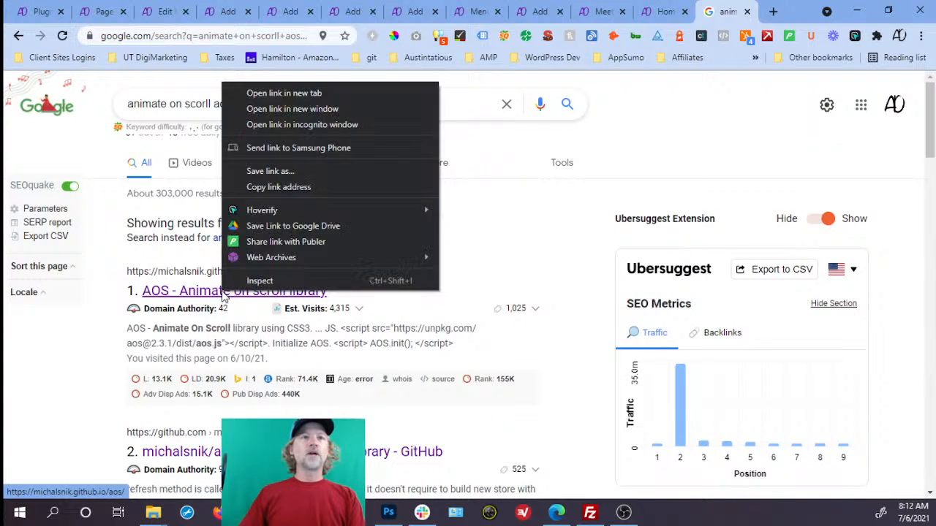
{"action": "left_click", "coordinate": [301, 92]}
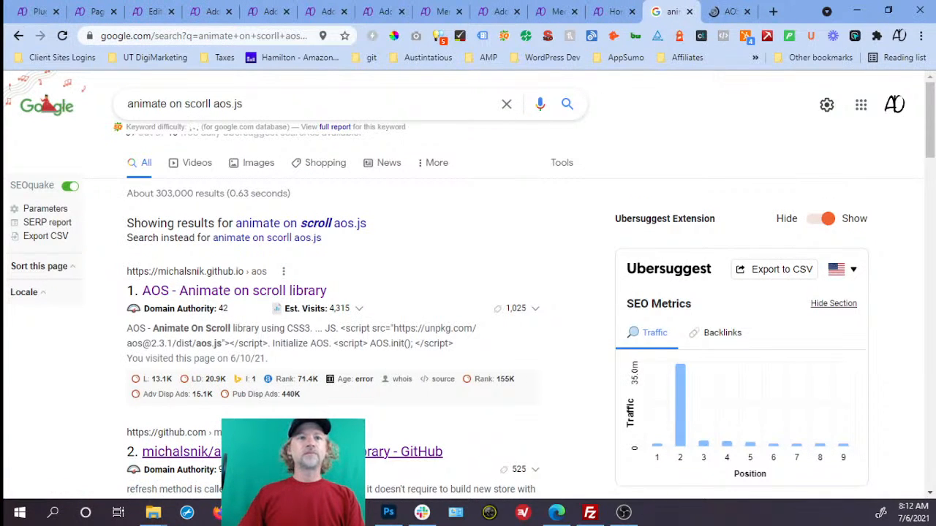
{"action": "right_click", "coordinate": [257, 449]}
{"action": "left_click", "coordinate": [359, 248]}
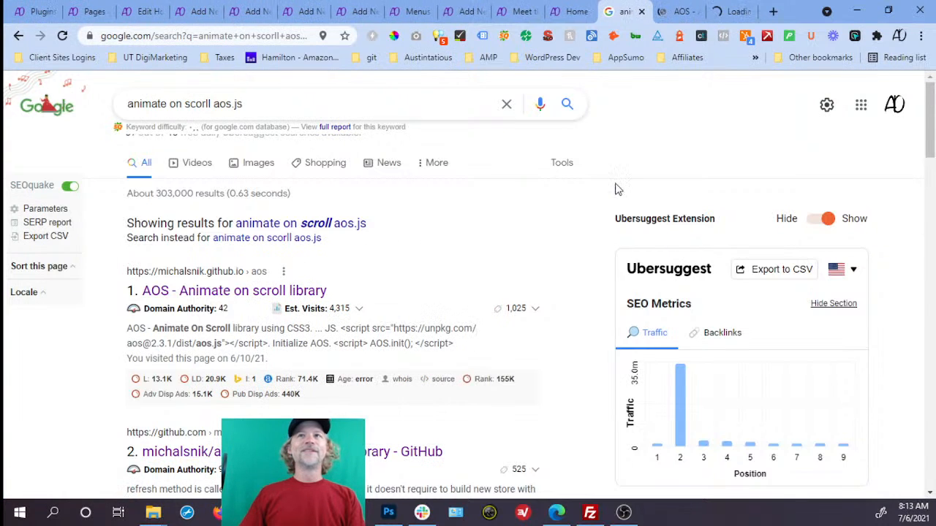
{"action": "left_click", "coordinate": [674, 18]}
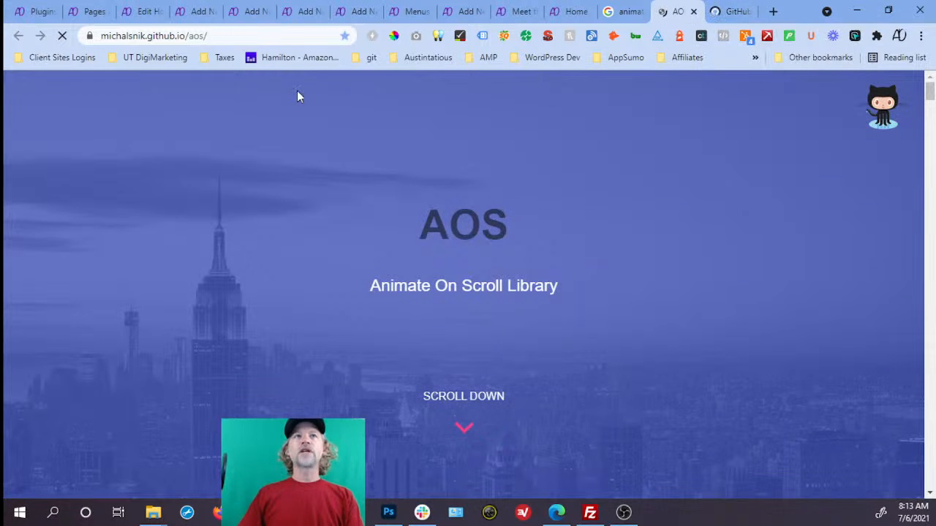
{"action": "left_click", "coordinate": [266, 34]}
{"action": "key", "text": "ctrl+c"}
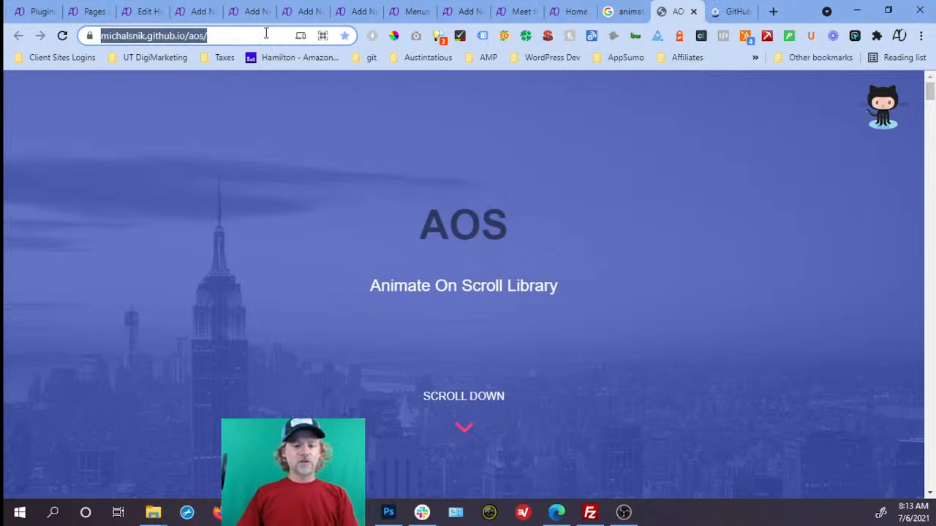
{"action": "left_click", "coordinate": [146, 12]}
{"action": "left_click", "coordinate": [225, 330]}
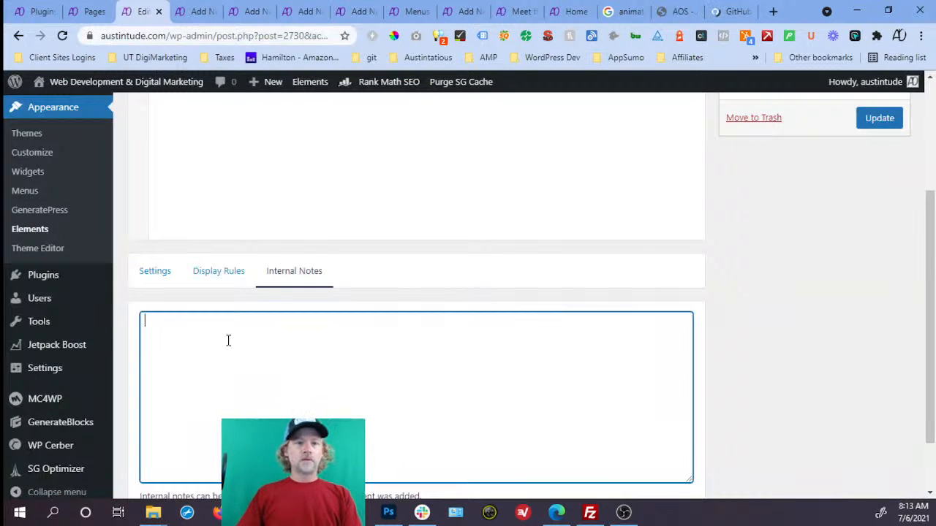
{"action": "key", "text": "ctrl+v"}
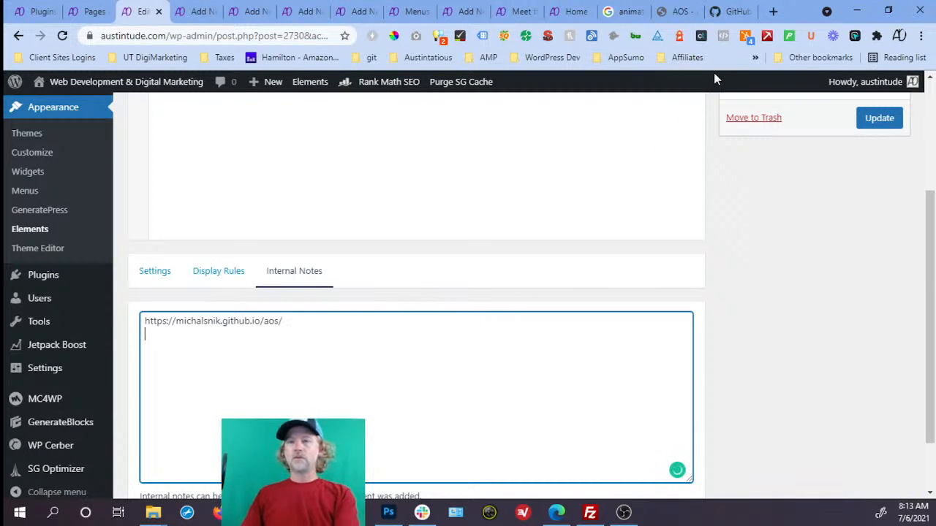
{"action": "left_click", "coordinate": [739, 13]}
{"action": "left_click", "coordinate": [227, 35]}
{"action": "key", "text": "ctrl+c"}
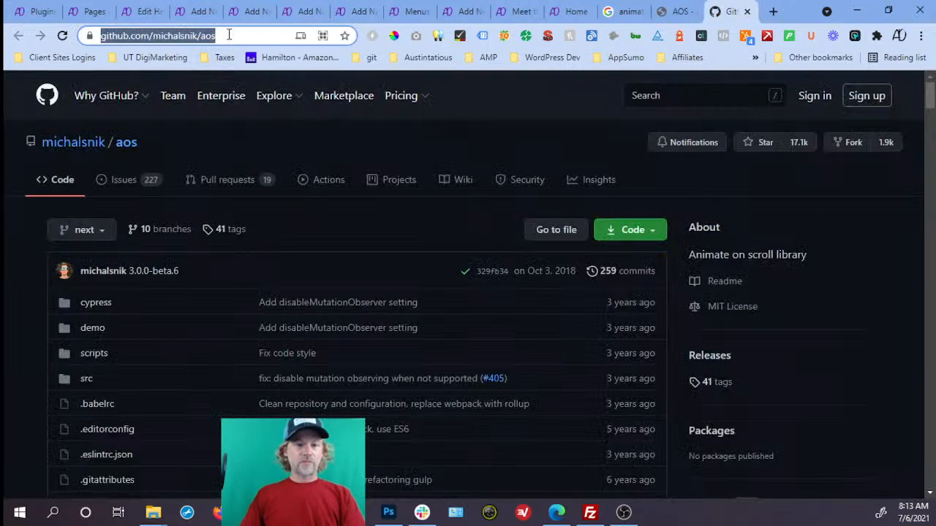
{"action": "left_click", "coordinate": [131, 13]}
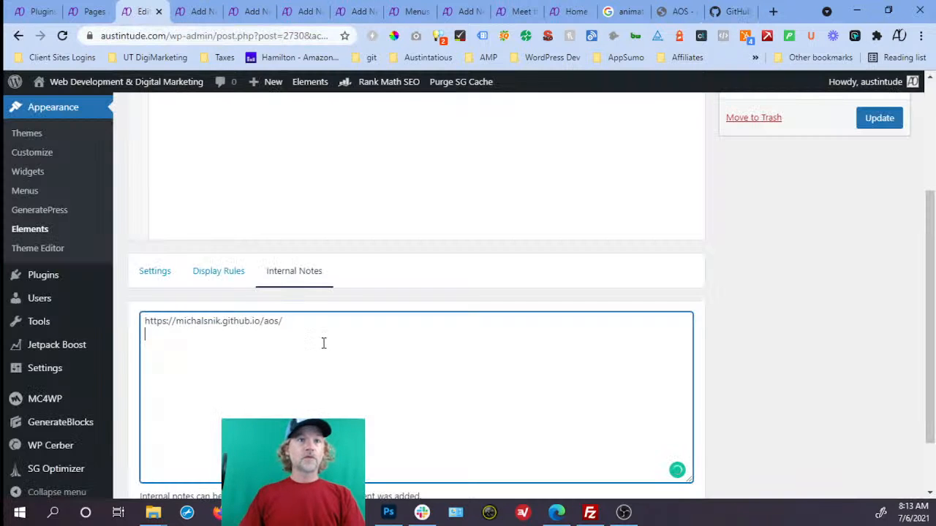
{"action": "key", "text": "Return"}
{"action": "key", "text": "ctrl+v"}
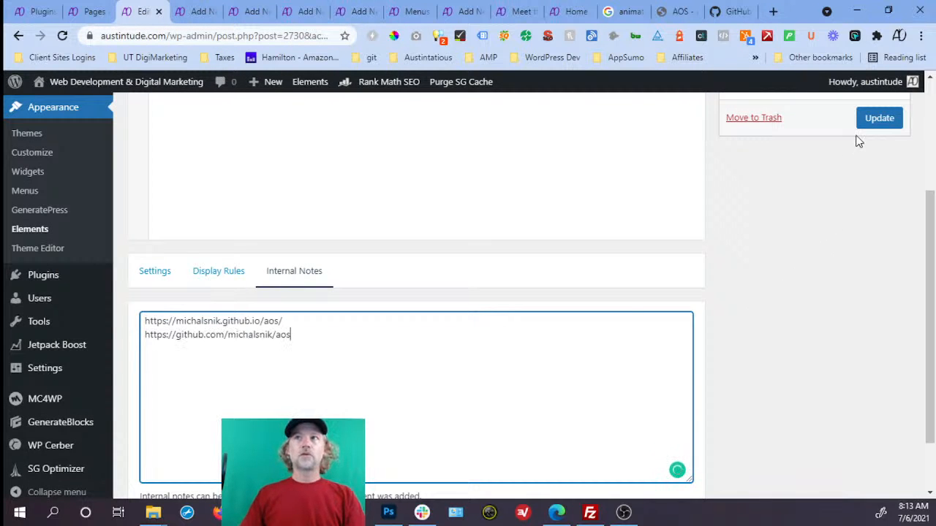
- Copy both link lines from the internal notes and save the aos.js element
{"action": "left_click_drag", "start_coordinate": [322, 343], "coordinate": [146, 318]}
{"action": "key", "text": "ctrl+c"}
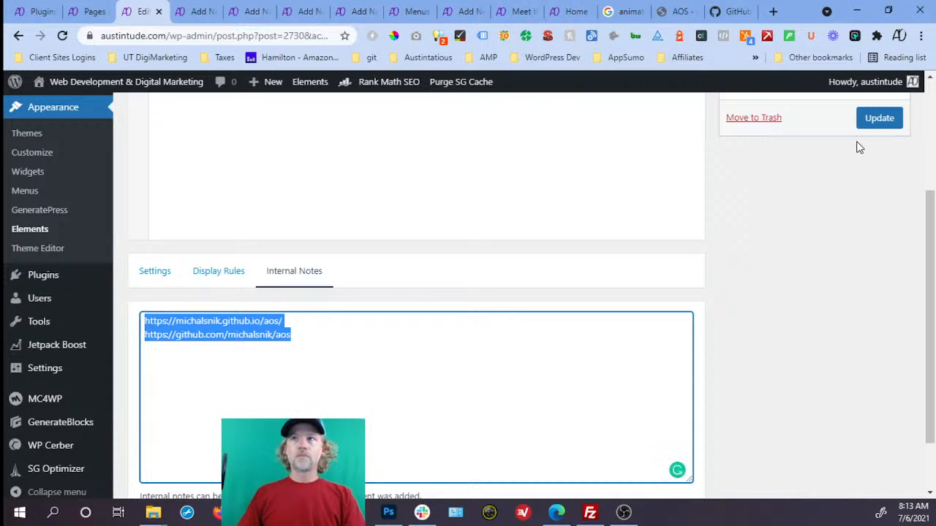
{"action": "left_click", "coordinate": [875, 123]}
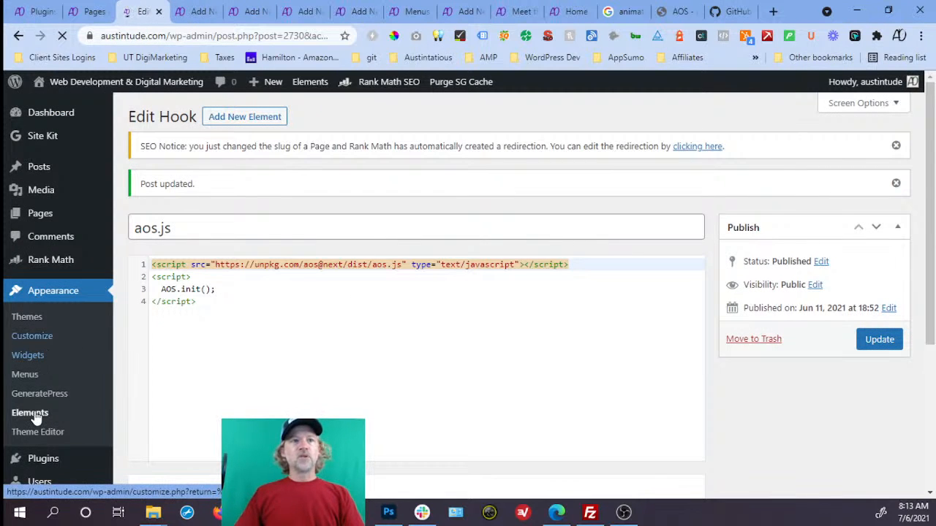
- Open the aos.css element, paste the two copied AOS links into its internal notes and save it
{"action": "left_click", "coordinate": [100, 417]}
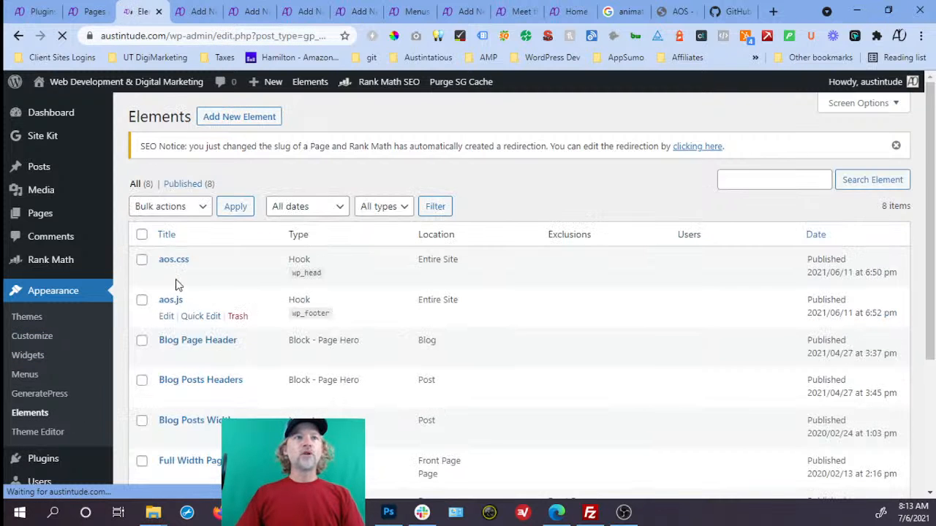
{"action": "left_click", "coordinate": [166, 276]}
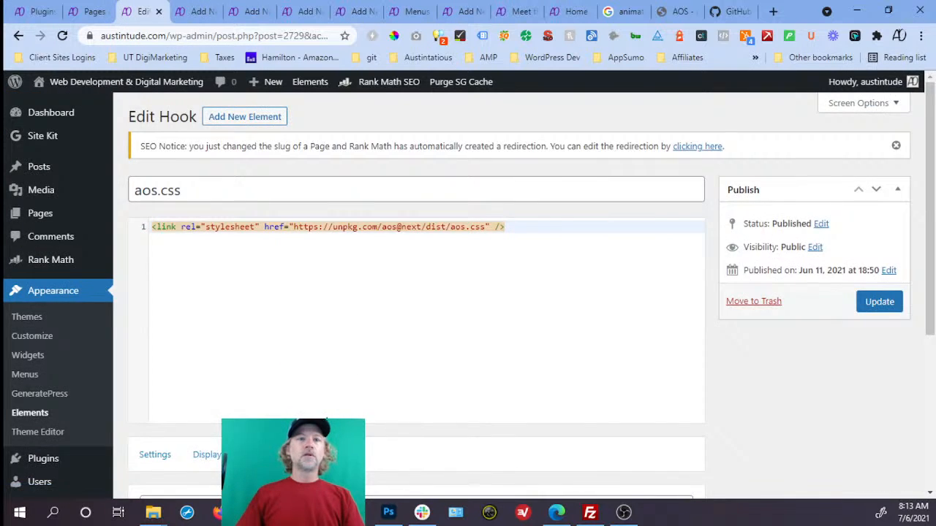
{"action": "scroll", "coordinate": [322, 380], "scroll_direction": "down", "scroll_amount": 4}
{"action": "left_click", "coordinate": [324, 336]}
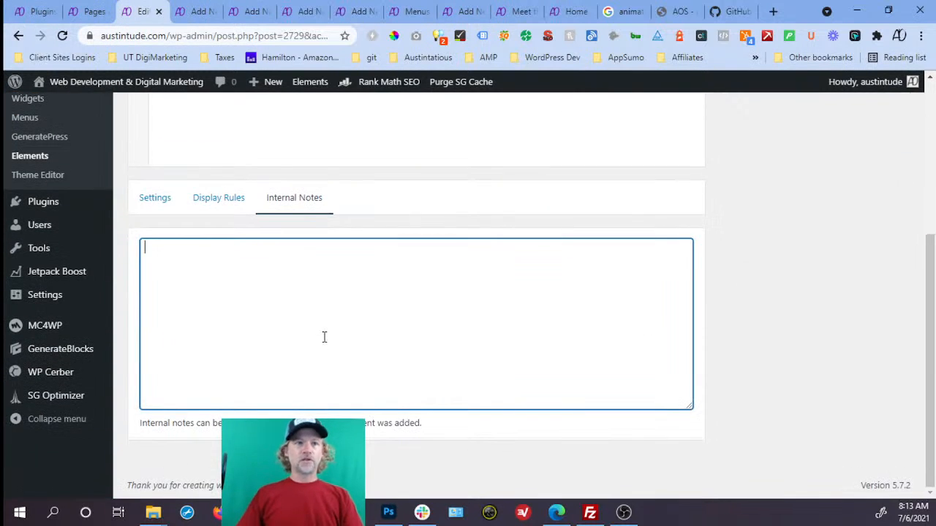
{"action": "key", "text": "ctrl+v"}
{"action": "scroll", "coordinate": [865, 291], "scroll_direction": "up", "scroll_amount": 5}
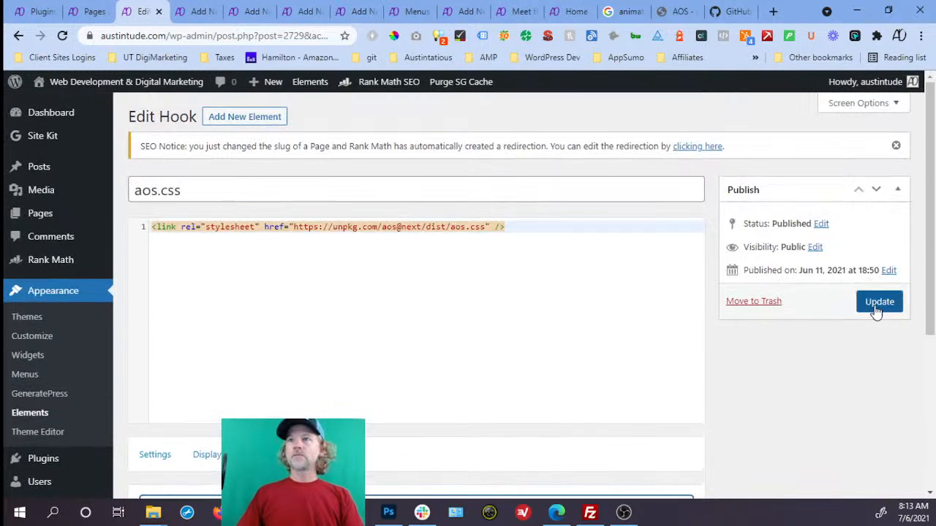
{"action": "left_click", "coordinate": [878, 301]}
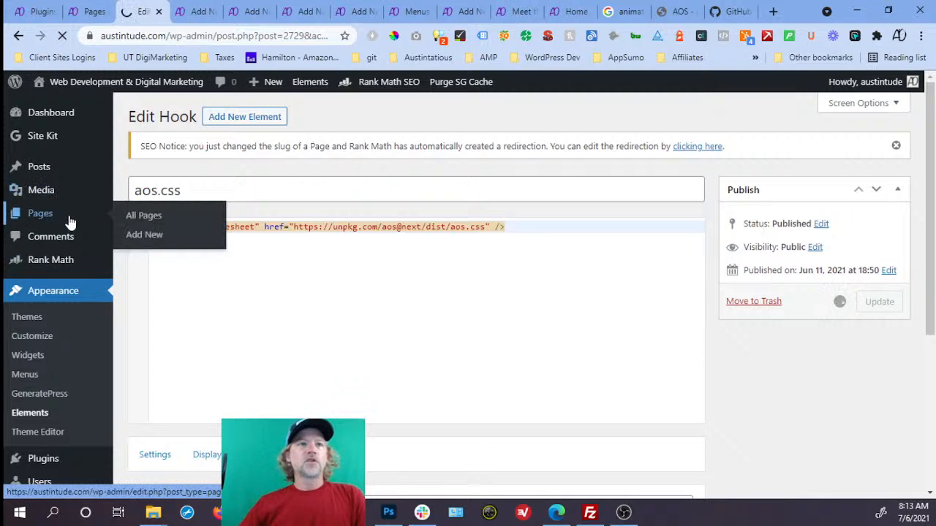
- Go to the site's pages list and open the A-O-S draft page for editing
{"action": "scroll", "coordinate": [310, 368], "scroll_direction": "down", "scroll_amount": 3}
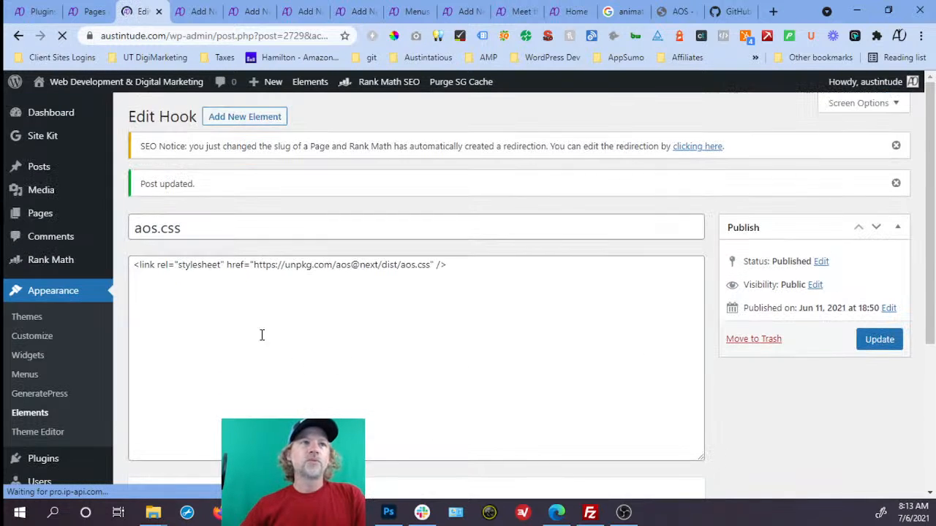
{"action": "right_click", "coordinate": [43, 218]}
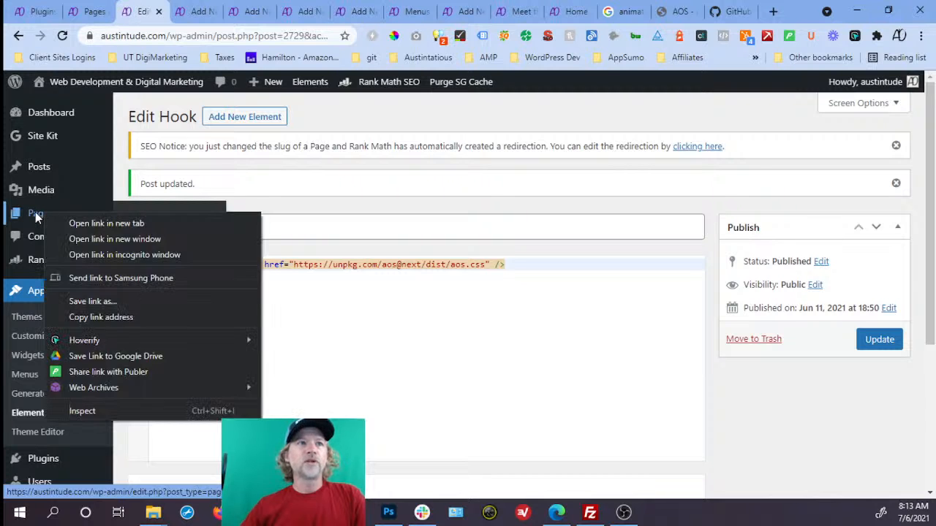
{"action": "key", "text": "Escape"}
{"action": "left_click", "coordinate": [39, 220]}
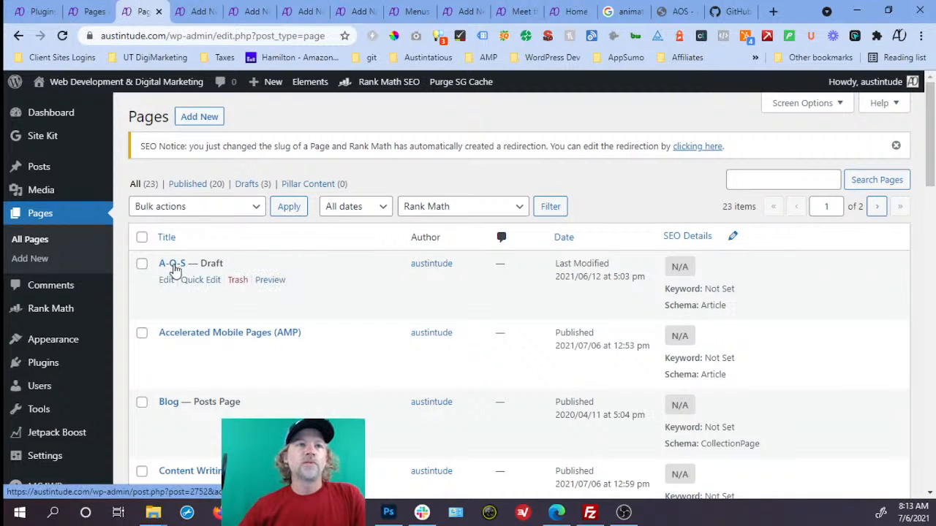
{"action": "left_click", "coordinate": [166, 282]}
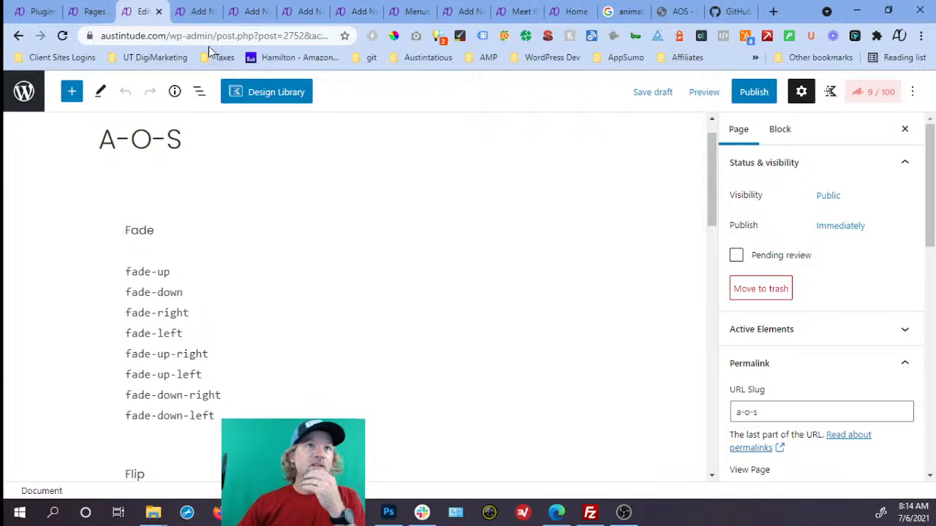
- In the next browser tab, go to the pages list and open the Home front page for editing
{"action": "left_click", "coordinate": [191, 15]}
{"action": "left_click", "coordinate": [25, 104]}
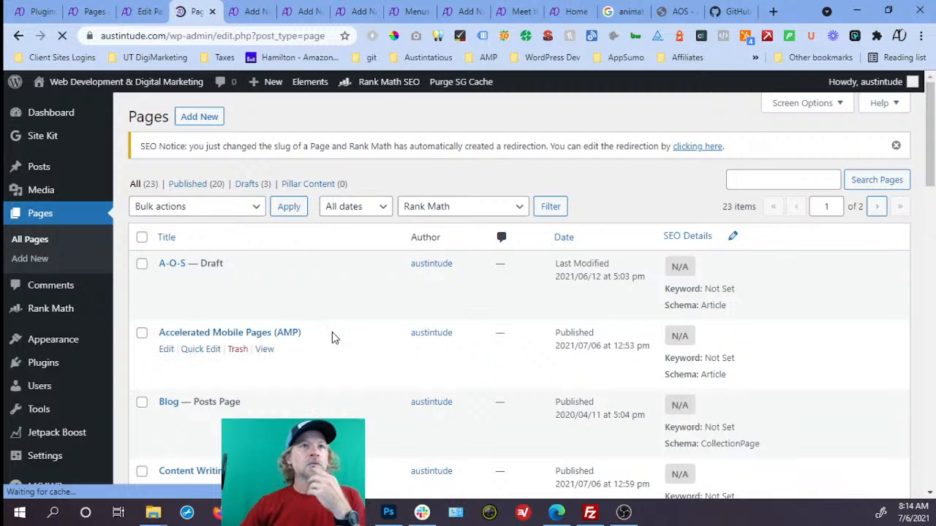
{"action": "scroll", "coordinate": [344, 337], "scroll_direction": "down", "scroll_amount": 6}
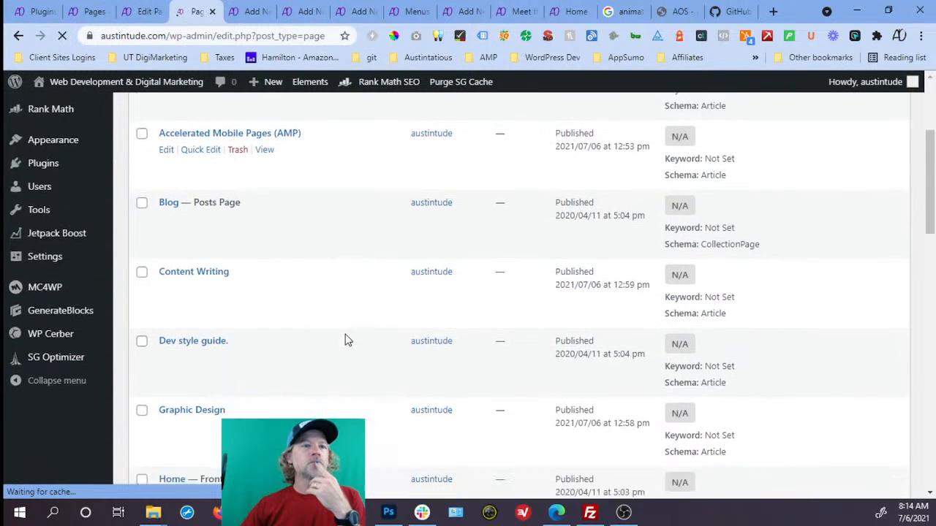
{"action": "left_click", "coordinate": [167, 268]}
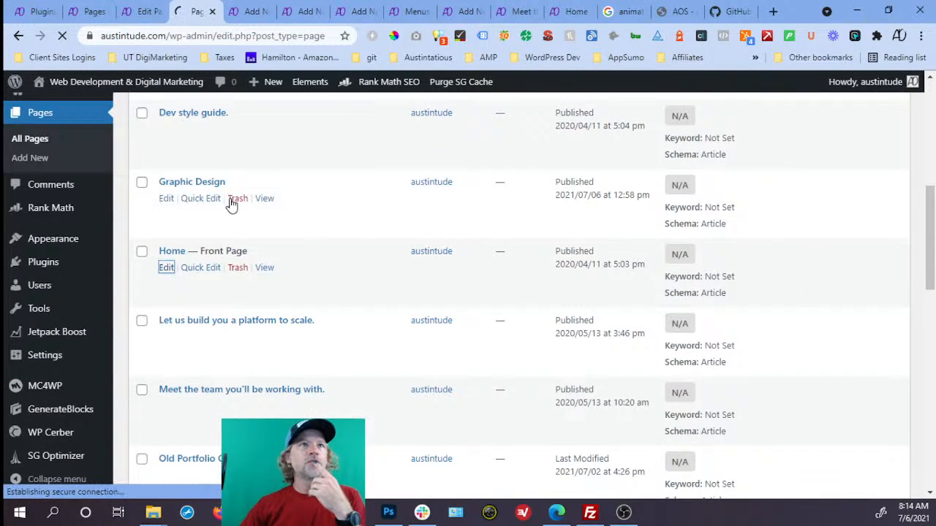
- Compare the fade and flip animation names in the A-O-S draft with the live demos on the AOS library site
{"action": "left_click", "coordinate": [144, 12]}
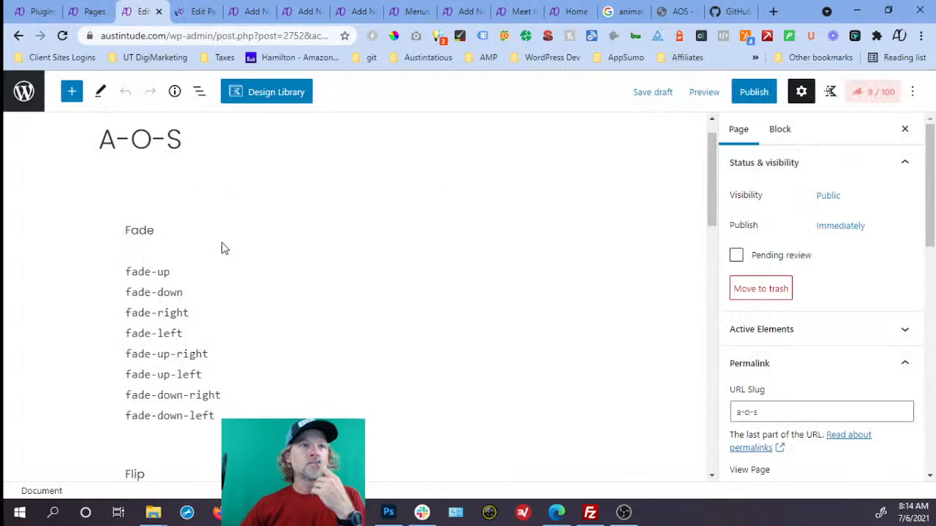
{"action": "scroll", "coordinate": [193, 277], "scroll_direction": "down", "scroll_amount": 3}
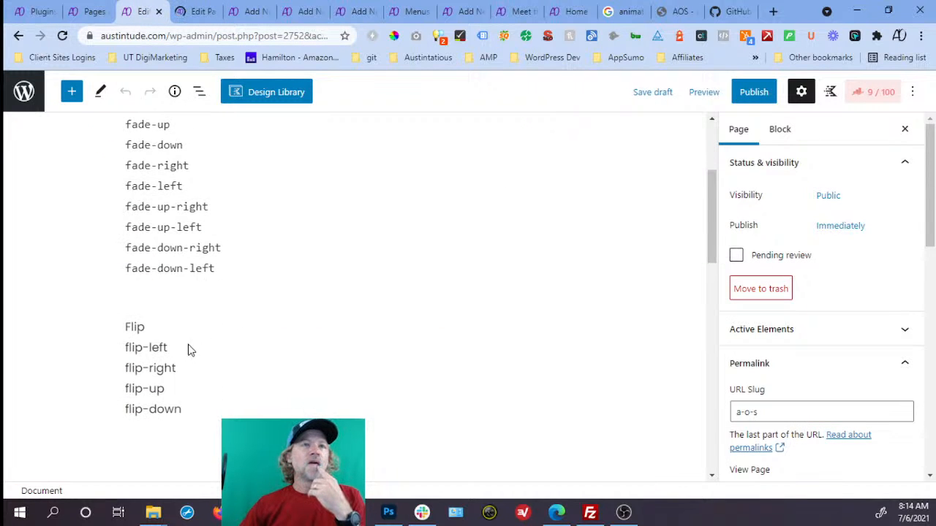
{"action": "left_click", "coordinate": [676, 12]}
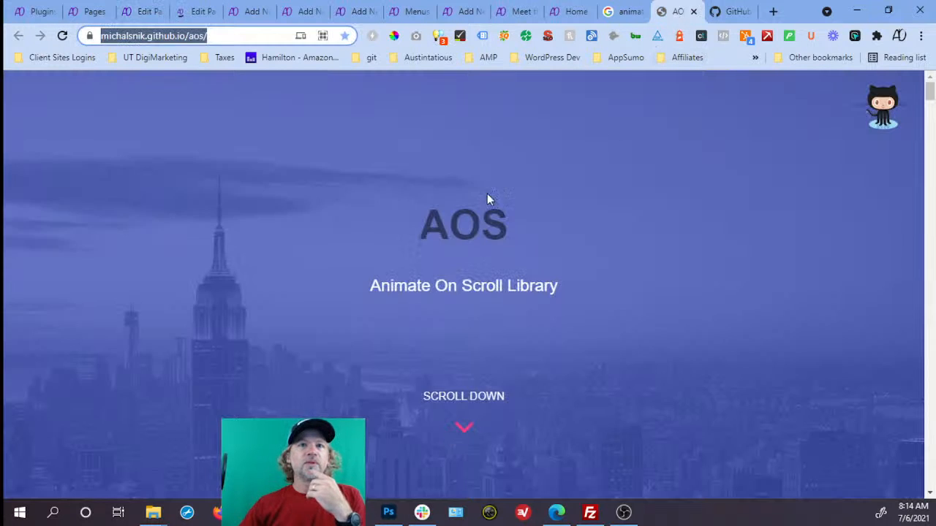
{"action": "scroll", "coordinate": [438, 197], "scroll_direction": "down", "scroll_amount": 6}
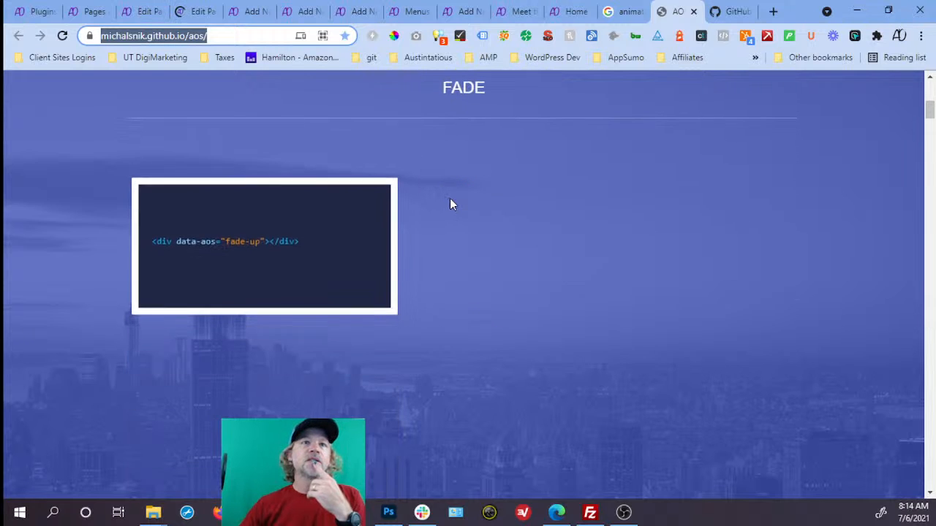
{"action": "scroll", "coordinate": [451, 202], "scroll_direction": "down", "scroll_amount": 2}
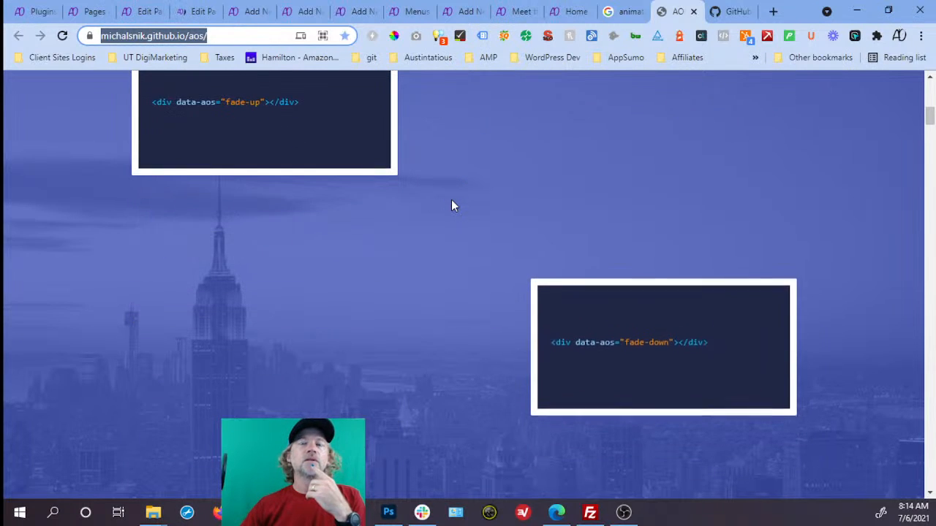
{"action": "scroll", "coordinate": [451, 204], "scroll_direction": "down", "scroll_amount": 2}
{"action": "scroll", "coordinate": [452, 205], "scroll_direction": "down", "scroll_amount": 1}
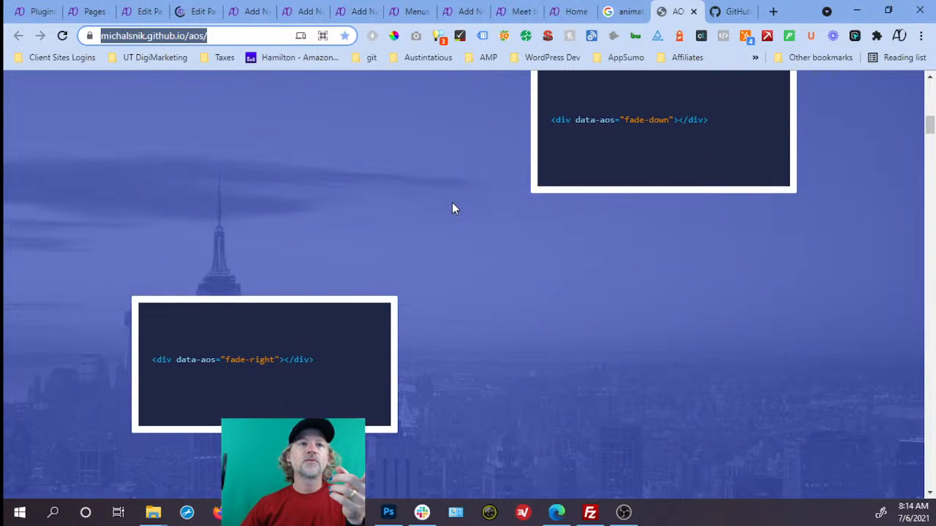
{"action": "scroll", "coordinate": [452, 208], "scroll_direction": "down", "scroll_amount": 1}
{"action": "scroll", "coordinate": [452, 208], "scroll_direction": "down", "scroll_amount": 2}
{"action": "scroll", "coordinate": [452, 209], "scroll_direction": "down", "scroll_amount": 3}
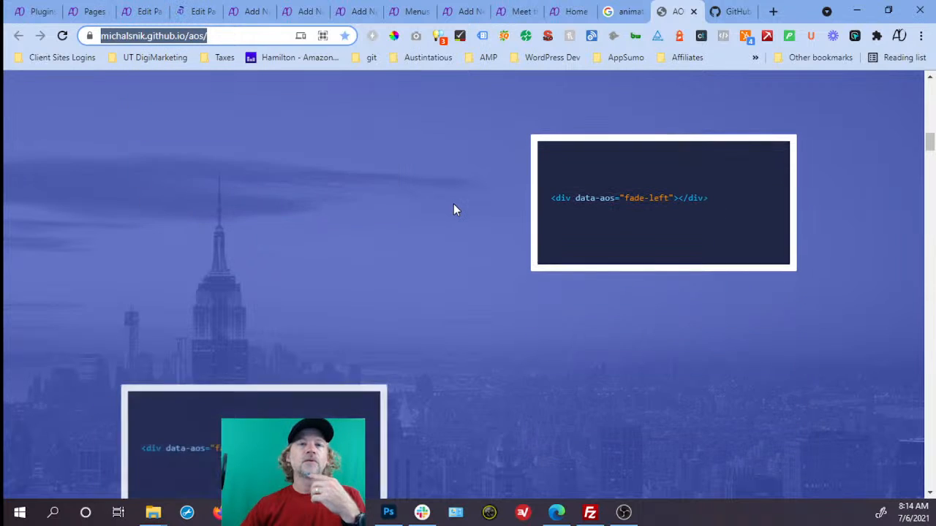
{"action": "scroll", "coordinate": [453, 204], "scroll_direction": "down", "scroll_amount": 10}
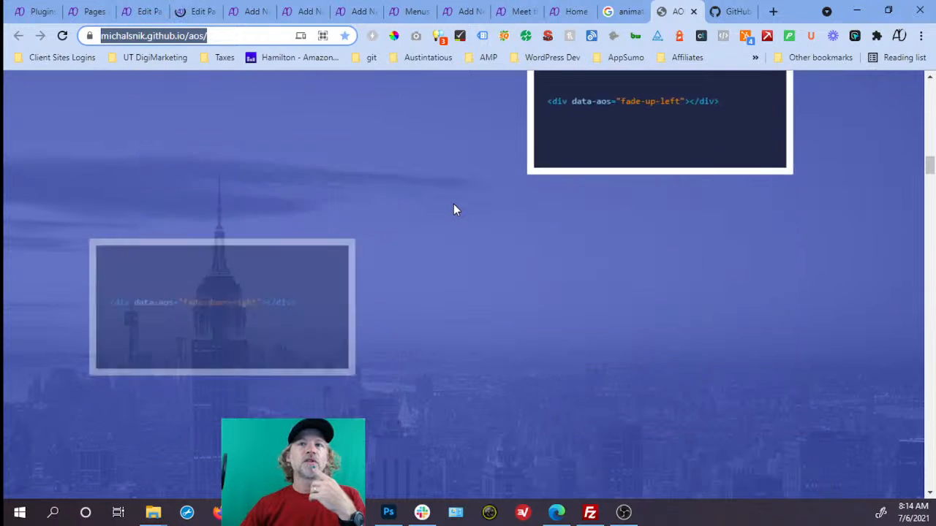
{"action": "scroll", "coordinate": [454, 209], "scroll_direction": "down", "scroll_amount": 5}
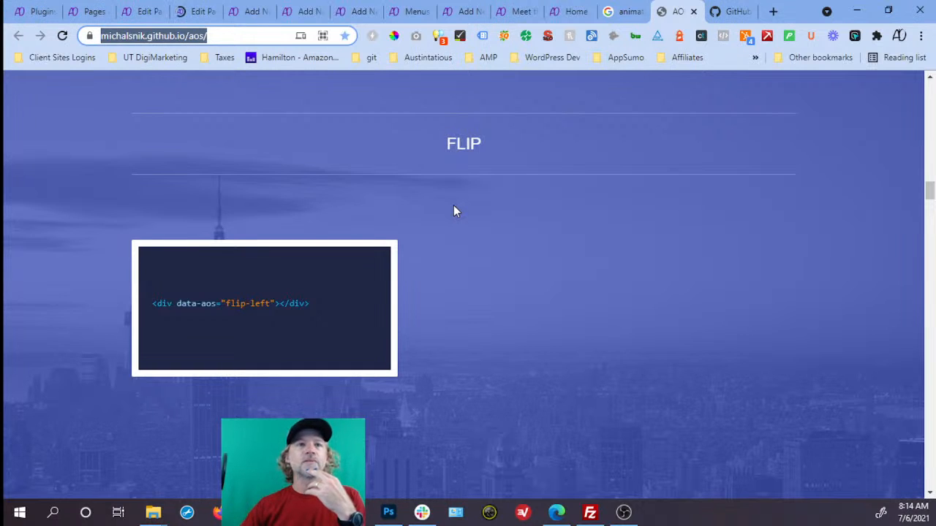
{"action": "scroll", "coordinate": [453, 210], "scroll_direction": "down", "scroll_amount": 3}
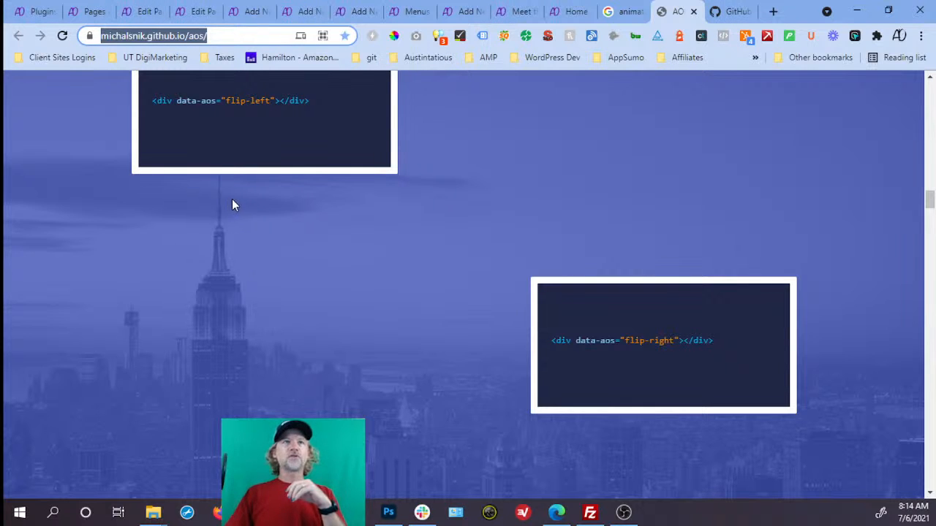
- Return to the Home page editor and select the description text in the Website Design service card
{"action": "left_click", "coordinate": [153, 17]}
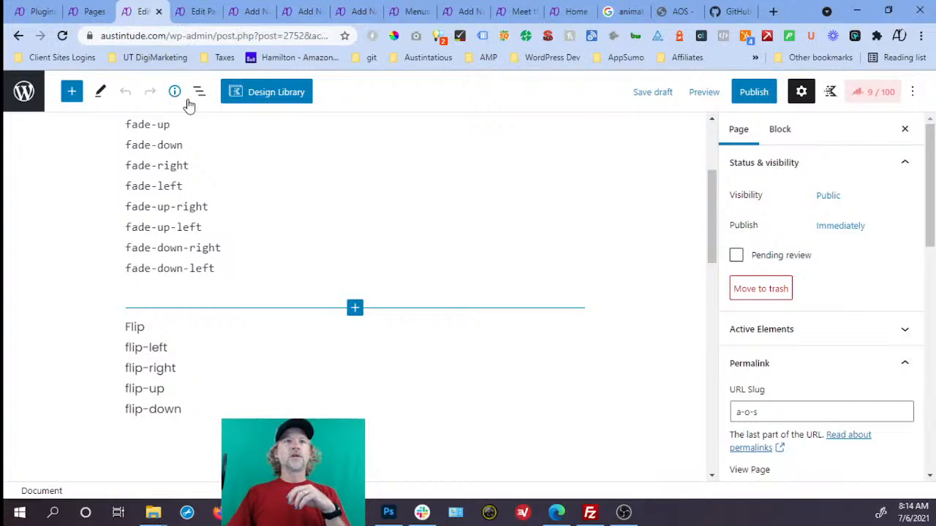
{"action": "left_click", "coordinate": [196, 20]}
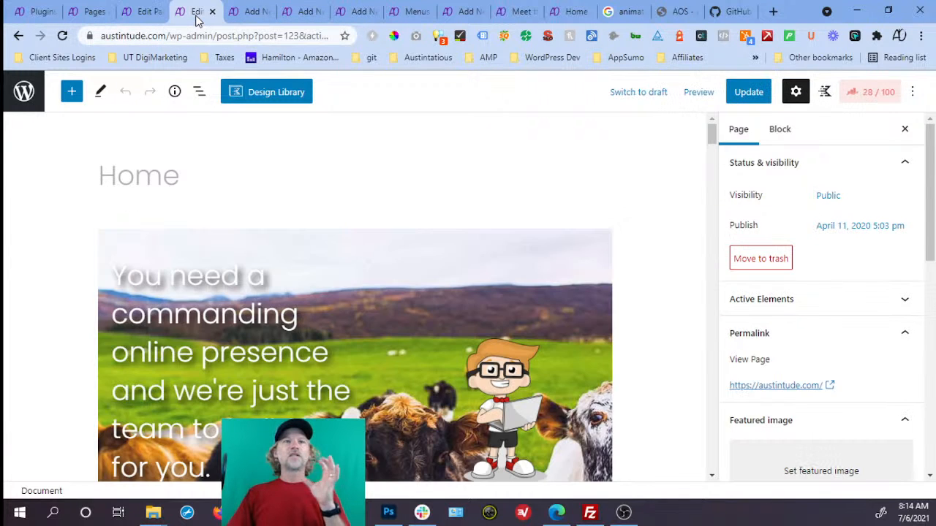
{"action": "scroll", "coordinate": [269, 154], "scroll_direction": "down", "scroll_amount": 1}
{"action": "scroll", "coordinate": [266, 164], "scroll_direction": "down", "scroll_amount": 4}
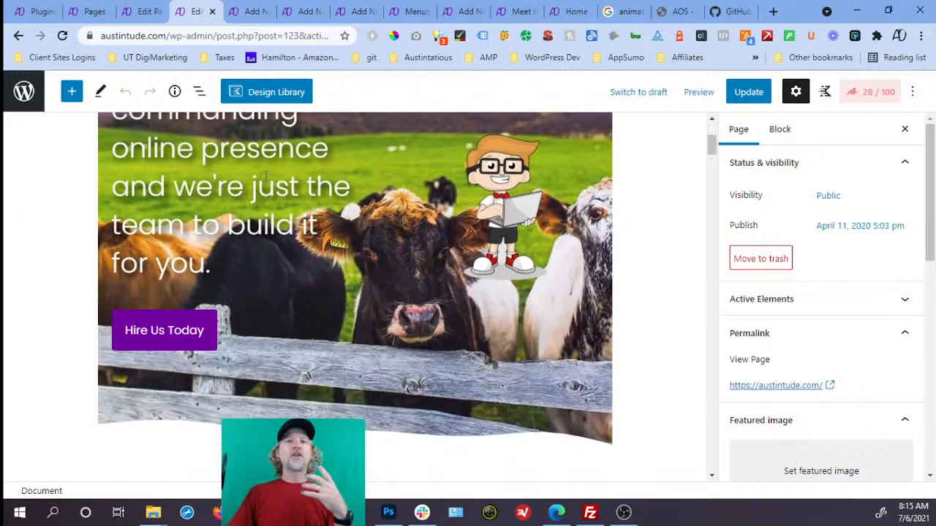
{"action": "scroll", "coordinate": [257, 195], "scroll_direction": "down", "scroll_amount": 8}
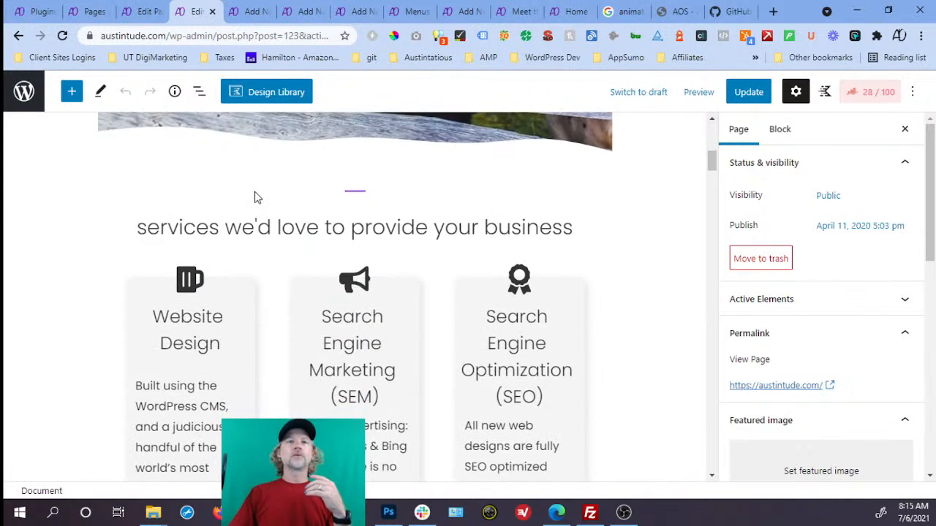
{"action": "scroll", "coordinate": [255, 205], "scroll_direction": "up", "scroll_amount": 2}
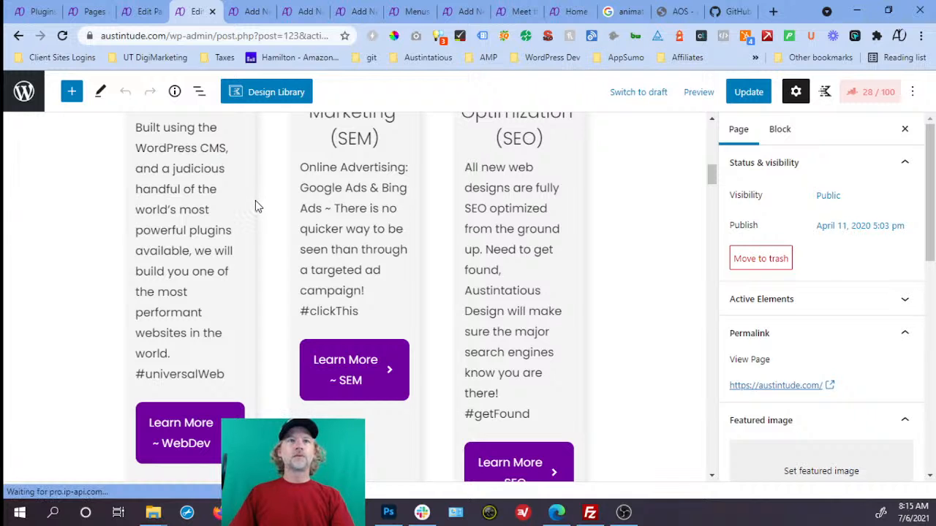
{"action": "left_click", "coordinate": [244, 203]}
{"action": "left_click", "coordinate": [244, 204]}
{"action": "scroll", "coordinate": [245, 203], "scroll_direction": "up", "scroll_amount": 3}
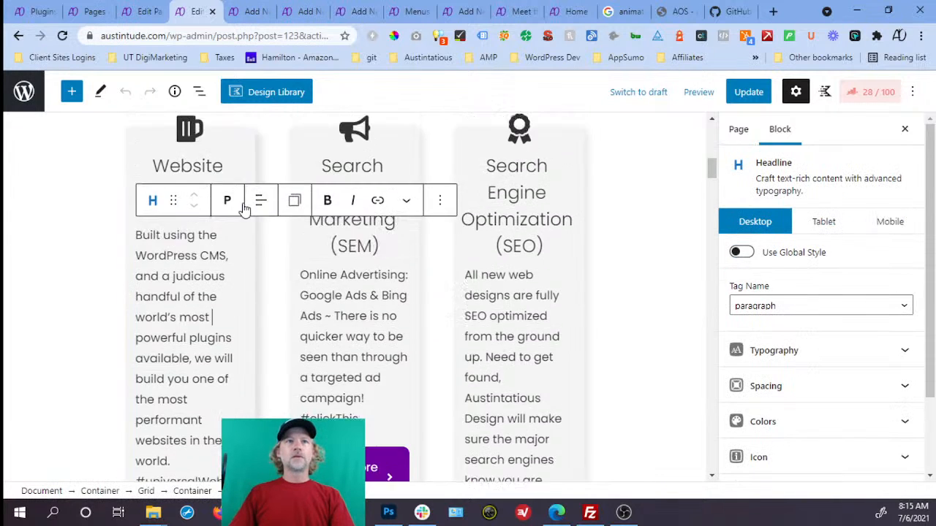
- Select the Website Design card's outer container and set its data-aos custom attribute to flip-left
{"action": "left_click", "coordinate": [198, 92]}
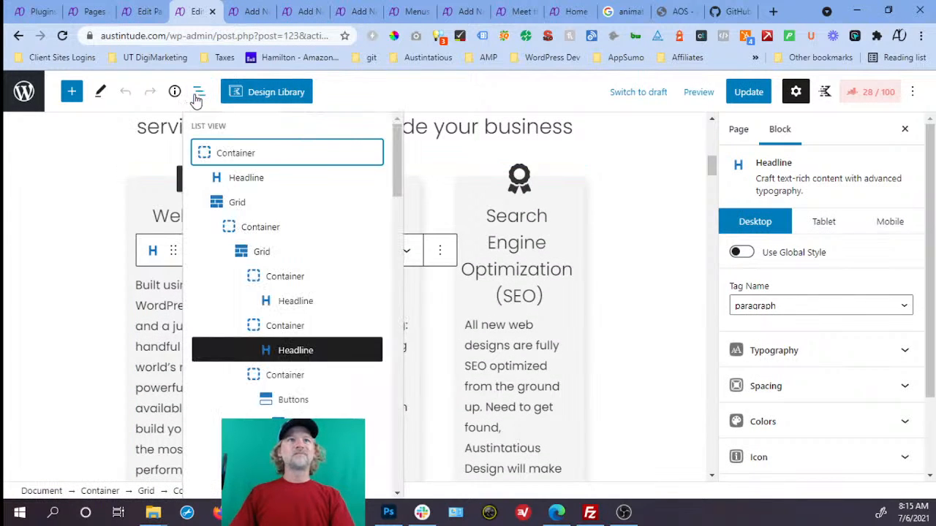
{"action": "left_click", "coordinate": [253, 229]}
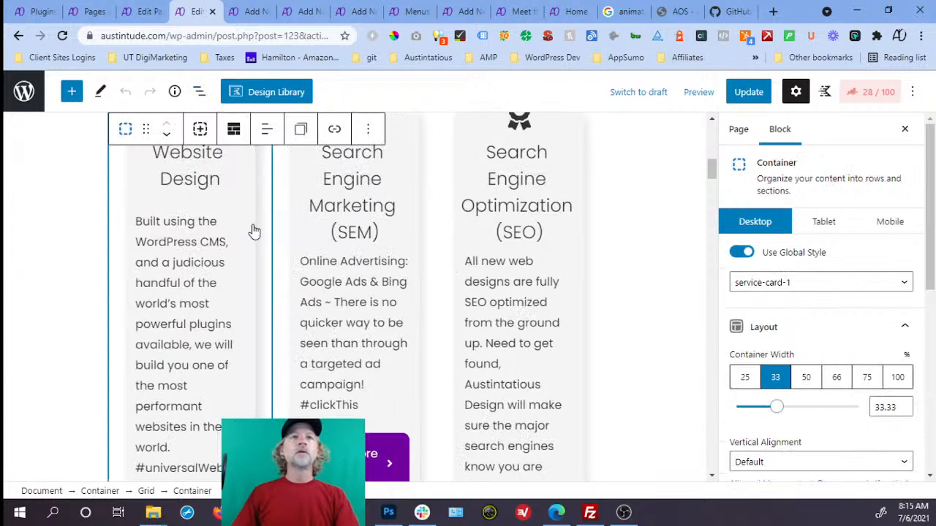
{"action": "scroll", "coordinate": [771, 338], "scroll_direction": "down", "scroll_amount": 5}
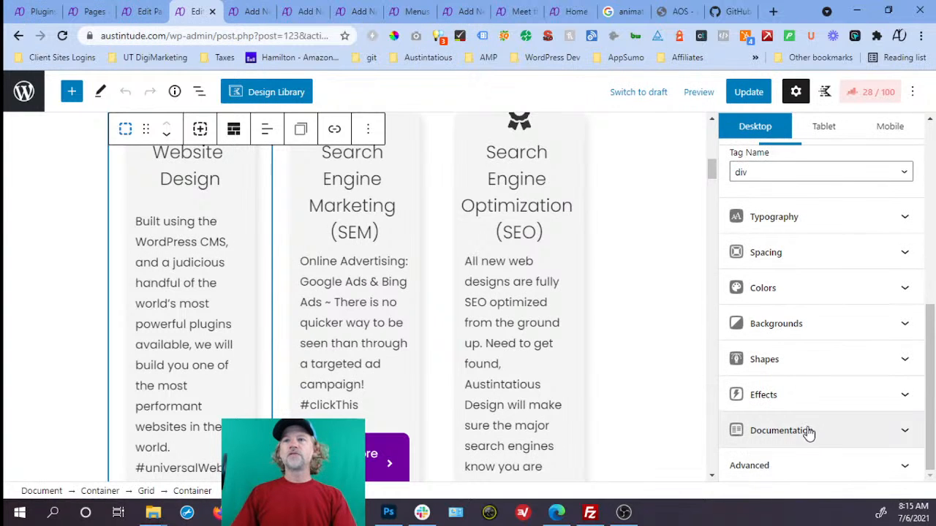
{"action": "left_click", "coordinate": [788, 463]}
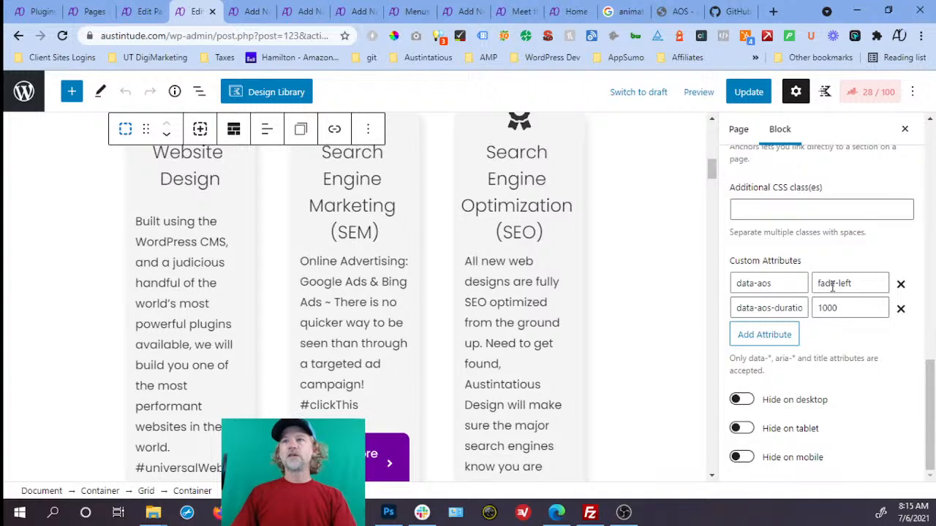
{"action": "left_click_drag", "start_coordinate": [837, 285], "coordinate": [826, 287]}
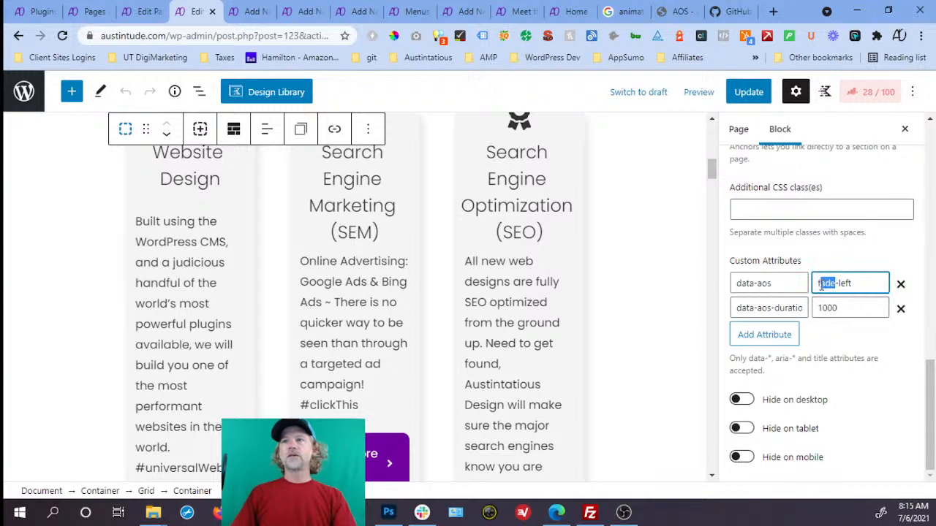
{"action": "type", "text": "flip"}
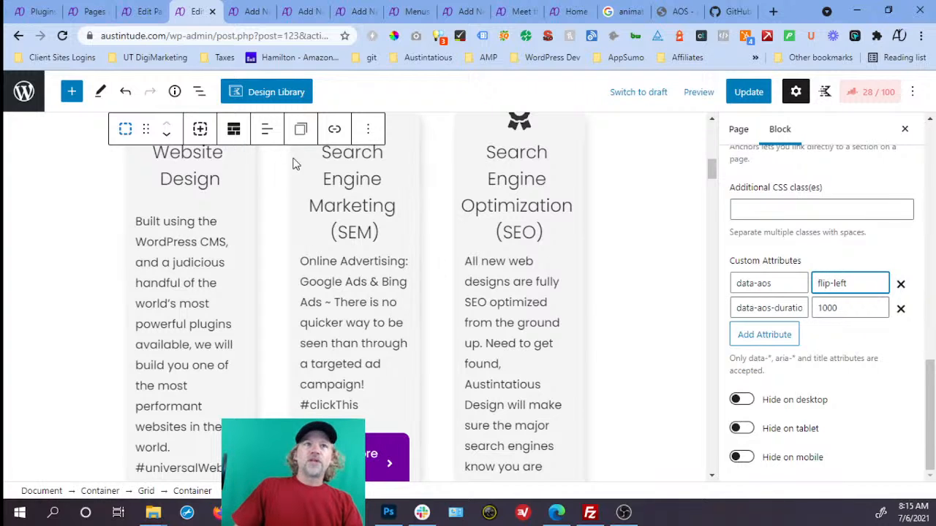
{"action": "left_click", "coordinate": [300, 130]}
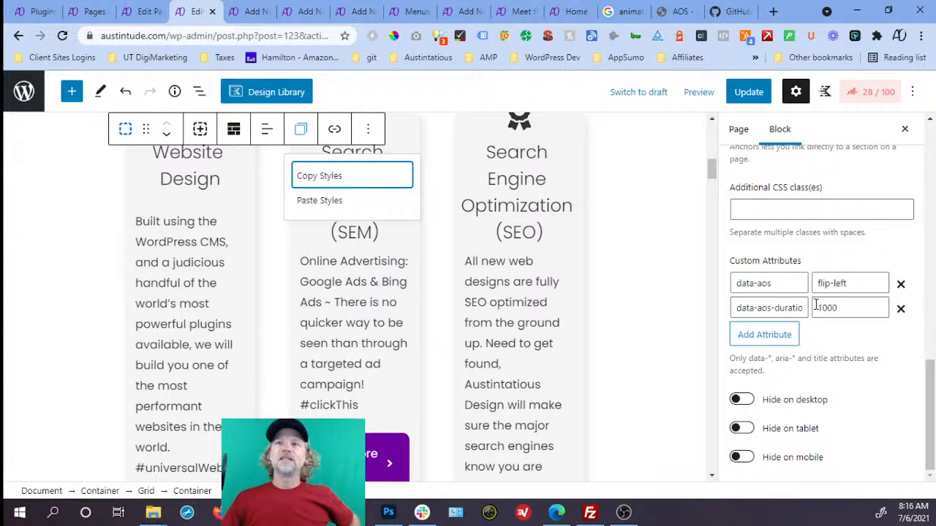
{"action": "left_click", "coordinate": [142, 20]}
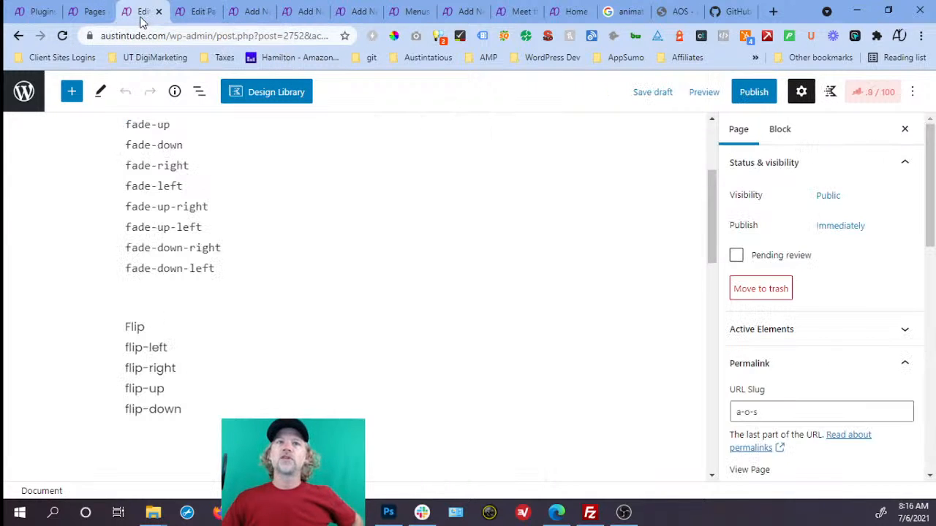
{"action": "left_click", "coordinate": [195, 20]}
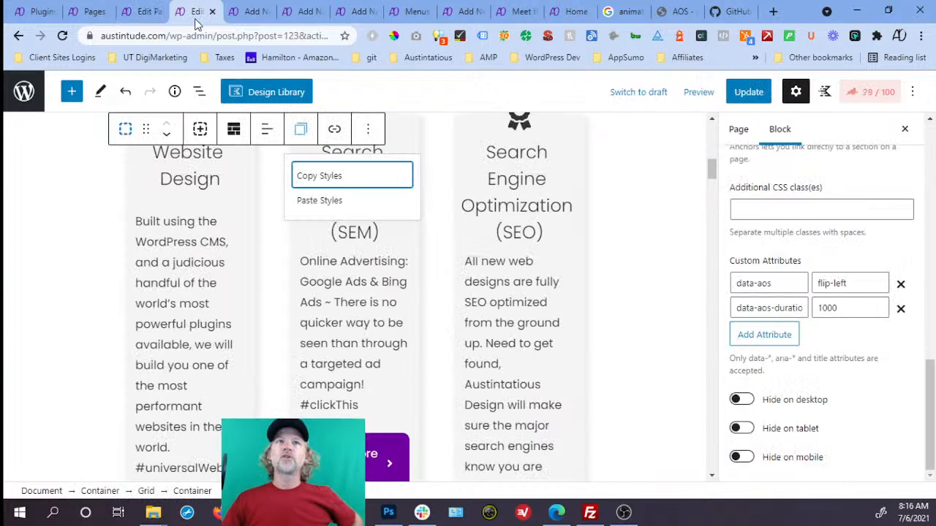
- Select the Search Engine Marketing card's outer container and set its data-aos custom attribute to flip-left
{"action": "left_click", "coordinate": [199, 94]}
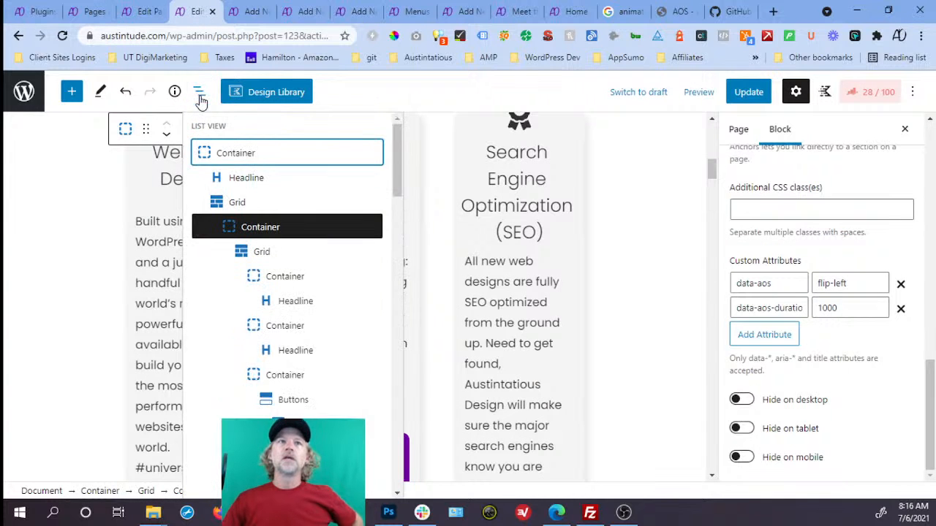
{"action": "scroll", "coordinate": [307, 329], "scroll_direction": "down", "scroll_amount": 1}
{"action": "left_click", "coordinate": [286, 430]}
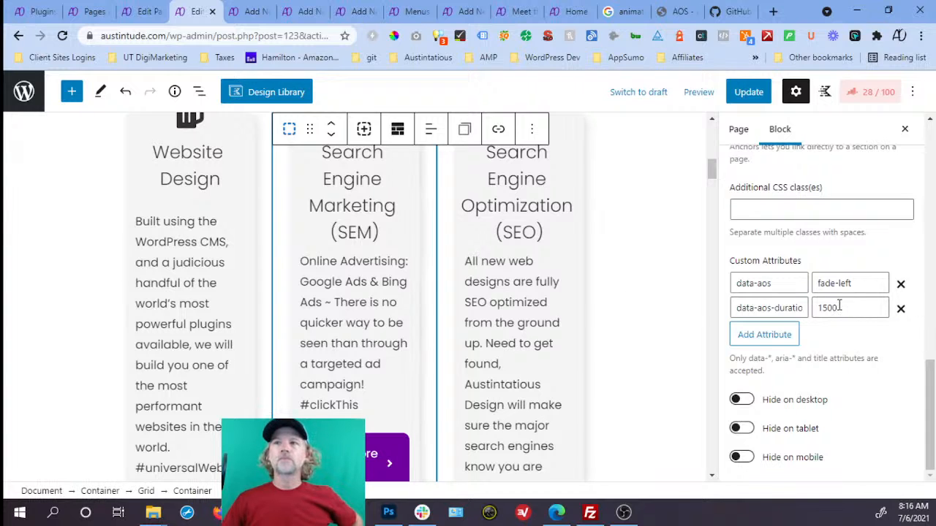
{"action": "left_click", "coordinate": [832, 284]}
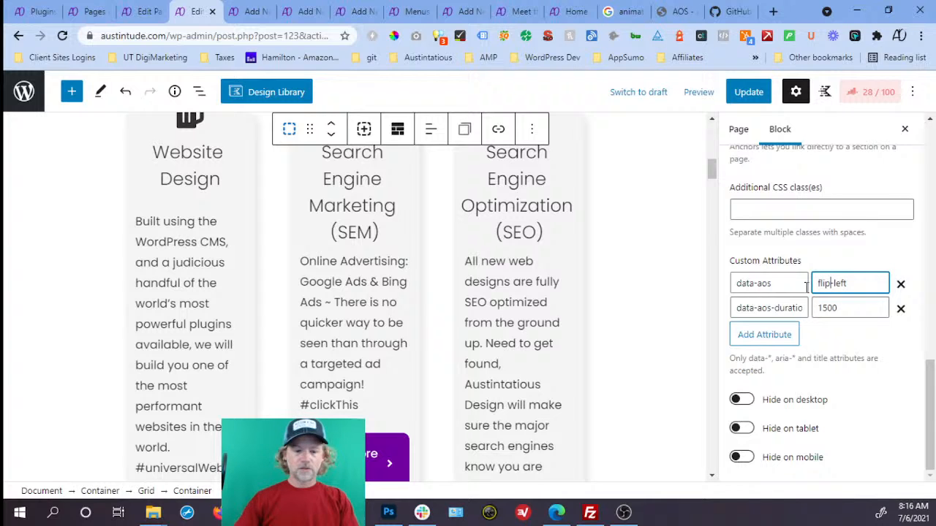
- Copy the flip-left value and set it as the data-aos attribute of the Search Engine Optimization (SEO) card's outer container
{"action": "key", "text": "ctrl+a"}
{"action": "key", "text": "ctrl+c"}
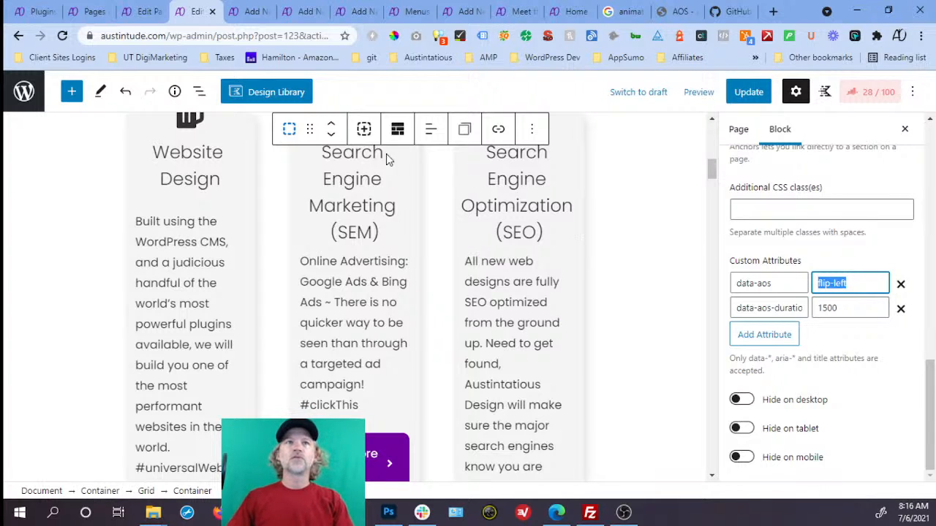
{"action": "left_click", "coordinate": [198, 95]}
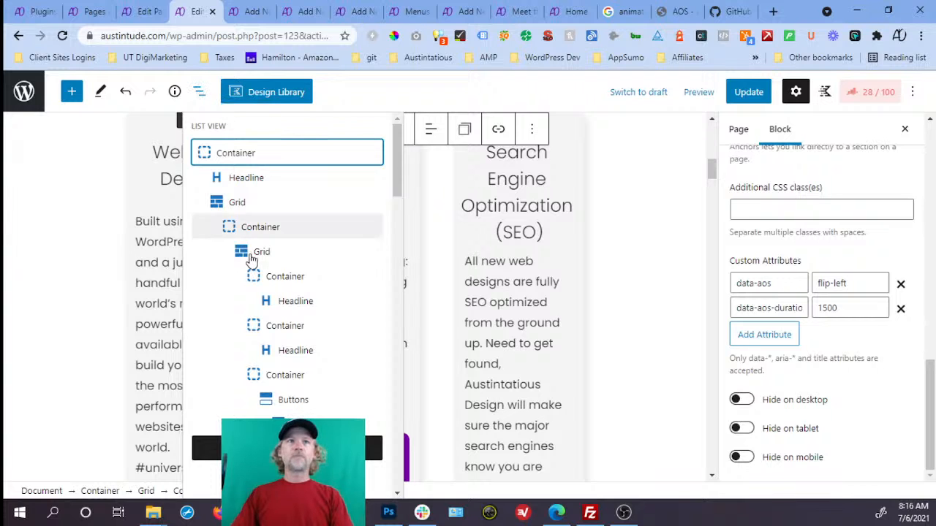
{"action": "scroll", "coordinate": [278, 289], "scroll_direction": "down", "scroll_amount": 1}
{"action": "scroll", "coordinate": [278, 290], "scroll_direction": "down", "scroll_amount": 5}
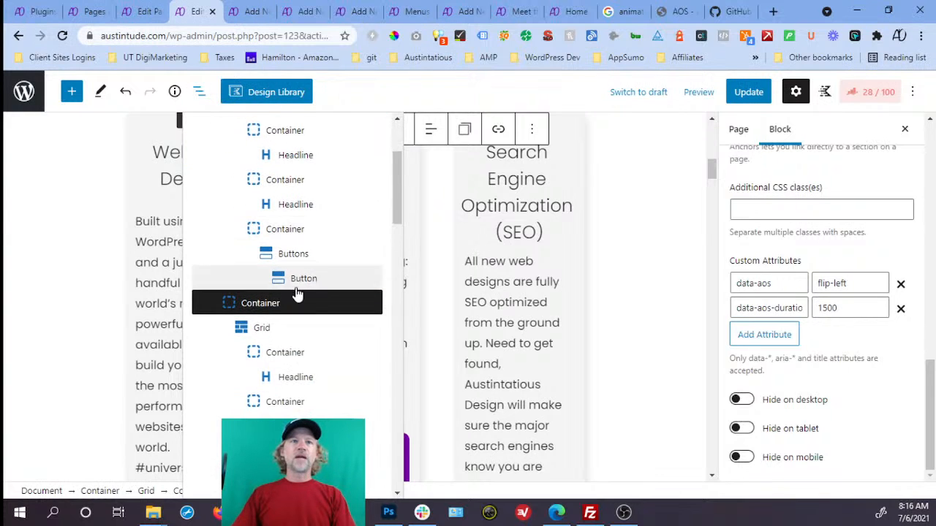
{"action": "left_click", "coordinate": [268, 389]}
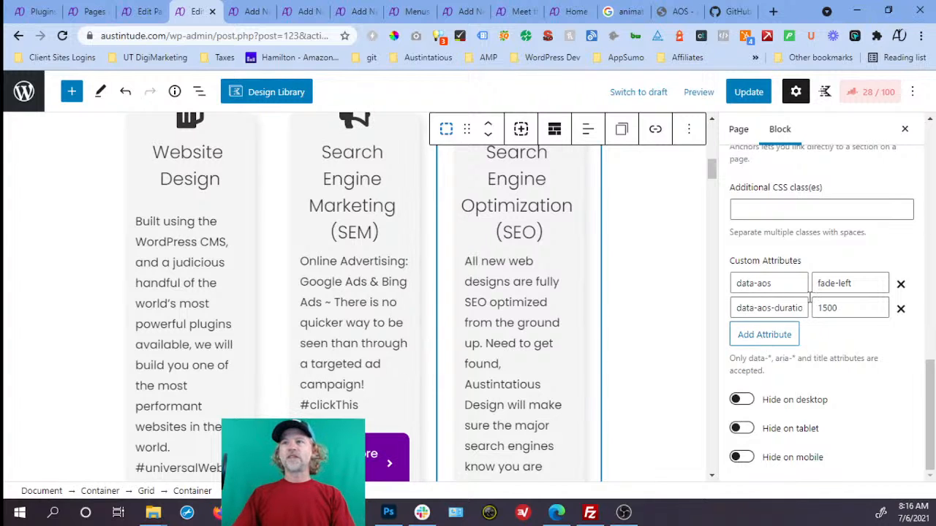
{"action": "triple_click", "coordinate": [819, 284]}
{"action": "key", "text": "ctrl+v"}
- Select the Automated Marketing System (AMS) card's outer container and set its data-aos custom attribute to flip-left
{"action": "scroll", "coordinate": [497, 299], "scroll_direction": "down", "scroll_amount": 1}
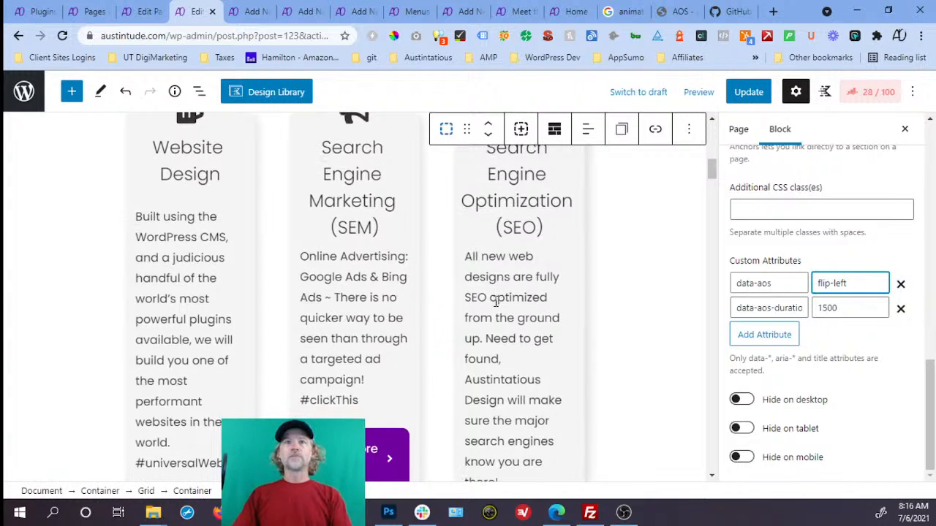
{"action": "left_click", "coordinate": [198, 91]}
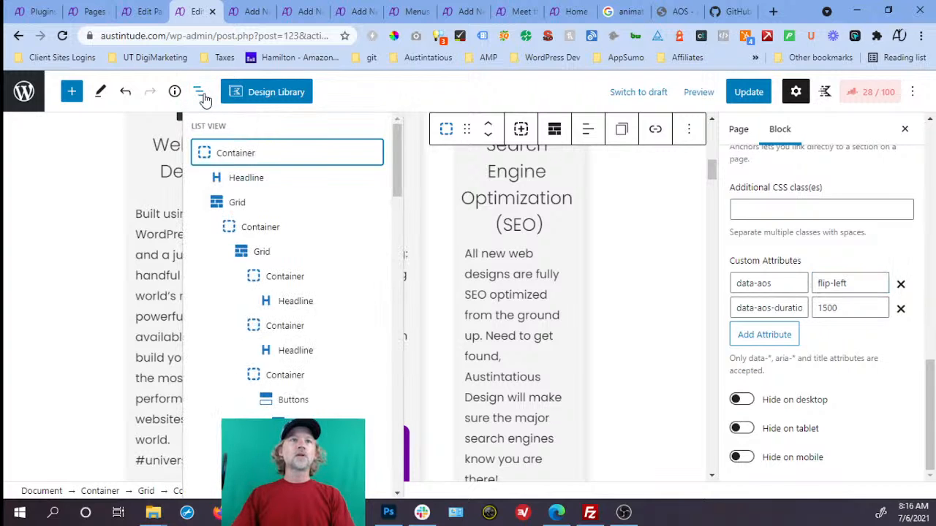
{"action": "scroll", "coordinate": [267, 260], "scroll_direction": "down", "scroll_amount": 1}
{"action": "scroll", "coordinate": [268, 259], "scroll_direction": "down", "scroll_amount": 4}
{"action": "left_click", "coordinate": [241, 277]}
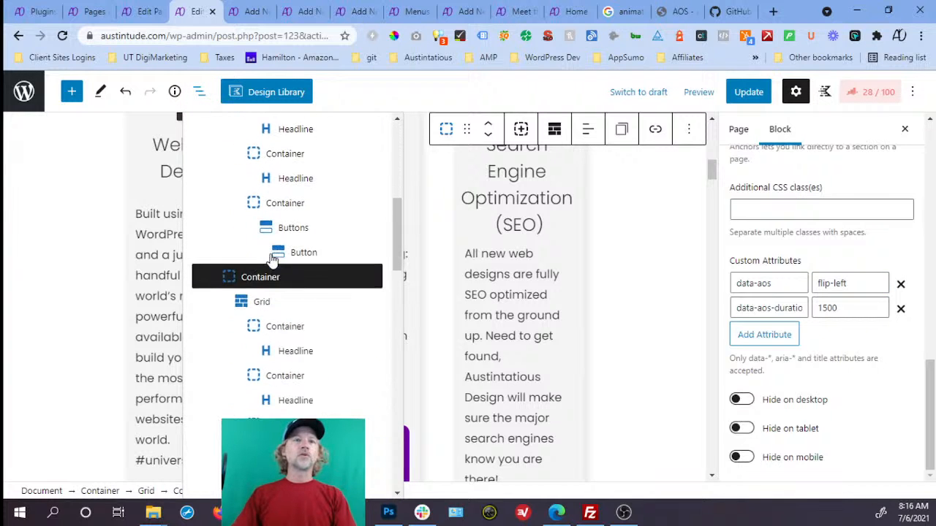
{"action": "scroll", "coordinate": [220, 277], "scroll_direction": "down", "scroll_amount": 2}
{"action": "scroll", "coordinate": [234, 329], "scroll_direction": "down", "scroll_amount": 2}
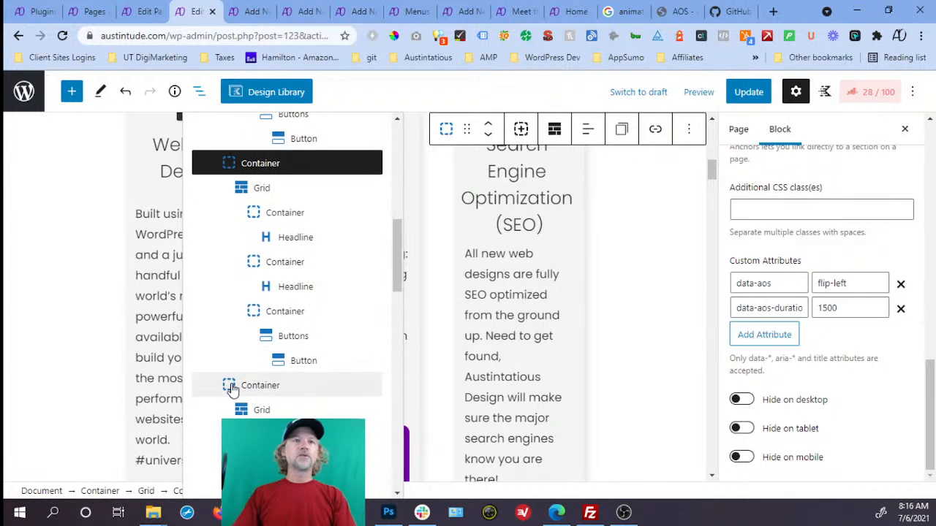
{"action": "left_click", "coordinate": [232, 386]}
{"action": "triple_click", "coordinate": [826, 285]}
{"action": "type", "text": "flip-left"}
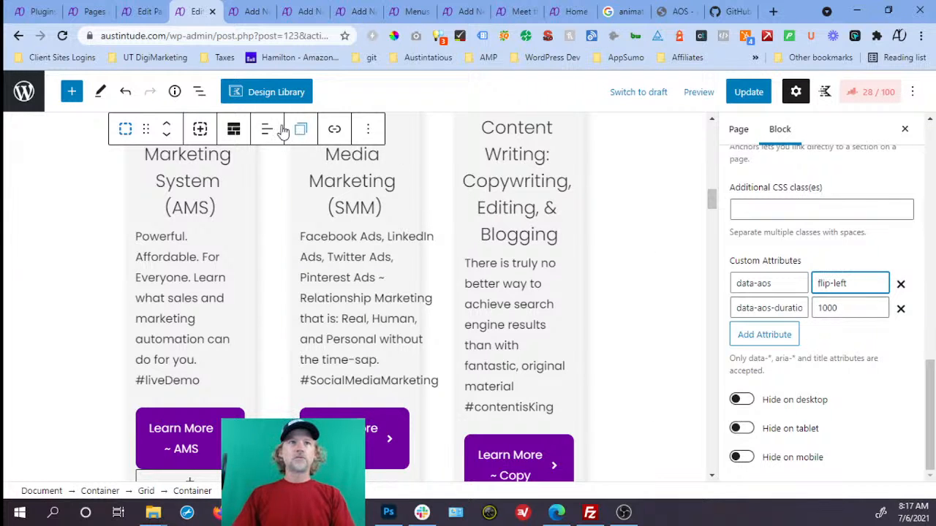
- Select the Social Media Marketing (SMM) card's outer container and set its data-aos custom attribute to flip-left
{"action": "left_click", "coordinate": [199, 93]}
{"action": "scroll", "coordinate": [268, 267], "scroll_direction": "down", "scroll_amount": 5}
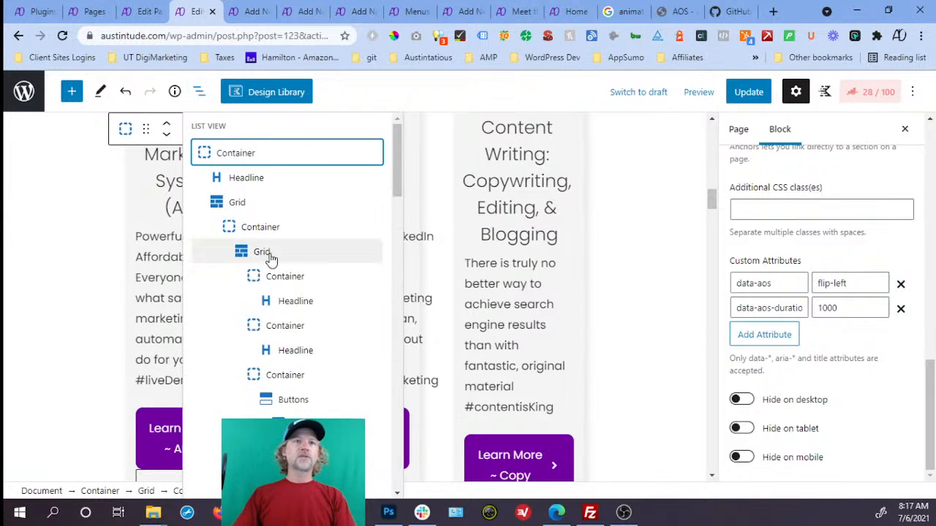
{"action": "scroll", "coordinate": [252, 300], "scroll_direction": "down", "scroll_amount": 2}
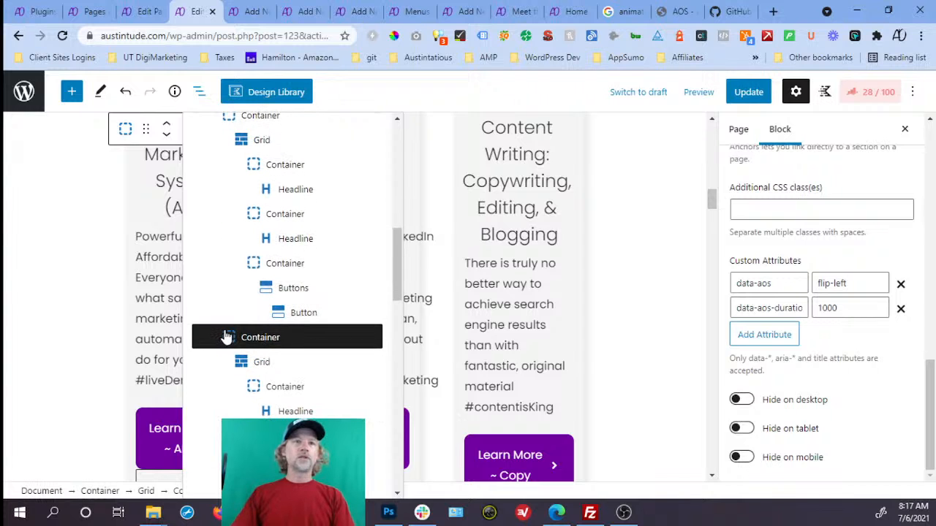
{"action": "scroll", "coordinate": [228, 333], "scroll_direction": "down", "scroll_amount": 3}
{"action": "left_click", "coordinate": [232, 342]}
{"action": "left_click", "coordinate": [839, 282]}
{"action": "triple_click", "coordinate": [839, 281]}
{"action": "type", "text": "flip-left"}
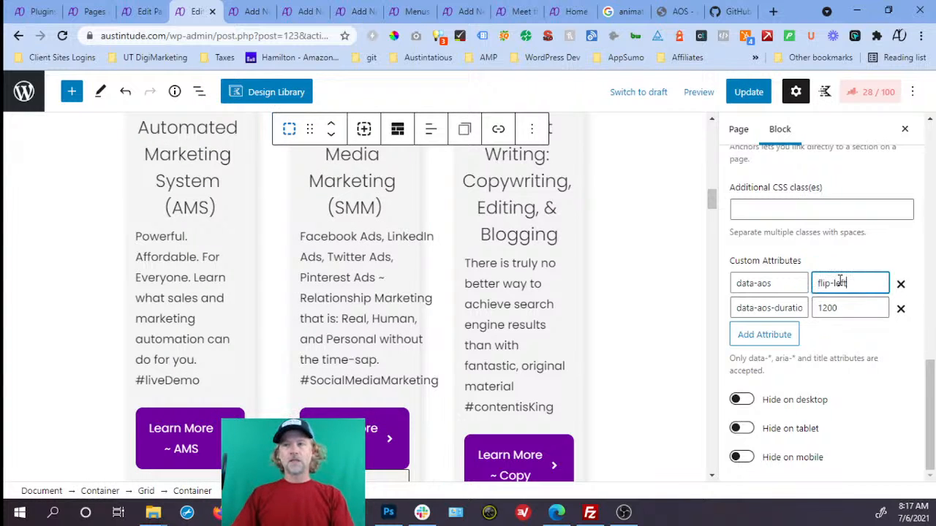
- Select the Content Writing card's outer container and set its data-aos custom attribute to flip-left
{"action": "left_click", "coordinate": [199, 91]}
{"action": "scroll", "coordinate": [234, 234], "scroll_direction": "down", "scroll_amount": 3}
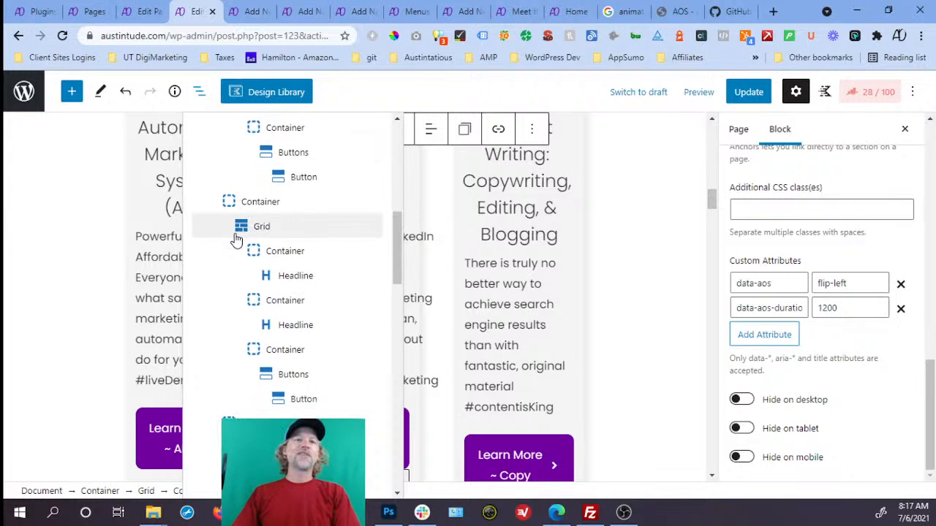
{"action": "scroll", "coordinate": [242, 249], "scroll_direction": "down", "scroll_amount": 4}
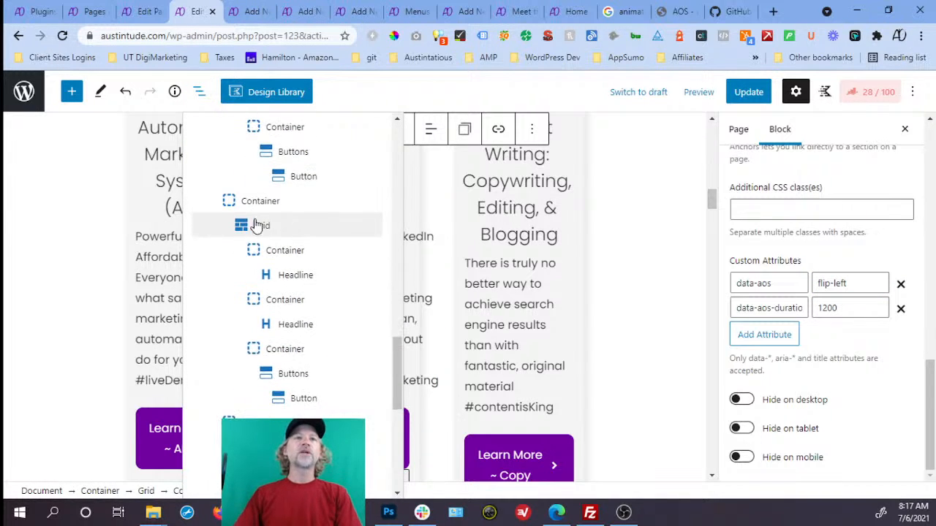
{"action": "left_click", "coordinate": [259, 210]}
{"action": "left_click", "coordinate": [260, 211]}
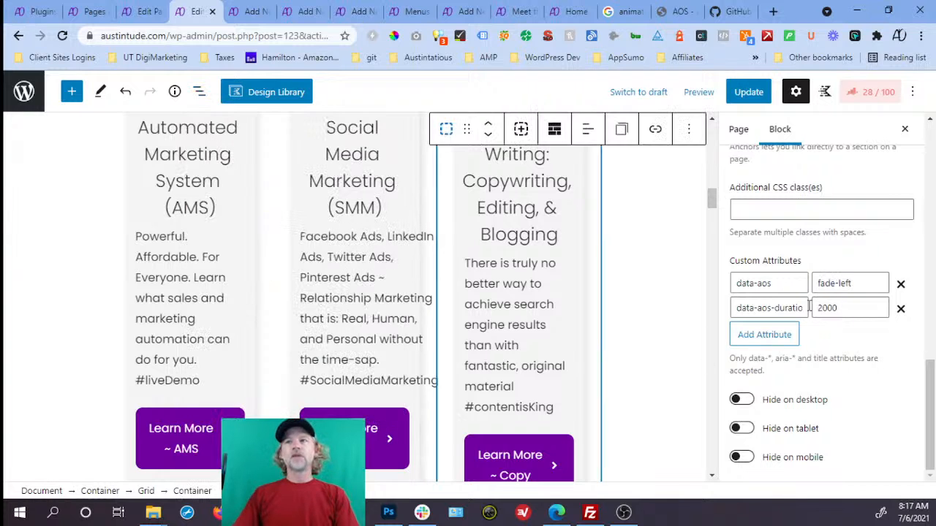
{"action": "triple_click", "coordinate": [844, 282]}
{"action": "key", "text": "ctrl+v"}
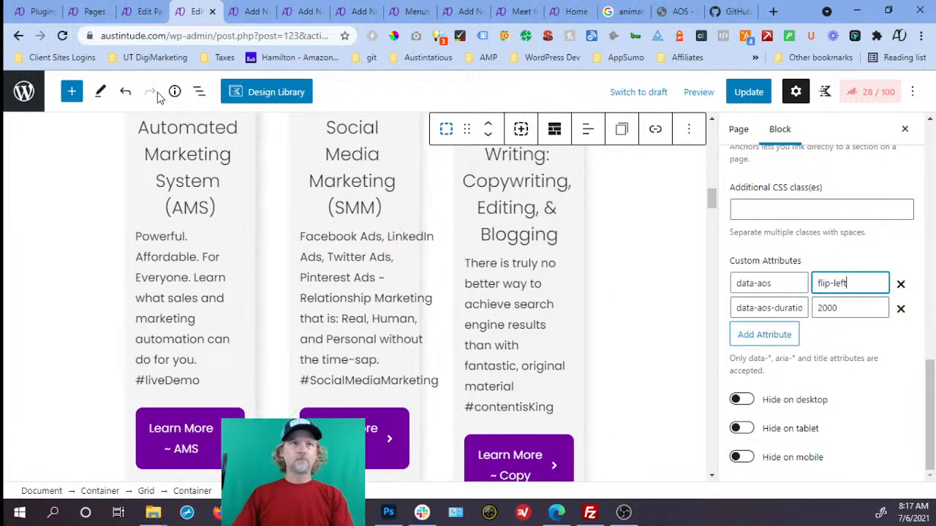
- Select the Mobile Pages (AMP) Design card's outer container and set its data-aos custom attribute to flip-left
{"action": "left_click", "coordinate": [200, 90]}
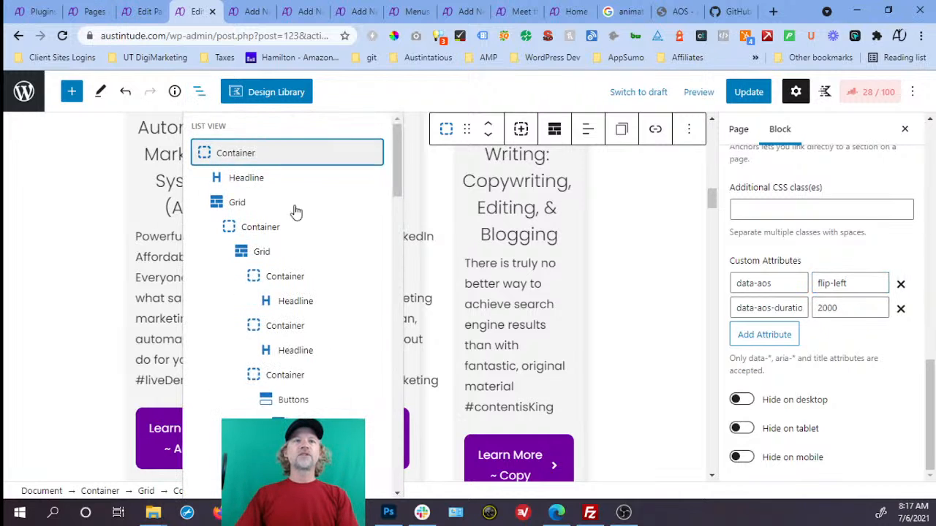
{"action": "scroll", "coordinate": [209, 280], "scroll_direction": "down", "scroll_amount": 3}
{"action": "scroll", "coordinate": [209, 278], "scroll_direction": "down", "scroll_amount": 2}
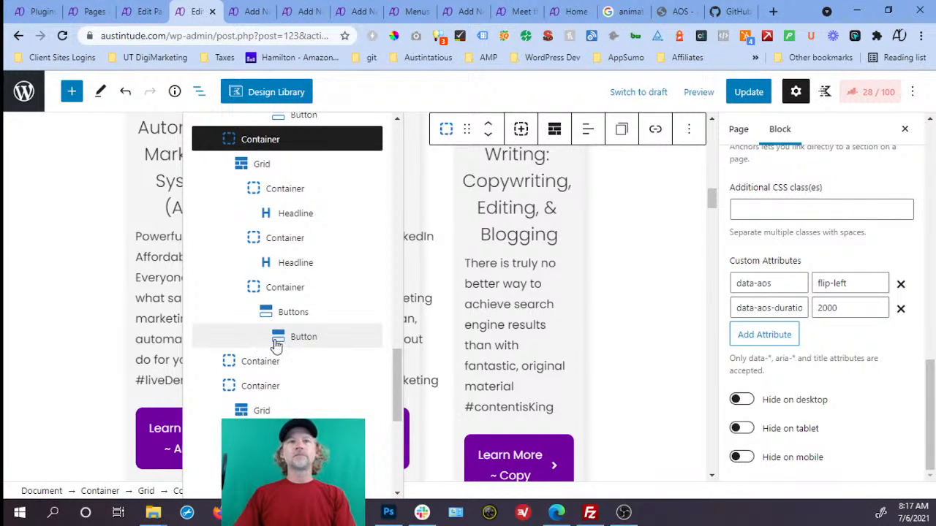
{"action": "left_click", "coordinate": [257, 385]}
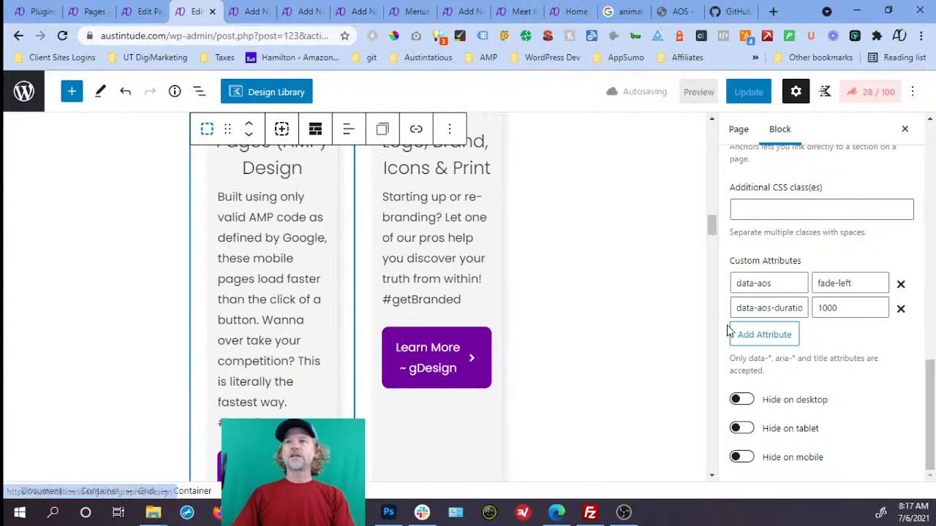
{"action": "double_click", "coordinate": [826, 285]}
{"action": "type", "text": "flip-left"}
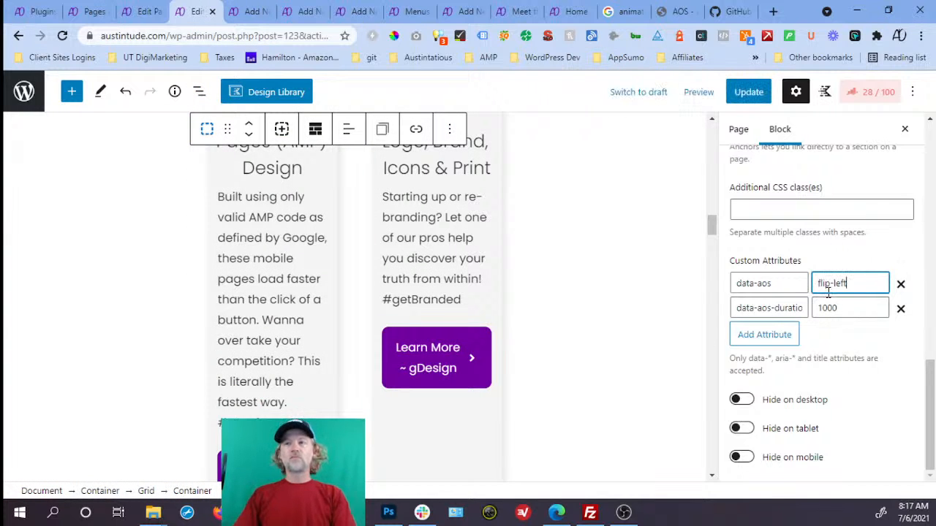
- Select the Logo, Brand, Icons & Print card's outer container and set its data-aos custom attribute to flip-left
{"action": "left_click", "coordinate": [200, 91]}
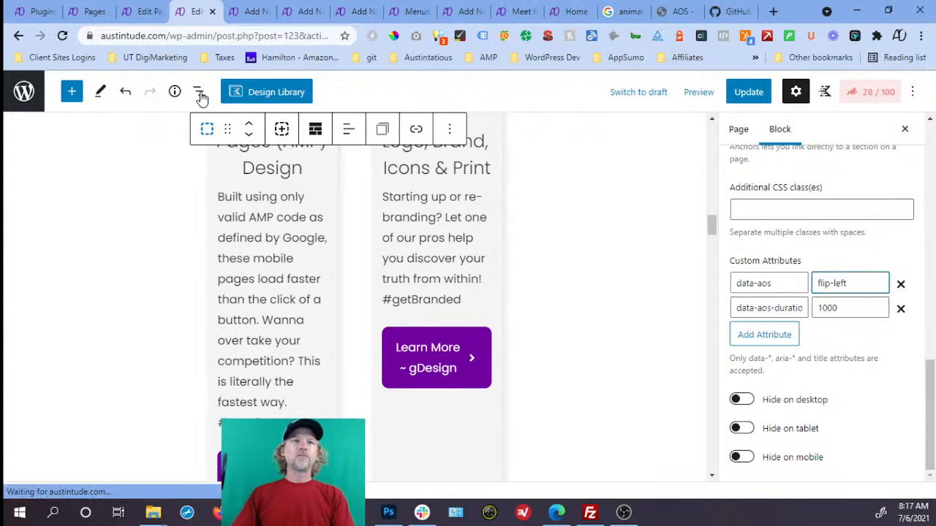
{"action": "scroll", "coordinate": [267, 267], "scroll_direction": "down", "scroll_amount": 5}
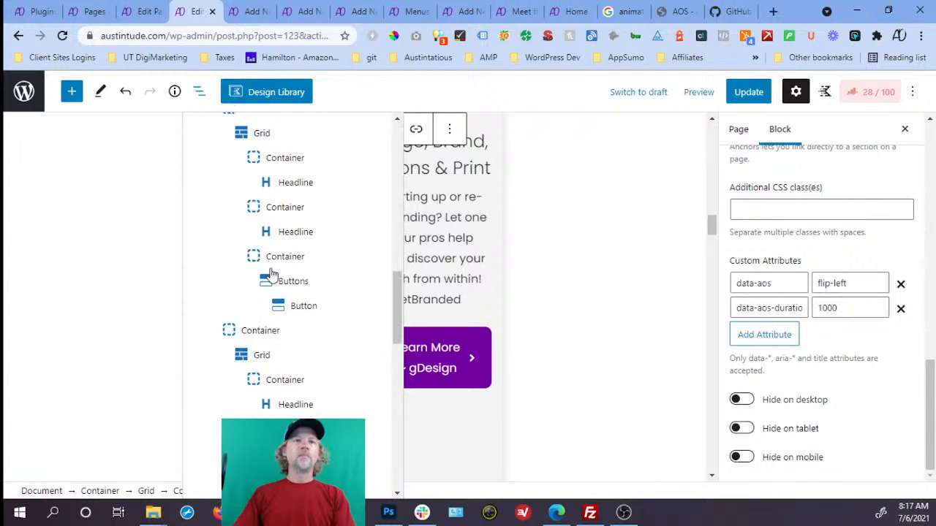
{"action": "scroll", "coordinate": [270, 273], "scroll_direction": "up", "scroll_amount": 3}
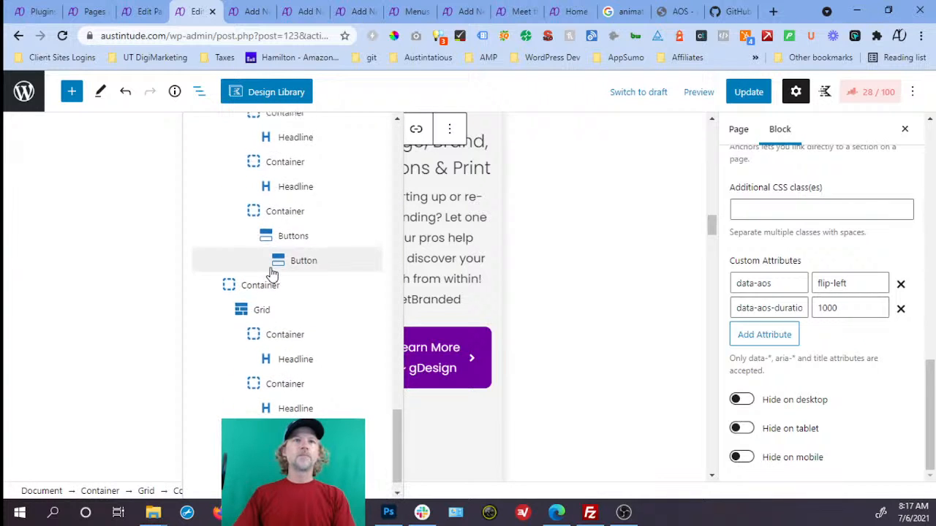
{"action": "scroll", "coordinate": [267, 274], "scroll_direction": "down", "scroll_amount": 3}
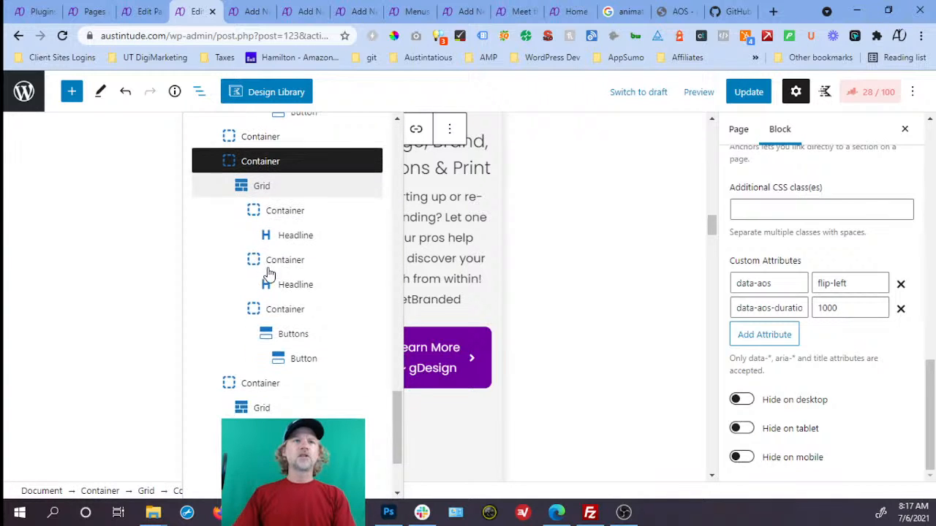
{"action": "left_click", "coordinate": [251, 386]}
{"action": "double_click", "coordinate": [830, 283]}
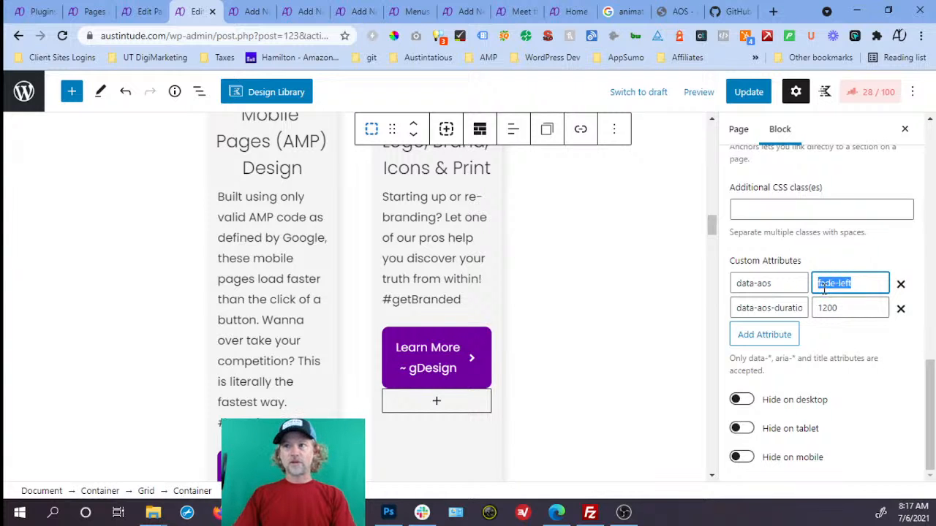
{"action": "type", "text": "flip"}
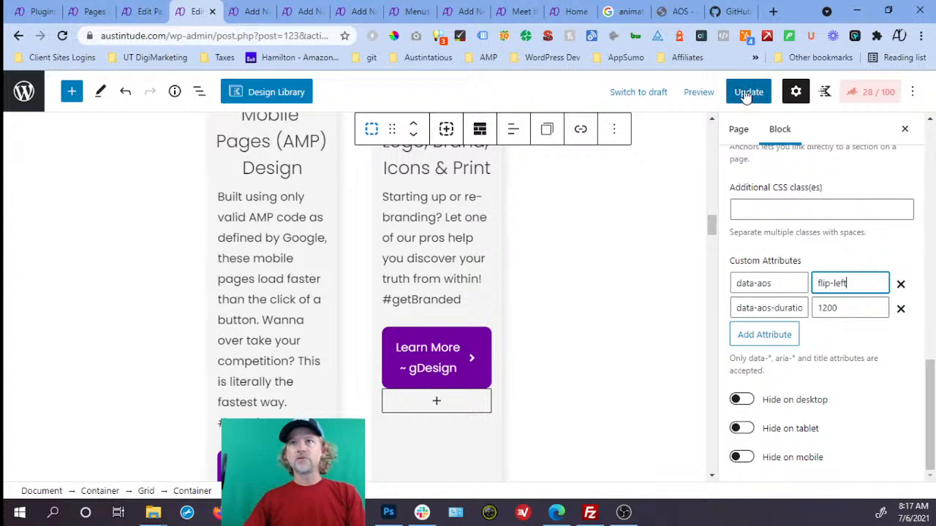
- Select the buttons block around Get In Touch in the nonprofits section and check its advanced settings for custom attributes
{"action": "scroll", "coordinate": [515, 272], "scroll_direction": "down", "scroll_amount": 4}
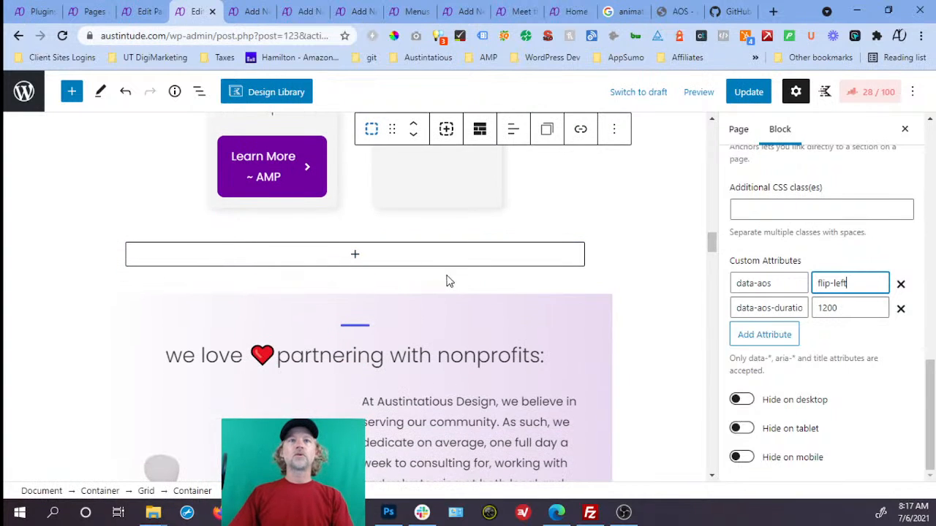
{"action": "scroll", "coordinate": [451, 285], "scroll_direction": "down", "scroll_amount": 6}
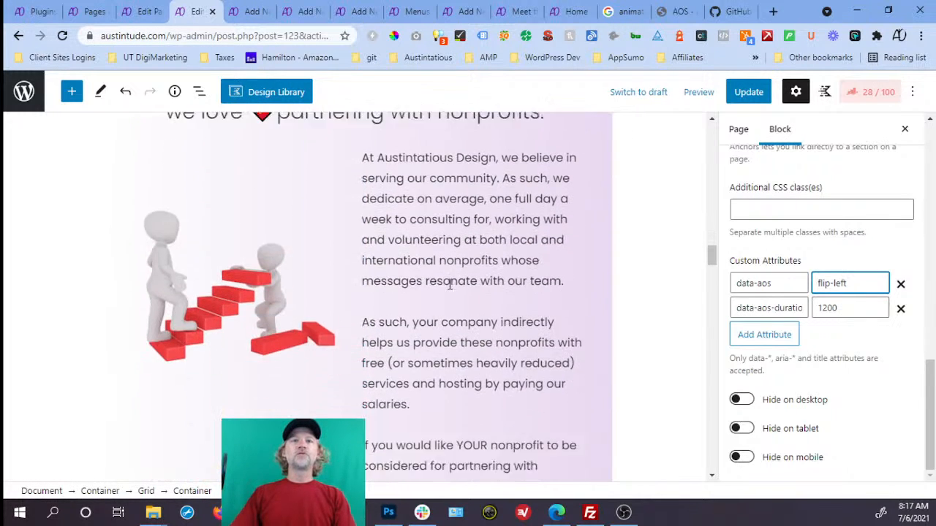
{"action": "scroll", "coordinate": [451, 289], "scroll_direction": "down", "scroll_amount": 3}
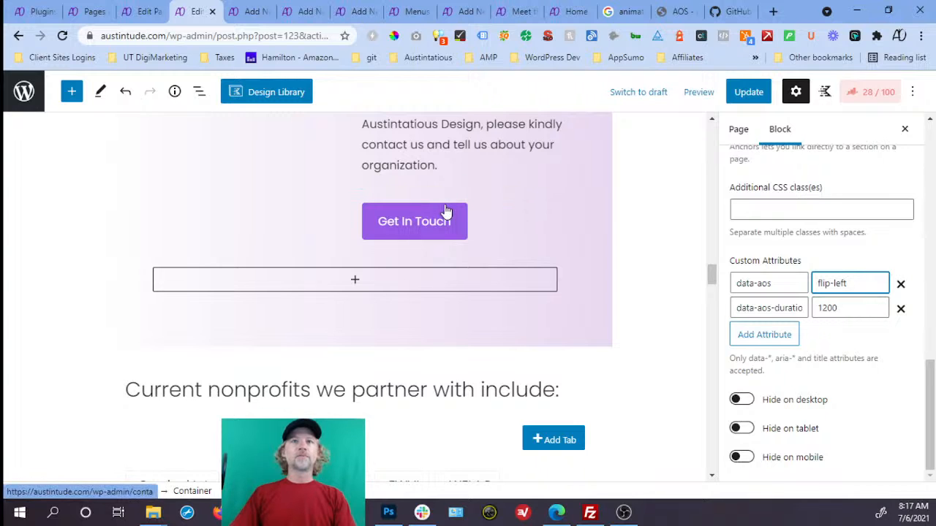
{"action": "left_click", "coordinate": [475, 212]}
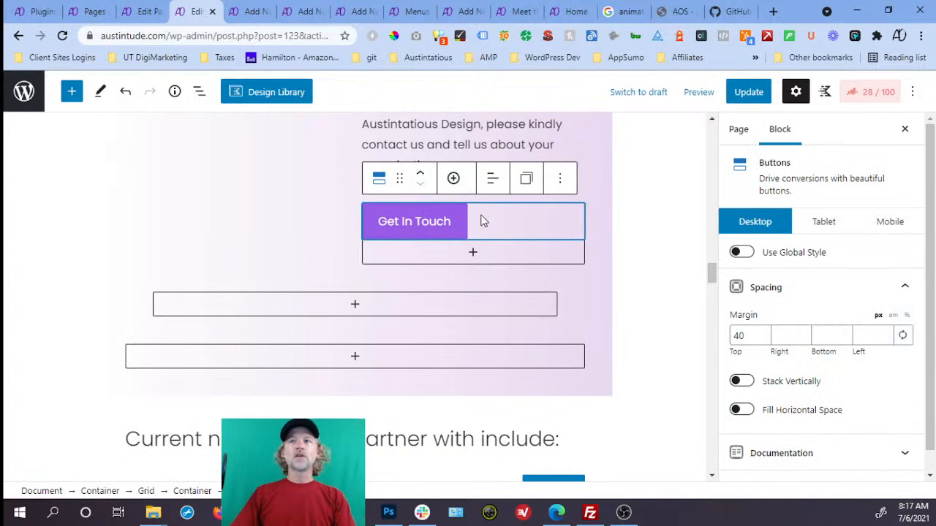
{"action": "scroll", "coordinate": [761, 307], "scroll_direction": "down", "scroll_amount": 1}
{"action": "left_click", "coordinate": [785, 463]}
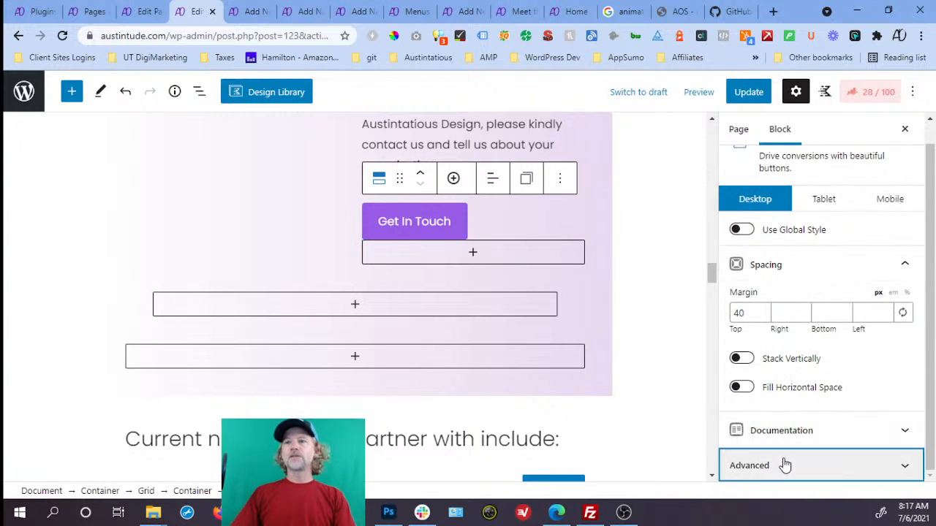
{"action": "scroll", "coordinate": [804, 439], "scroll_direction": "down", "scroll_amount": 3}
{"action": "scroll", "coordinate": [512, 249], "scroll_direction": "down", "scroll_amount": 1}
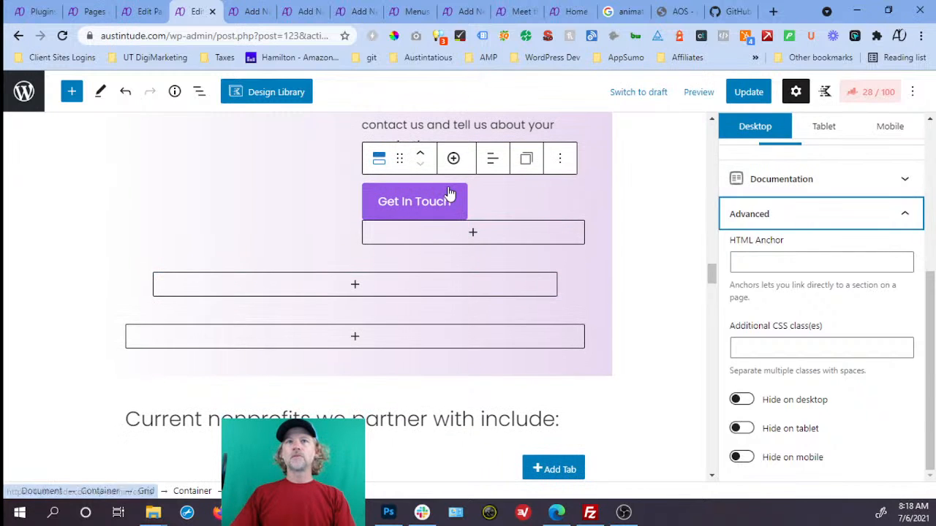
- Select the Get In Touch button itself and set its data-aos custom attribute to flip-right
{"action": "left_click", "coordinate": [431, 207]}
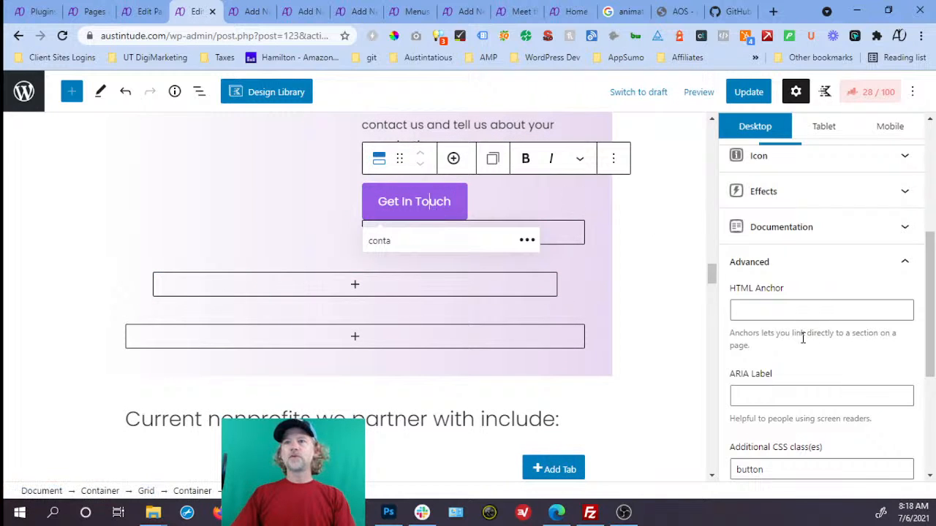
{"action": "scroll", "coordinate": [796, 399], "scroll_direction": "down", "scroll_amount": 3}
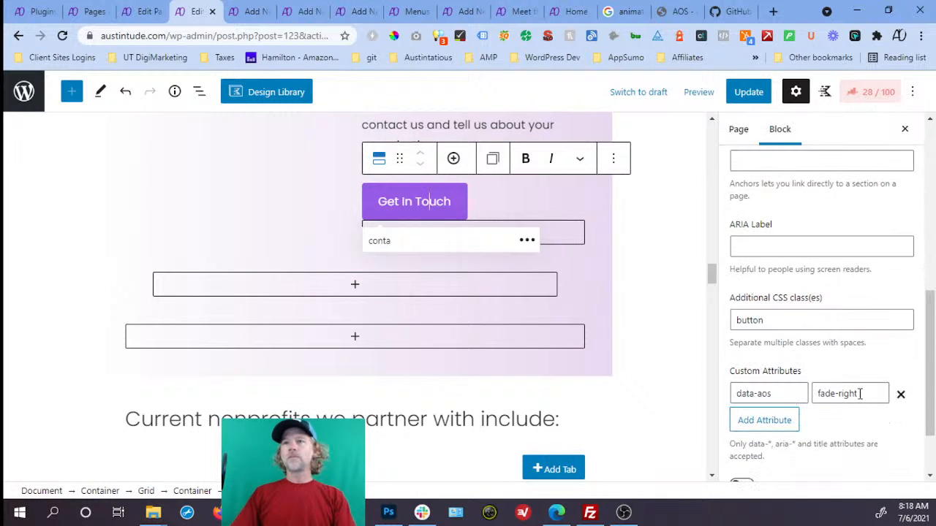
{"action": "triple_click", "coordinate": [830, 393]}
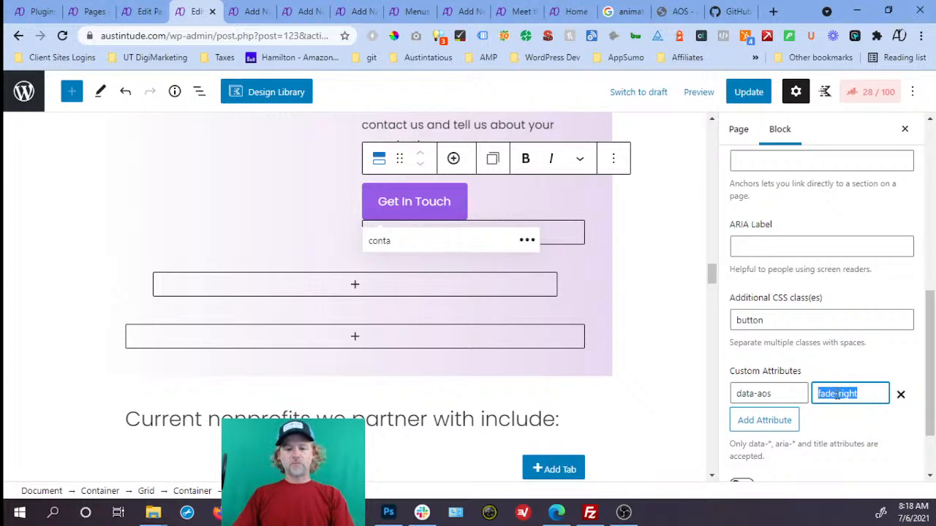
{"action": "type", "text": "flip-left"}
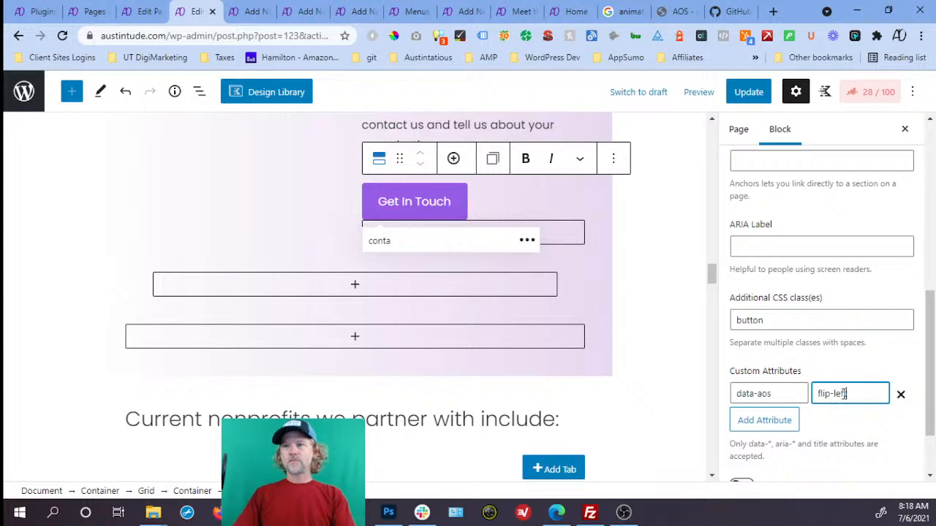
{"action": "key", "text": "BackSpace"}
{"action": "key", "text": "BackSpace"}
{"action": "key", "text": "BackSpace"}
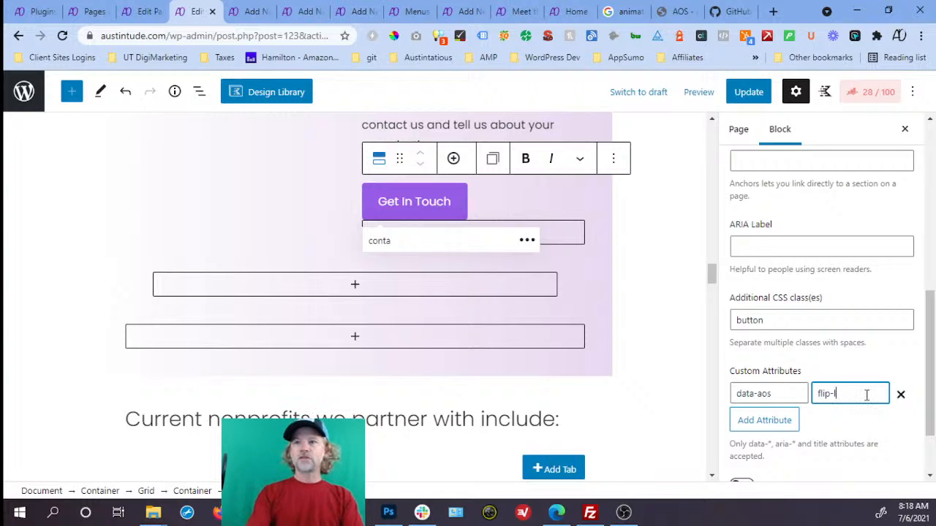
{"action": "type", "text": "right"}
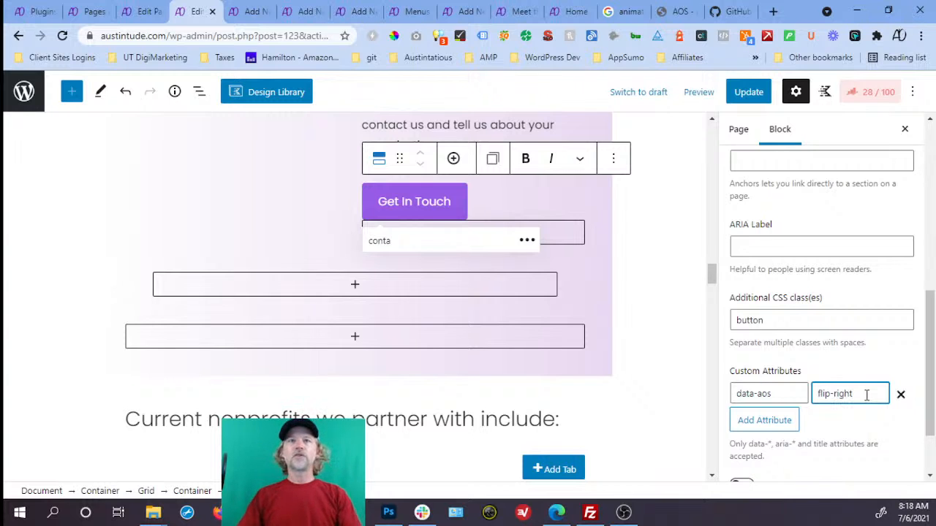
- Select the Let's Talk button under the project question and set its data-aos custom attribute to flip-left
{"action": "scroll", "coordinate": [429, 322], "scroll_direction": "down", "scroll_amount": 1}
{"action": "scroll", "coordinate": [430, 322], "scroll_direction": "down", "scroll_amount": 3}
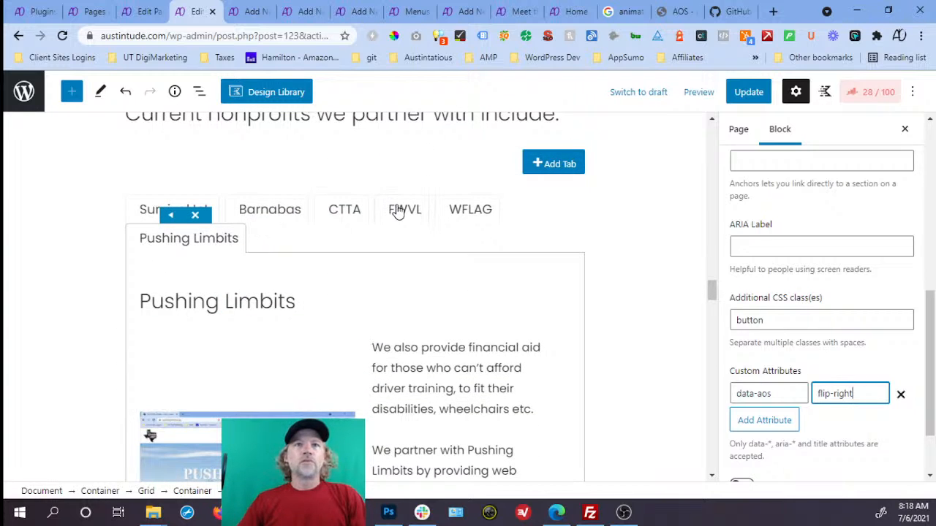
{"action": "scroll", "coordinate": [398, 212], "scroll_direction": "down", "scroll_amount": 3}
{"action": "scroll", "coordinate": [439, 234], "scroll_direction": "down", "scroll_amount": 5}
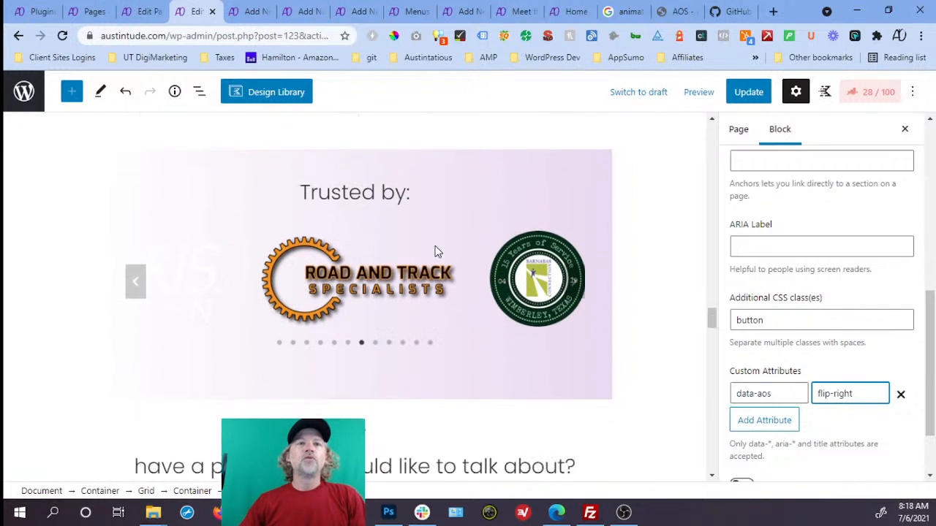
{"action": "scroll", "coordinate": [435, 264], "scroll_direction": "down", "scroll_amount": 3}
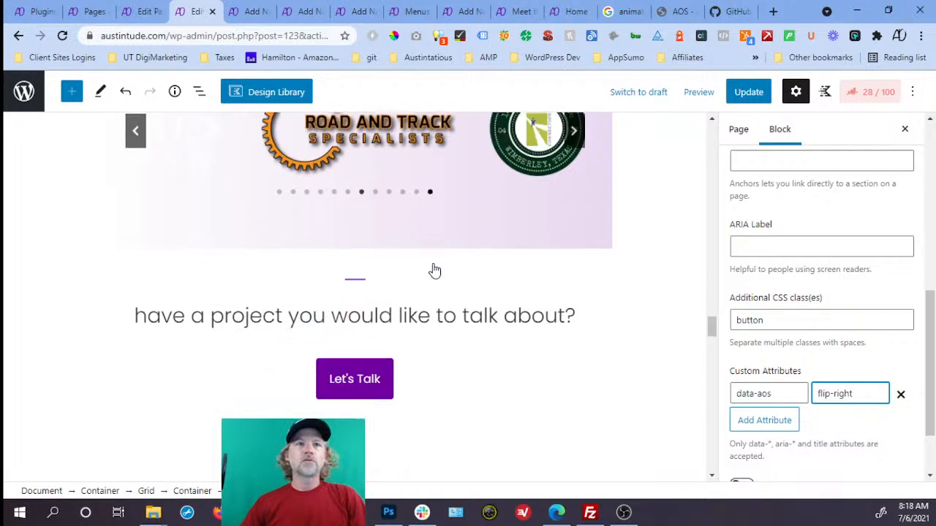
{"action": "left_click", "coordinate": [406, 244]}
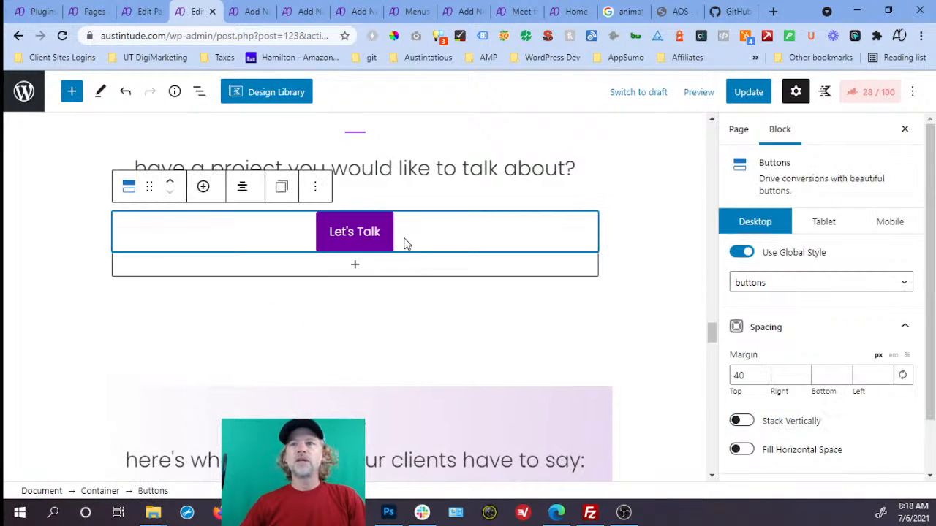
{"action": "left_click", "coordinate": [384, 242]}
{"action": "scroll", "coordinate": [769, 330], "scroll_direction": "down", "scroll_amount": 3}
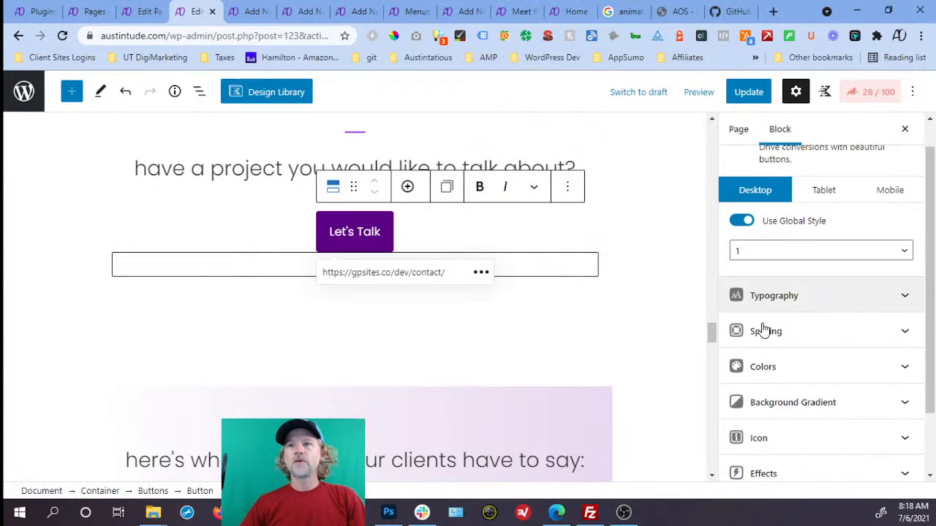
{"action": "left_click", "coordinate": [787, 463]}
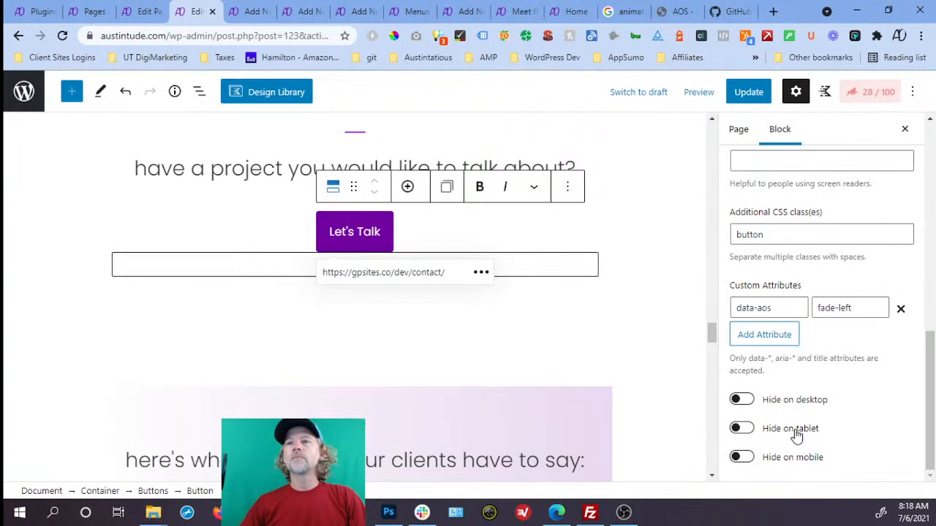
{"action": "left_click", "coordinate": [829, 310]}
{"action": "key", "text": "ctrl+a"}
{"action": "type", "text": "flip-left"}
- Select the outer container of the "6 WordPress Websites in 4 Weeks" card and check its advanced settings for custom attributes
{"action": "scroll", "coordinate": [422, 326], "scroll_direction": "down", "scroll_amount": 6}
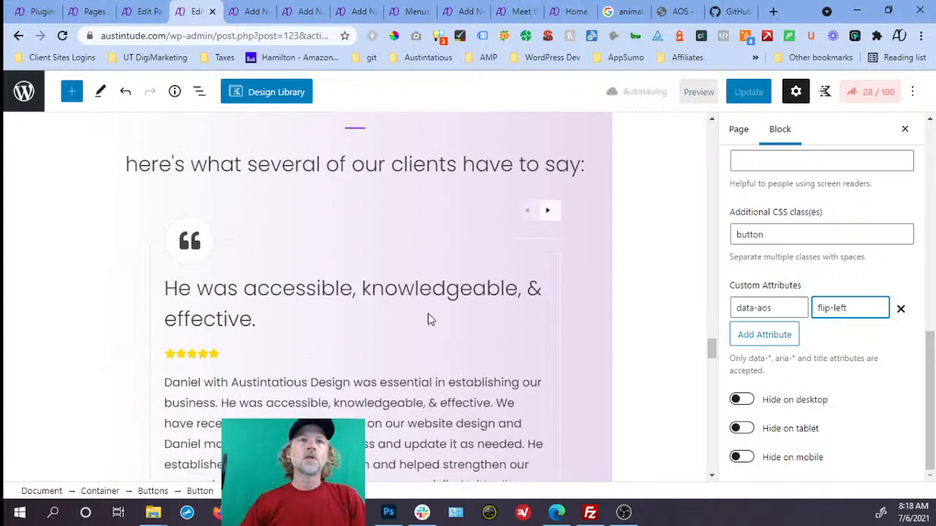
{"action": "scroll", "coordinate": [346, 314], "scroll_direction": "down", "scroll_amount": 8}
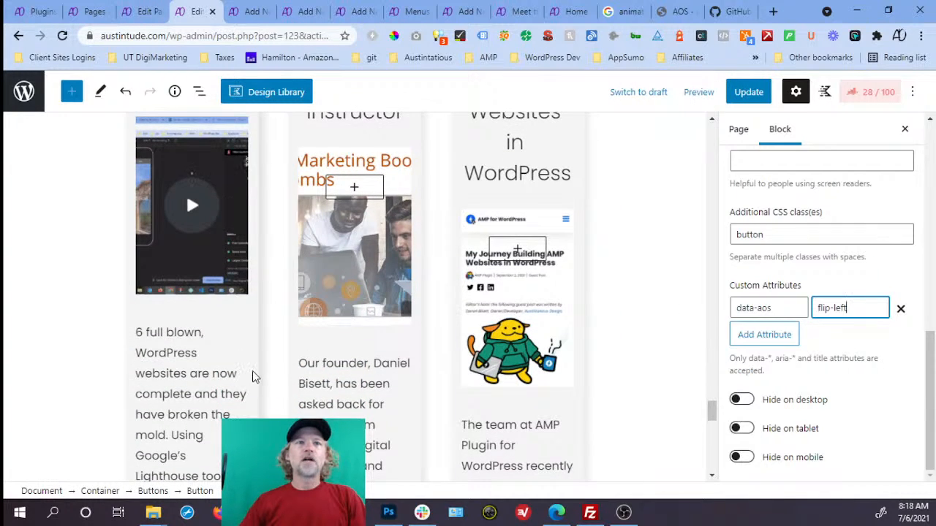
{"action": "scroll", "coordinate": [266, 370], "scroll_direction": "up", "scroll_amount": 2}
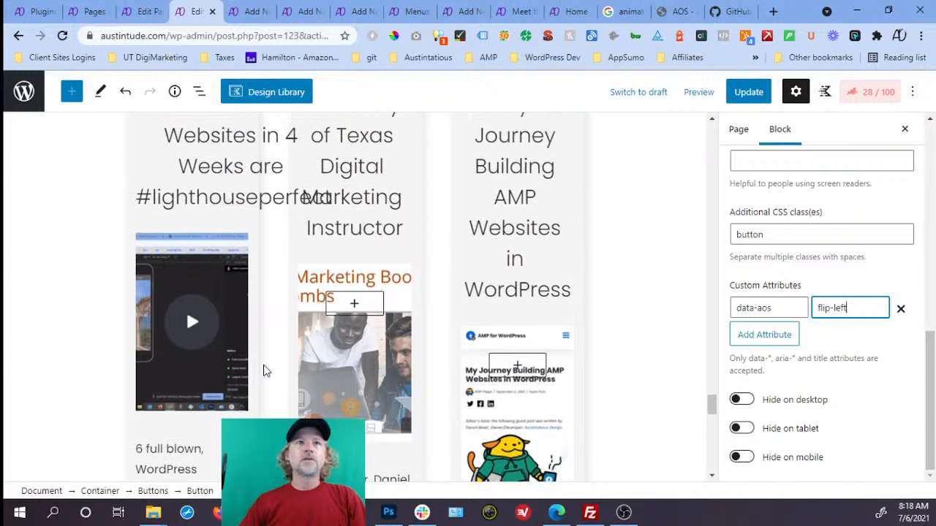
{"action": "scroll", "coordinate": [243, 209], "scroll_direction": "up", "scroll_amount": 1}
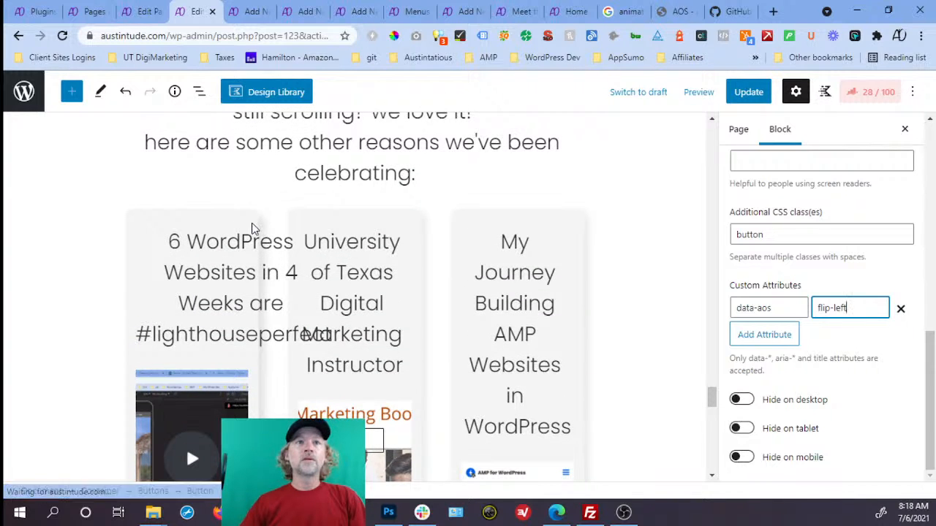
{"action": "left_click", "coordinate": [240, 223]}
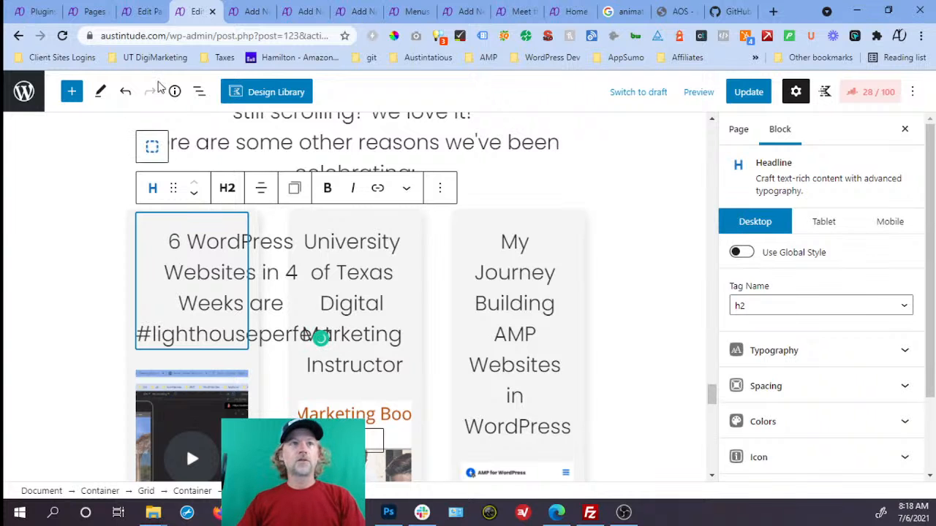
{"action": "left_click", "coordinate": [203, 89]}
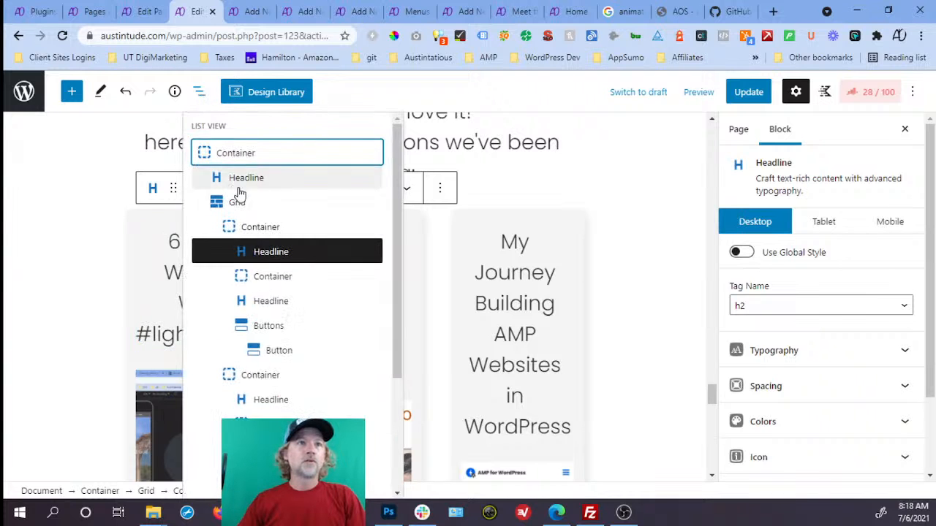
{"action": "left_click", "coordinate": [263, 226]}
{"action": "scroll", "coordinate": [792, 372], "scroll_direction": "down", "scroll_amount": 5}
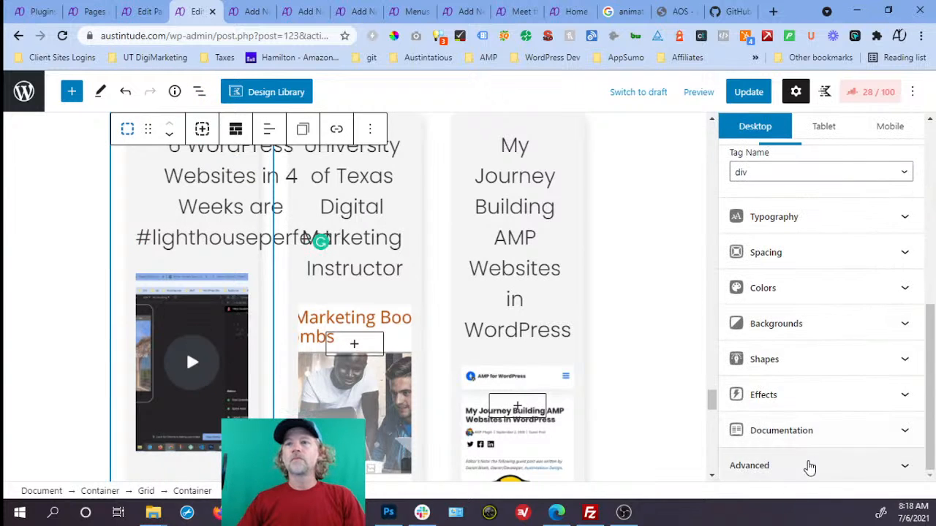
{"action": "left_click", "coordinate": [809, 465]}
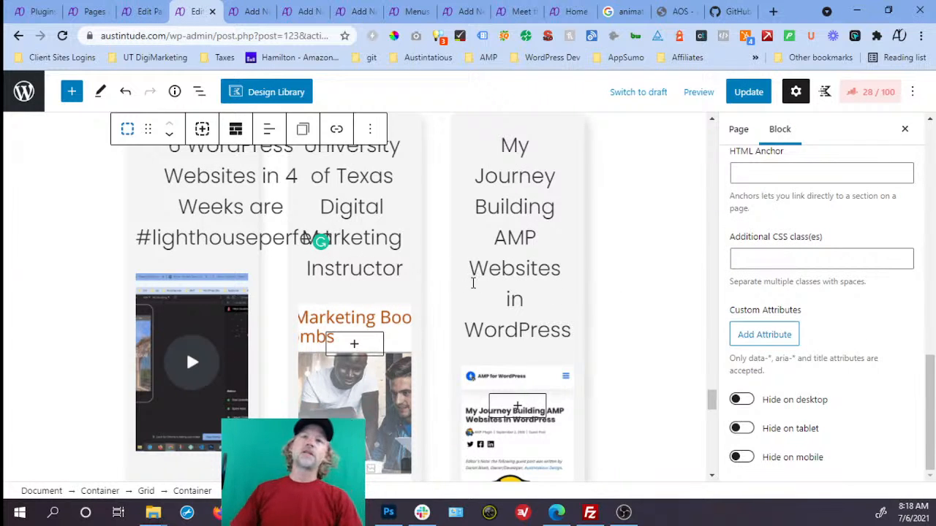
- Update the page, switch the editor to the mobile view and open the page preview in a new tab
{"action": "left_click", "coordinate": [738, 101]}
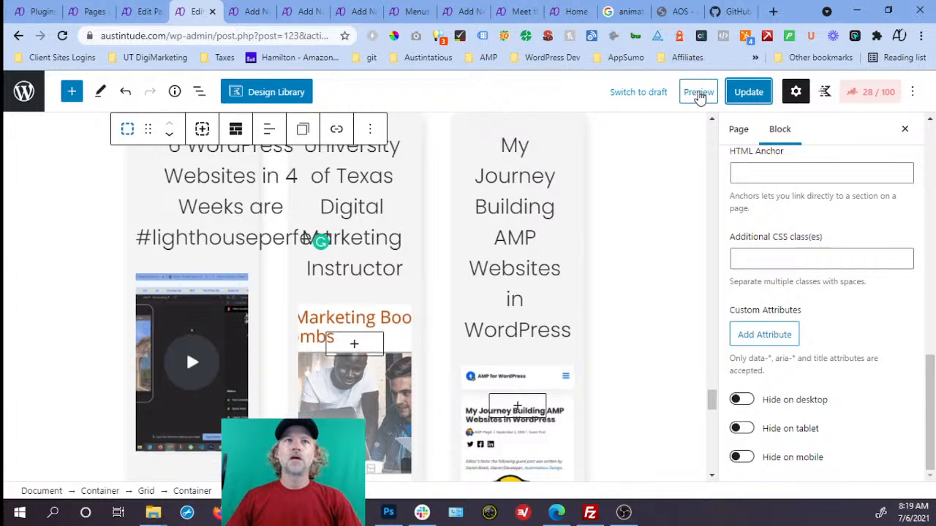
{"action": "left_click", "coordinate": [699, 94]}
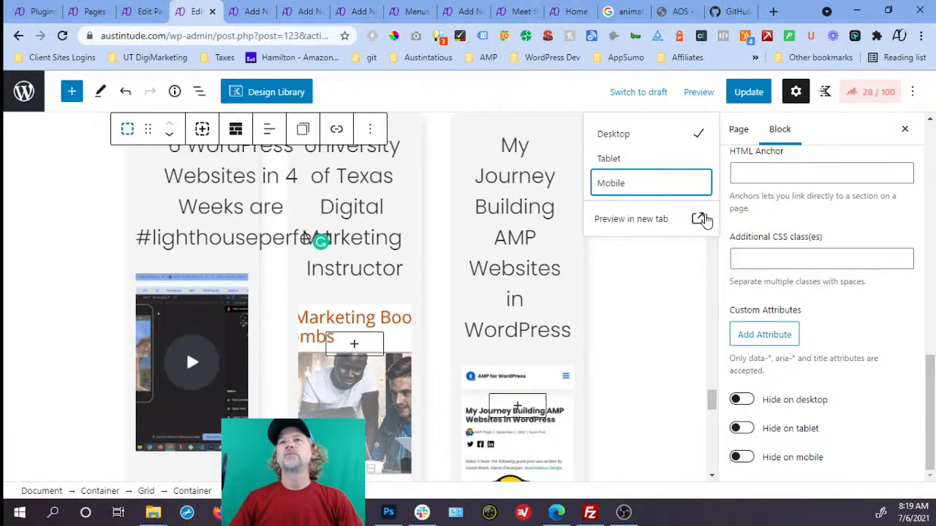
{"action": "left_click", "coordinate": [702, 184]}
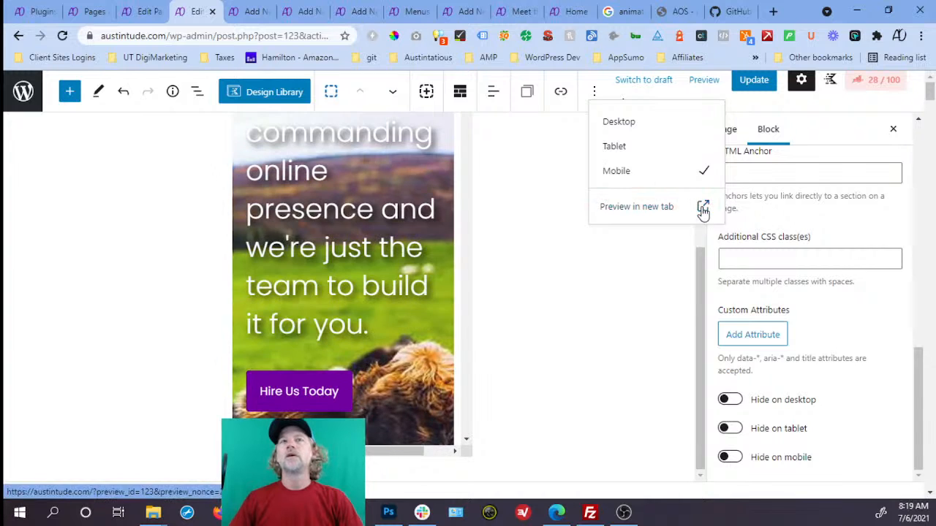
{"action": "left_click", "coordinate": [699, 211]}
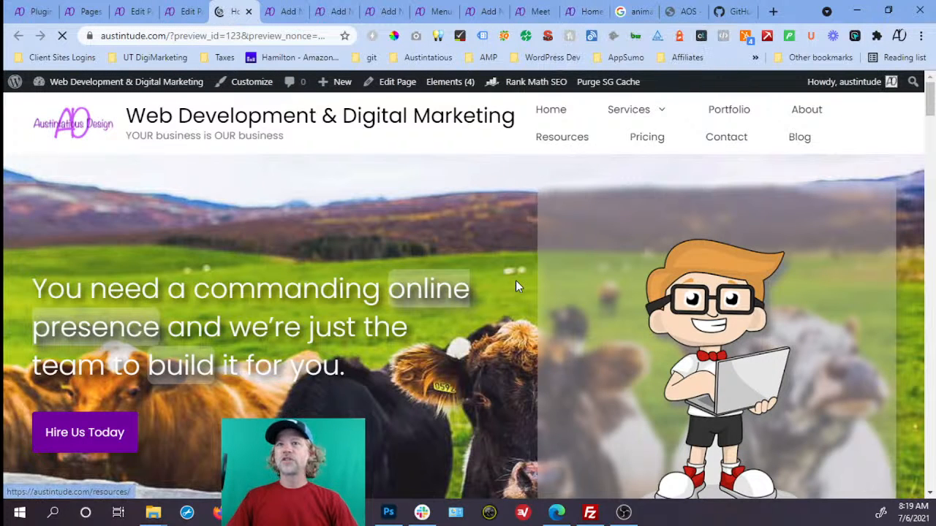
- Review the service card animations on the previewed home page, from the hero down to the nonprofits section
{"action": "scroll", "coordinate": [515, 280], "scroll_direction": "down", "scroll_amount": 2}
{"action": "scroll", "coordinate": [516, 280], "scroll_direction": "down", "scroll_amount": 1}
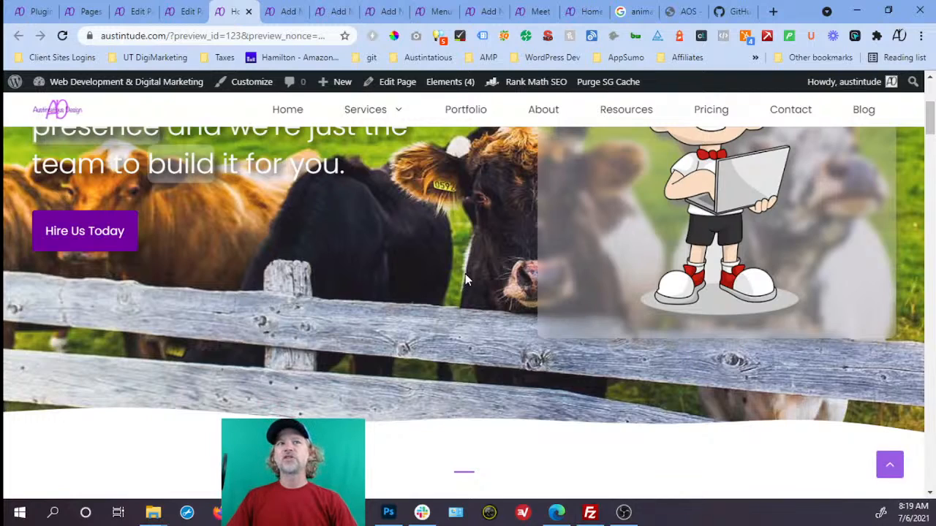
{"action": "scroll", "coordinate": [465, 275], "scroll_direction": "down", "scroll_amount": 3}
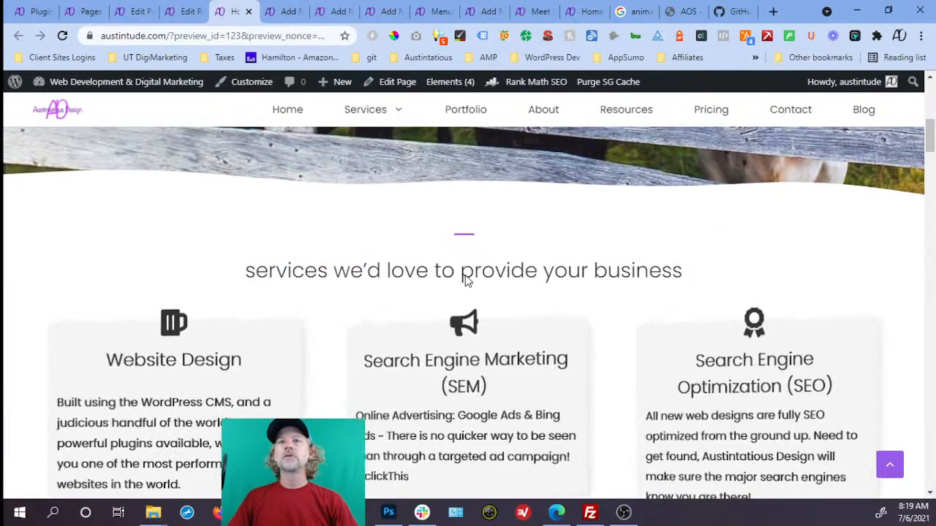
{"action": "scroll", "coordinate": [465, 280], "scroll_direction": "down", "scroll_amount": 4}
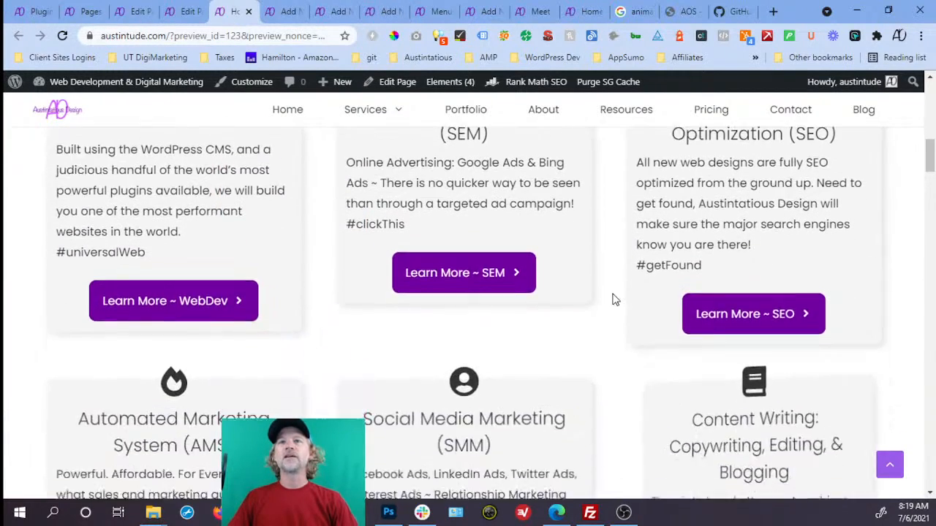
{"action": "scroll", "coordinate": [613, 300], "scroll_direction": "down", "scroll_amount": 6}
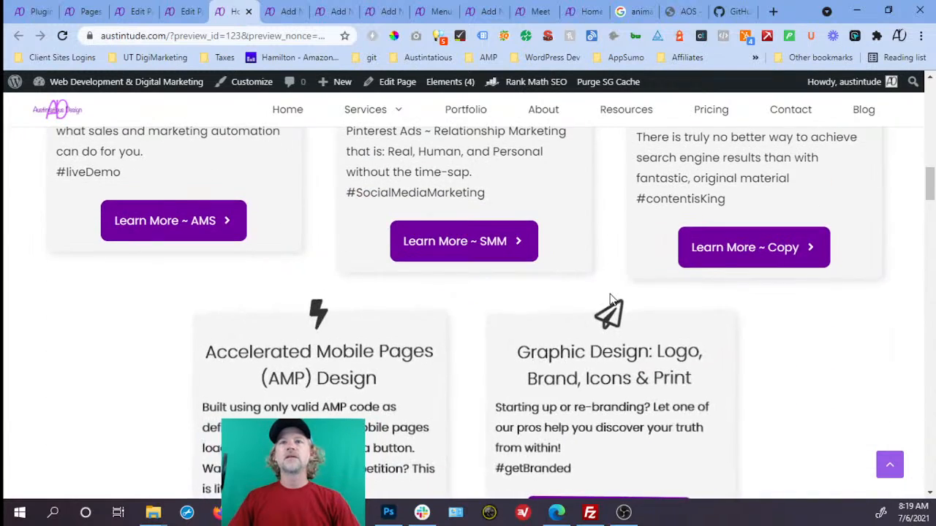
{"action": "scroll", "coordinate": [612, 300], "scroll_direction": "down", "scroll_amount": 8}
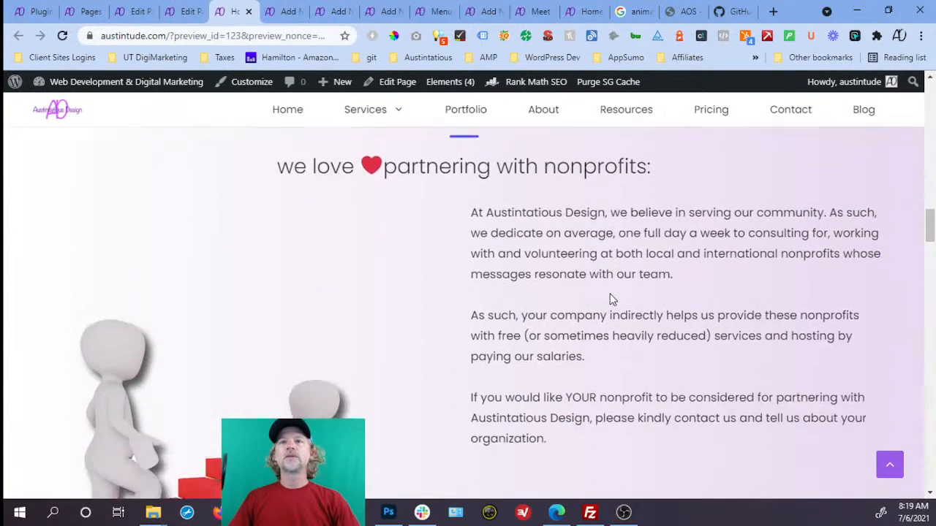
- Review the rest of the previewed home page, from the nonprofits section down to the quick chat button and footer
{"action": "scroll", "coordinate": [612, 300], "scroll_direction": "down", "scroll_amount": 9}
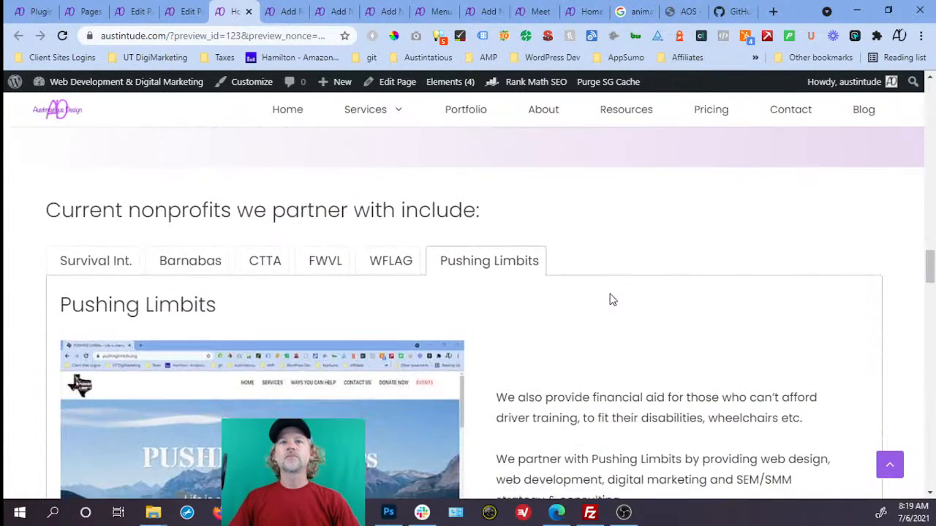
{"action": "scroll", "coordinate": [612, 300], "scroll_direction": "down", "scroll_amount": 7}
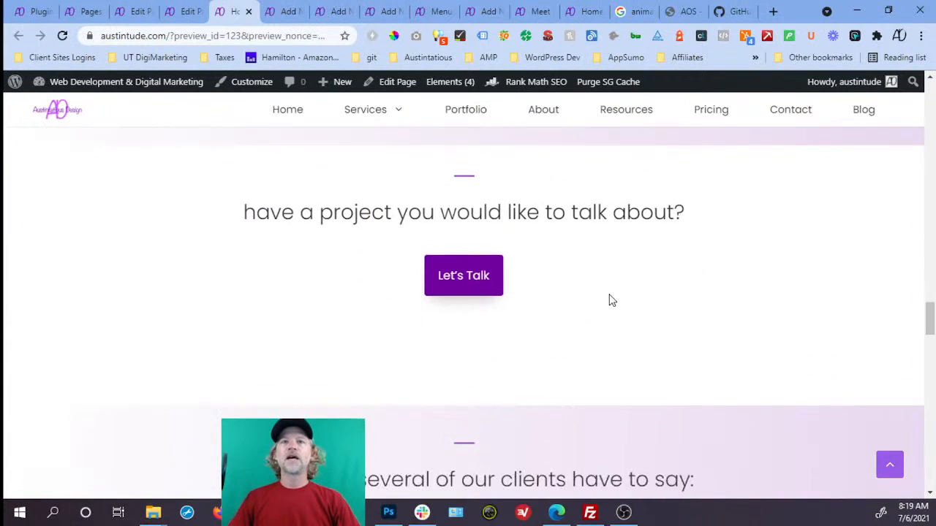
{"action": "scroll", "coordinate": [611, 301], "scroll_direction": "down", "scroll_amount": 3}
{"action": "scroll", "coordinate": [611, 300], "scroll_direction": "down", "scroll_amount": 4}
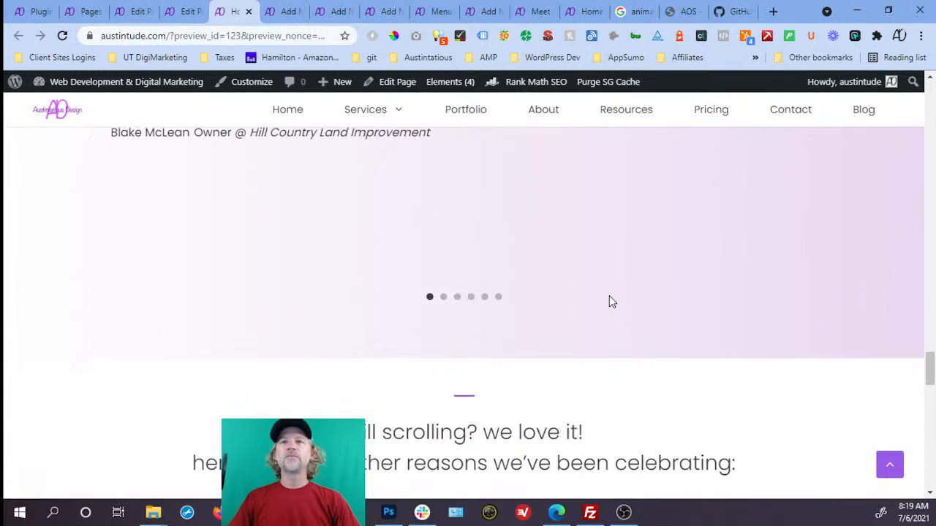
{"action": "scroll", "coordinate": [609, 299], "scroll_direction": "down", "scroll_amount": 10}
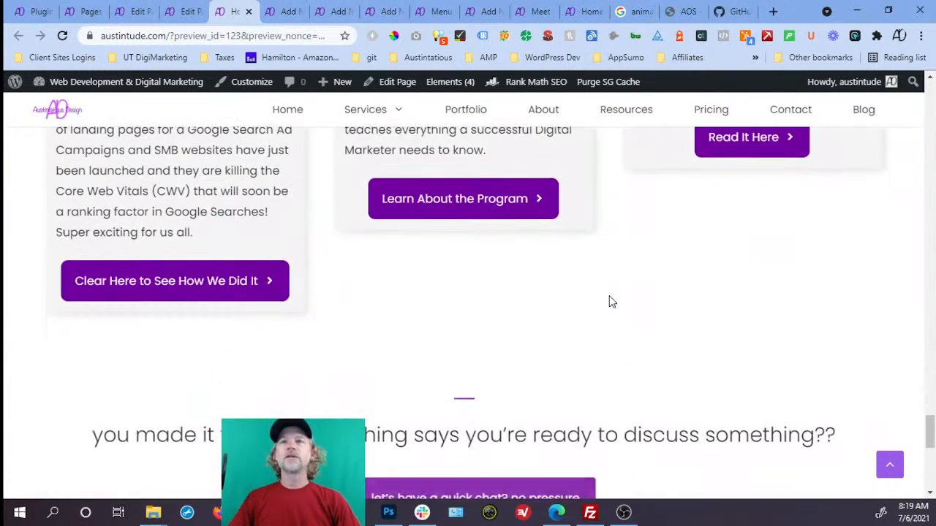
{"action": "right_click", "coordinate": [609, 295]}
{"action": "scroll", "coordinate": [552, 429], "scroll_direction": "down", "scroll_amount": 4}
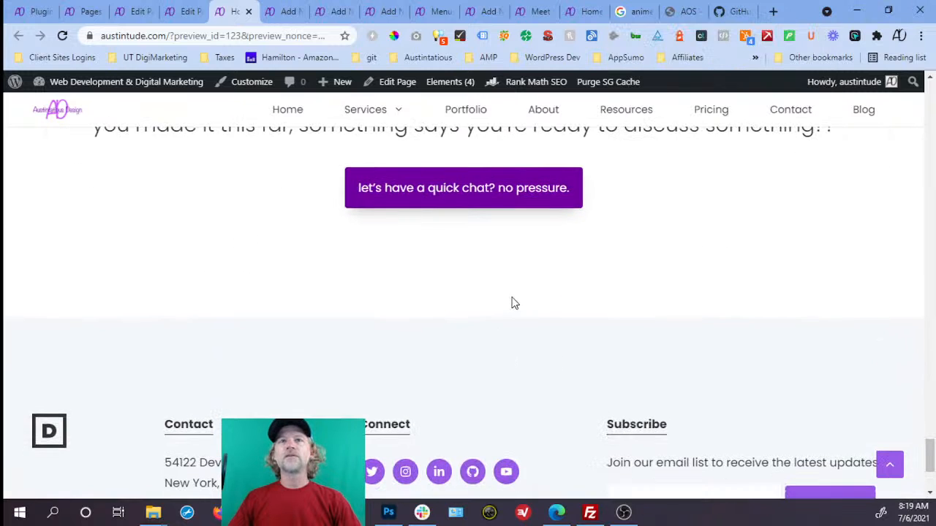
- Return to the page editor, select the "let's have a quick chat? no pressure." button and set its data-aos custom attribute to flip-left
{"action": "left_click", "coordinate": [183, 12]}
{"action": "scroll", "coordinate": [367, 223], "scroll_direction": "down", "scroll_amount": 15}
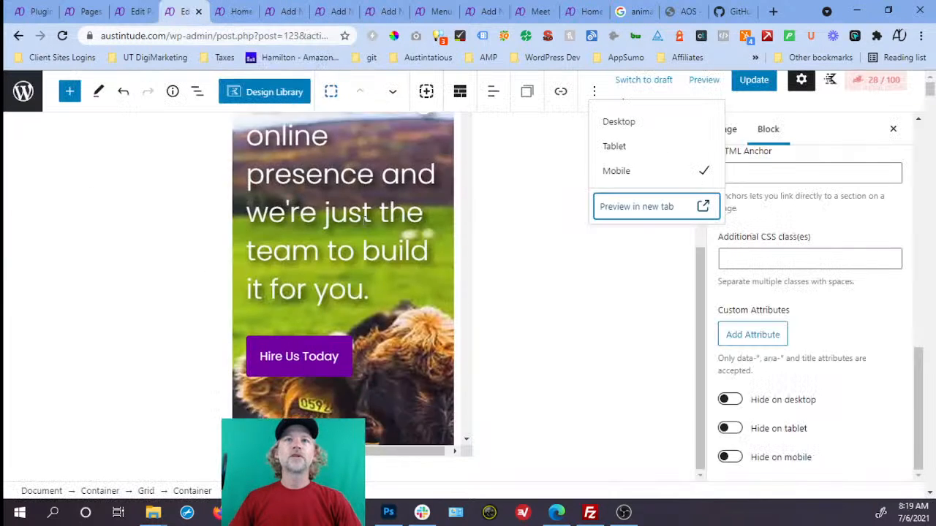
{"action": "scroll", "coordinate": [369, 227], "scroll_direction": "down", "scroll_amount": 20}
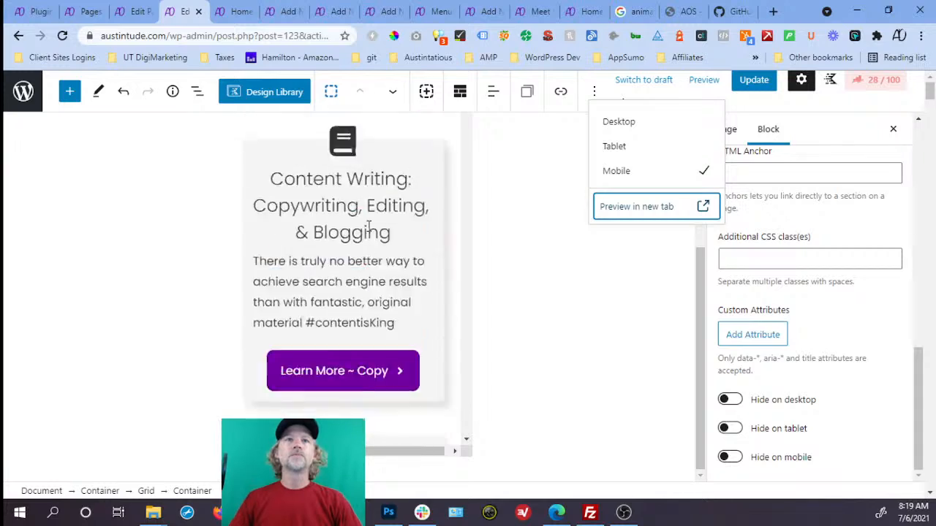
{"action": "scroll", "coordinate": [369, 234], "scroll_direction": "down", "scroll_amount": 20}
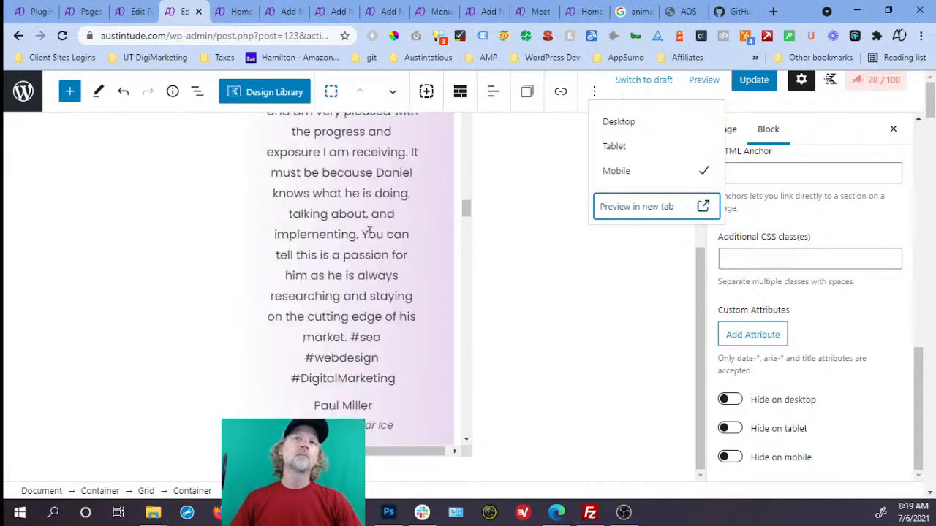
{"action": "scroll", "coordinate": [370, 234], "scroll_direction": "down", "scroll_amount": 12}
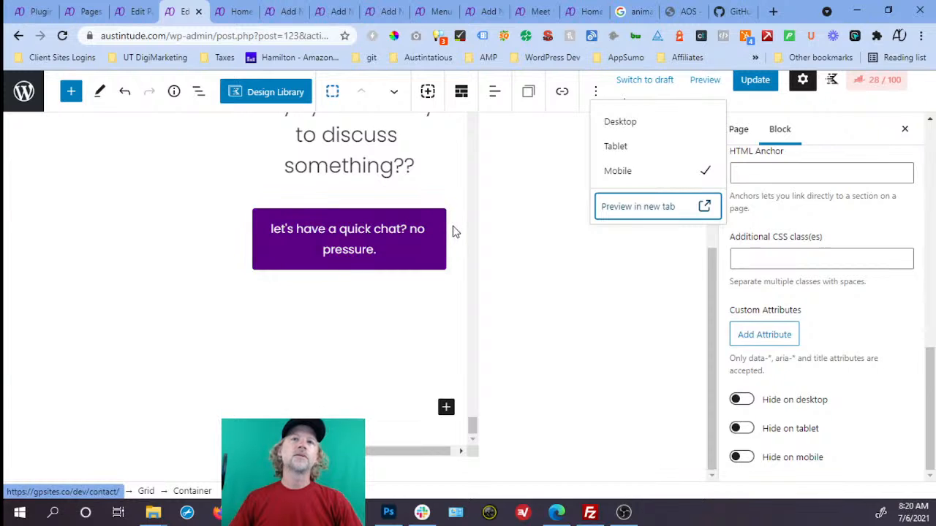
{"action": "left_click", "coordinate": [453, 230]}
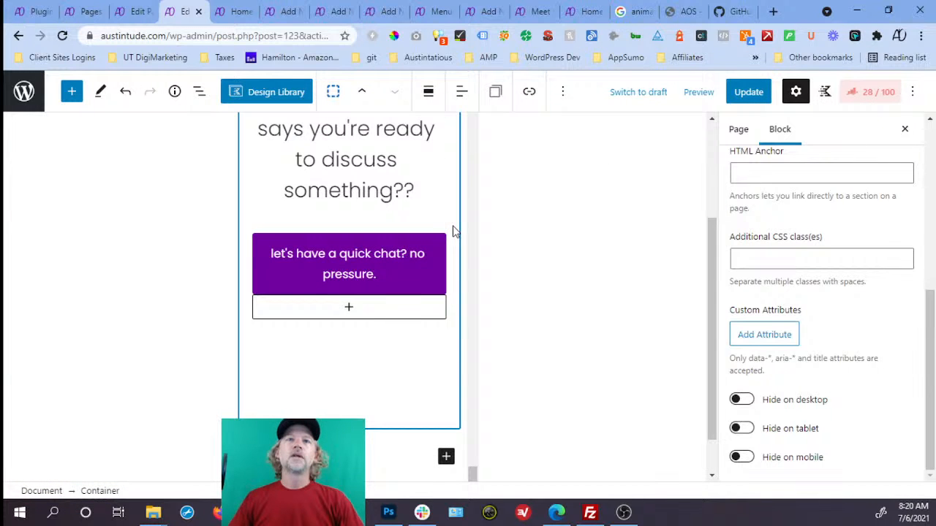
{"action": "left_click", "coordinate": [437, 287]}
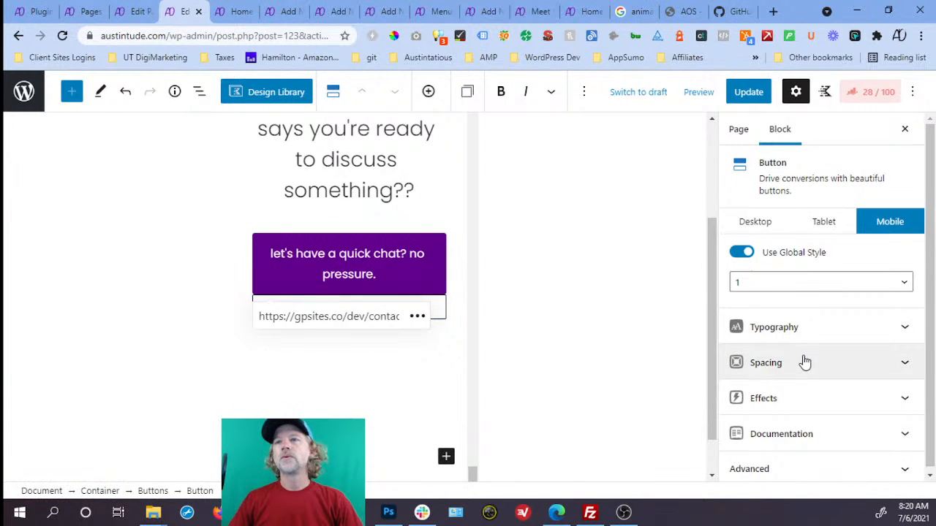
{"action": "left_click", "coordinate": [799, 469]}
{"action": "scroll", "coordinate": [800, 385], "scroll_direction": "down", "scroll_amount": 5}
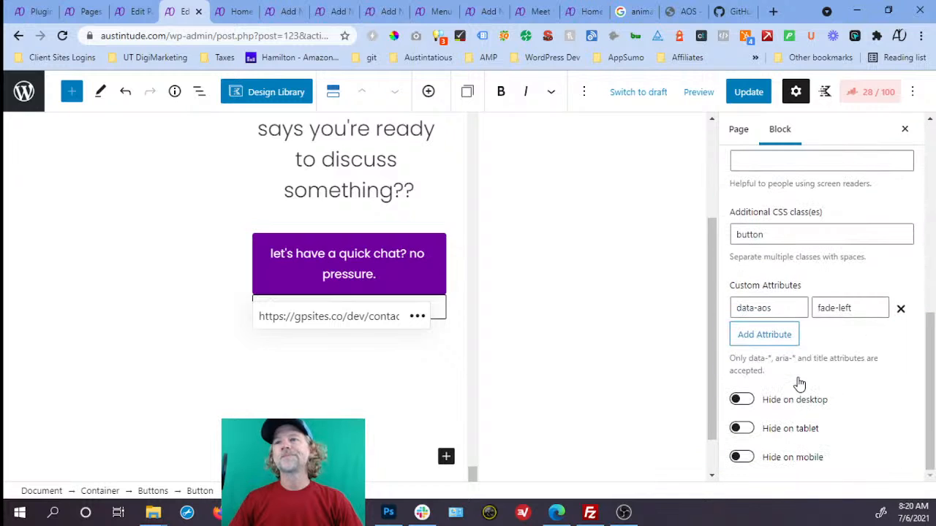
{"action": "left_click", "coordinate": [848, 310]}
{"action": "key", "text": "ctrl+a"}
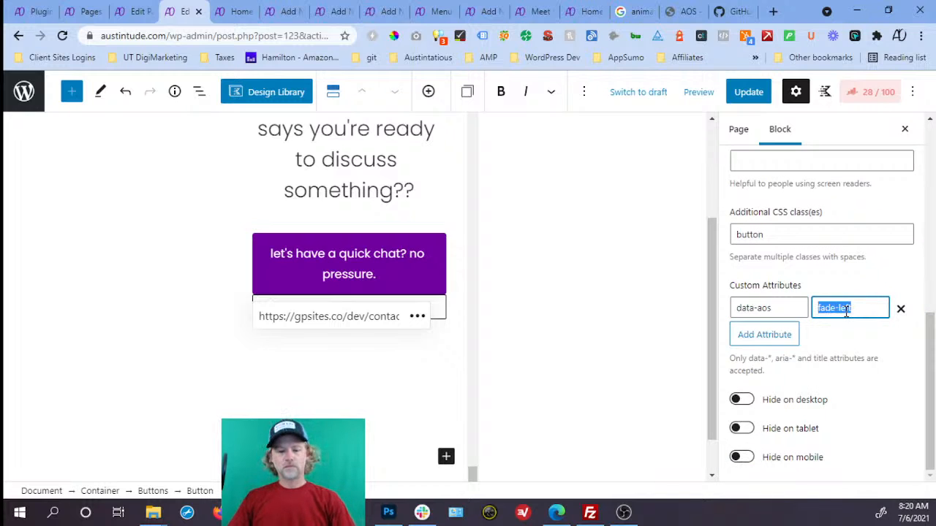
{"action": "type", "text": "flip-left"}
- Update the page and open its preview in a new tab
{"action": "left_click", "coordinate": [735, 97]}
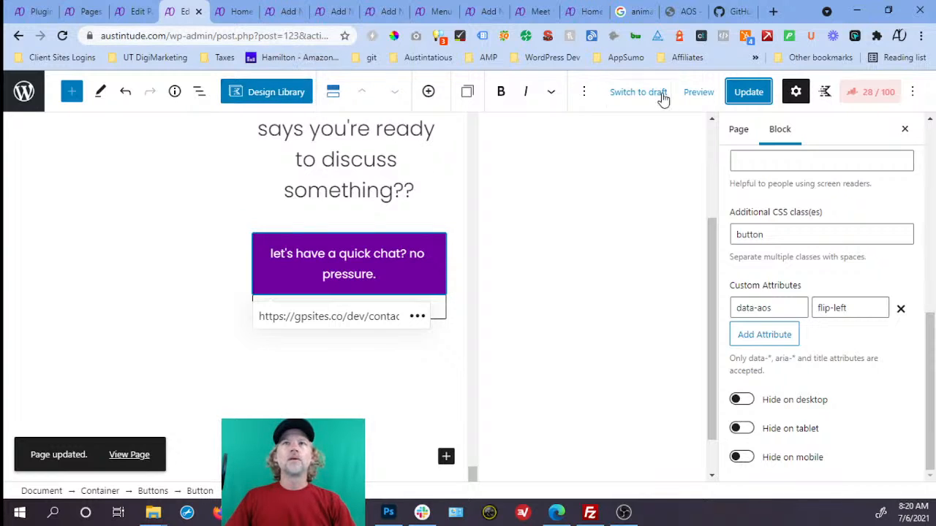
{"action": "left_click", "coordinate": [696, 95]}
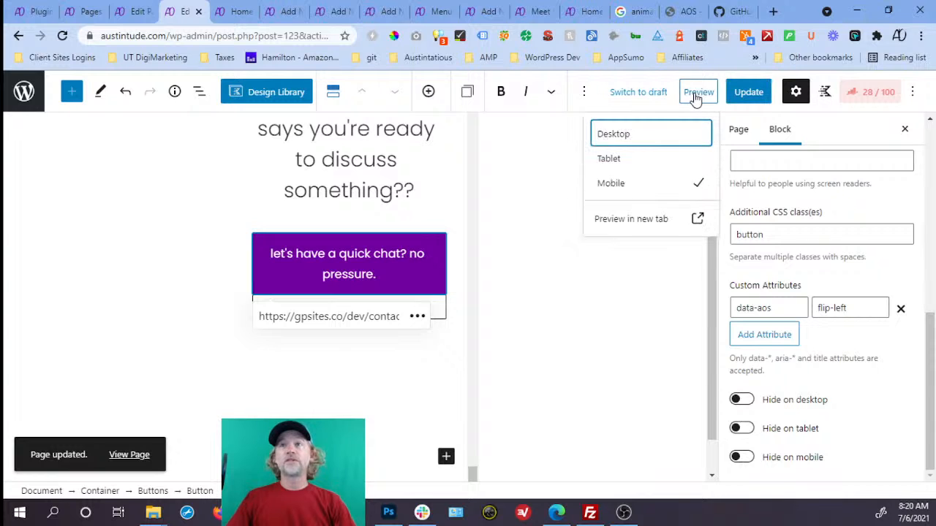
{"action": "left_click", "coordinate": [695, 218]}
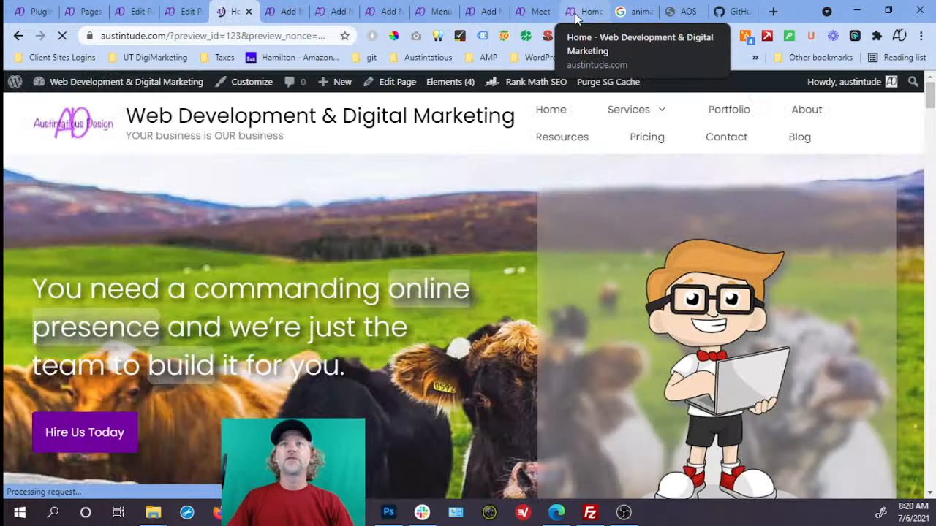
{"action": "scroll", "coordinate": [494, 197], "scroll_direction": "down", "scroll_amount": 5}
{"action": "scroll", "coordinate": [500, 200], "scroll_direction": "down", "scroll_amount": 3}
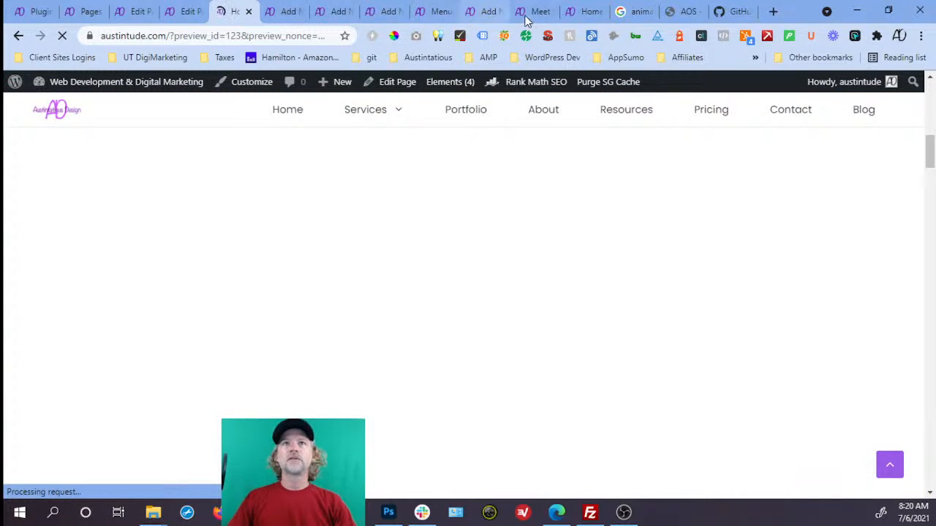
- Reload the live home page in the Moto G4 emulation and check the service card animations for sideways overflow down to the nonprofits section
{"action": "left_click", "coordinate": [585, 11]}
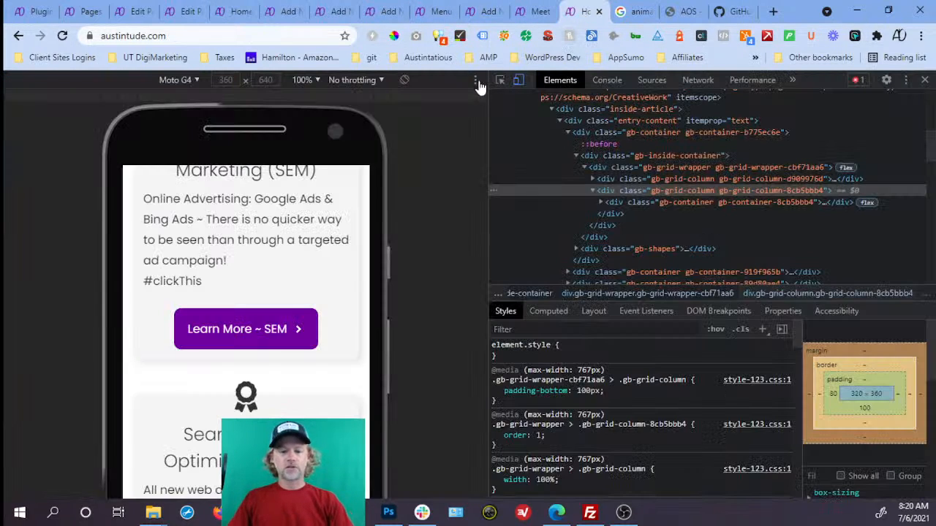
{"action": "key", "text": "F5"}
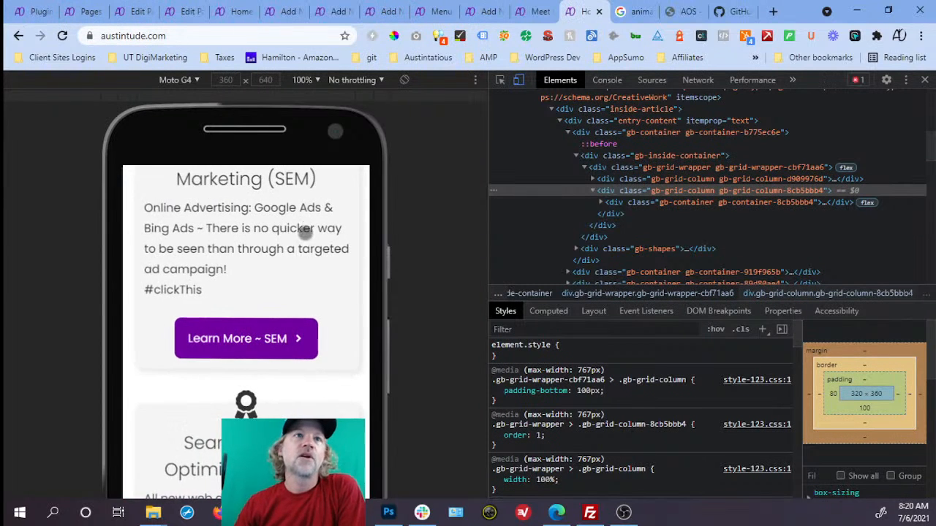
{"action": "scroll", "coordinate": [304, 220], "scroll_direction": "up", "scroll_amount": 5}
{"action": "scroll", "coordinate": [316, 229], "scroll_direction": "up", "scroll_amount": 10}
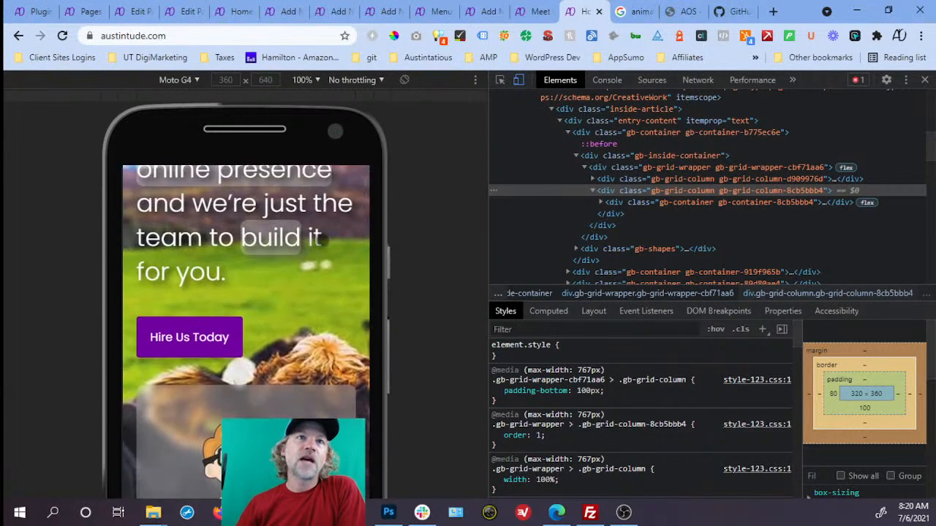
{"action": "scroll", "coordinate": [322, 241], "scroll_direction": "down", "scroll_amount": 2}
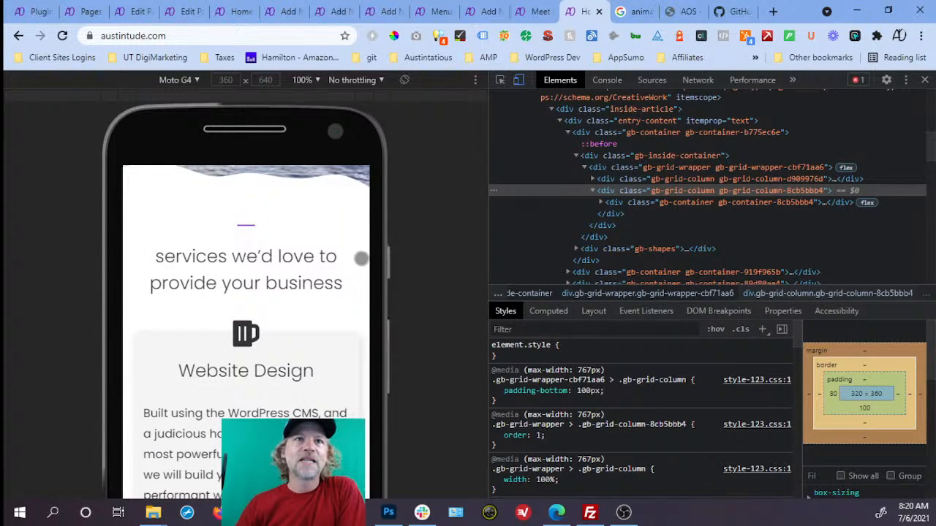
{"action": "scroll", "coordinate": [329, 266], "scroll_direction": "down", "scroll_amount": 6}
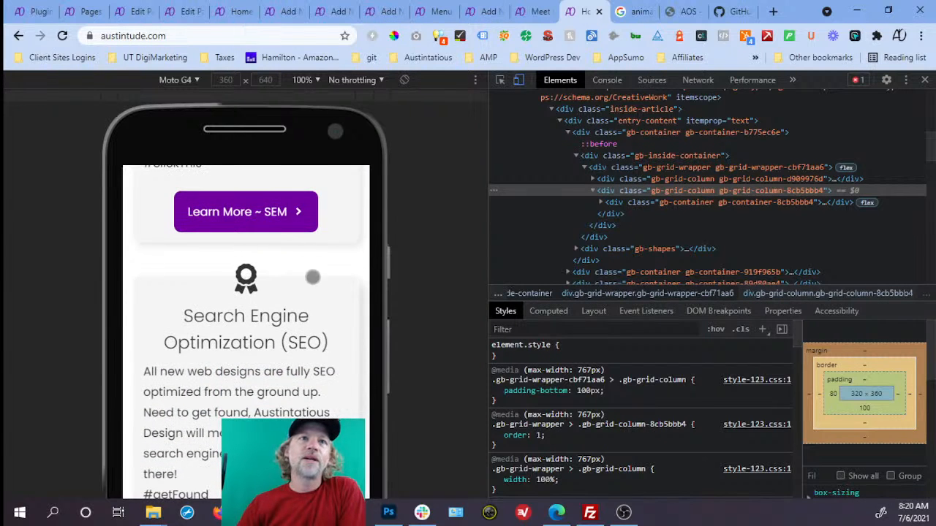
{"action": "scroll", "coordinate": [313, 300], "scroll_direction": "down", "scroll_amount": 5}
{"action": "scroll", "coordinate": [313, 305], "scroll_direction": "down", "scroll_amount": 8}
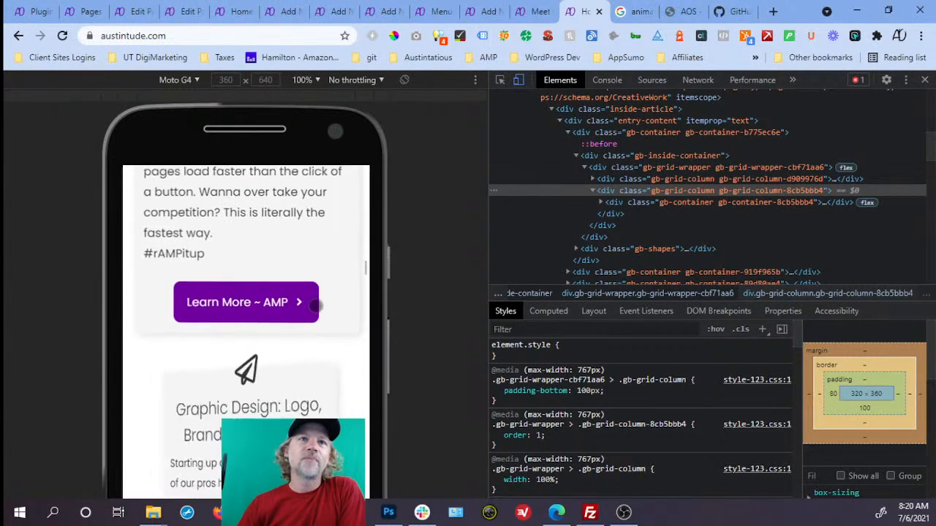
{"action": "scroll", "coordinate": [320, 323], "scroll_direction": "down", "scroll_amount": 1}
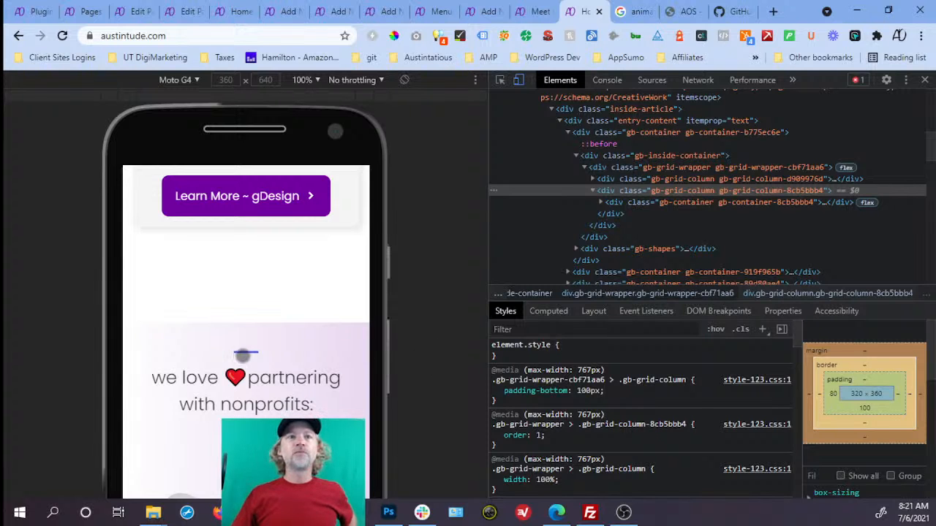
{"action": "scroll", "coordinate": [276, 317], "scroll_direction": "down", "scroll_amount": 10}
{"action": "scroll", "coordinate": [287, 285], "scroll_direction": "up", "scroll_amount": 15}
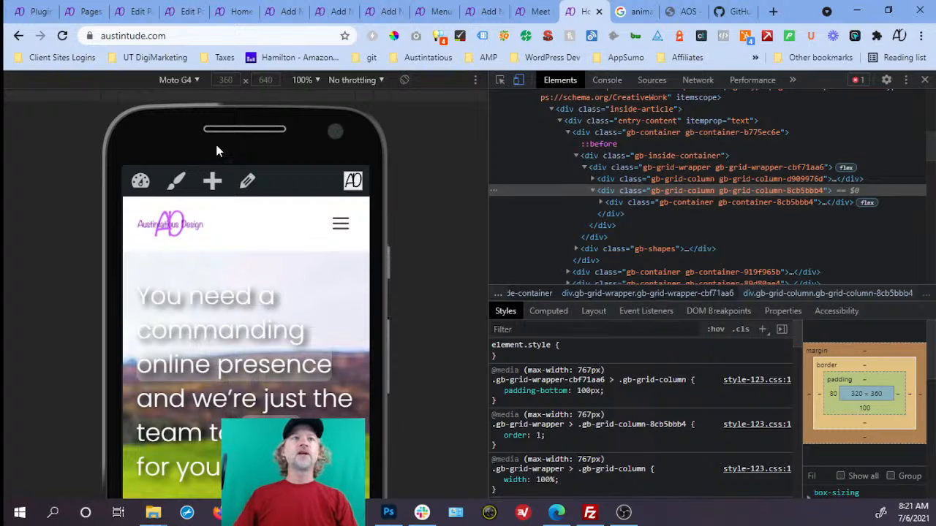
- Return to the page editor and try float-left as the quick chat button's data-aos value in the desktop settings
{"action": "left_click", "coordinate": [176, 14]}
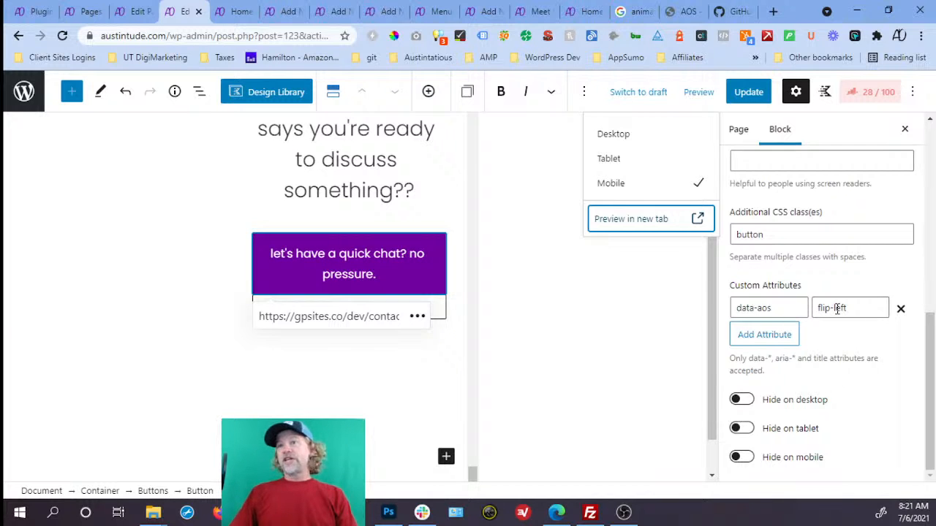
{"action": "scroll", "coordinate": [838, 307], "scroll_direction": "up", "scroll_amount": 10}
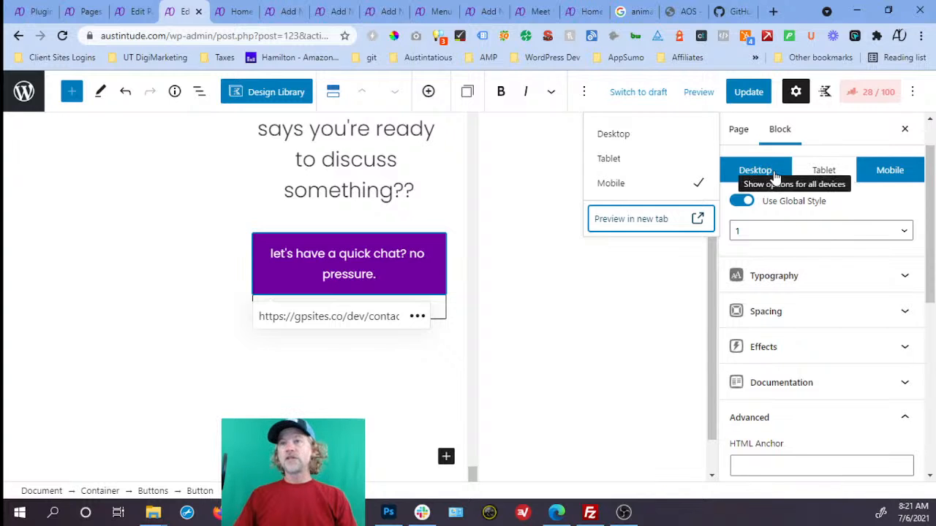
{"action": "left_click", "coordinate": [775, 174]}
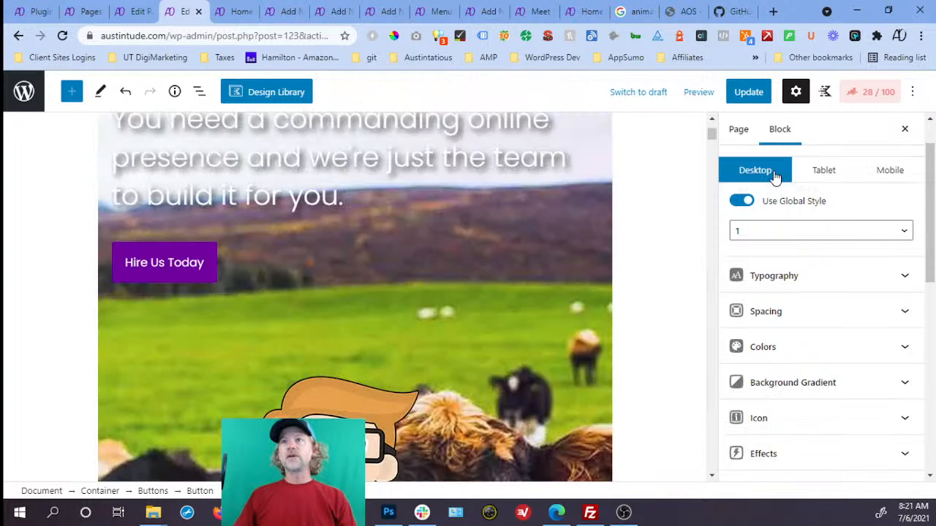
{"action": "scroll", "coordinate": [792, 334], "scroll_direction": "down", "scroll_amount": 10}
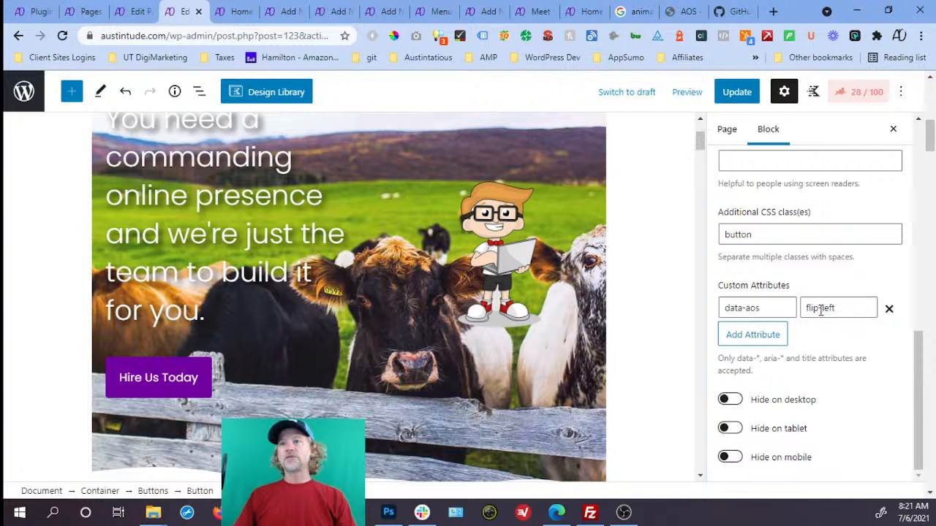
{"action": "left_click", "coordinate": [820, 309]}
{"action": "key", "text": "BackSpace"}
{"action": "key", "text": "BackSpace"}
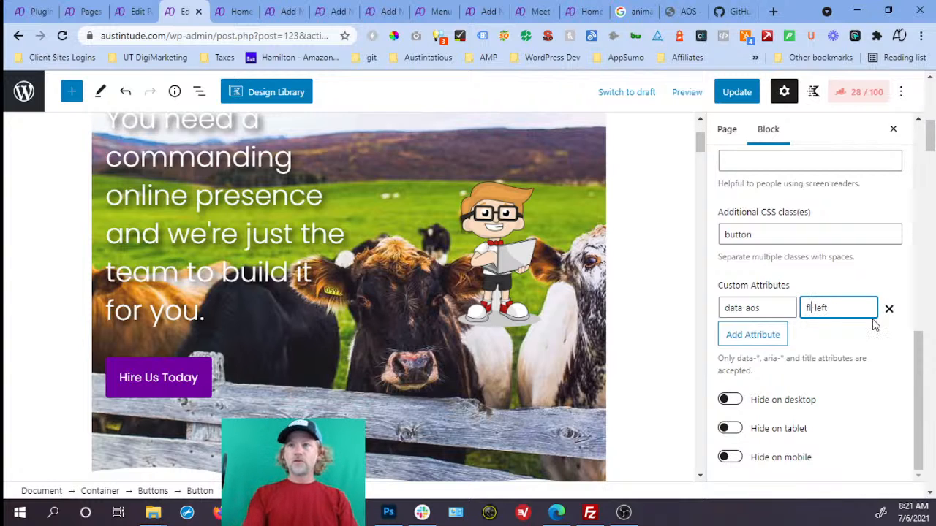
{"action": "type", "text": "oat"}
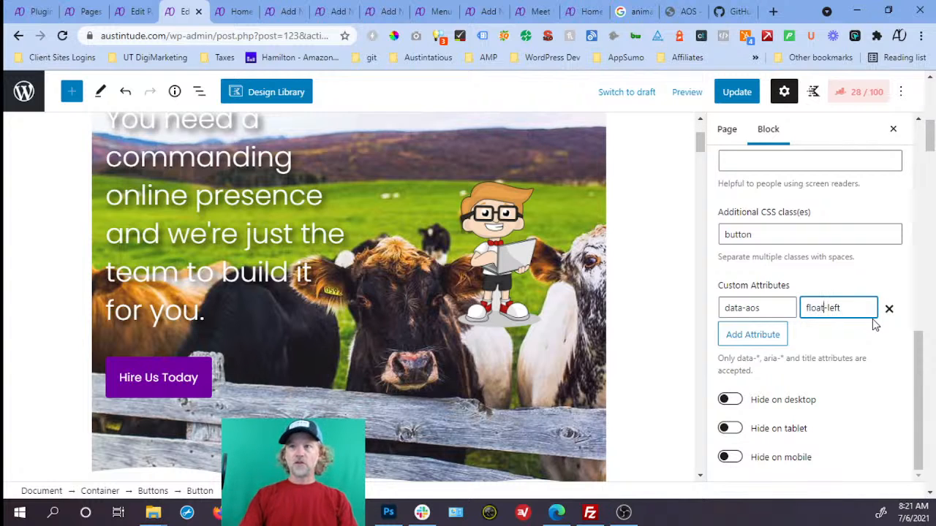
- Restore the button's data-aos value to flip-left in the mobile settings, update the page and return to the emulated home page
{"action": "scroll", "coordinate": [890, 261], "scroll_direction": "up", "scroll_amount": 3}
{"action": "scroll", "coordinate": [870, 260], "scroll_direction": "up", "scroll_amount": 5}
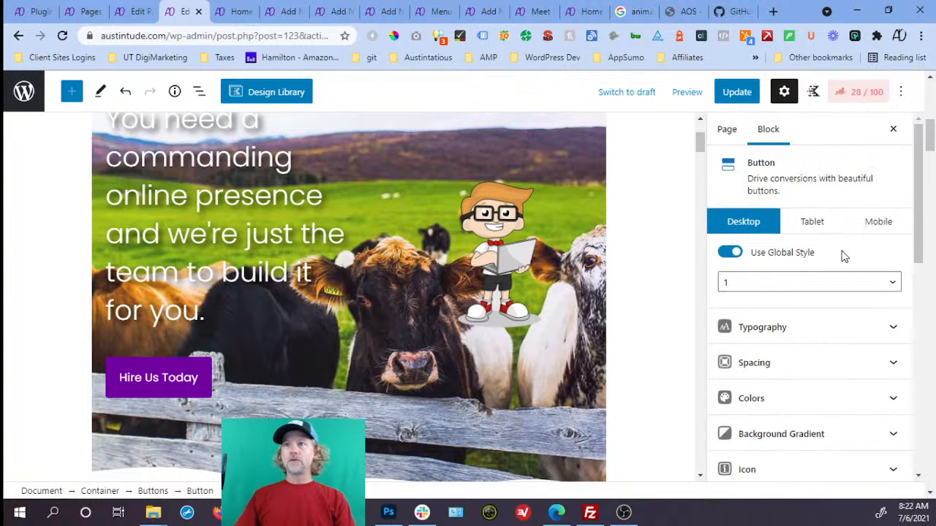
{"action": "left_click", "coordinate": [878, 223]}
{"action": "scroll", "coordinate": [868, 246], "scroll_direction": "down", "scroll_amount": 10}
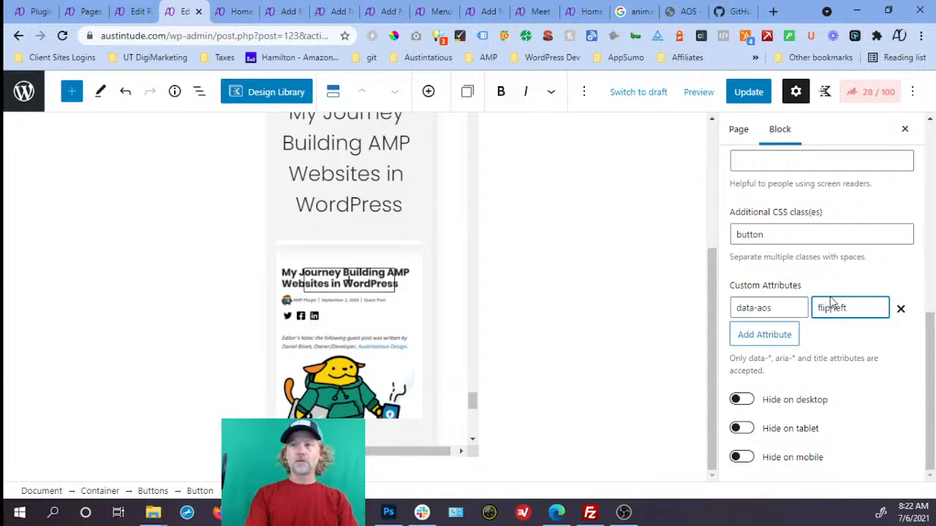
{"action": "left_click", "coordinate": [749, 92]}
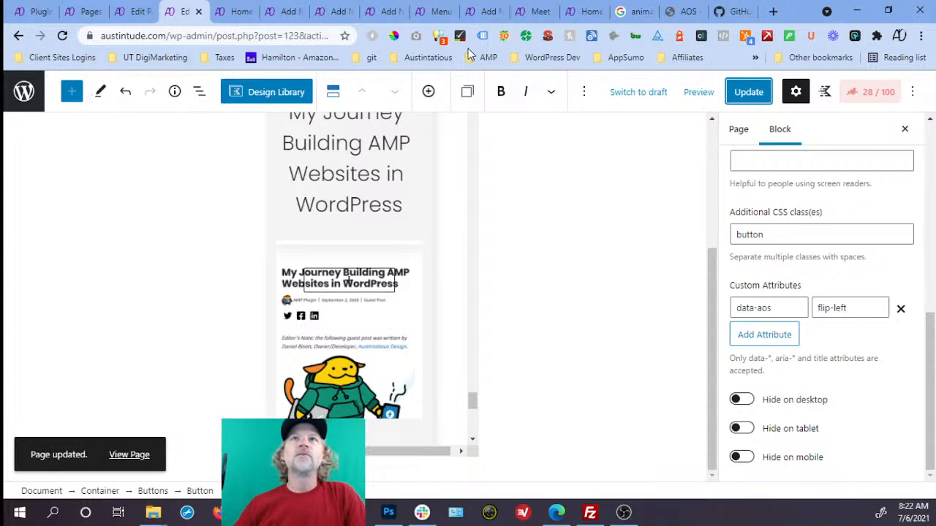
{"action": "left_click", "coordinate": [583, 12]}
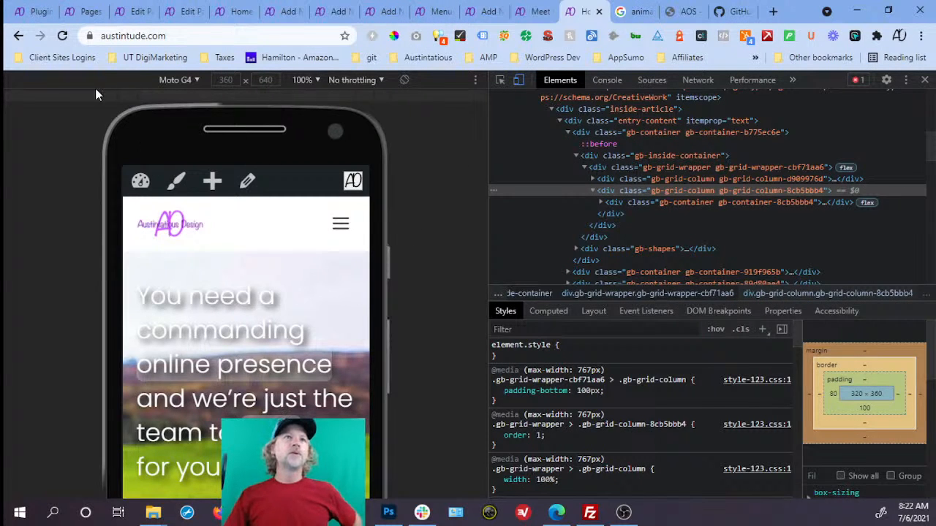
- Open the mobile menu on the emulated home page, expand Services and examine how its sub-menu items are displayed
{"action": "left_click", "coordinate": [87, 17]}
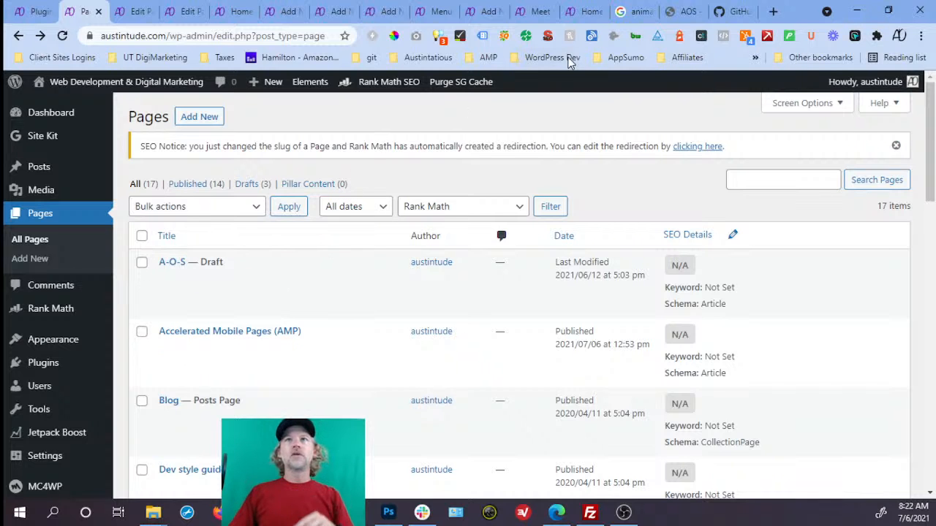
{"action": "left_click", "coordinate": [585, 11]}
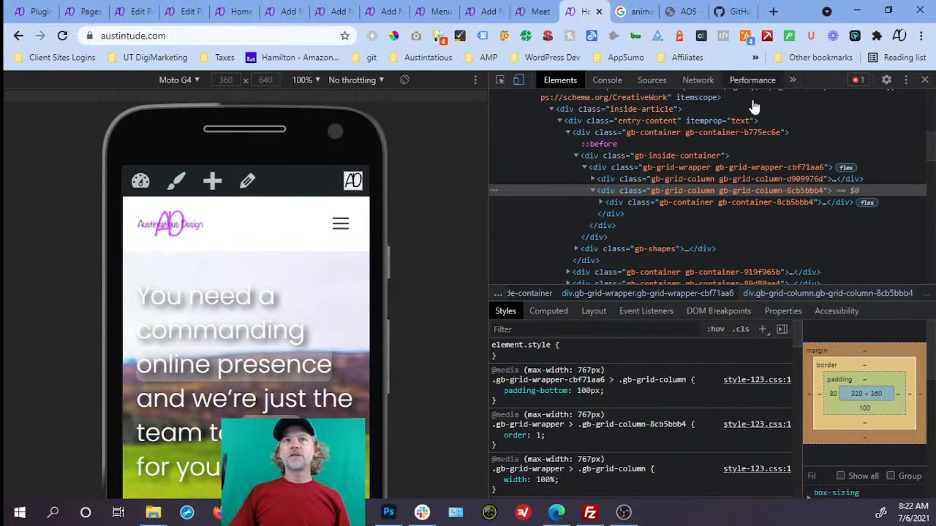
{"action": "left_click", "coordinate": [342, 228]}
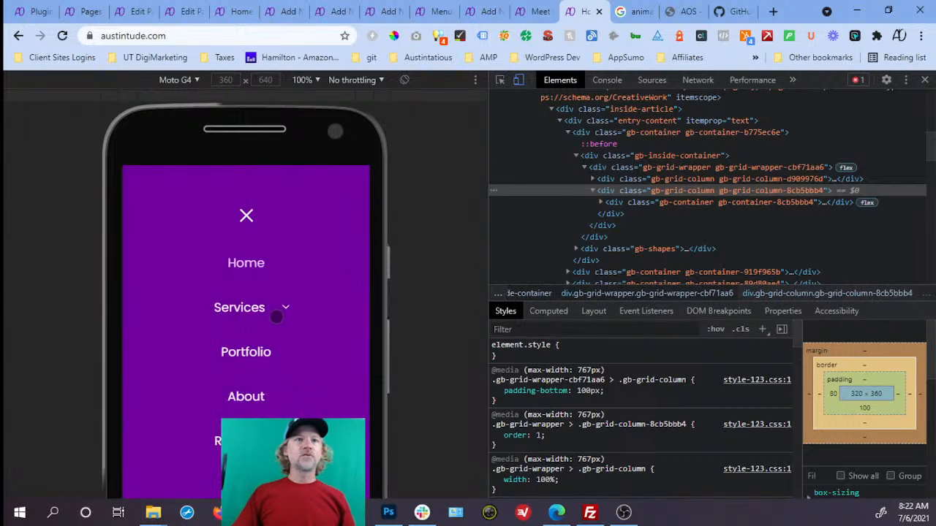
{"action": "left_click", "coordinate": [277, 313]}
{"action": "scroll", "coordinate": [277, 312], "scroll_direction": "down", "scroll_amount": 5}
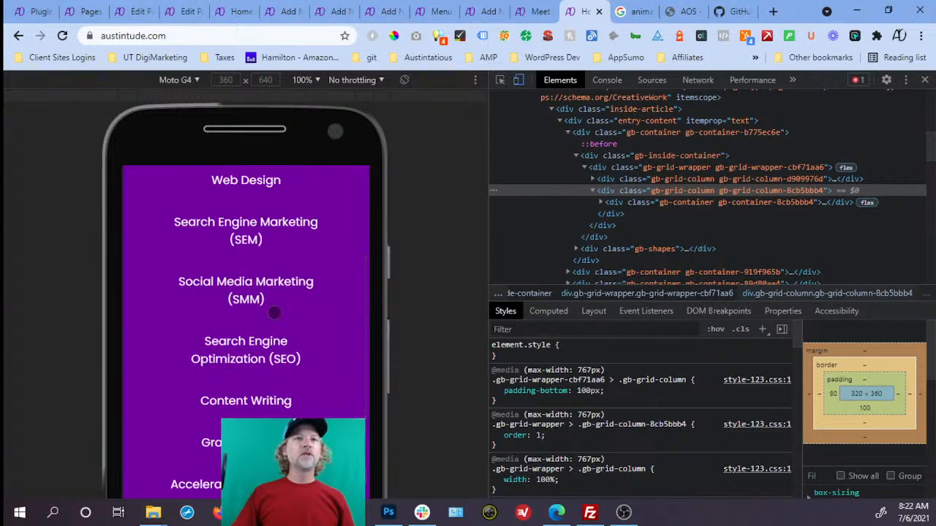
{"action": "scroll", "coordinate": [273, 313], "scroll_direction": "down", "scroll_amount": 1}
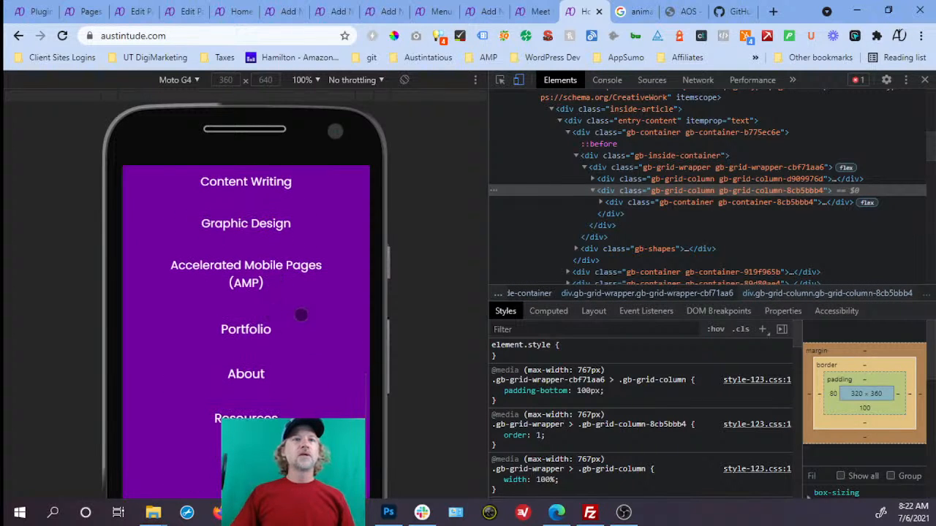
{"action": "scroll", "coordinate": [293, 307], "scroll_direction": "up", "scroll_amount": 1}
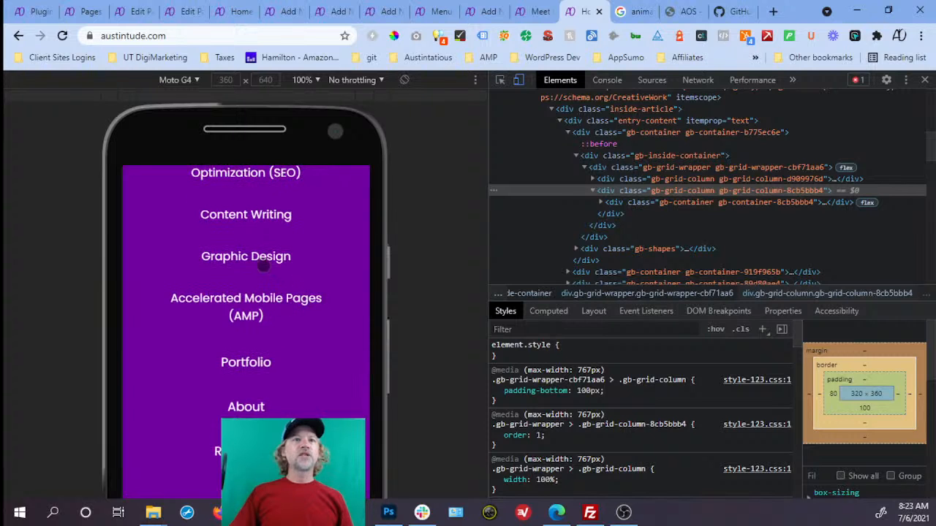
{"action": "scroll", "coordinate": [281, 268], "scroll_direction": "up", "scroll_amount": 2}
{"action": "scroll", "coordinate": [234, 248], "scroll_direction": "up", "scroll_amount": 1}
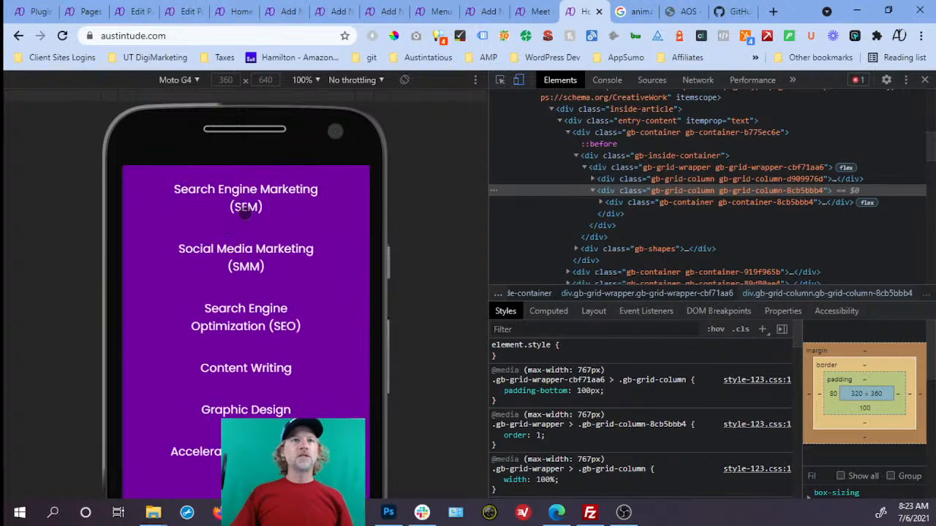
{"action": "scroll", "coordinate": [249, 213], "scroll_direction": "up", "scroll_amount": 2}
{"action": "scroll", "coordinate": [254, 211], "scroll_direction": "up", "scroll_amount": 1}
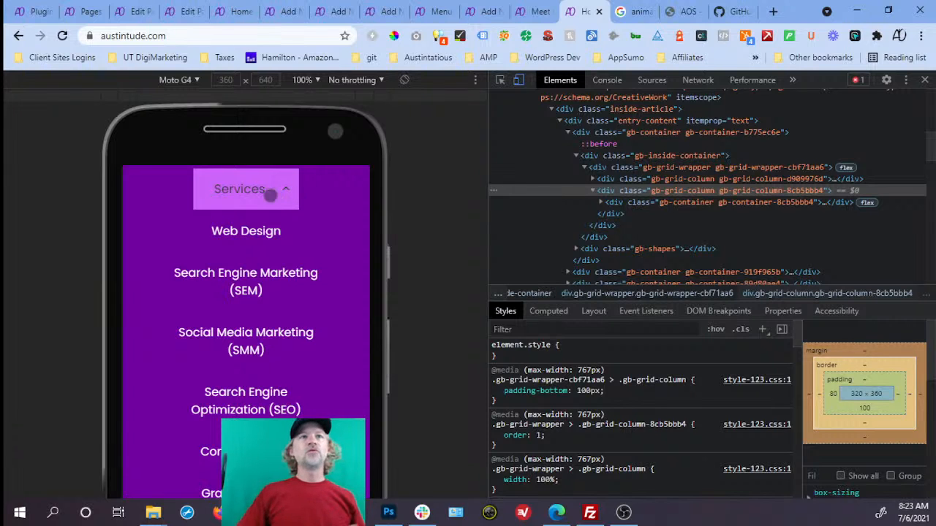
{"action": "scroll", "coordinate": [263, 214], "scroll_direction": "down", "scroll_amount": 1}
{"action": "scroll", "coordinate": [263, 214], "scroll_direction": "down", "scroll_amount": 4}
{"action": "scroll", "coordinate": [242, 262], "scroll_direction": "up", "scroll_amount": 2}
{"action": "scroll", "coordinate": [242, 263], "scroll_direction": "up", "scroll_amount": 5}
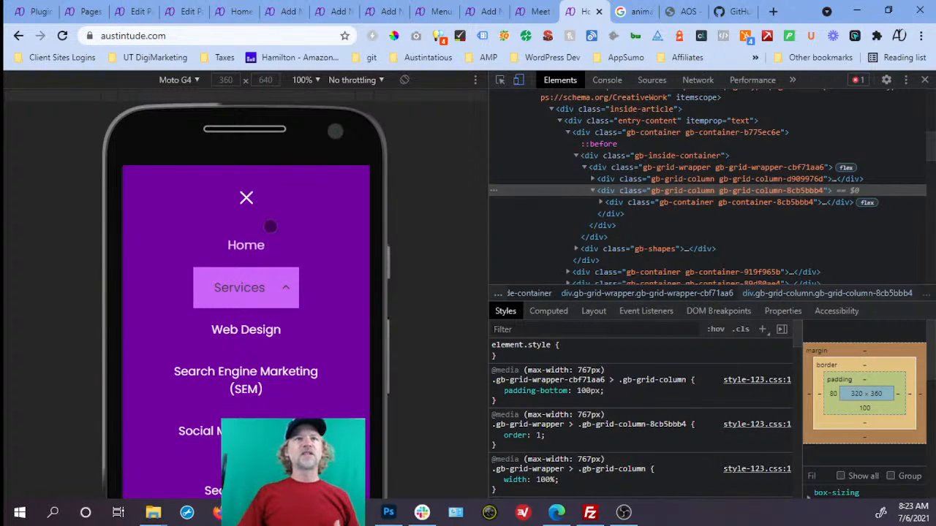
- Exit the A-O-S draft editor to the Pages list and close the leftover home page editor, preview and new-page editor tabs
{"action": "left_click", "coordinate": [117, 16]}
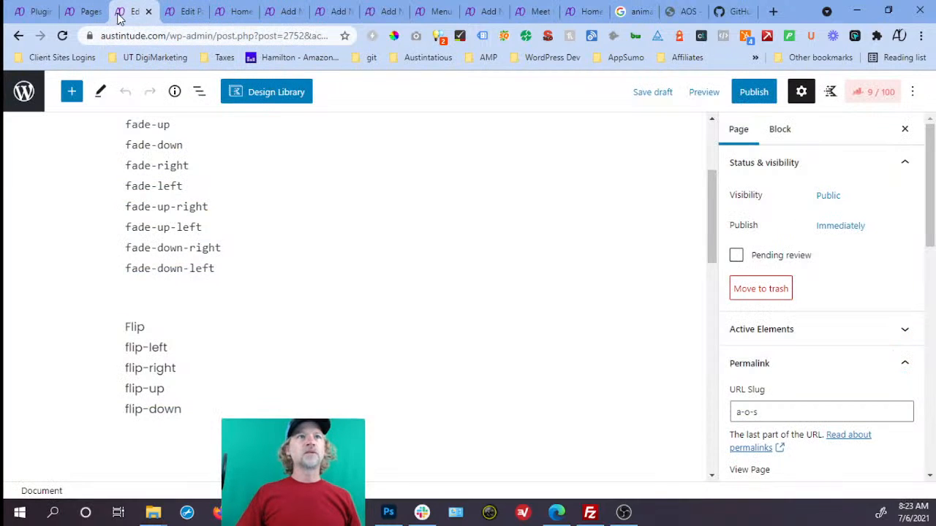
{"action": "left_click", "coordinate": [24, 93]}
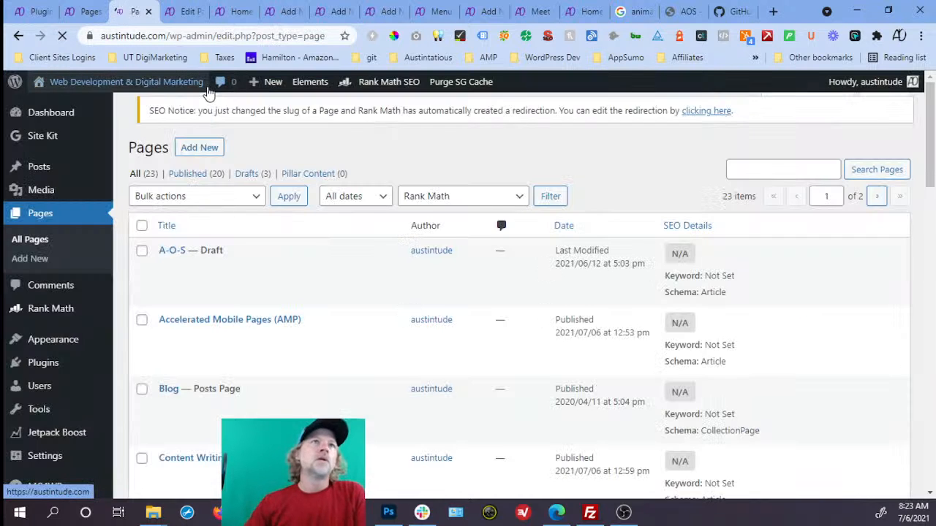
{"action": "left_click", "coordinate": [185, 13]}
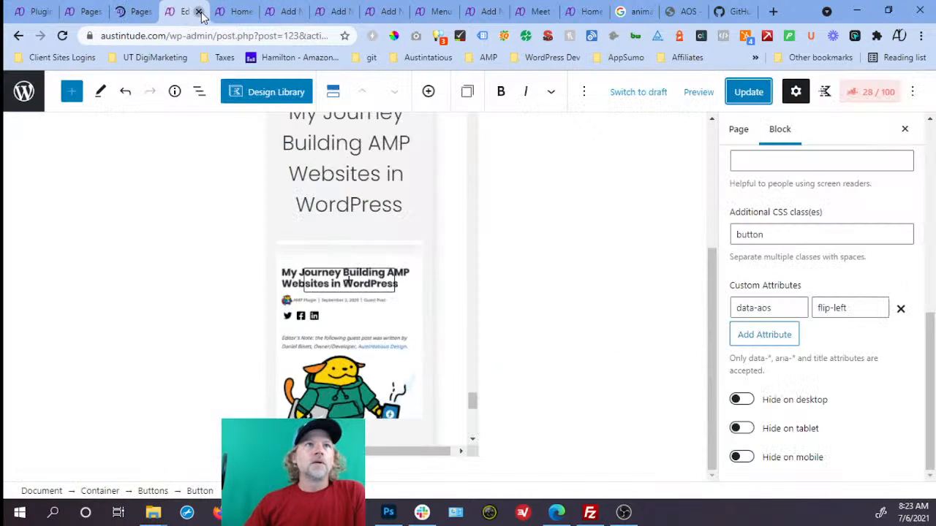
{"action": "left_click", "coordinate": [200, 12]}
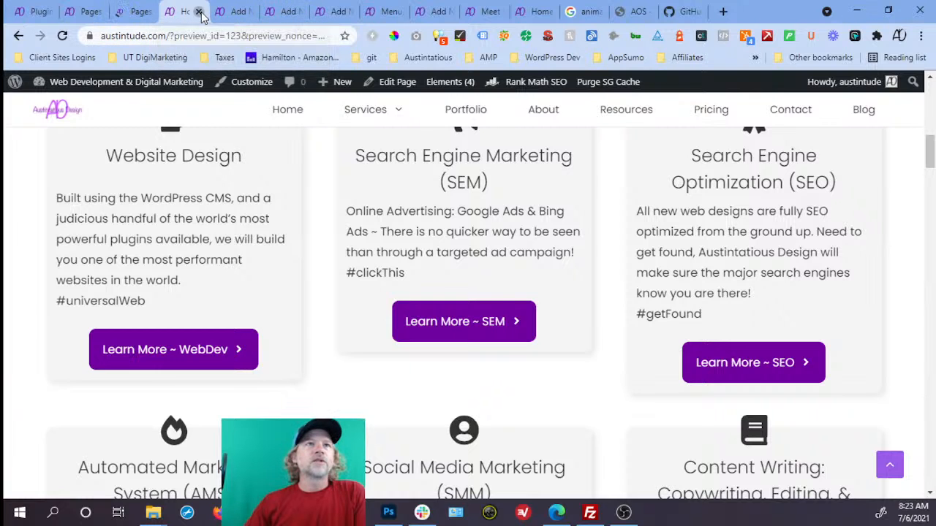
{"action": "left_click", "coordinate": [200, 12]}
{"action": "left_click", "coordinate": [199, 12]}
{"action": "left_click", "coordinate": [200, 11]}
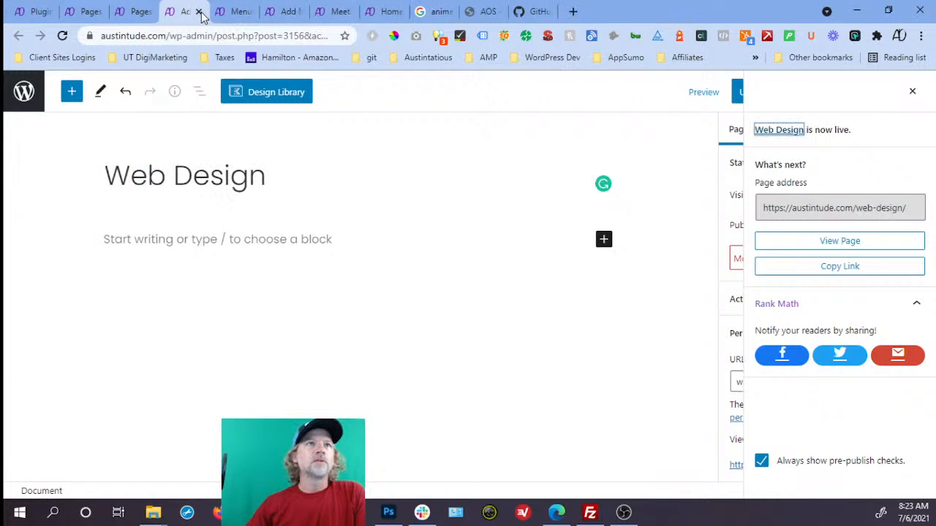
{"action": "left_click", "coordinate": [199, 12]}
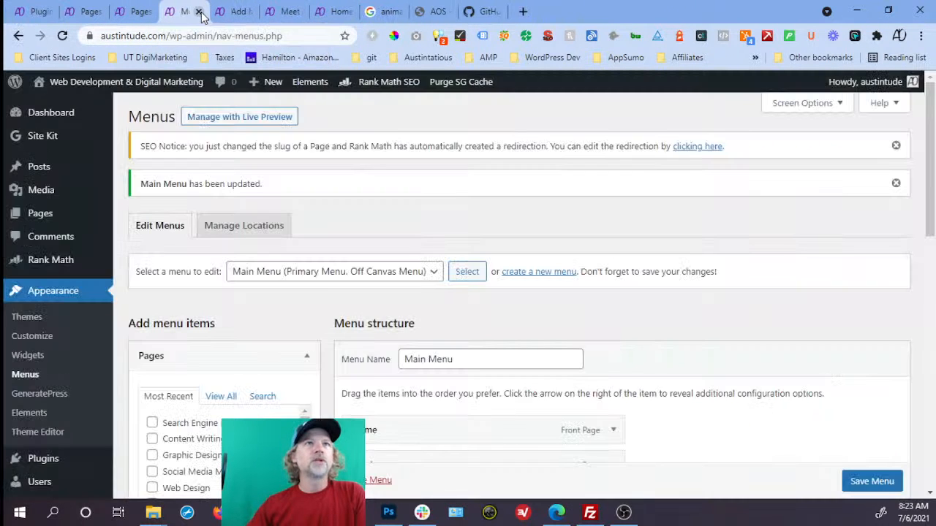
- Open the theme Customizer from the Pages screen and bring up the Off Canvas Panel color settings
{"action": "left_click", "coordinate": [139, 13]}
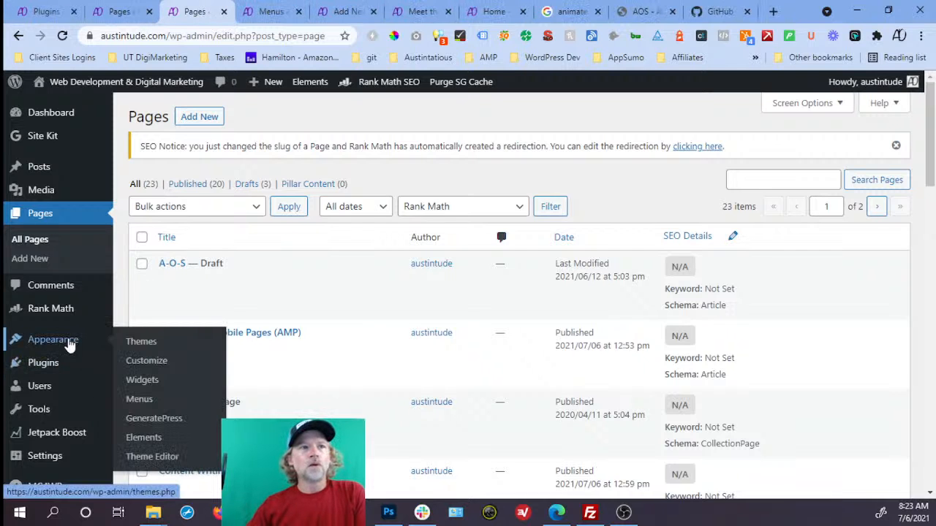
{"action": "left_click", "coordinate": [145, 359]}
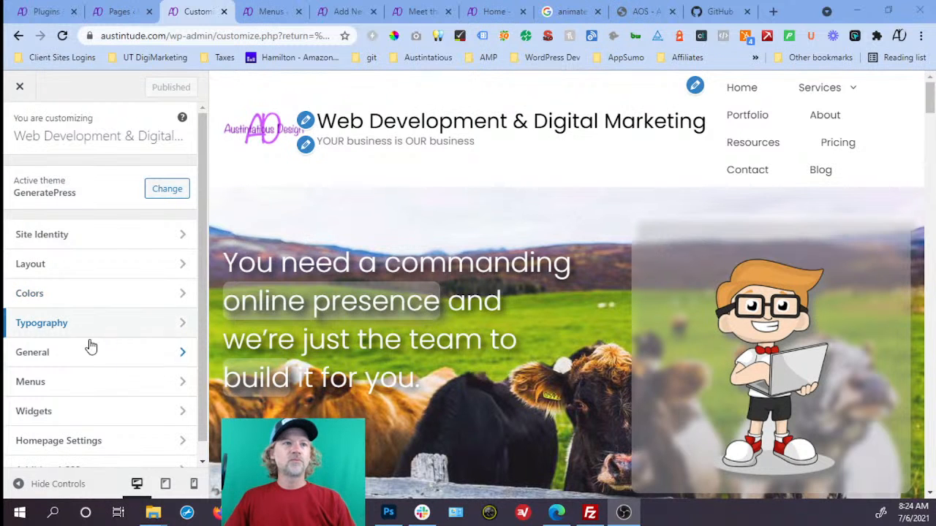
{"action": "left_click", "coordinate": [78, 382]}
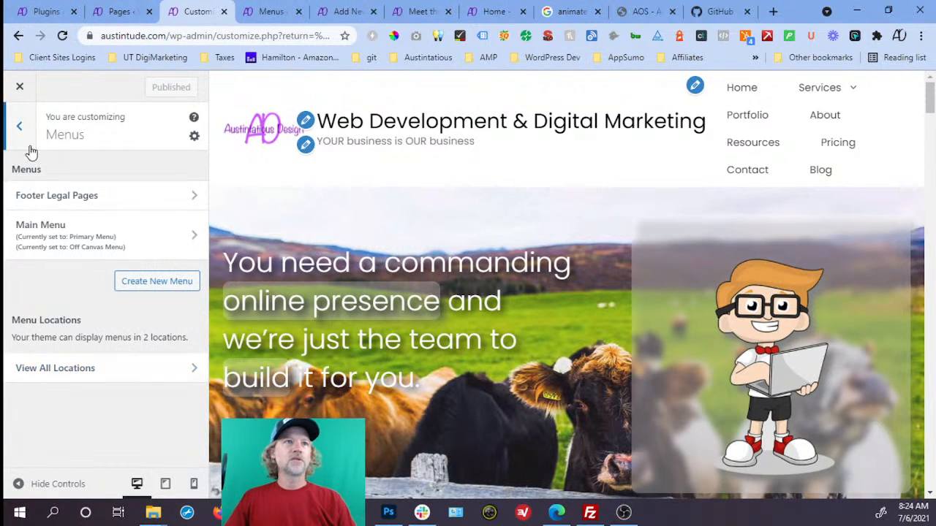
{"action": "left_click", "coordinate": [19, 127]}
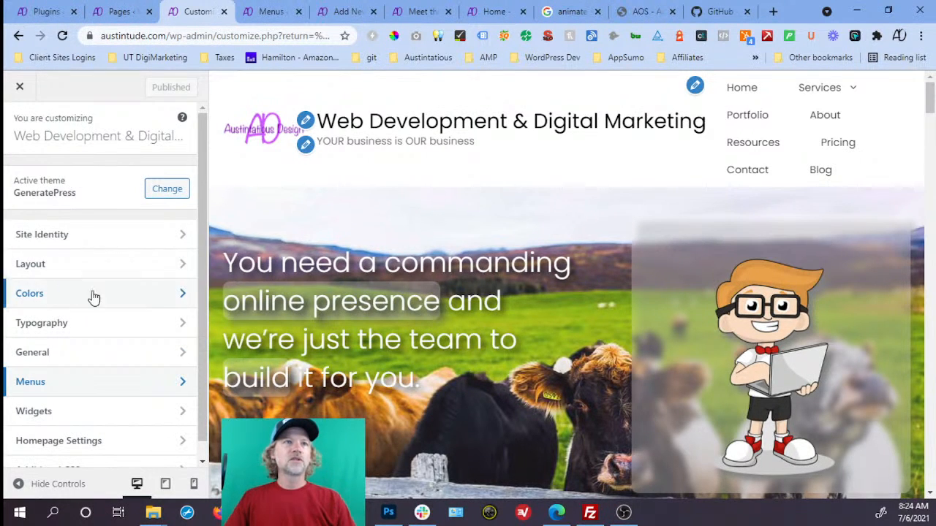
{"action": "left_click", "coordinate": [44, 300]}
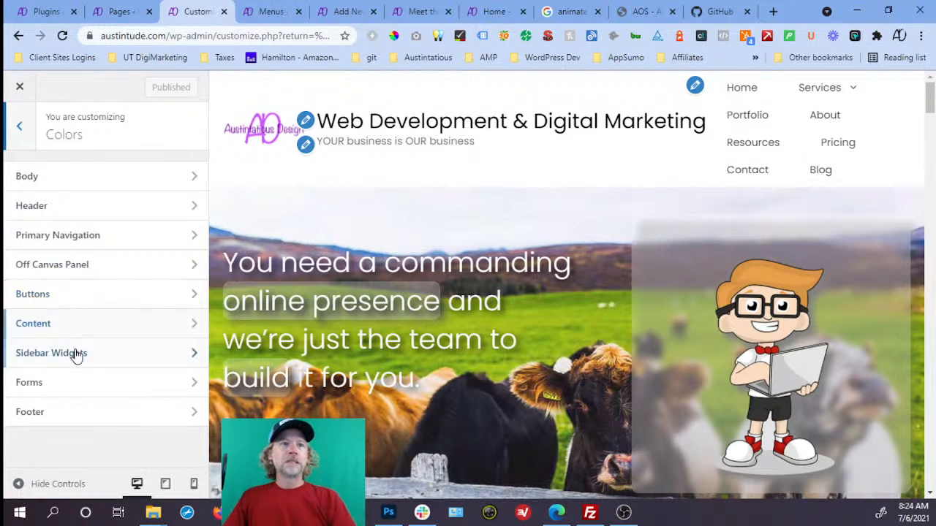
{"action": "left_click", "coordinate": [100, 270]}
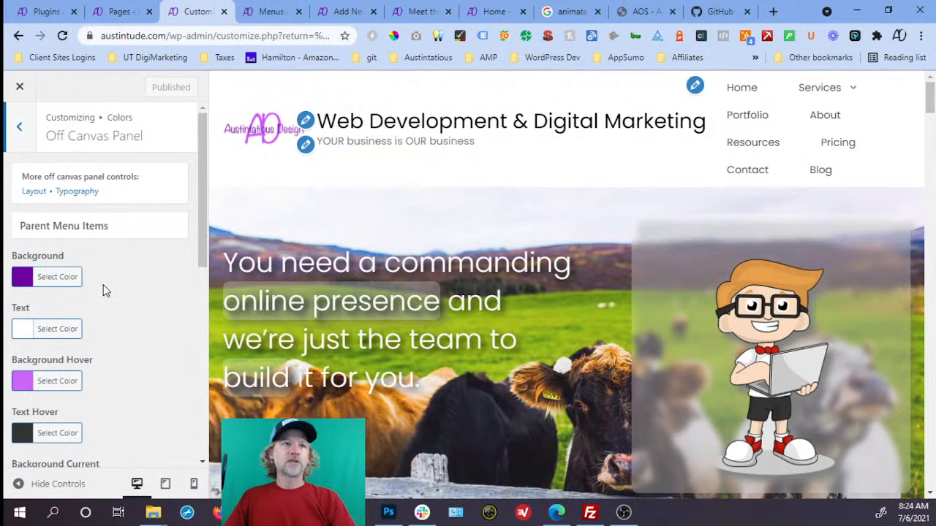
- Review the Off Canvas Panel's background, text, hover and current colors for the parent menu and sub-menu items
{"action": "scroll", "coordinate": [105, 295], "scroll_direction": "down", "scroll_amount": 1}
{"action": "scroll", "coordinate": [106, 295], "scroll_direction": "down", "scroll_amount": 5}
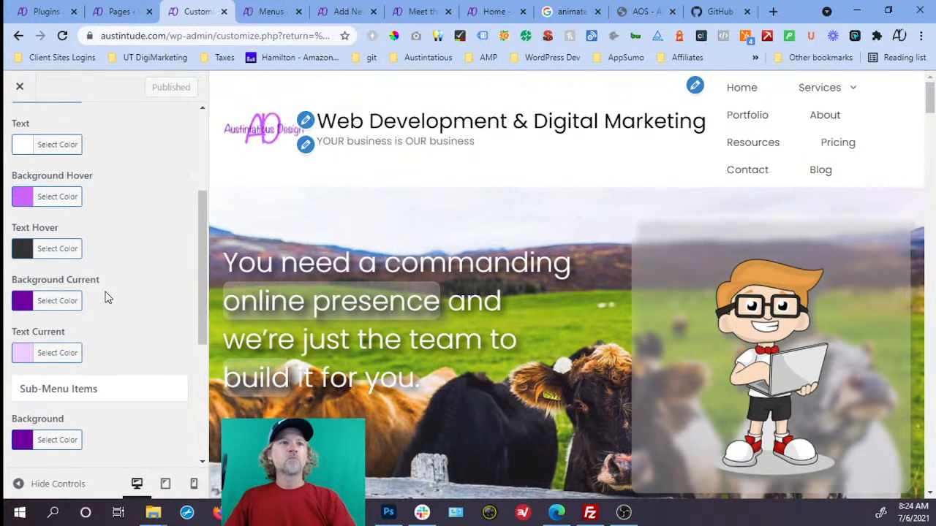
{"action": "scroll", "coordinate": [105, 298], "scroll_direction": "down", "scroll_amount": 2}
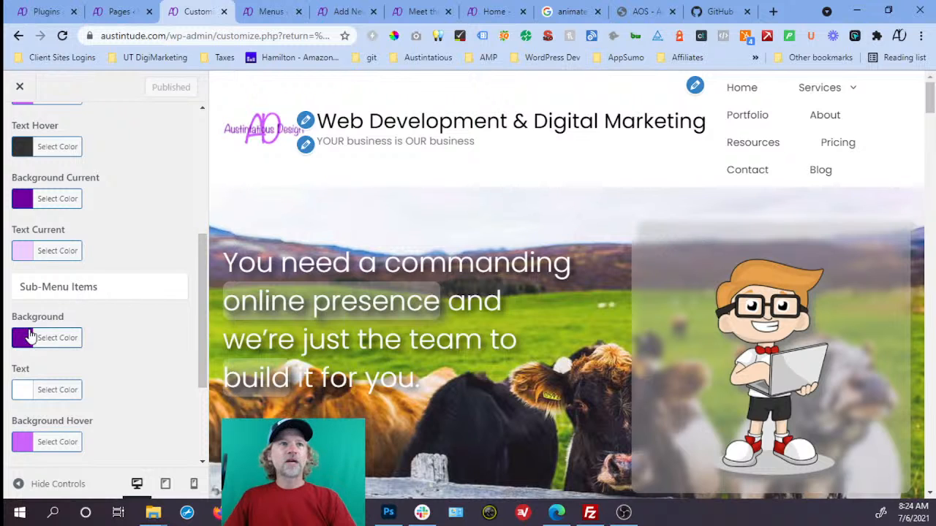
{"action": "scroll", "coordinate": [143, 268], "scroll_direction": "up", "scroll_amount": 4}
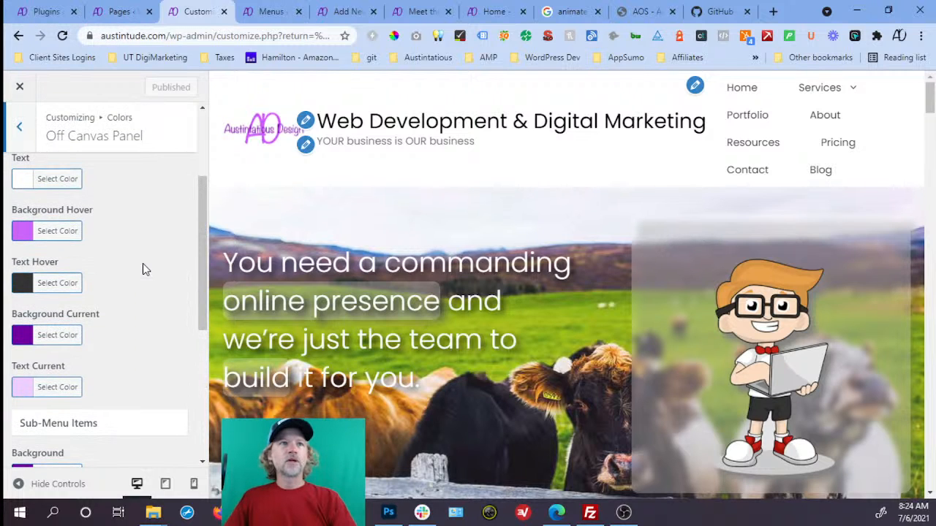
{"action": "scroll", "coordinate": [77, 254], "scroll_direction": "up", "scroll_amount": 1}
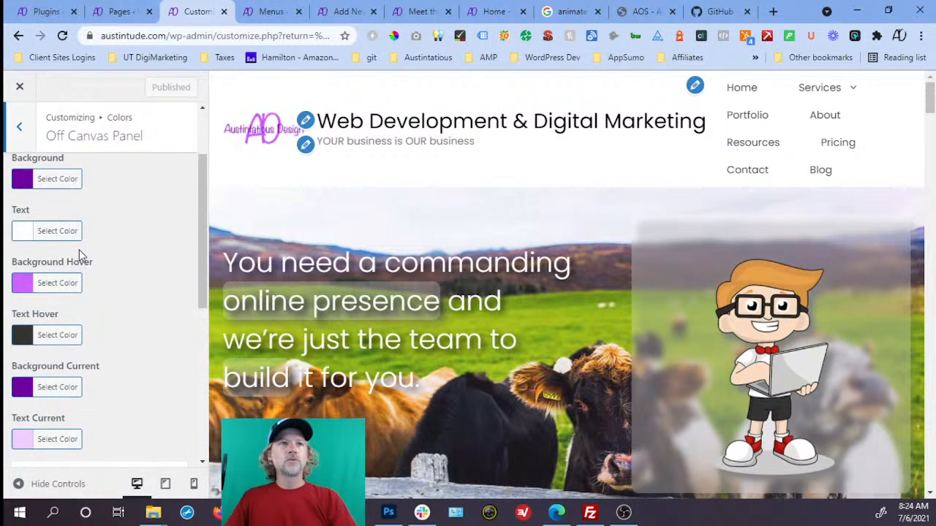
{"action": "scroll", "coordinate": [114, 253], "scroll_direction": "up", "scroll_amount": 1}
{"action": "scroll", "coordinate": [121, 264], "scroll_direction": "down", "scroll_amount": 1}
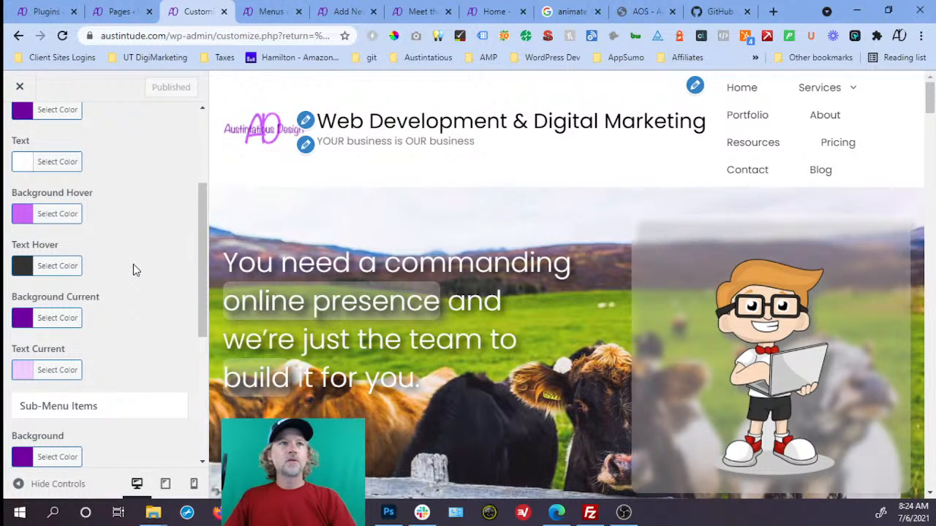
{"action": "scroll", "coordinate": [134, 269], "scroll_direction": "up", "scroll_amount": 1}
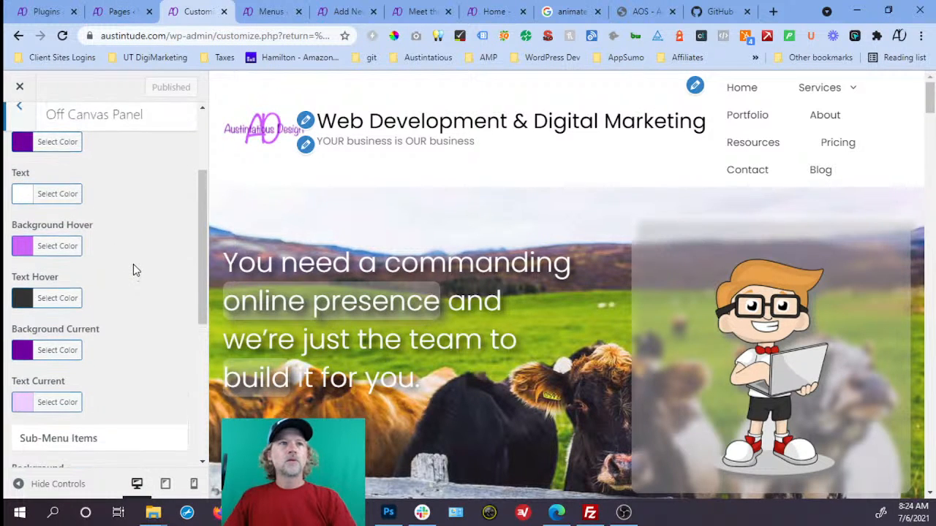
{"action": "scroll", "coordinate": [87, 293], "scroll_direction": "down", "scroll_amount": 1}
{"action": "scroll", "coordinate": [94, 307], "scroll_direction": "down", "scroll_amount": 2}
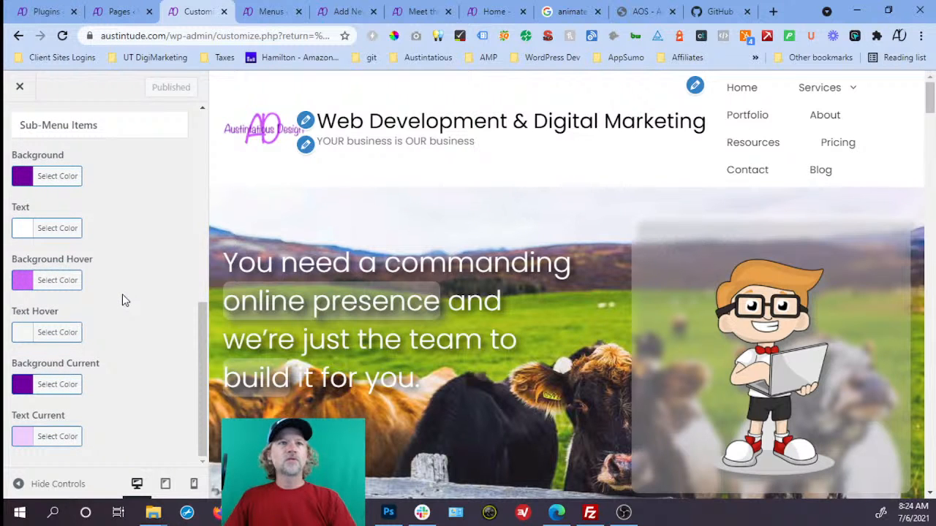
- Switch the Customizer preview to mobile, open the off-canvas menu and expand the Services sub-menu
{"action": "left_click", "coordinate": [194, 484]}
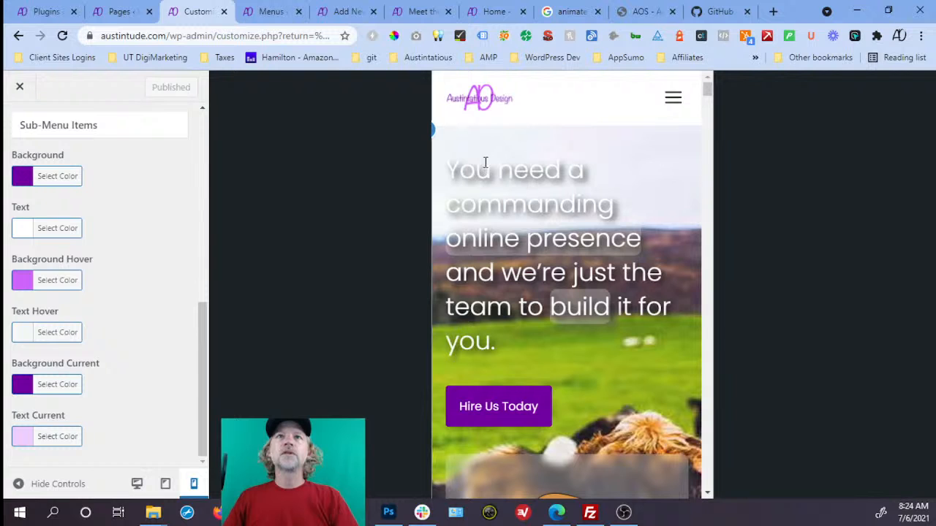
{"action": "left_click", "coordinate": [669, 99]}
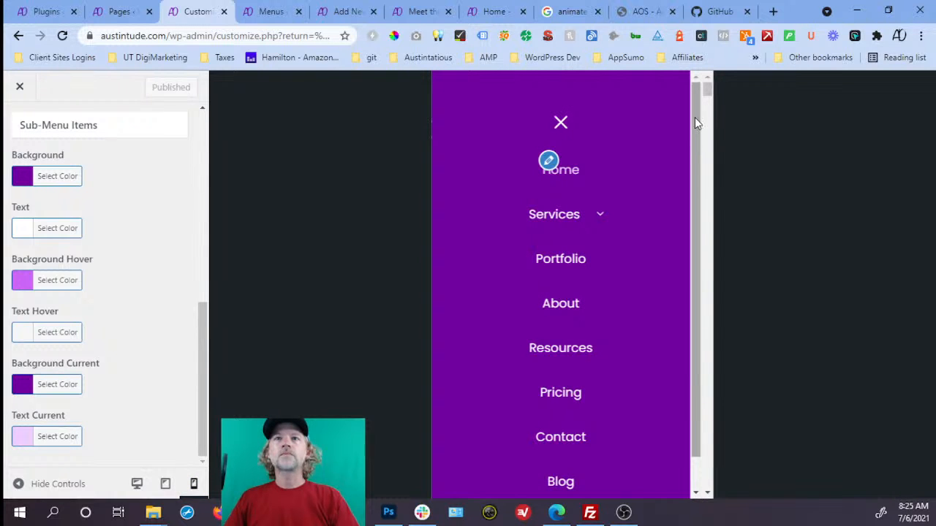
{"action": "left_click", "coordinate": [556, 229]}
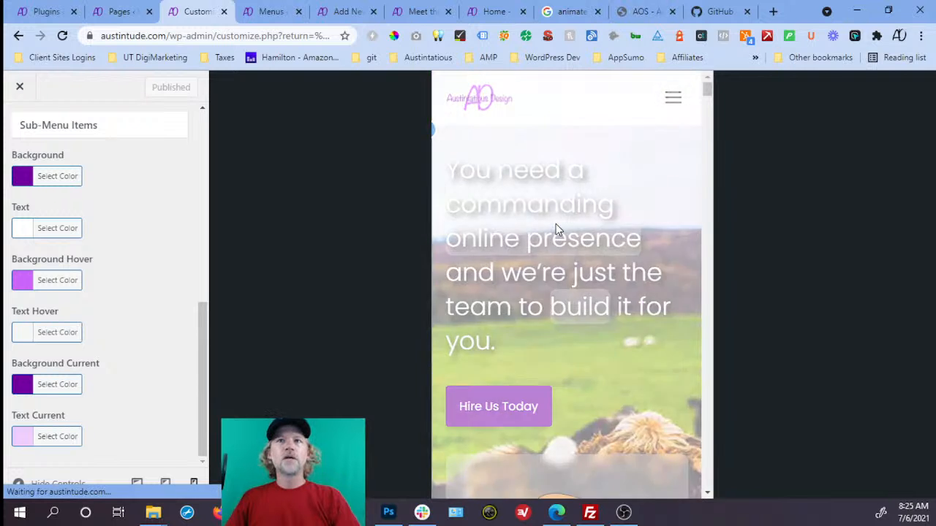
{"action": "left_click", "coordinate": [673, 100]}
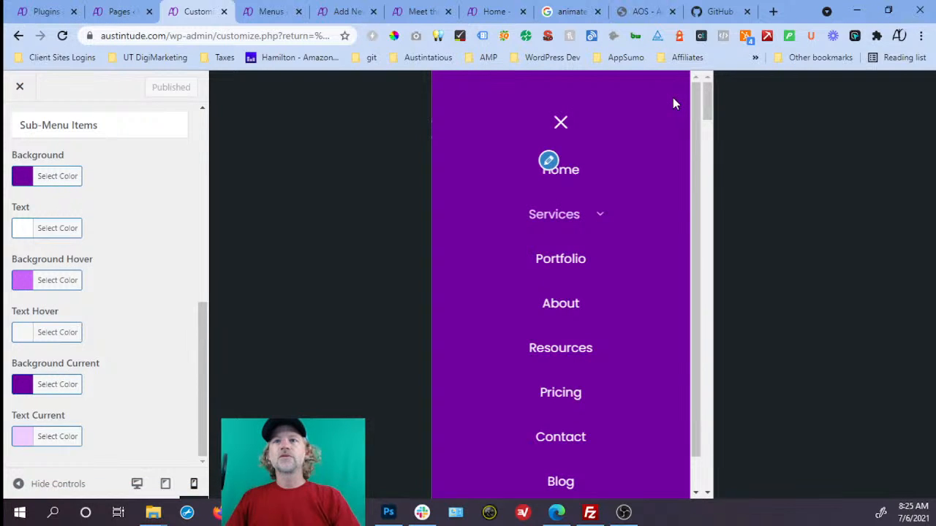
{"action": "left_click", "coordinate": [600, 215]}
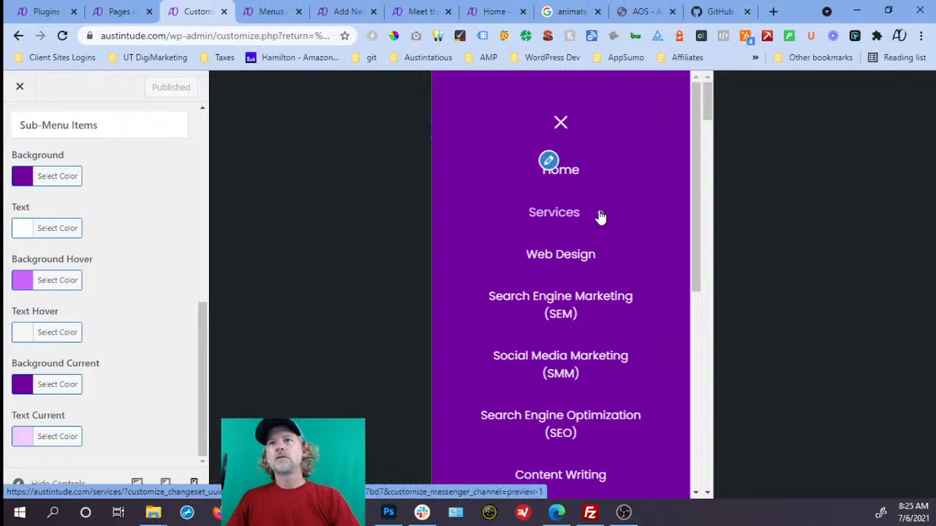
{"action": "left_click", "coordinate": [599, 215]}
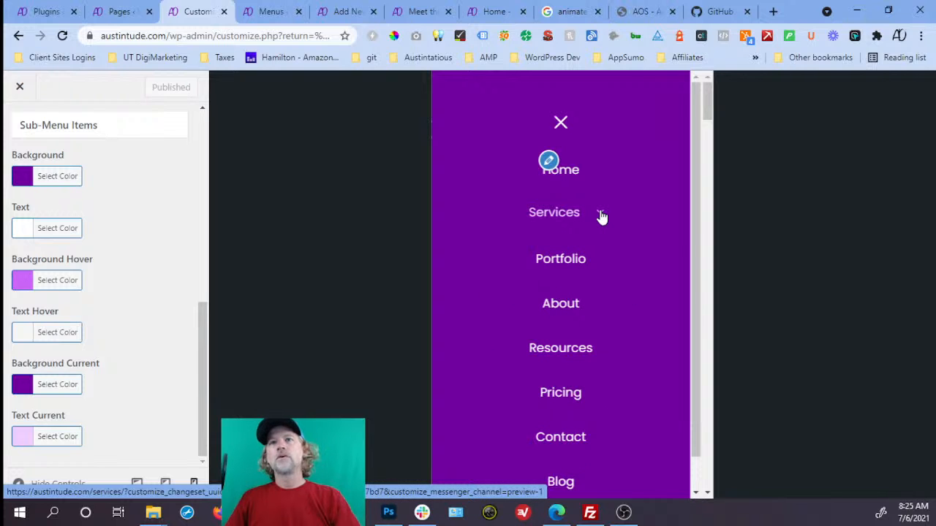
{"action": "left_click", "coordinate": [599, 216]}
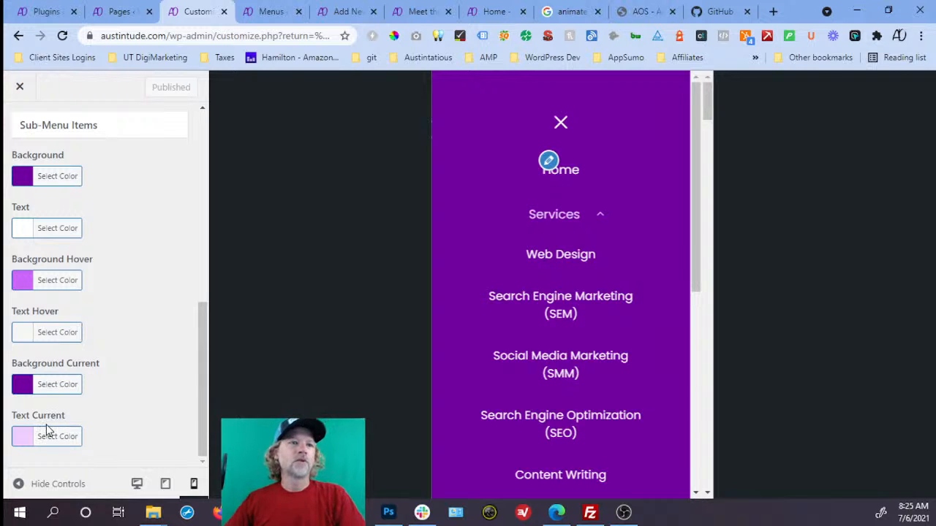
- Copy the hex code of the parent menu items' Background Hover color in the Off Canvas Panel settings
{"action": "left_click", "coordinate": [591, 168]}
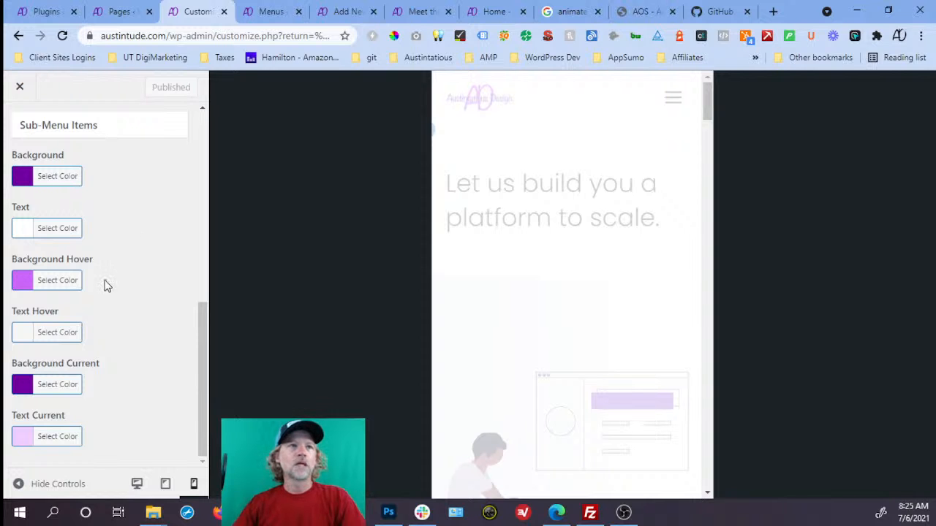
{"action": "scroll", "coordinate": [99, 301], "scroll_direction": "up", "scroll_amount": 2}
{"action": "scroll", "coordinate": [33, 336], "scroll_direction": "up", "scroll_amount": 2}
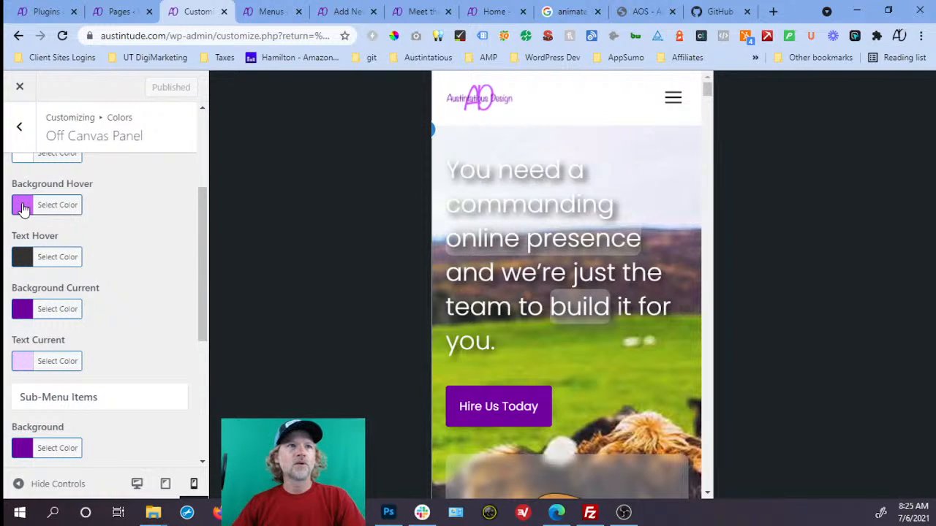
{"action": "left_click", "coordinate": [23, 206]}
{"action": "left_click", "coordinate": [105, 204]}
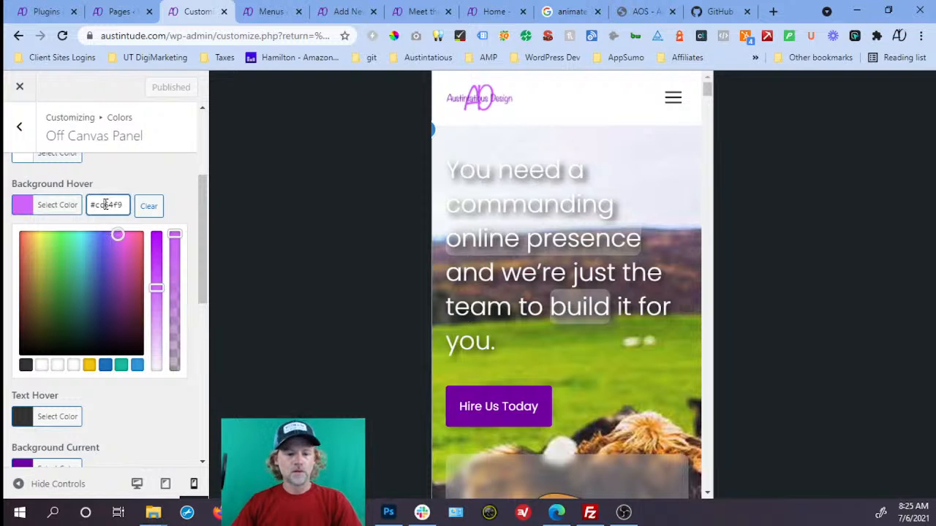
{"action": "double_click", "coordinate": [105, 205]}
{"action": "left_click", "coordinate": [154, 430]}
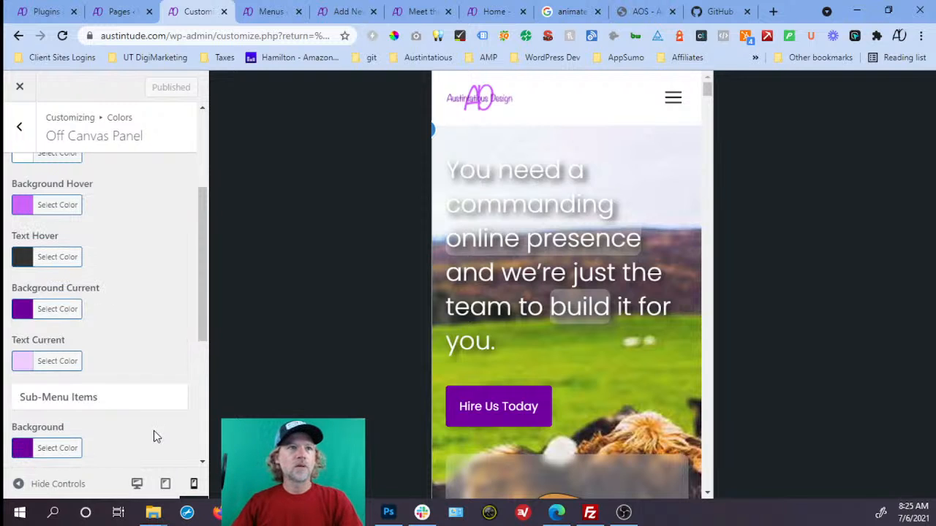
- Set the sub-menu items' background color to #cc64f9, matching the parent items' hover background
{"action": "scroll", "coordinate": [153, 434], "scroll_direction": "down", "scroll_amount": 2}
{"action": "left_click", "coordinate": [24, 299]}
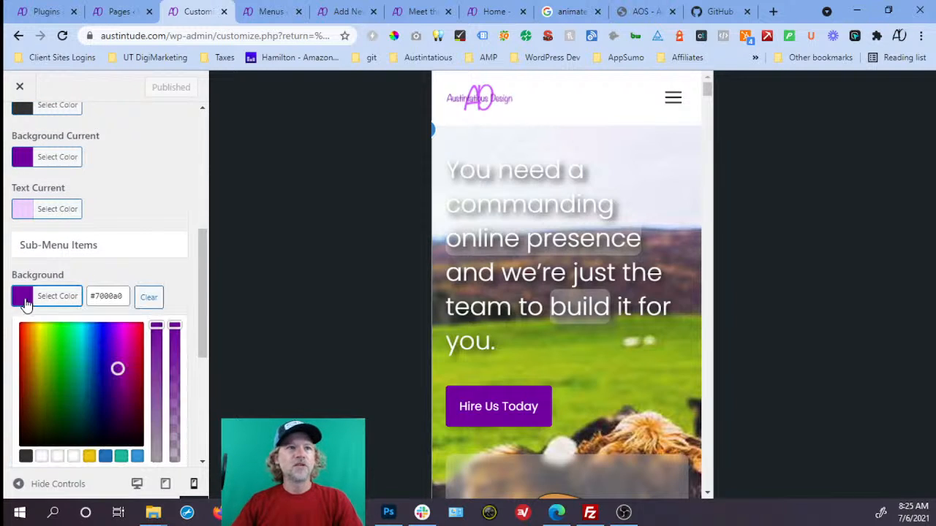
{"action": "left_click", "coordinate": [102, 296]}
{"action": "double_click", "coordinate": [103, 295]}
{"action": "type", "text": "#cc64f5"}
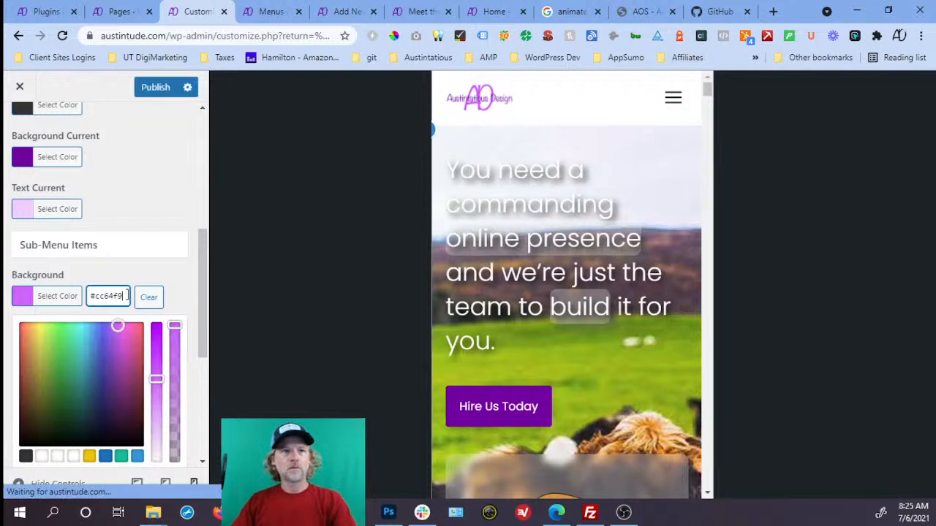
{"action": "left_click", "coordinate": [186, 282]}
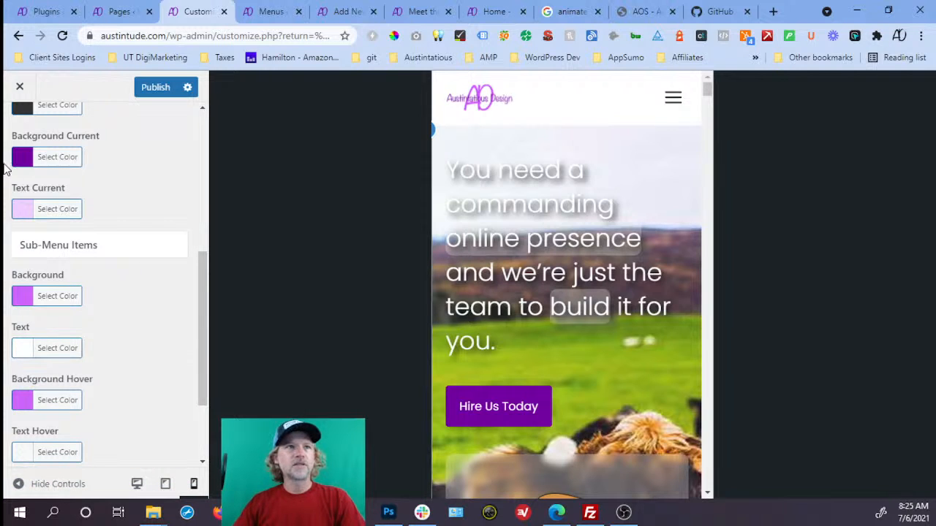
- Set the sub-menu items' text color to #333, matching the parent items' Text Hover color
{"action": "left_click", "coordinate": [20, 109]}
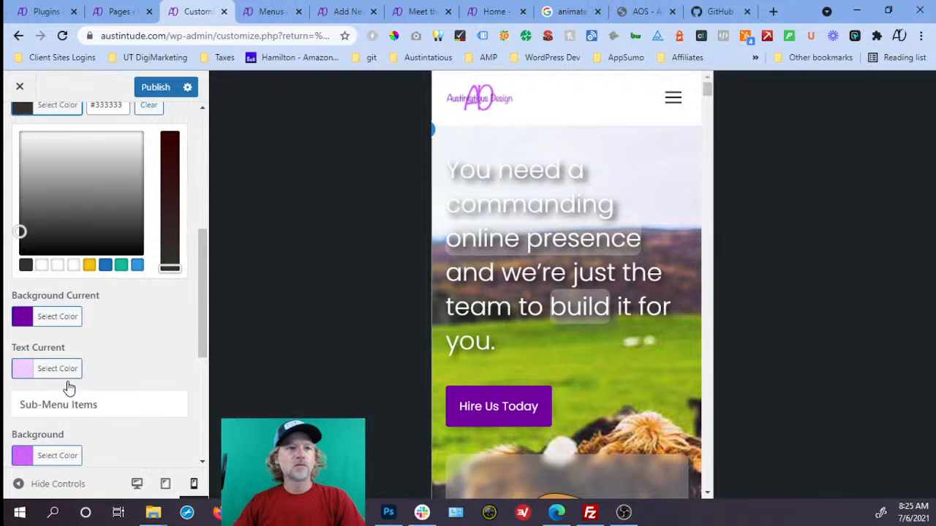
{"action": "scroll", "coordinate": [67, 410], "scroll_direction": "down", "scroll_amount": 1}
{"action": "left_click", "coordinate": [64, 415]}
{"action": "left_click", "coordinate": [32, 316]}
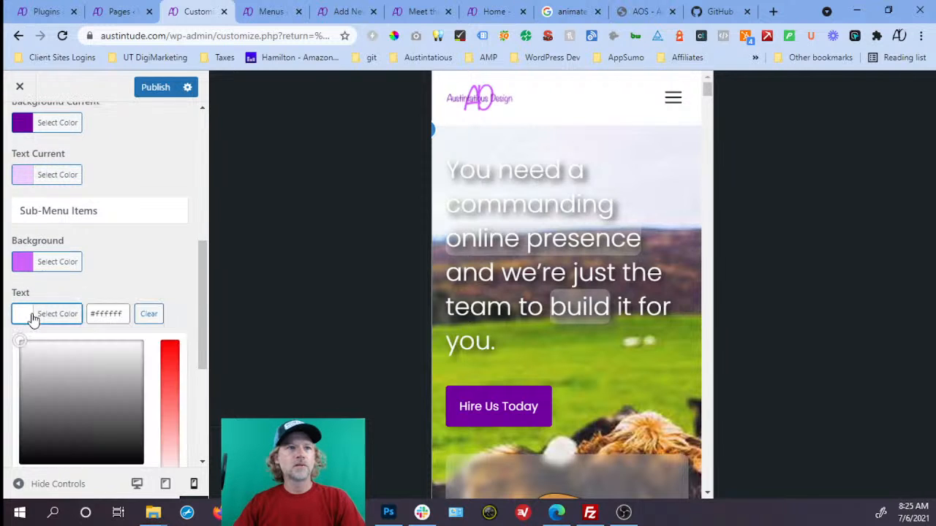
{"action": "triple_click", "coordinate": [105, 314]}
{"action": "type", "text": "#333"}
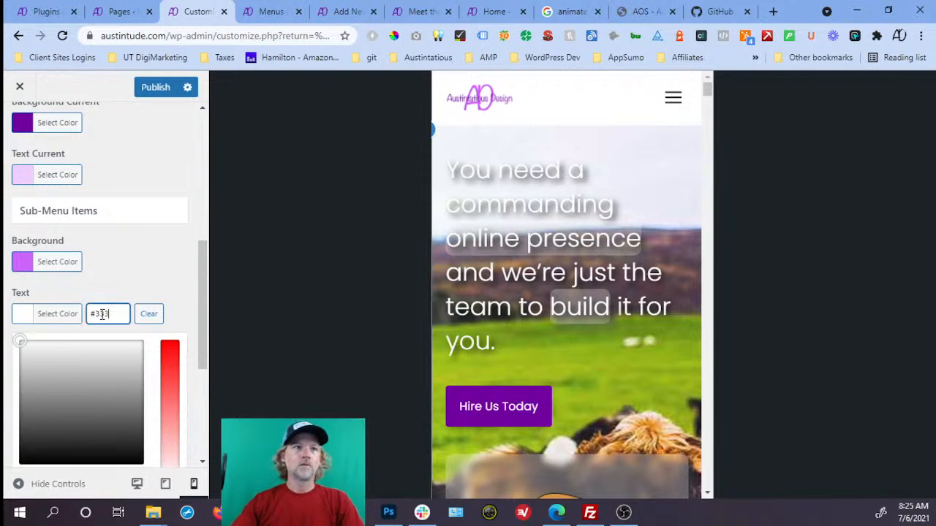
{"action": "left_click", "coordinate": [123, 294]}
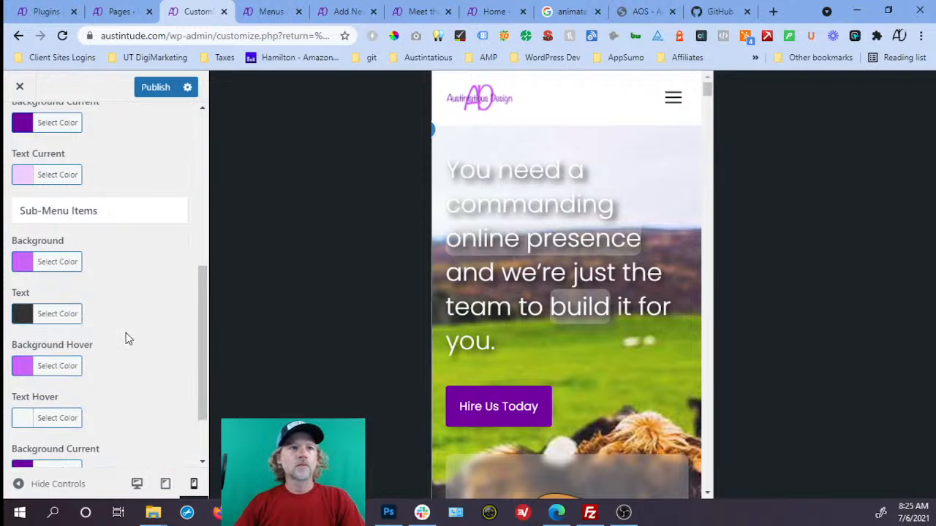
- Set the sub-menu items' Background Hover to #7000a0, copied from their Background Current color, and publish the Customizer changes
{"action": "scroll", "coordinate": [152, 348], "scroll_direction": "down", "scroll_amount": 1}
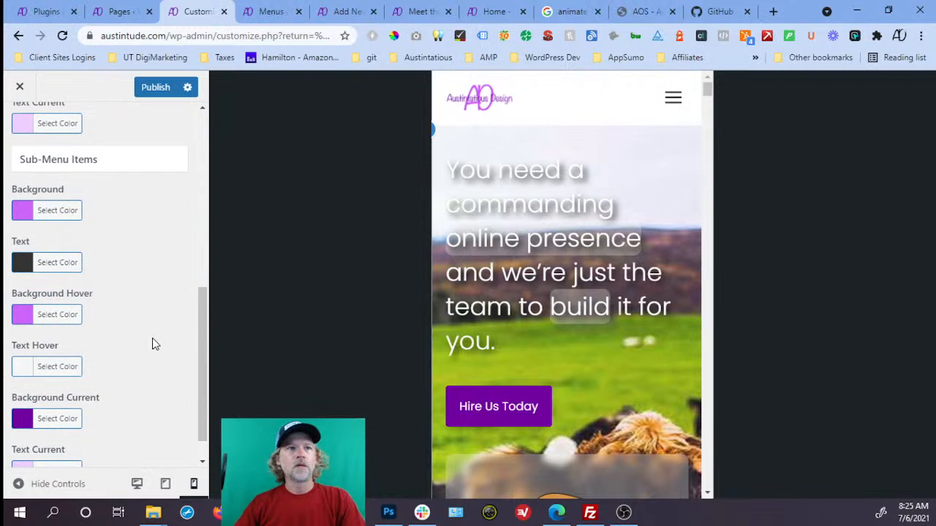
{"action": "left_click", "coordinate": [25, 422]}
{"action": "left_click", "coordinate": [97, 417]}
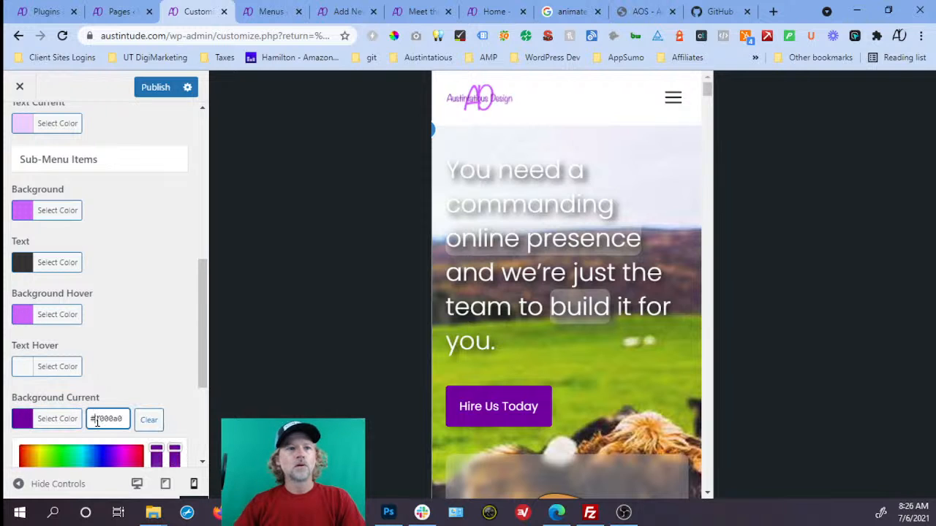
{"action": "double_click", "coordinate": [97, 420]}
{"action": "left_click", "coordinate": [67, 316]}
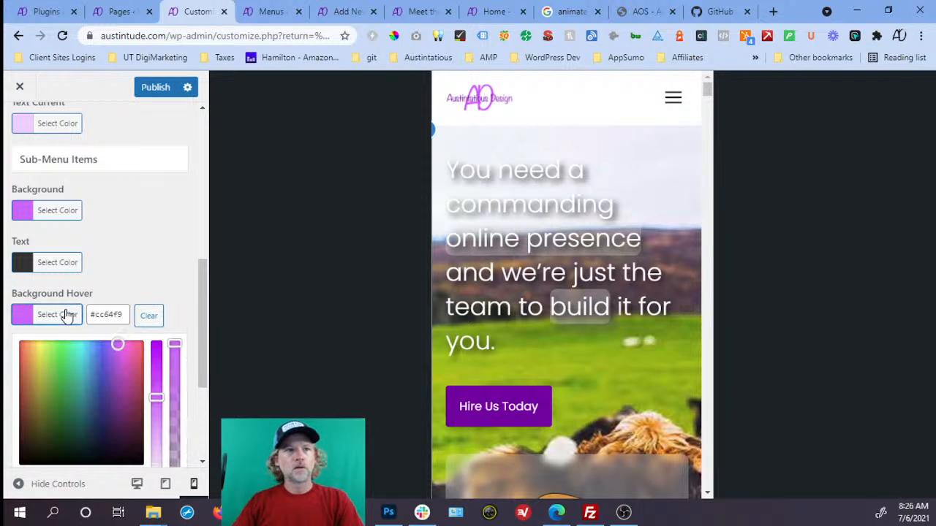
{"action": "left_click", "coordinate": [104, 315]}
{"action": "key", "text": "ctrl+a"}
{"action": "type", "text": "#7300a0"}
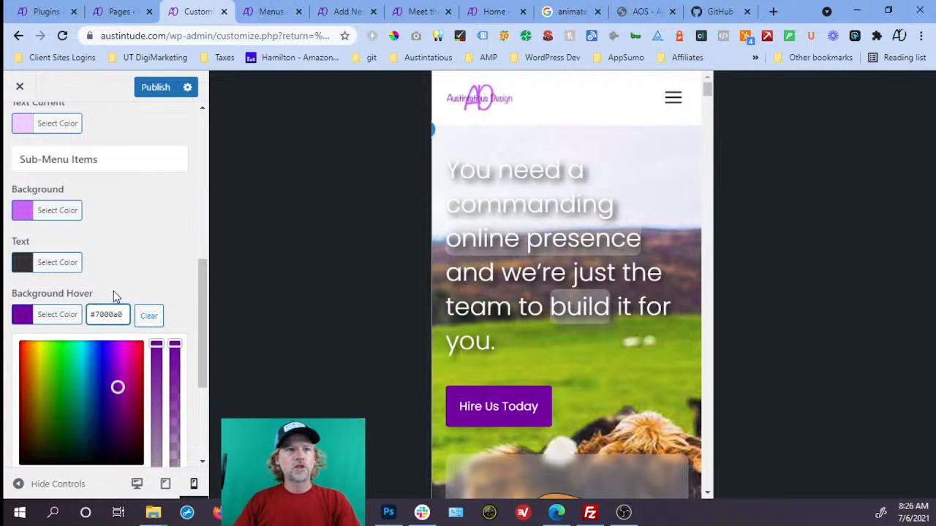
{"action": "left_click", "coordinate": [113, 292]}
{"action": "scroll", "coordinate": [44, 372], "scroll_direction": "down", "scroll_amount": 1}
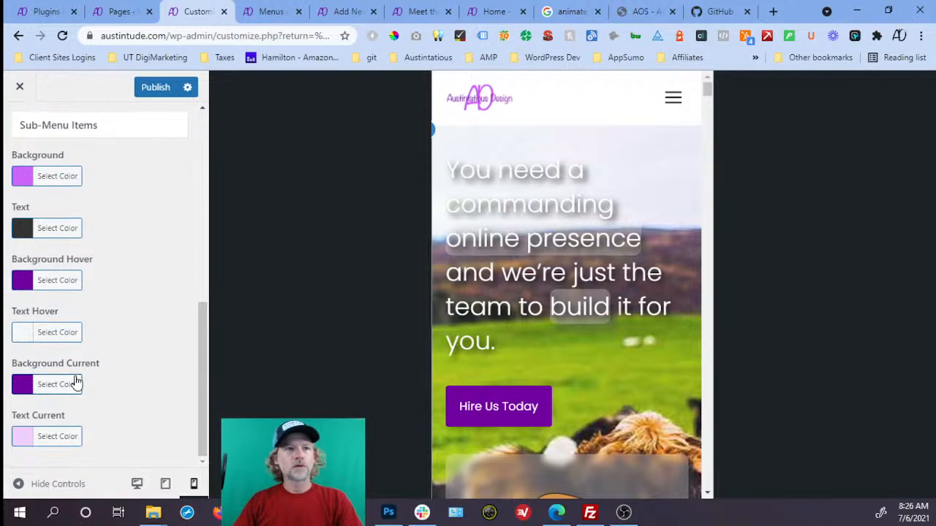
{"action": "left_click", "coordinate": [151, 91]}
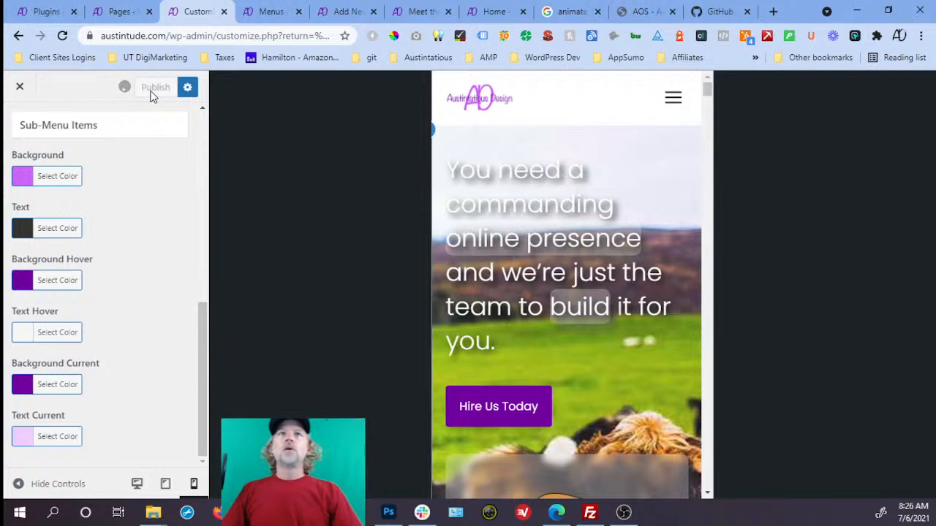
- Reload the live home page in the Moto G4 mobile emulation and expand Services in its off-canvas menu
{"action": "left_click", "coordinate": [490, 14]}
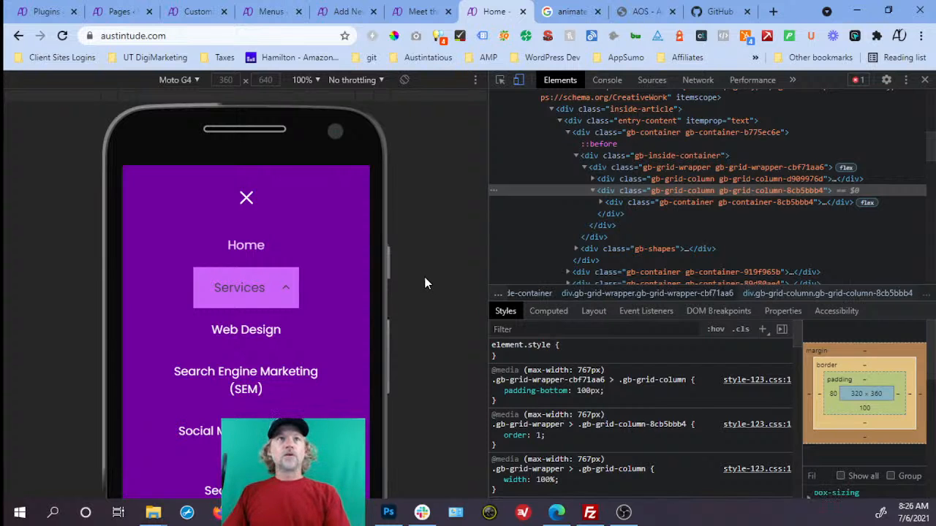
{"action": "key", "text": "F5"}
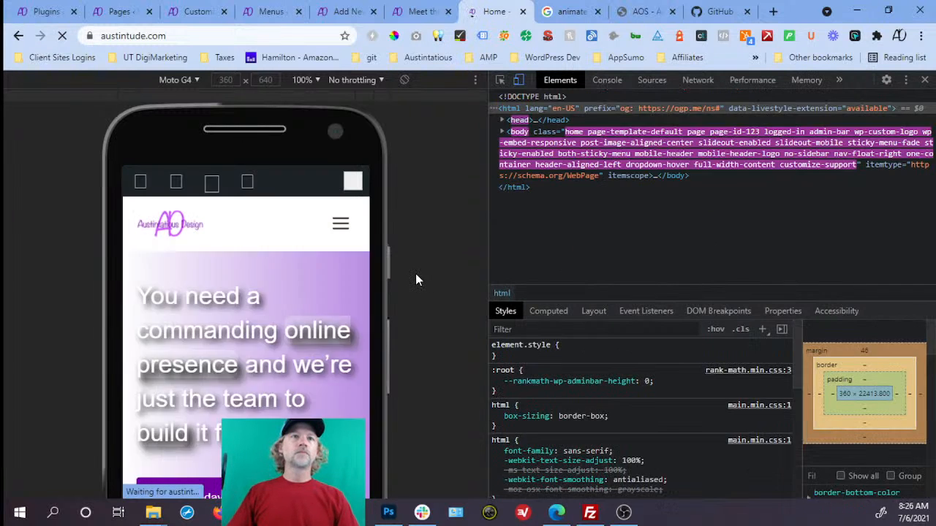
{"action": "left_click", "coordinate": [342, 226]}
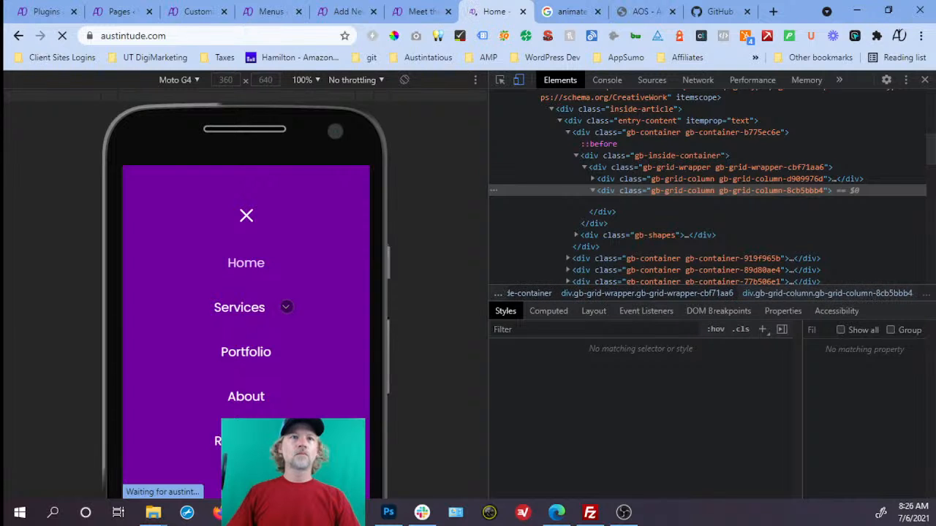
{"action": "left_click", "coordinate": [286, 307]}
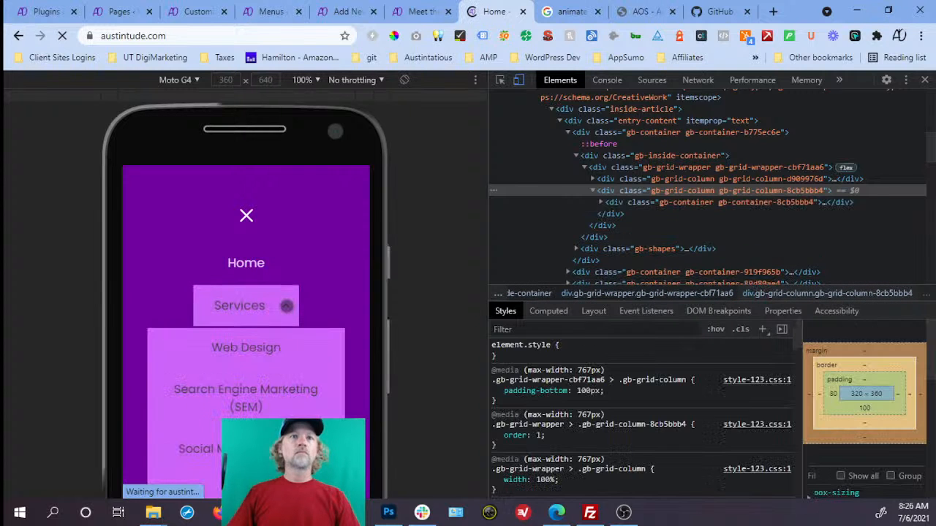
- Examine the background and text colors of the expanded Services sub-menu on the live page, then close the off-canvas menu
{"action": "scroll", "coordinate": [272, 333], "scroll_direction": "down", "scroll_amount": 3}
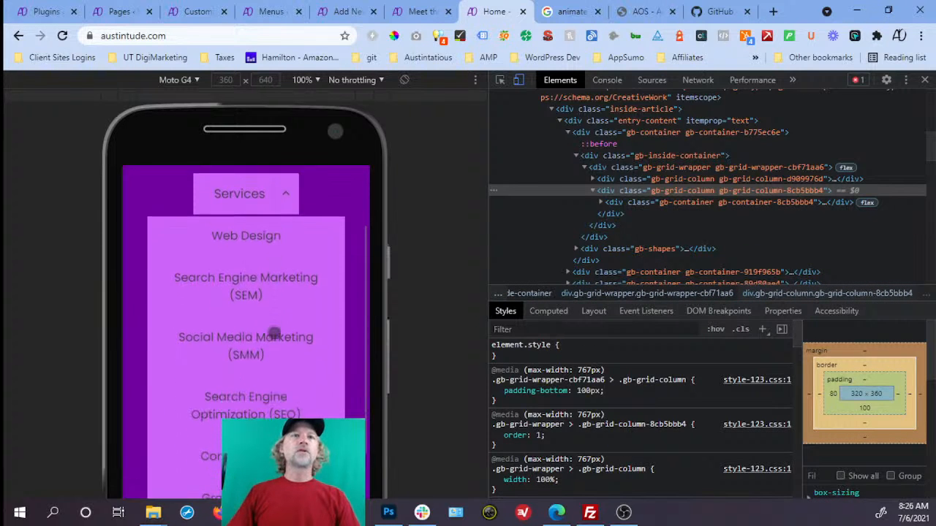
{"action": "scroll", "coordinate": [276, 333], "scroll_direction": "down", "scroll_amount": 2}
{"action": "scroll", "coordinate": [293, 322], "scroll_direction": "up", "scroll_amount": 5}
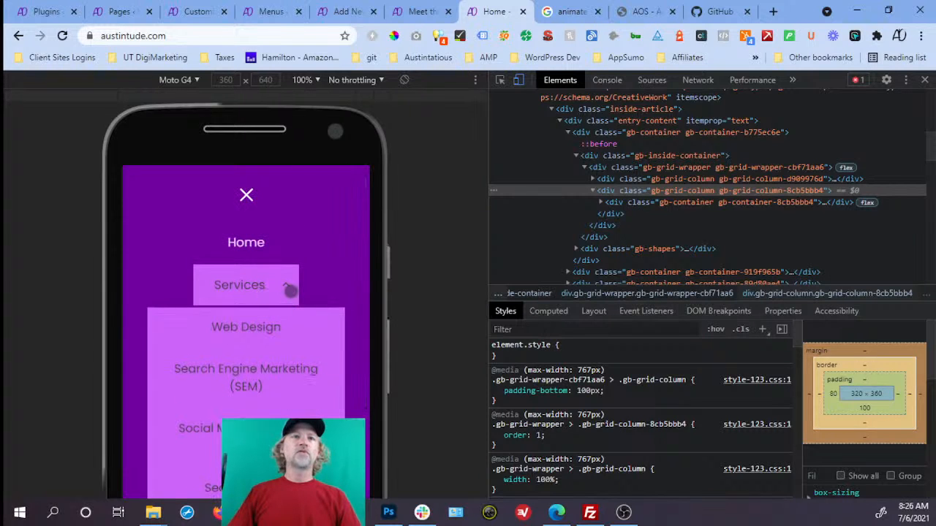
{"action": "left_click", "coordinate": [289, 290]}
{"action": "left_click", "coordinate": [289, 291]}
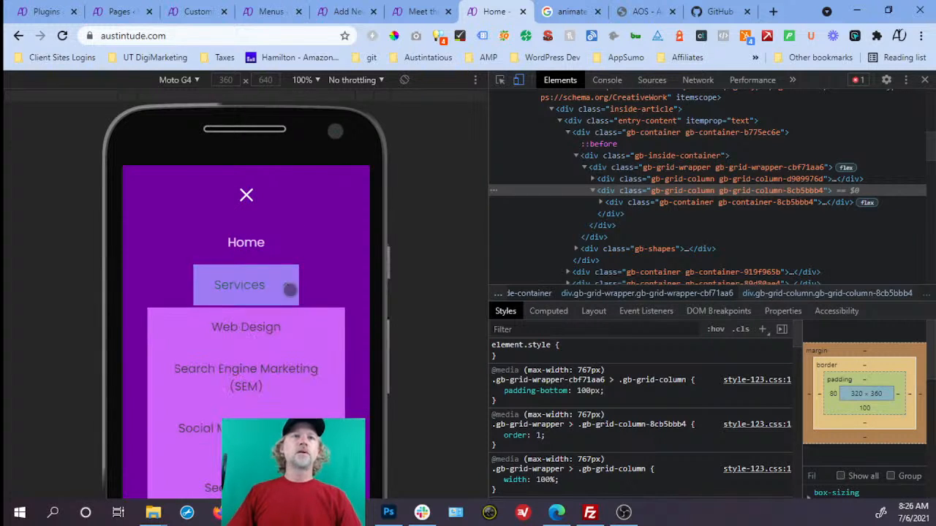
{"action": "scroll", "coordinate": [290, 405], "scroll_direction": "down", "scroll_amount": 5}
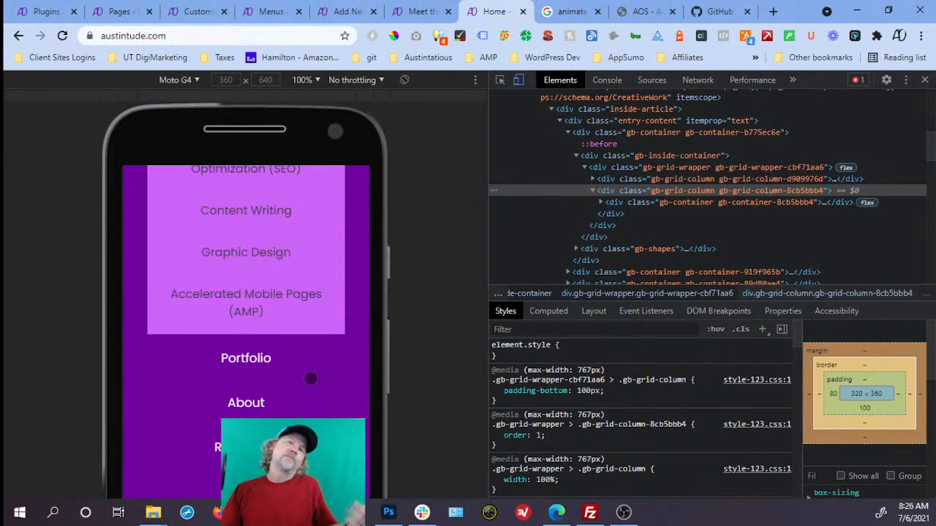
{"action": "scroll", "coordinate": [310, 375], "scroll_direction": "up", "scroll_amount": 5}
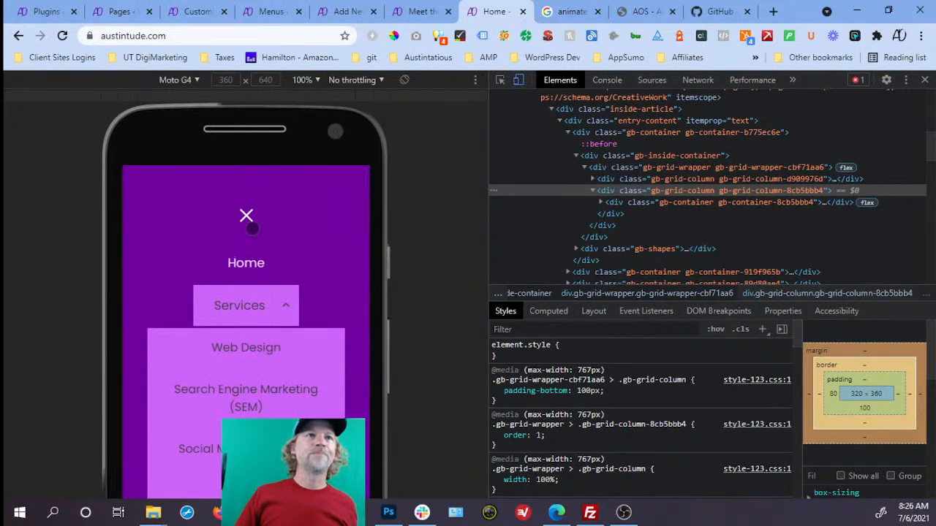
{"action": "left_click", "coordinate": [246, 217]}
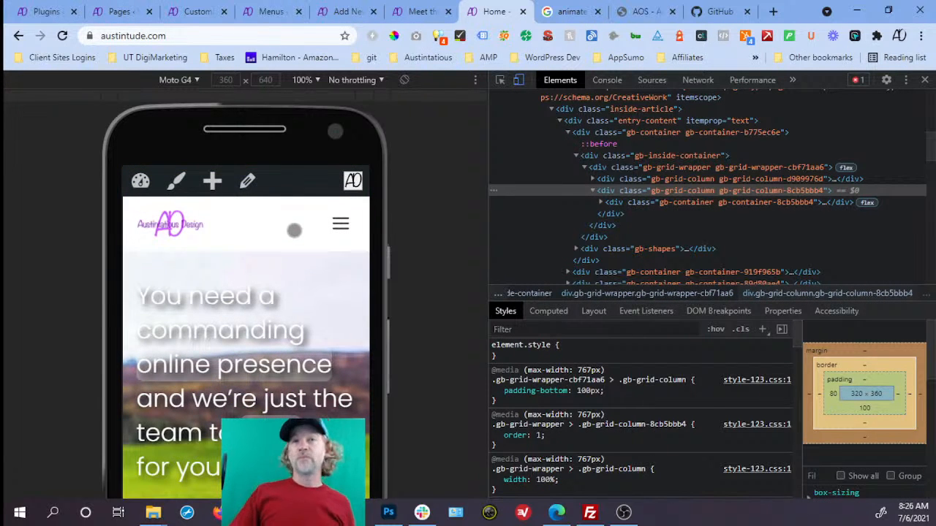
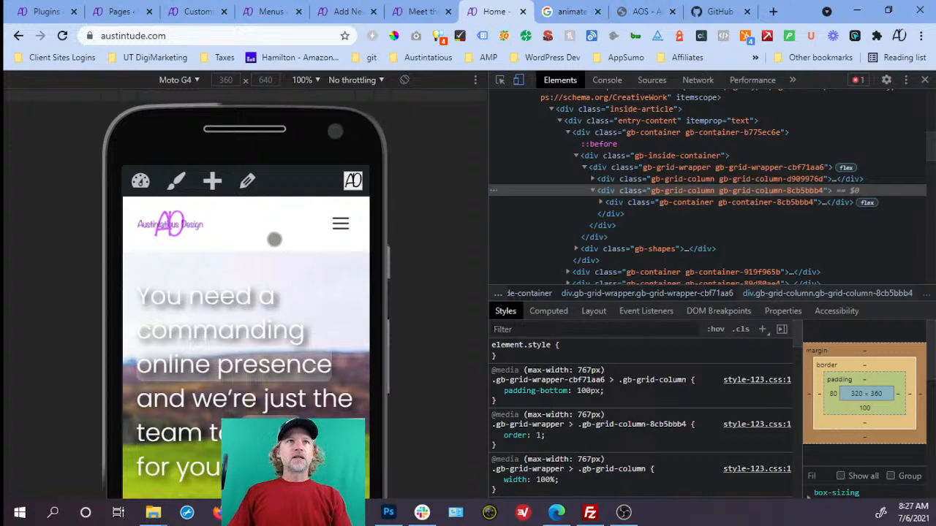
- Switch to the About Us page and review its content from the agency history down to the footer and back up
{"action": "left_click", "coordinate": [424, 12]}
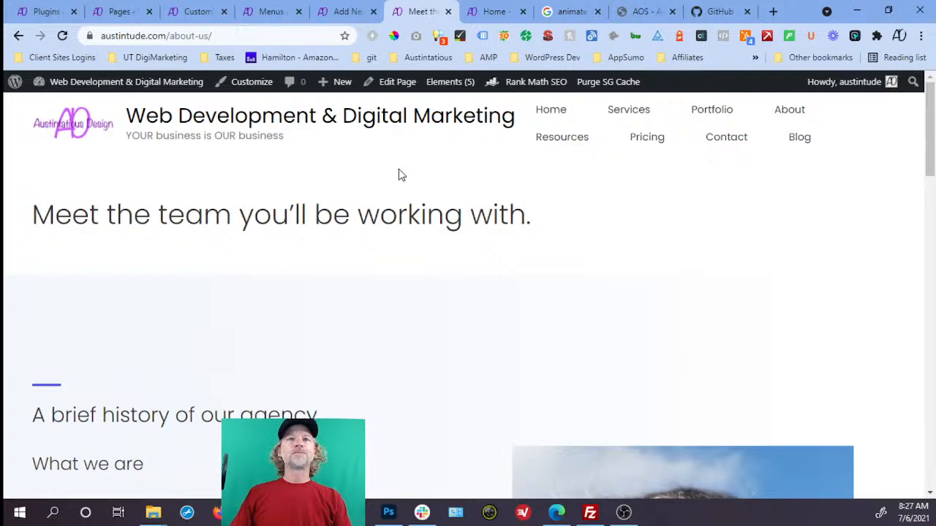
{"action": "scroll", "coordinate": [403, 221], "scroll_direction": "down", "scroll_amount": 3}
{"action": "scroll", "coordinate": [407, 230], "scroll_direction": "down", "scroll_amount": 10}
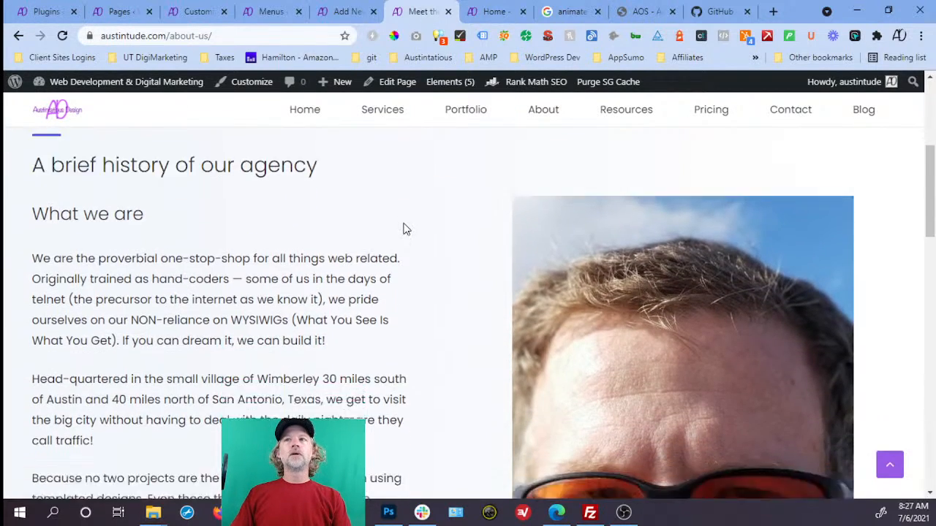
{"action": "scroll", "coordinate": [407, 229], "scroll_direction": "down", "scroll_amount": 5}
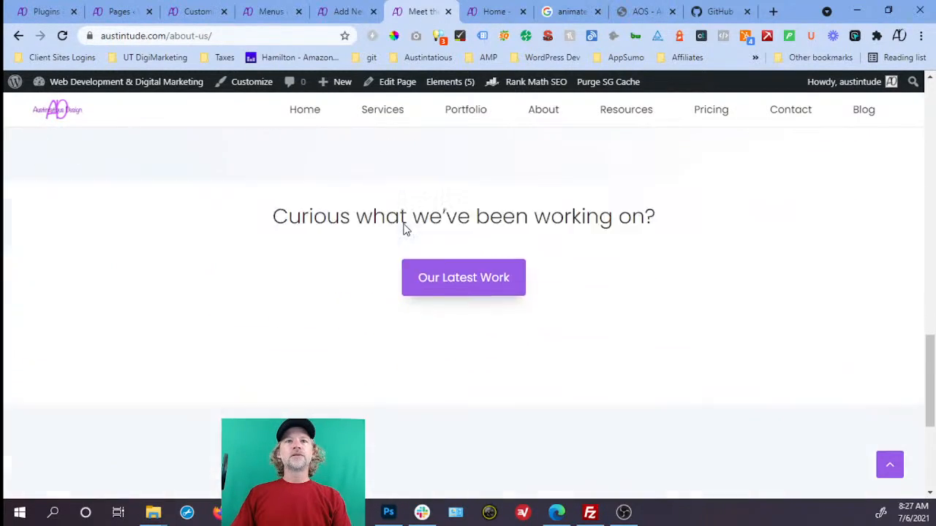
{"action": "scroll", "coordinate": [407, 229], "scroll_direction": "up", "scroll_amount": 5}
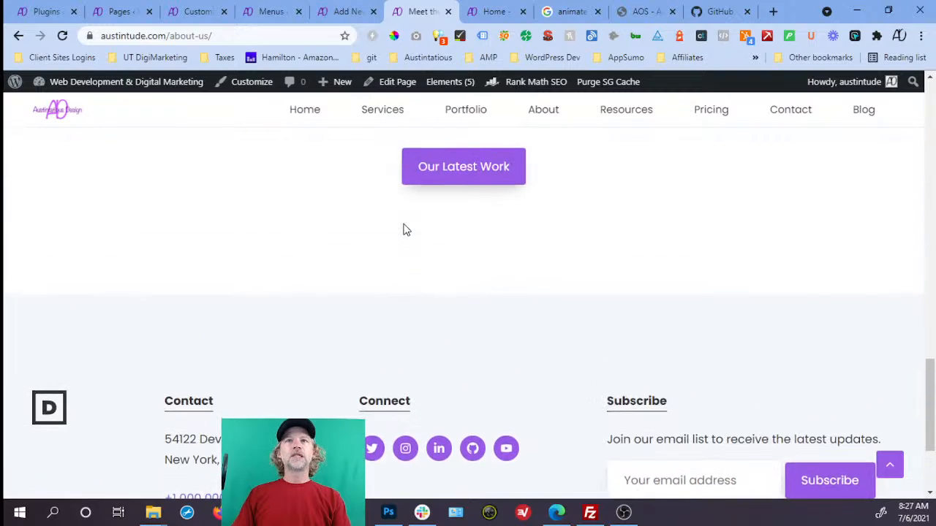
{"action": "scroll", "coordinate": [389, 230], "scroll_direction": "up", "scroll_amount": 4}
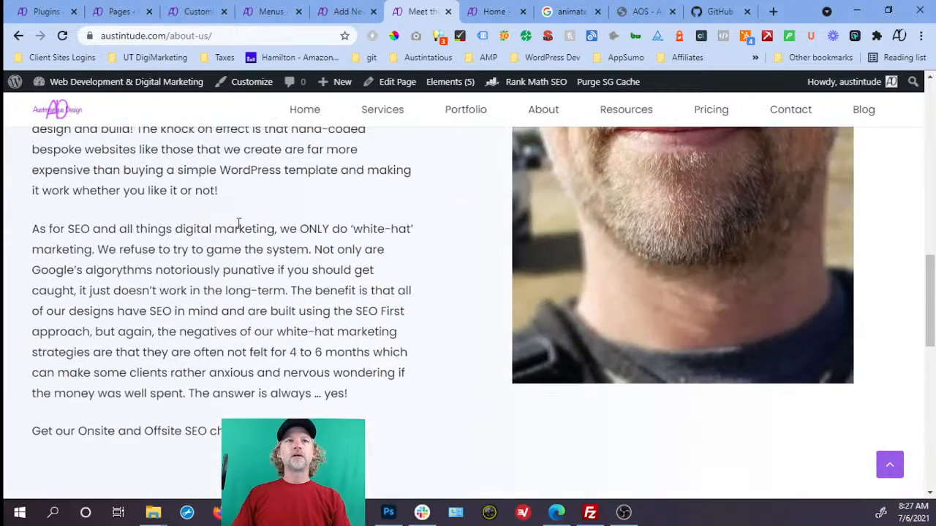
{"action": "scroll", "coordinate": [263, 263], "scroll_direction": "up", "scroll_amount": 6}
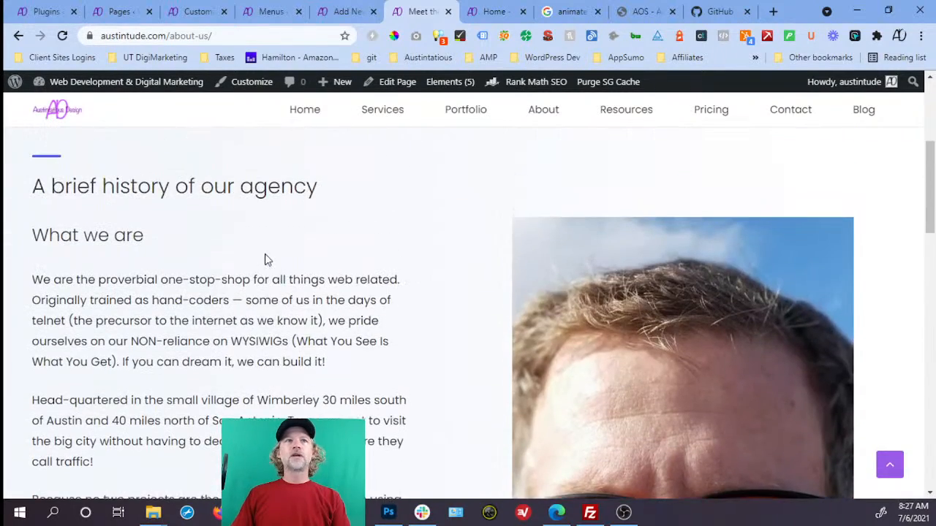
{"action": "scroll", "coordinate": [179, 234], "scroll_direction": "up", "scroll_amount": 3}
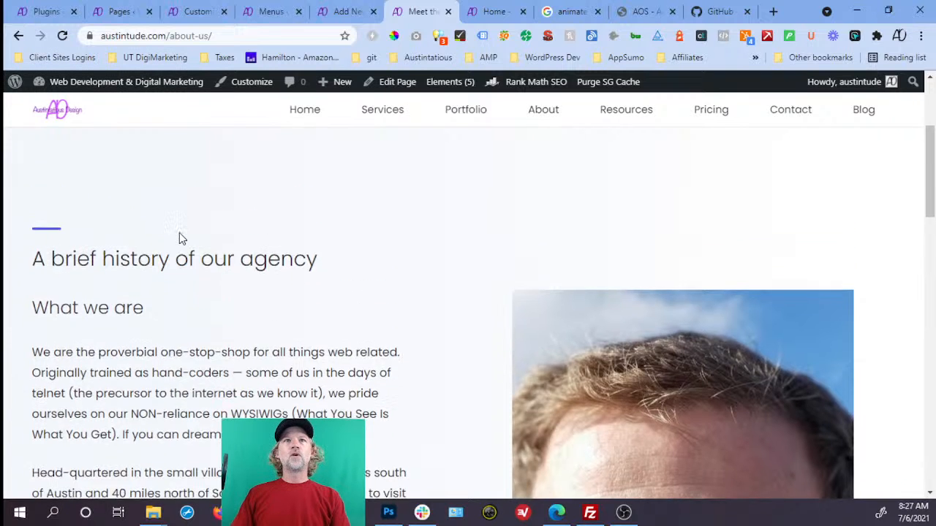
- Open the developer tools on the About Us page, turn off device emulation, and dock them below the page
{"action": "scroll", "coordinate": [179, 234], "scroll_direction": "up", "scroll_amount": 2}
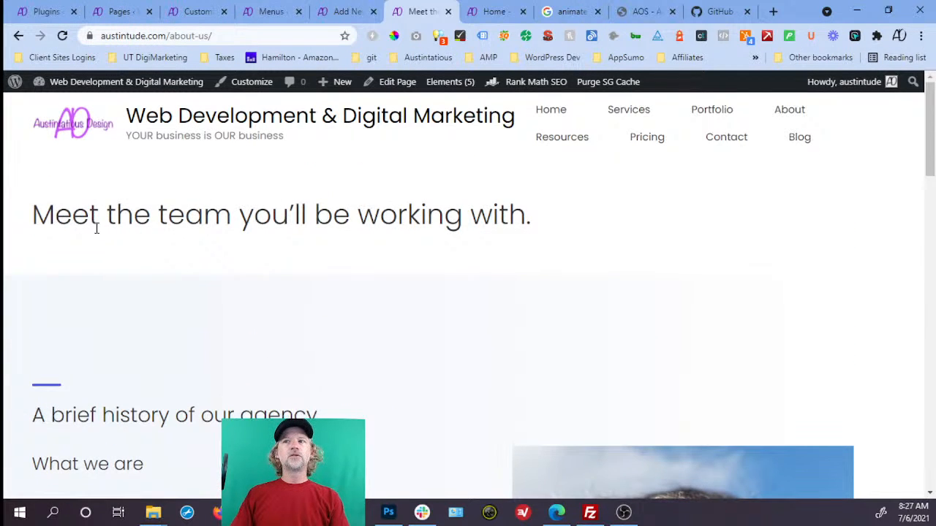
{"action": "right_click", "coordinate": [283, 295]}
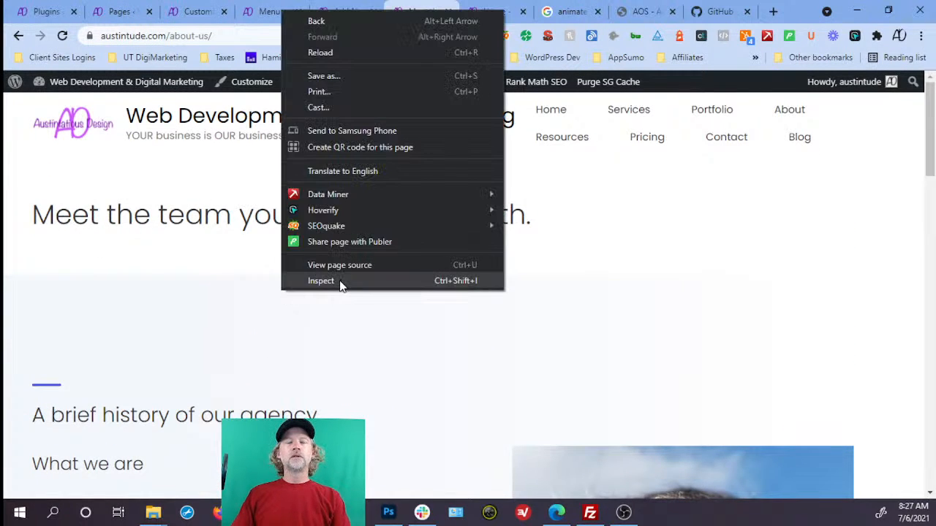
{"action": "left_click", "coordinate": [321, 281]}
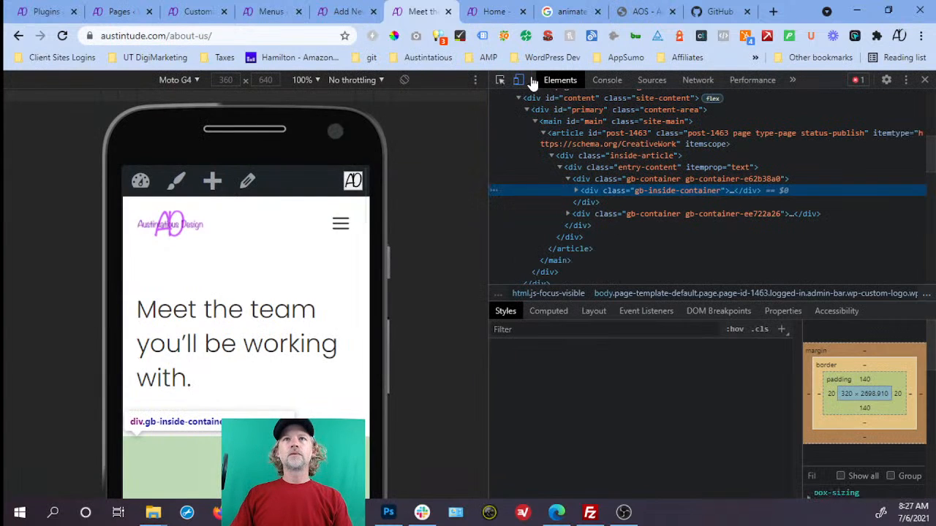
{"action": "left_click", "coordinate": [518, 81]}
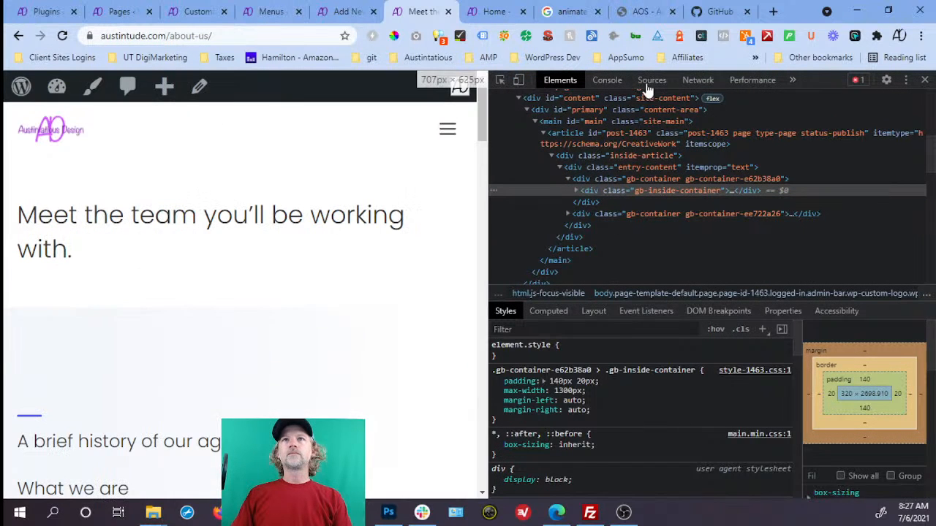
{"action": "left_click", "coordinate": [906, 81]}
{"action": "left_click", "coordinate": [902, 101]}
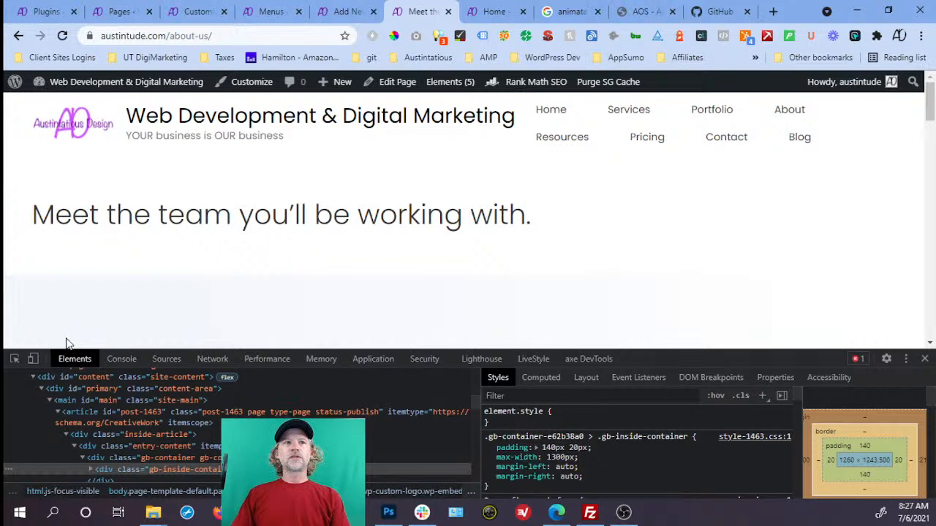
- Inspect the inner container around the agency history section to examine its padding
{"action": "left_click", "coordinate": [14, 358]}
{"action": "scroll", "coordinate": [143, 287], "scroll_direction": "down", "scroll_amount": 1}
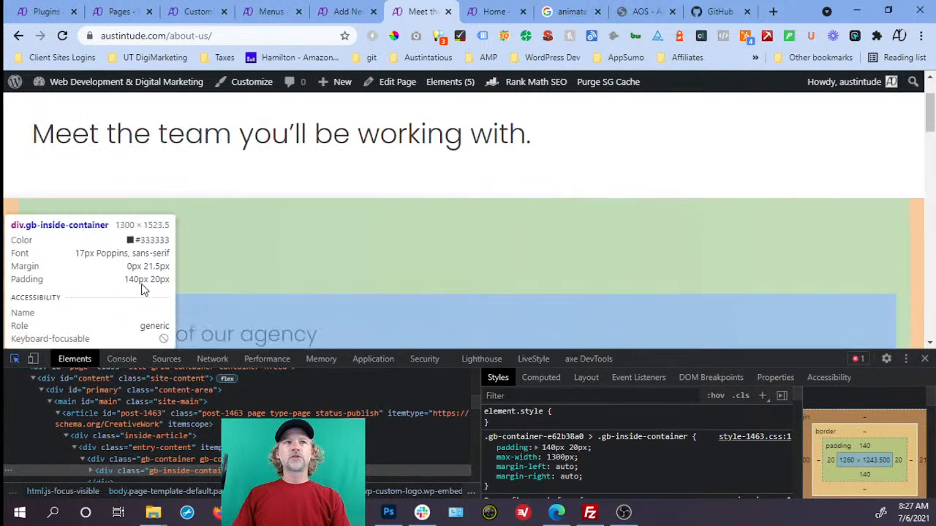
{"action": "scroll", "coordinate": [141, 285], "scroll_direction": "down", "scroll_amount": 1}
{"action": "left_click", "coordinate": [187, 217]}
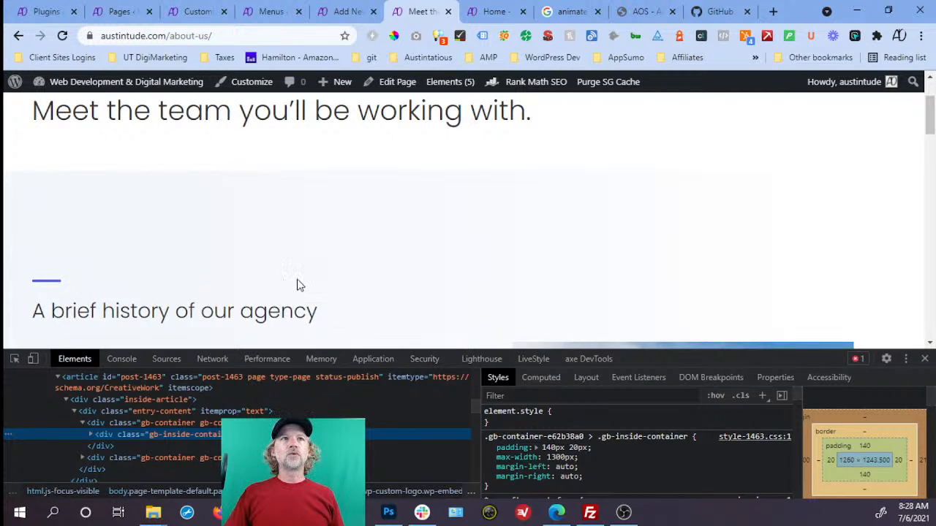
- Open the page "Meet the team you'll be working with." for editing in a new browser tab
{"action": "left_click", "coordinate": [119, 11]}
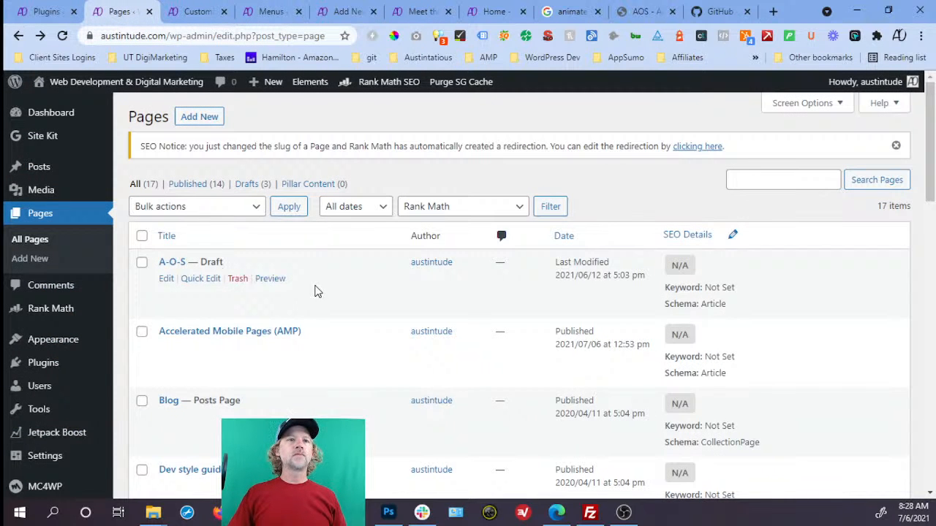
{"action": "scroll", "coordinate": [315, 288], "scroll_direction": "down", "scroll_amount": 5}
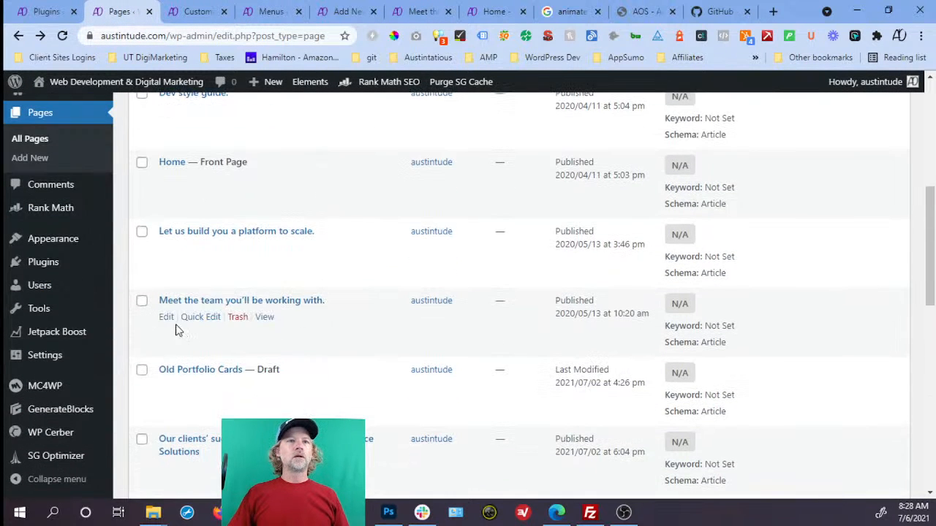
{"action": "right_click", "coordinate": [168, 317]}
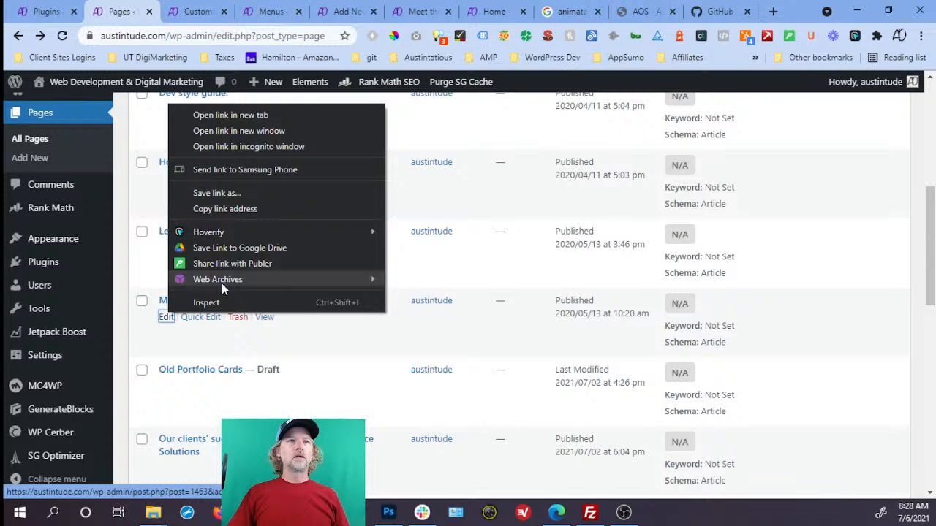
{"action": "left_click", "coordinate": [243, 115]}
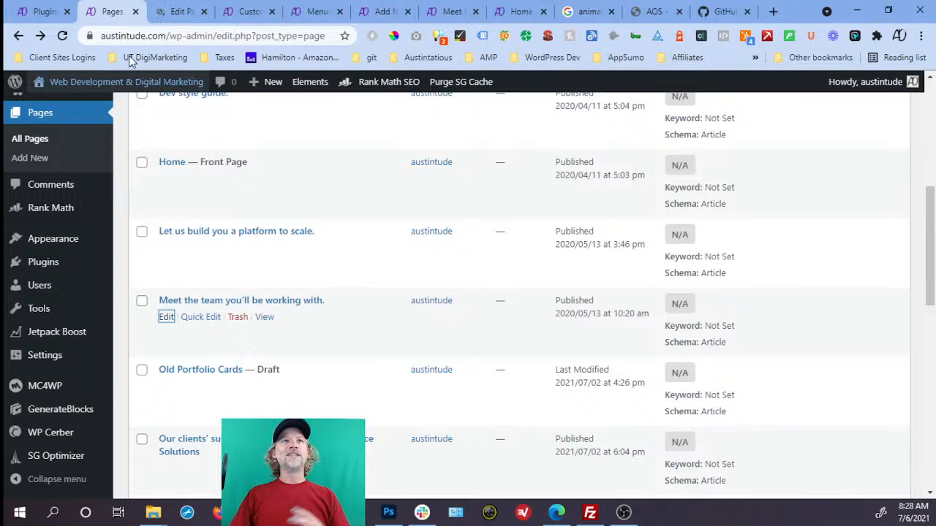
{"action": "left_click", "coordinate": [185, 18]}
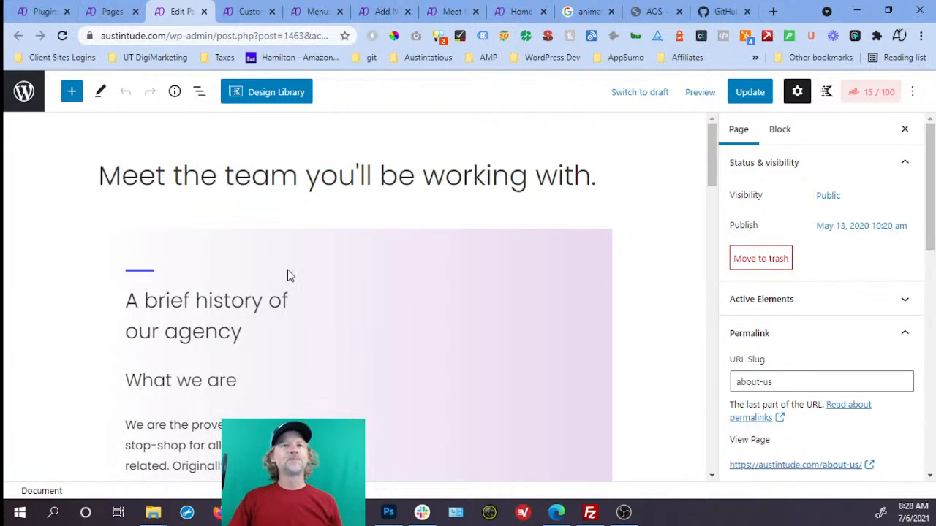
- Set the agency history section's Container layout to Contained width and update the page
{"action": "left_click", "coordinate": [340, 249]}
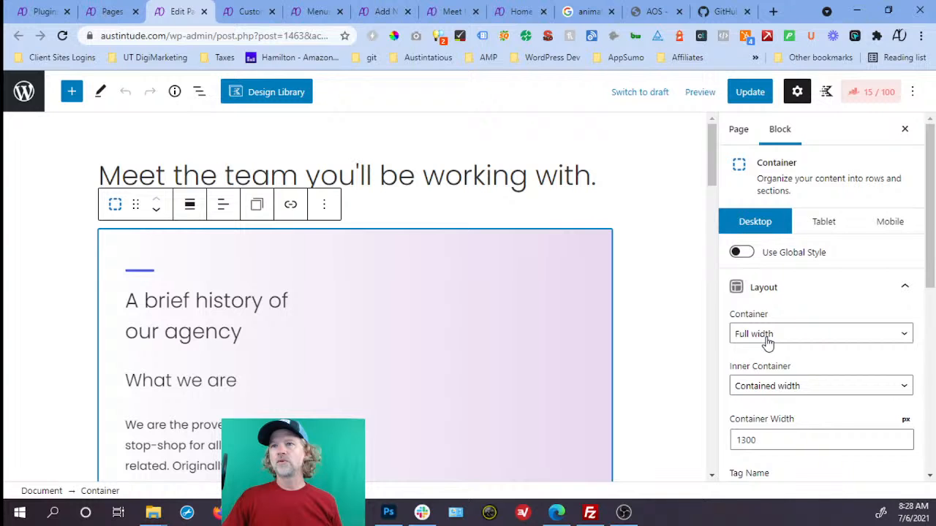
{"action": "left_click", "coordinate": [773, 364]}
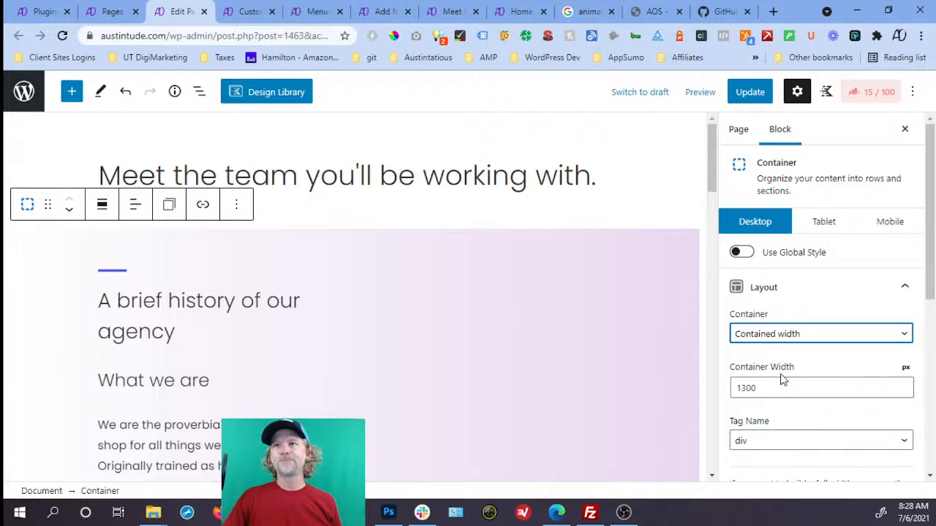
{"action": "left_click", "coordinate": [751, 93]}
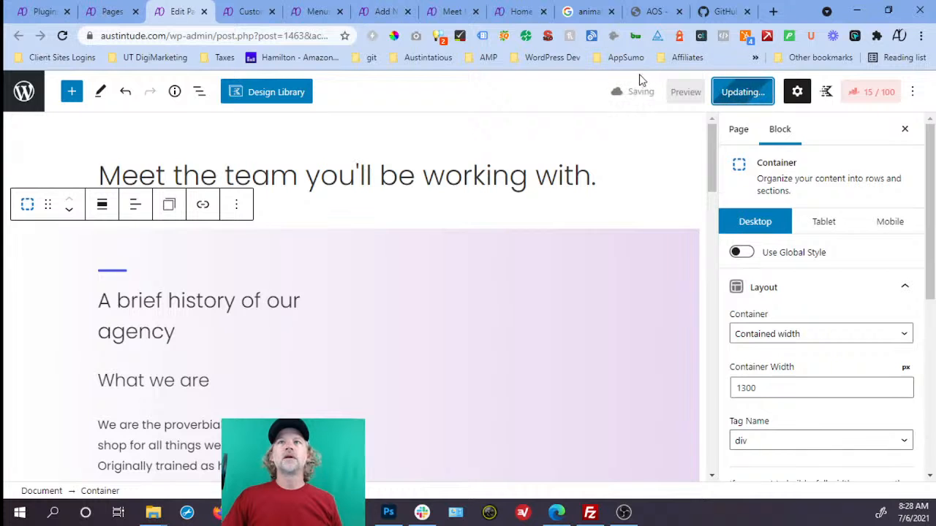
- Reload the live About Us page to check the updated container layout
{"action": "left_click", "coordinate": [522, 12]}
{"action": "left_click", "coordinate": [452, 12]}
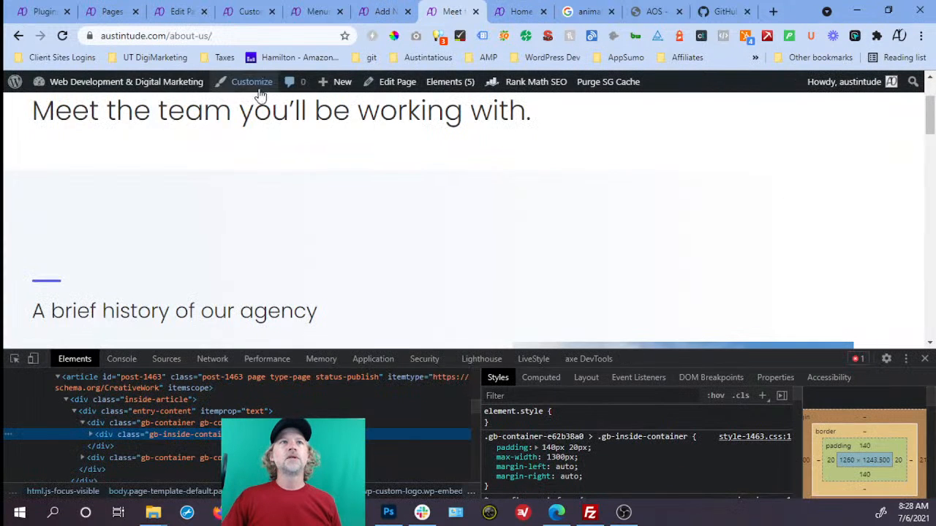
{"action": "left_click", "coordinate": [63, 36]}
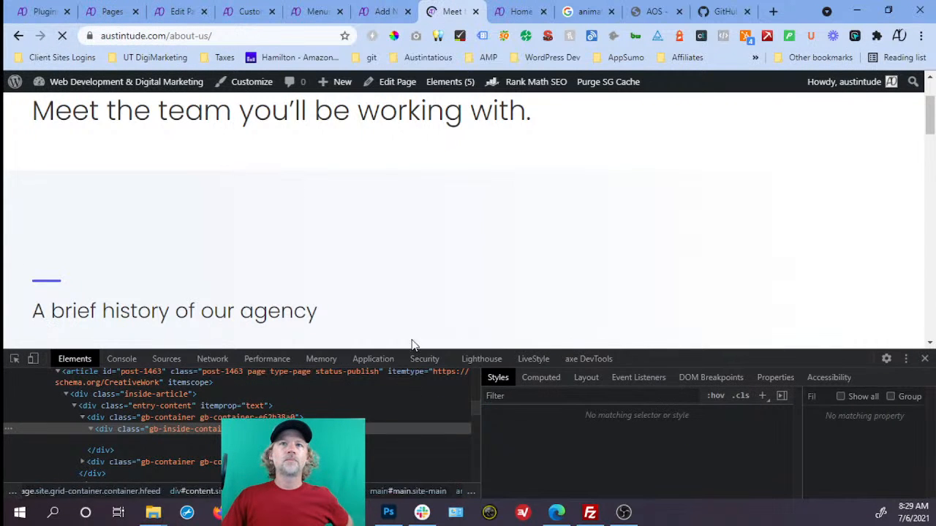
- Preview the edited About Us page in a new tab and review the agency history section's width and background
{"action": "left_click", "coordinate": [380, 13]}
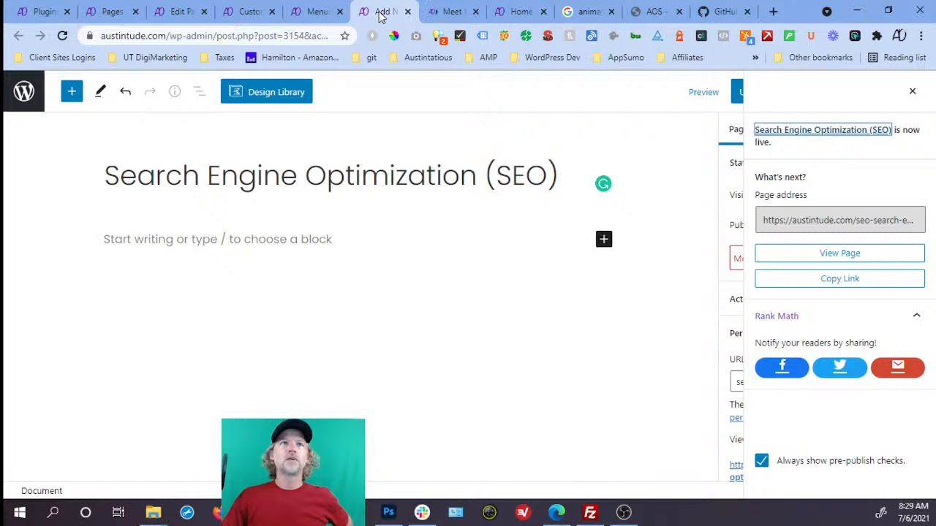
{"action": "left_click", "coordinate": [184, 12]}
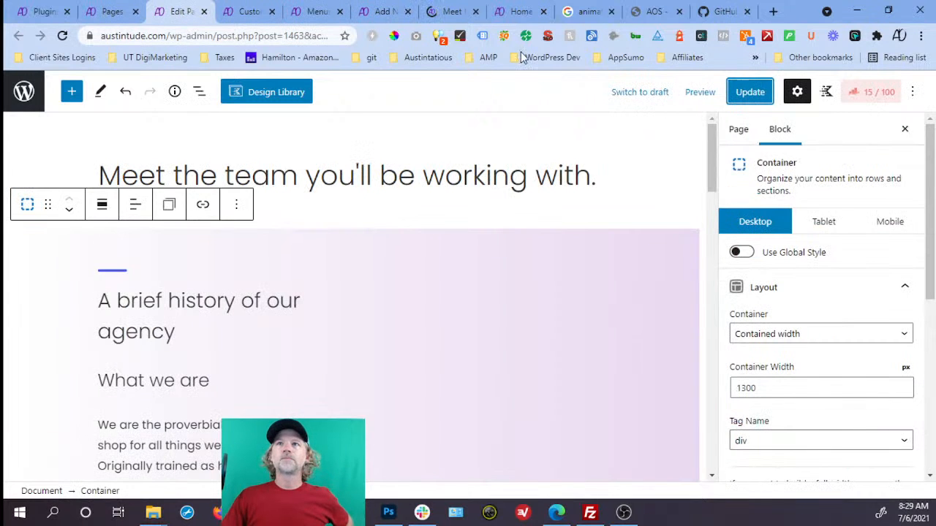
{"action": "left_click", "coordinate": [701, 92]}
{"action": "left_click", "coordinate": [696, 220]}
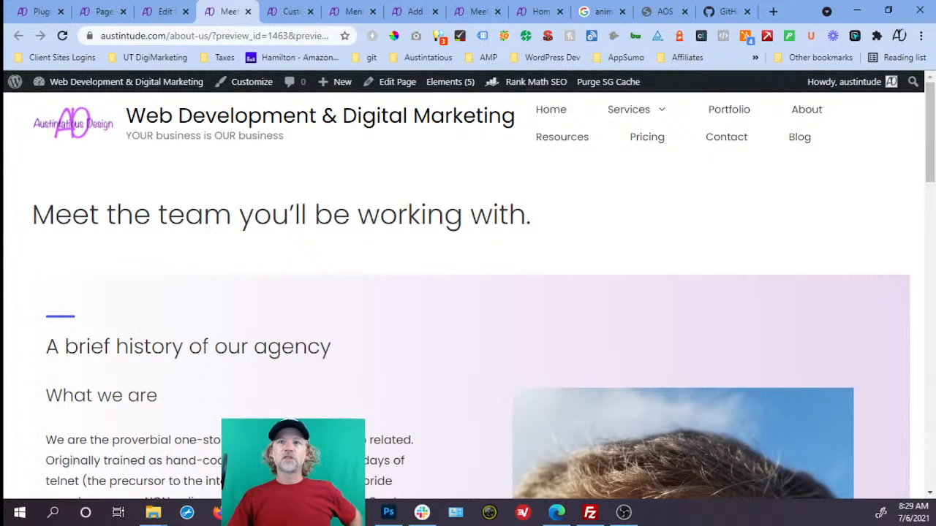
{"action": "scroll", "coordinate": [933, 288], "scroll_direction": "down", "scroll_amount": 2}
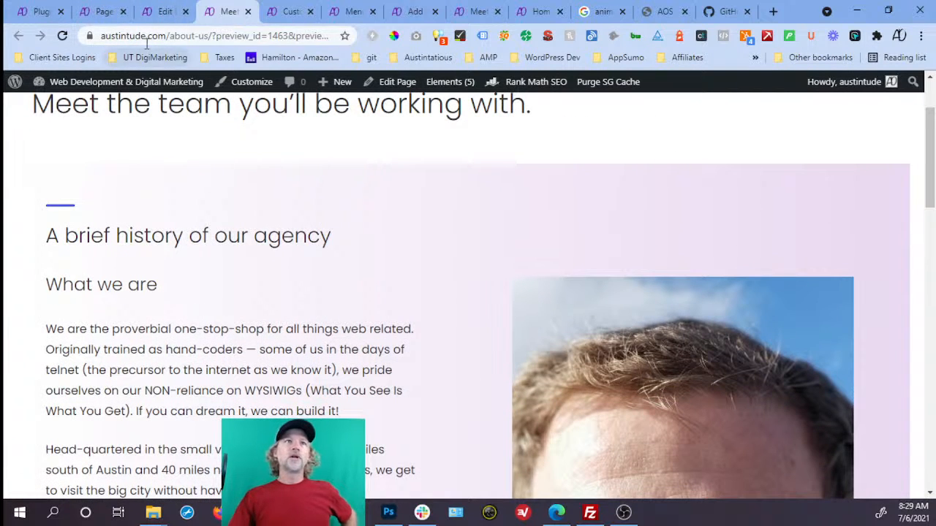
- Set the agency history section's Container layout to Full width and update the page
{"action": "left_click", "coordinate": [167, 15]}
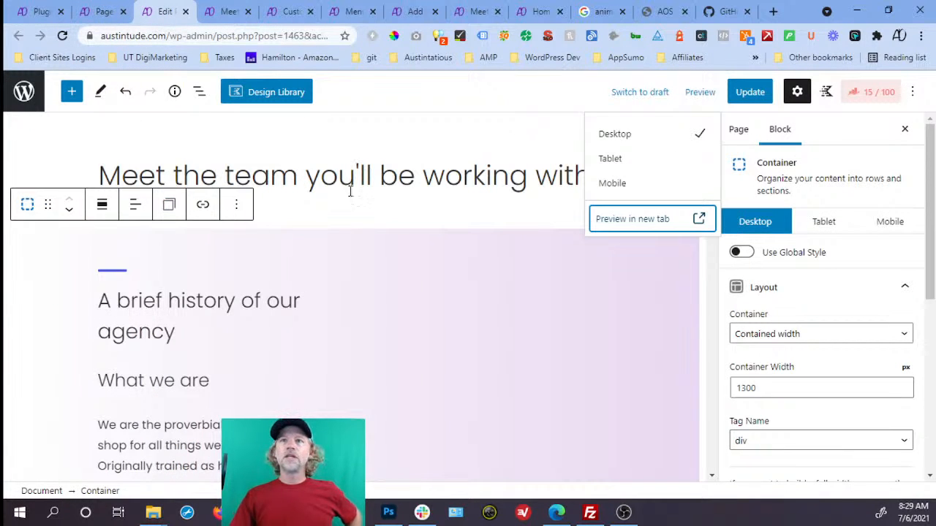
{"action": "left_click", "coordinate": [740, 333]}
{"action": "left_click", "coordinate": [751, 355]}
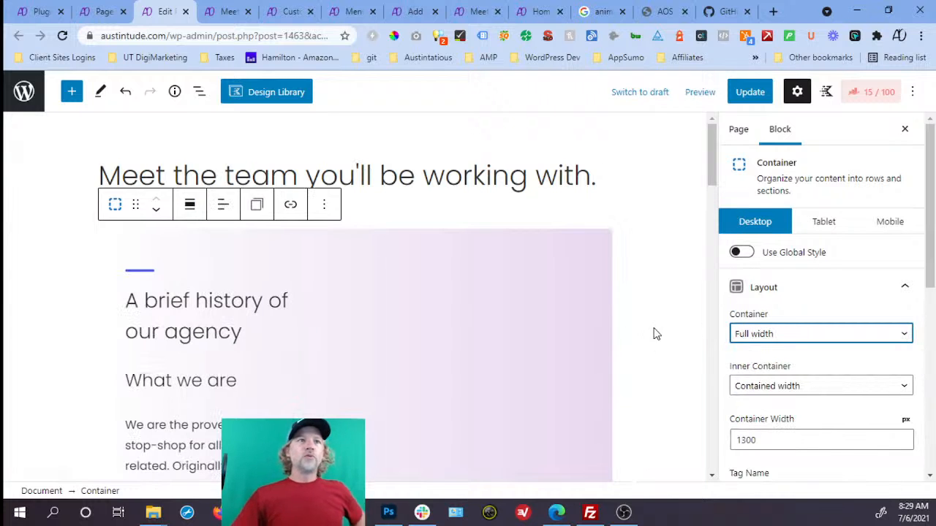
{"action": "left_click", "coordinate": [753, 92]}
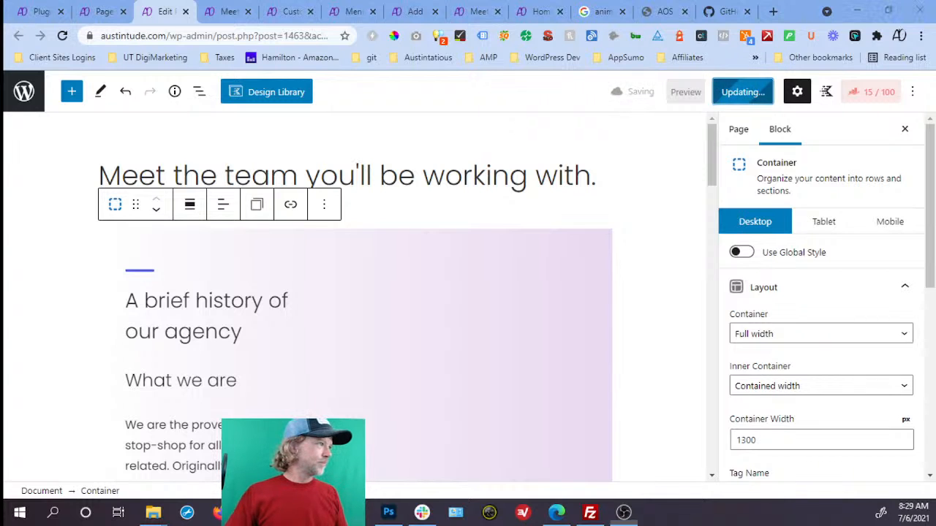